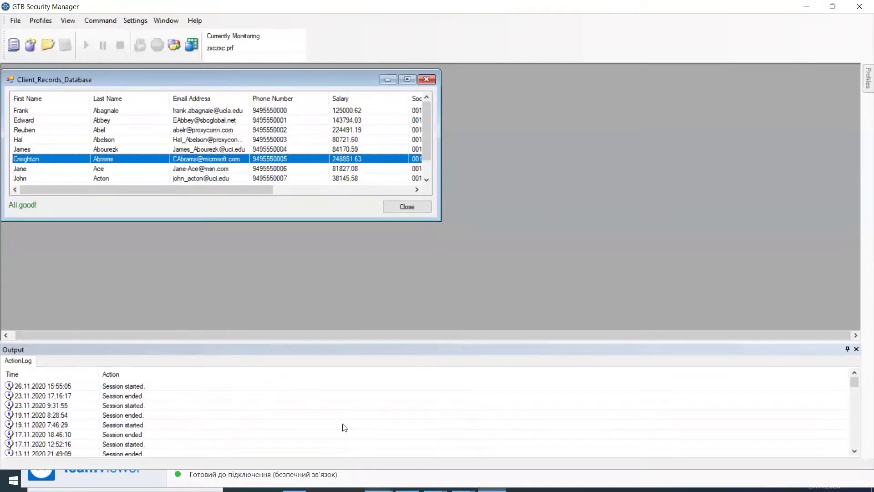
Minimize the client records window, GTB Security Manager, TeamViewer and the tire shop Chrome window.
click(806, 7)
click(806, 6)
click(388, 79)
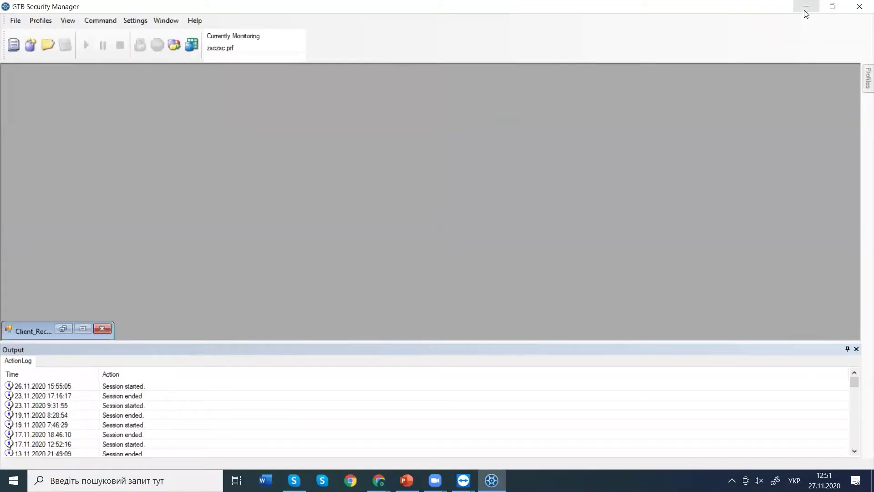
click(806, 6)
click(803, 7)
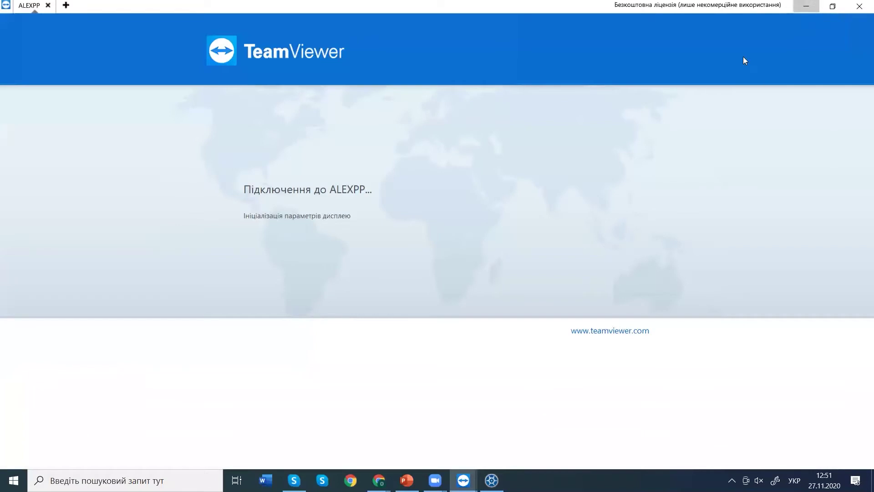
click(804, 9)
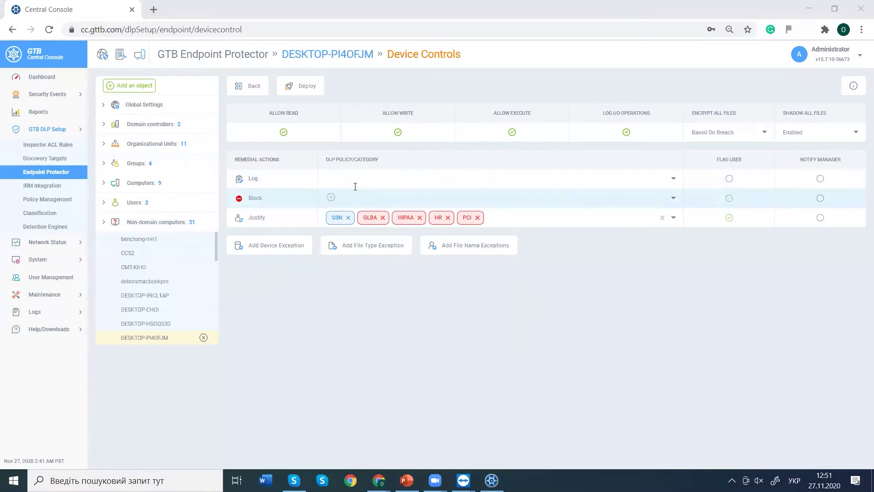
Keep English as the Administrator's interface language, then return to GTB Security Manager.
click(857, 55)
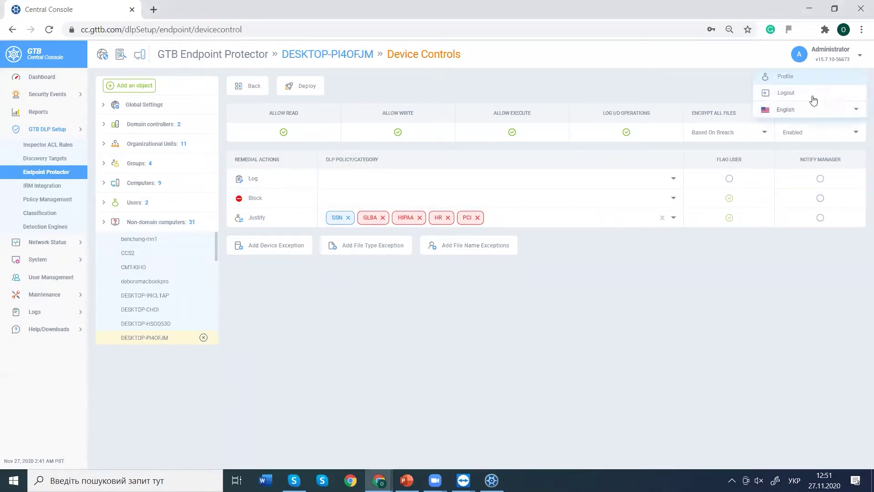
click(785, 109)
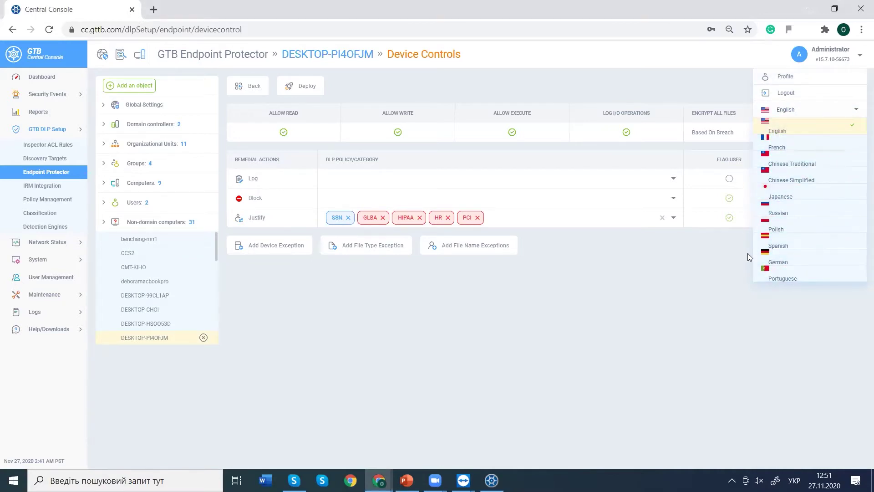
click(656, 261)
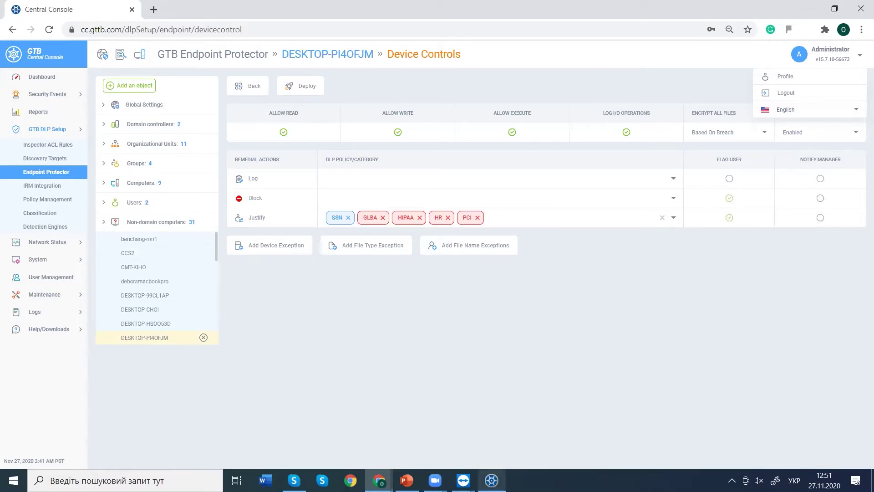
click(491, 480)
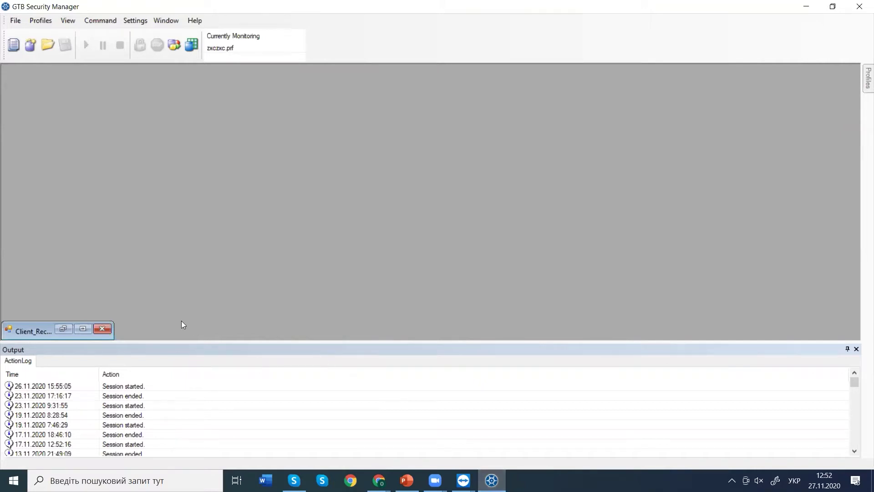
Restore and maximize the Client_Records_Database table, select a client row, then close the table.
click(87, 327)
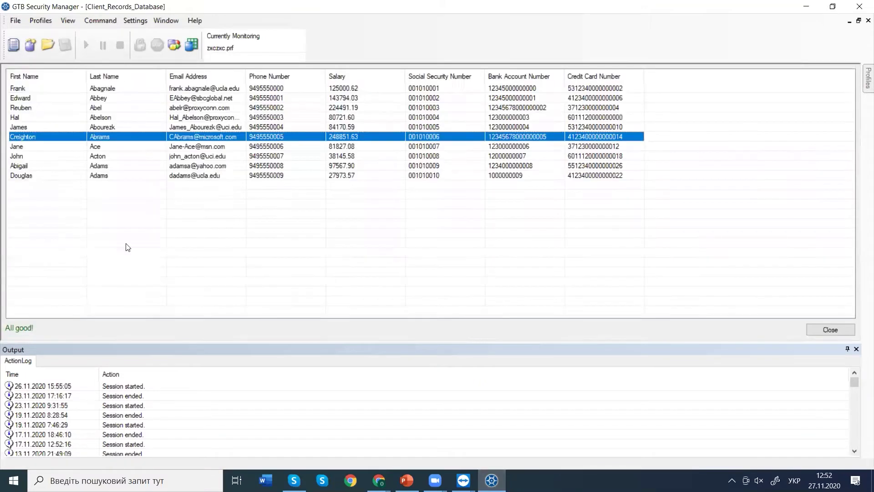
click(41, 21)
click(52, 31)
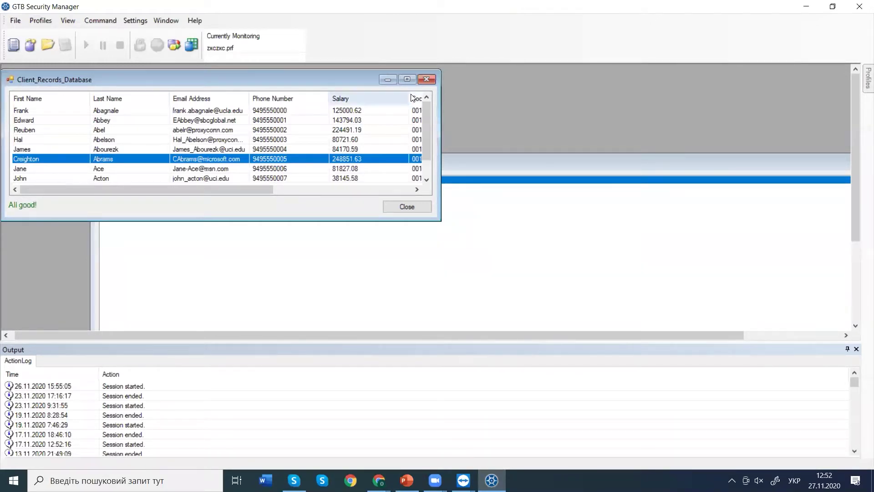
click(406, 80)
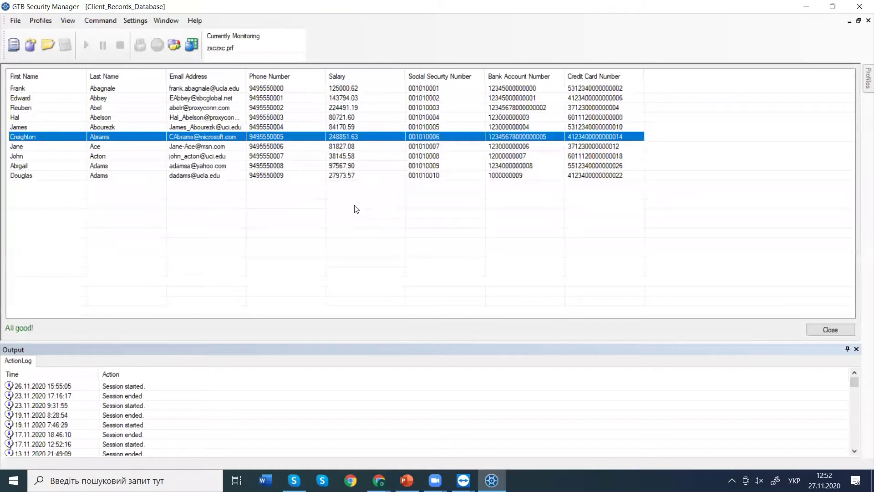
click(592, 177)
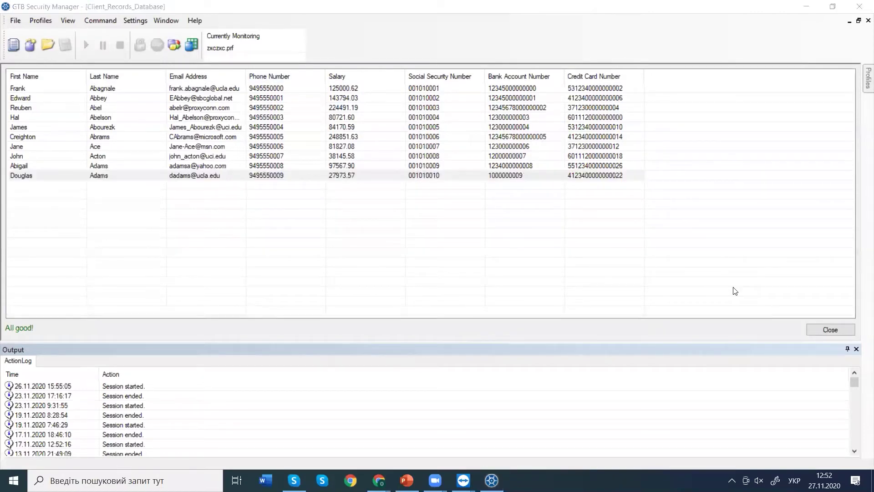
click(825, 330)
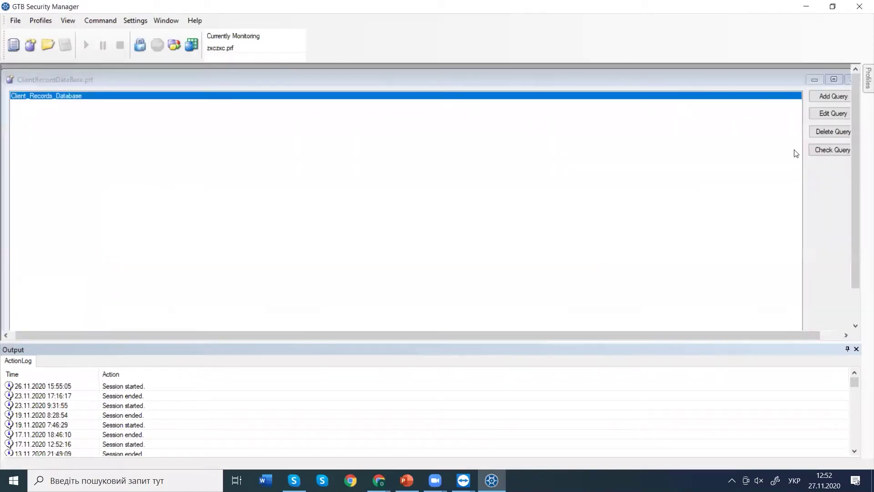
Review the Client_Records_Database query's Policy Sets without changes, then run Check Query.
double_click(236, 101)
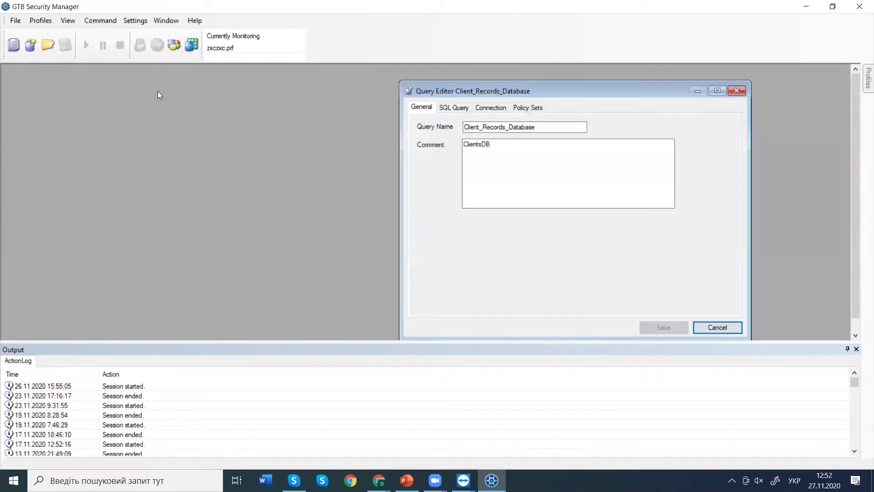
click(524, 108)
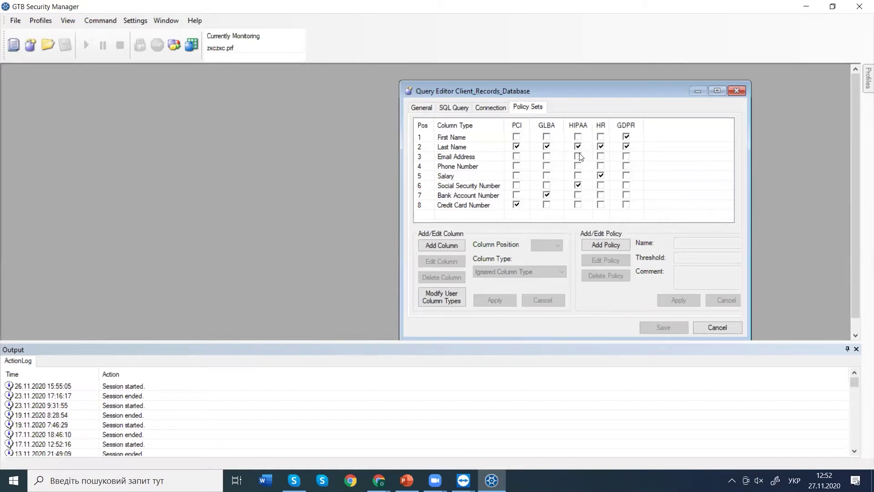
click(734, 92)
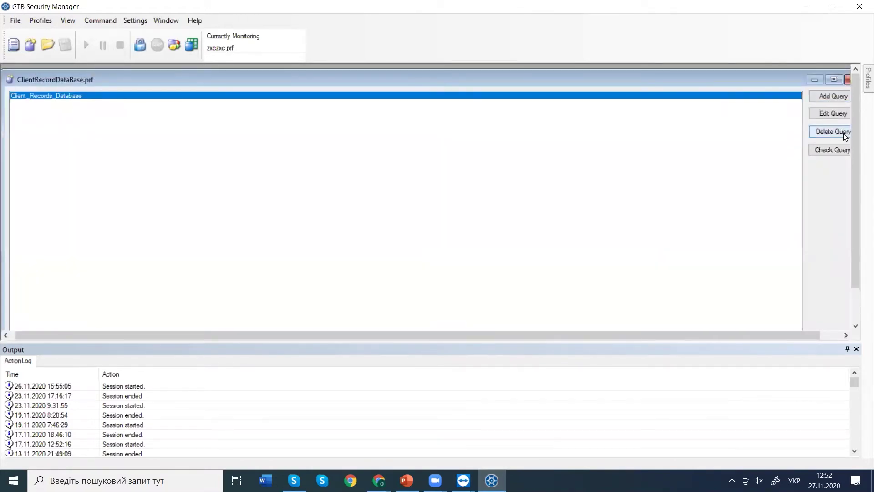
click(828, 145)
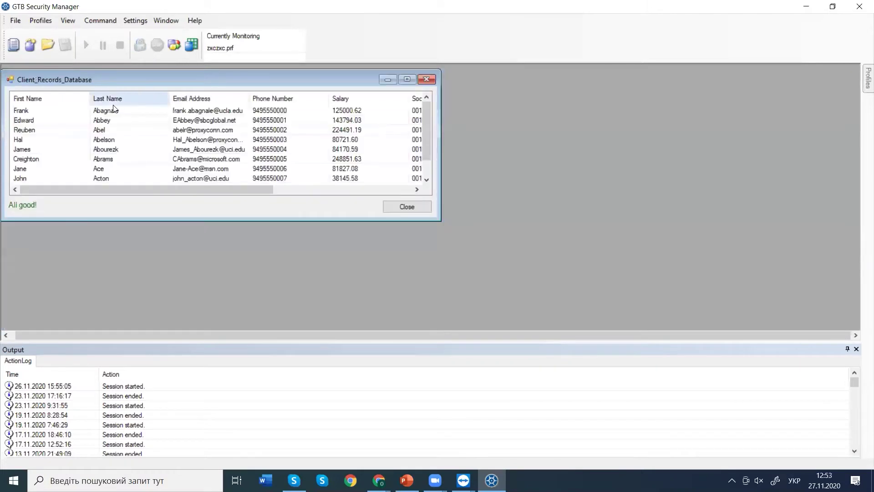
Copy all client record rows to the clipboard and dismiss the PCI clipboard notification.
click(113, 110)
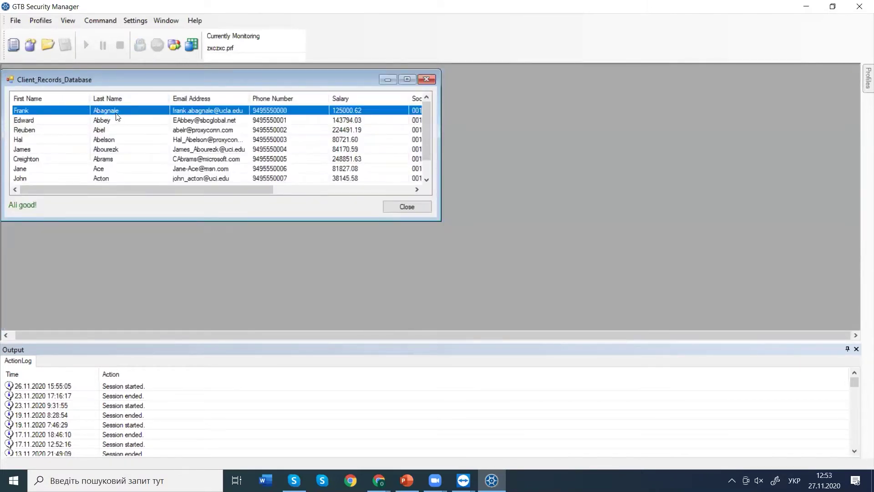
drag(219, 187, 358, 205)
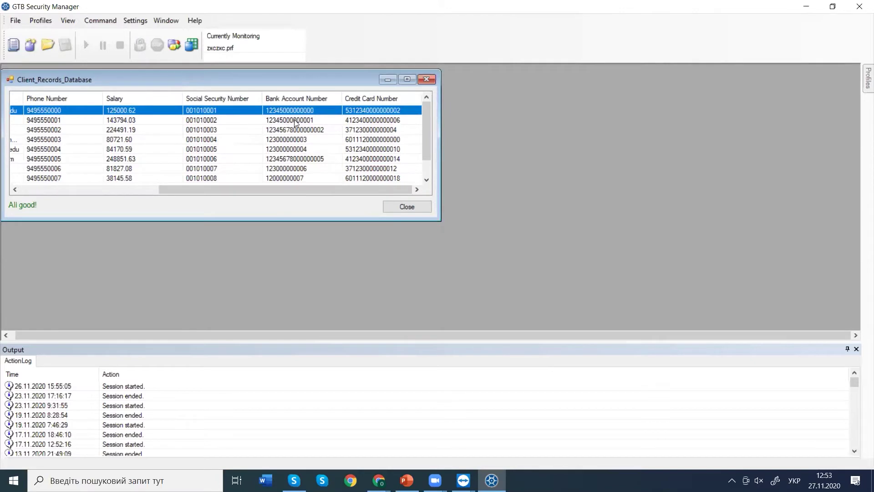
key(ctrl+a)
key(ctrl+c)
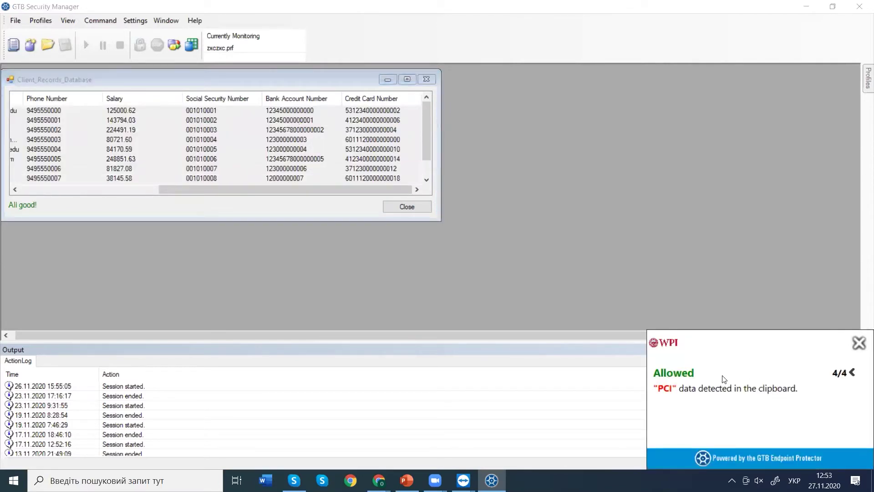
click(859, 343)
mouse_move(389, 476)
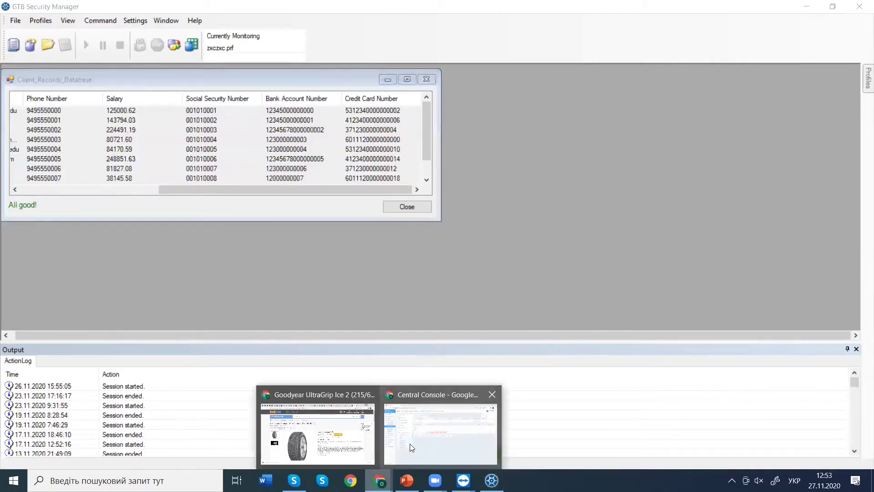
click(410, 443)
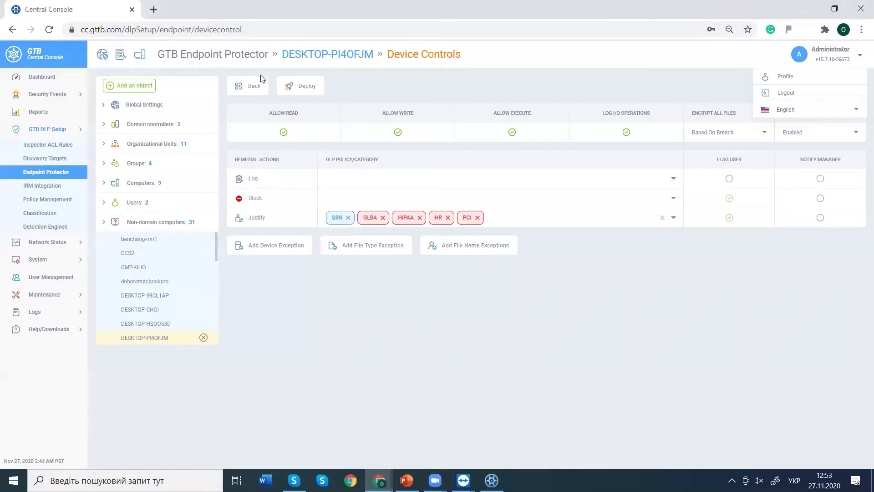
Dismiss the session-expired notice and attempt to sign in as Administrator.
click(63, 173)
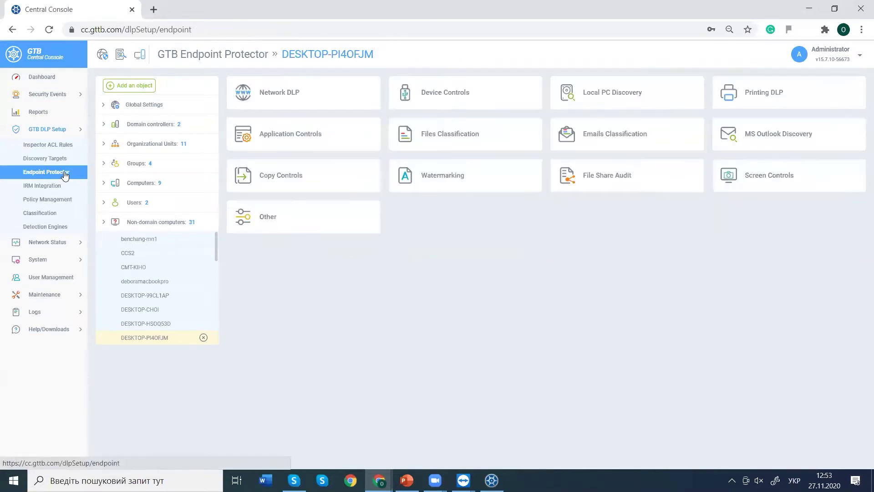
click(344, 102)
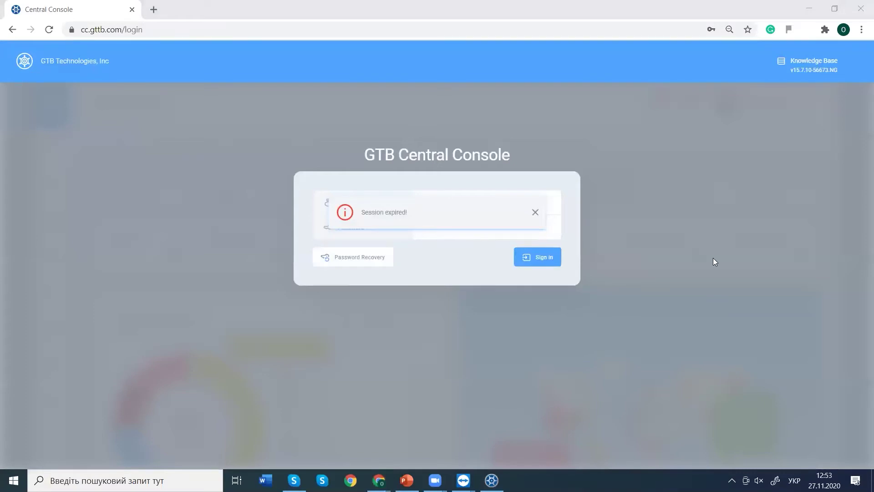
click(534, 213)
click(463, 205)
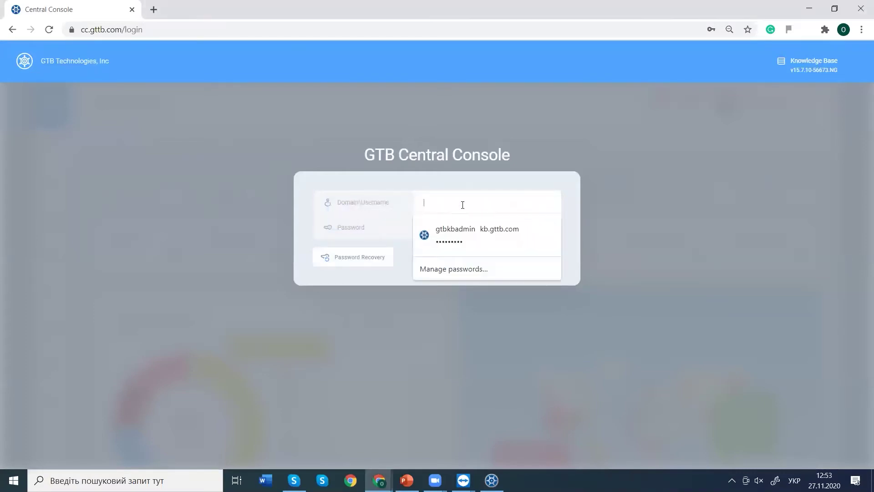
text(Фвь)
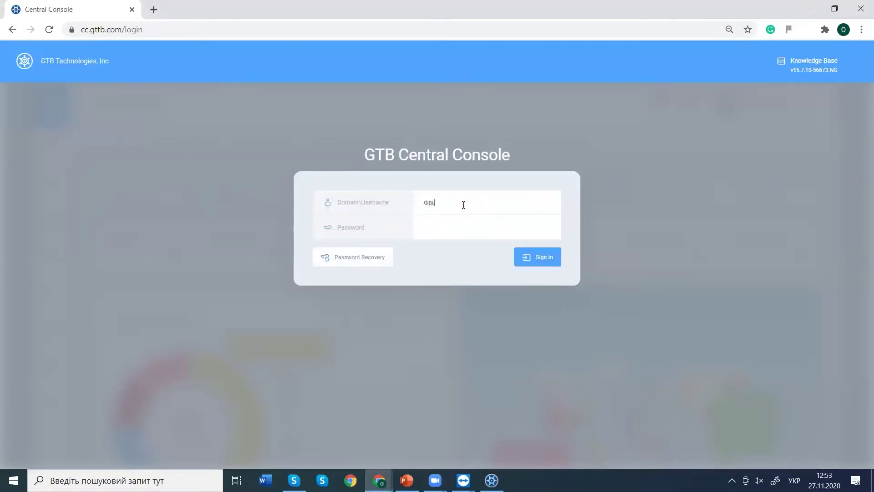
key(BackSpace)
key(BackSpace)
key(BackSpace)
key(alt+shift)
text(Administrator)
click(453, 225)
text(123)
key(Return)
Retry the login with the Administrator username and a retyped password.
key(ctrl+a)
text(1)
key(Return)
double_click(475, 206)
text(Administrator)
click(545, 257)
double_click(472, 226)
text(••)
text(••••••)
key(Return)
Reload the console, sign in again as Administrator, and dismiss Chrome's password breach warning.
click(48, 31)
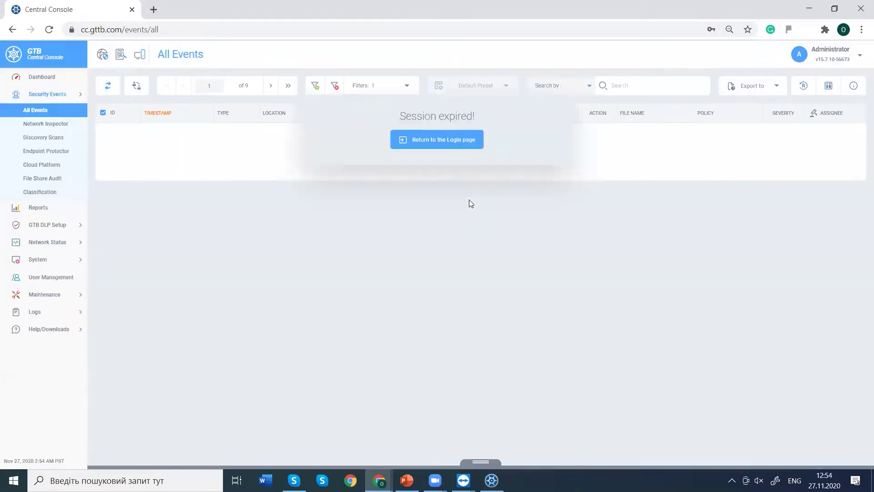
click(427, 139)
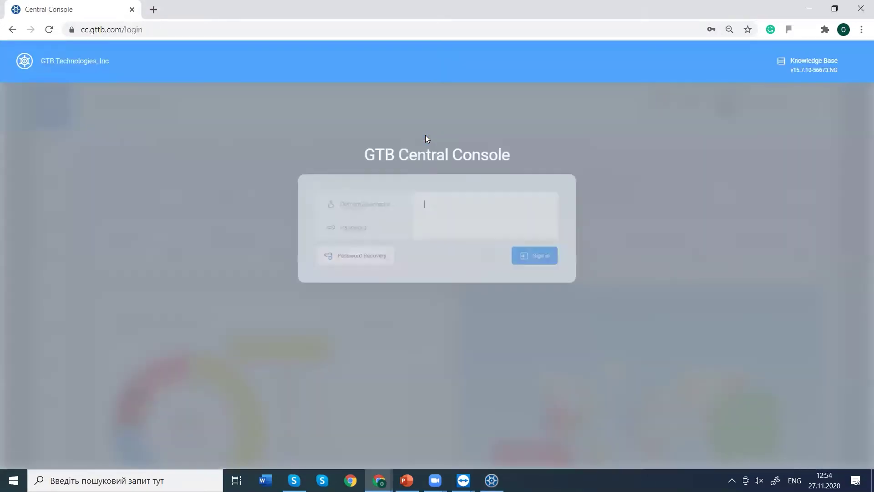
click(432, 208)
text(Admin)
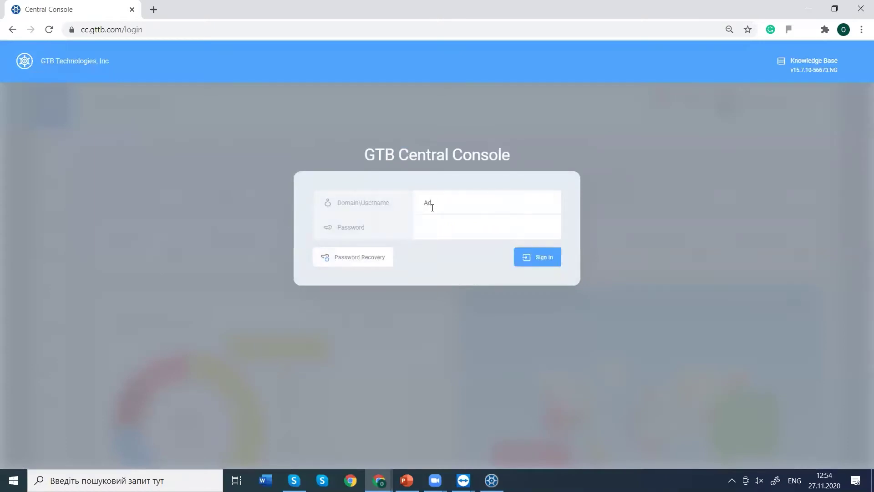
text(istrator)
click(445, 238)
text(•••)
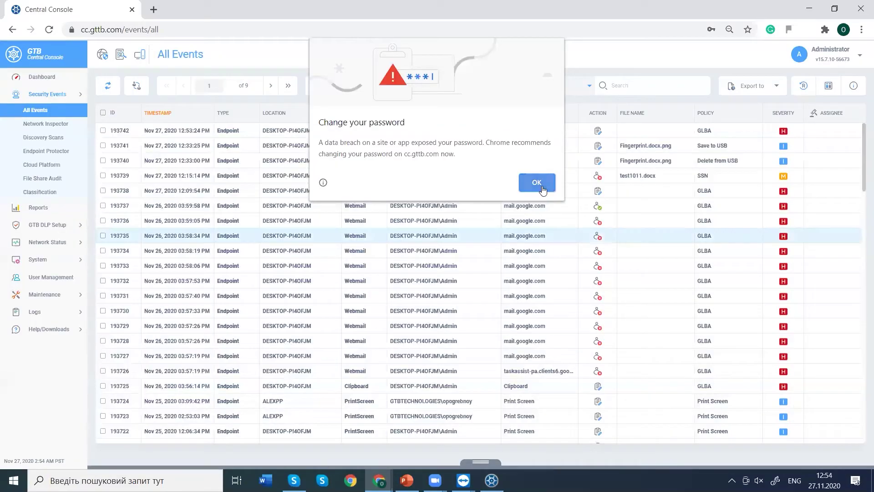
click(537, 182)
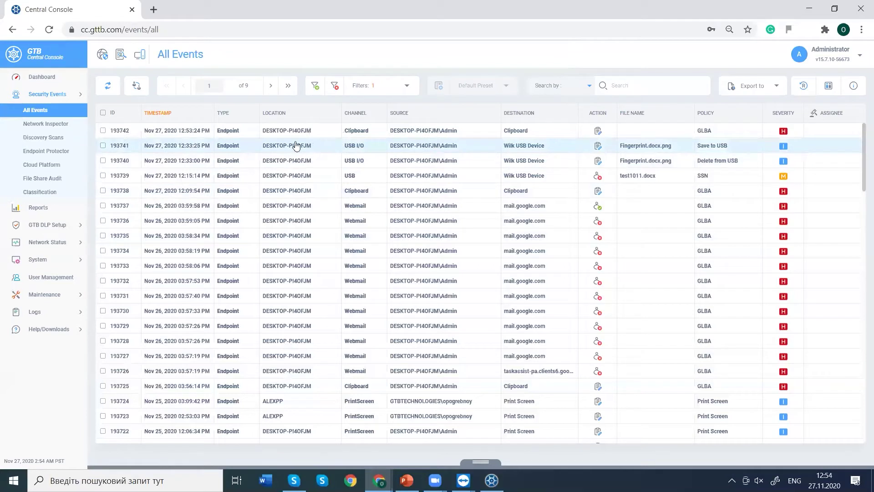
Expand GTB DLP Setup and open Endpoint Protector for DESKTOP-PI4OFJM.
click(56, 225)
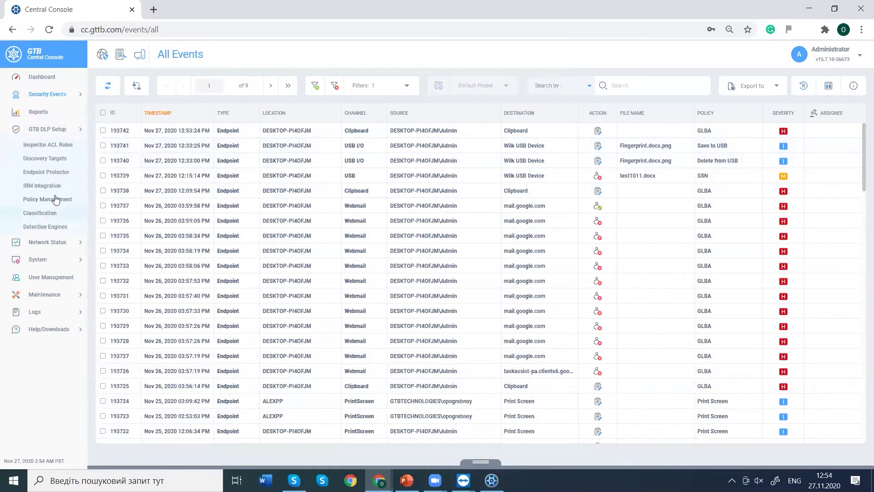
click(50, 172)
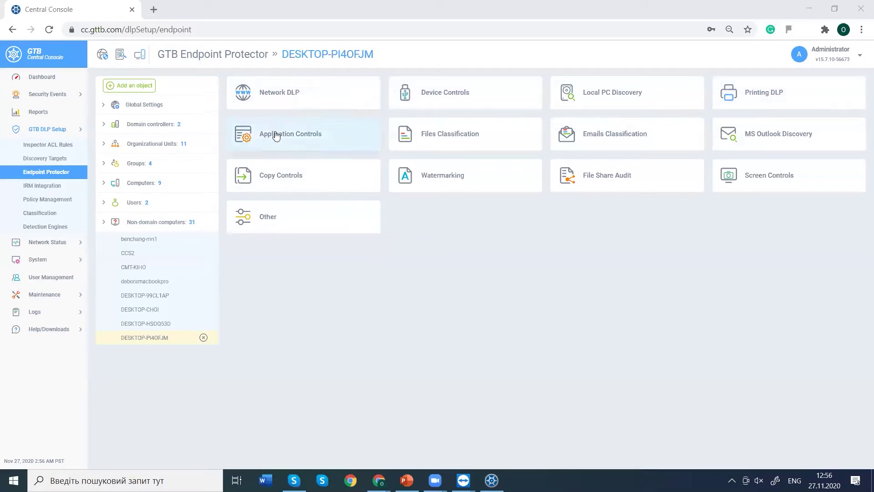
Open Network DLP rule 'test', keeping All Protocols and Any as destination.
click(318, 102)
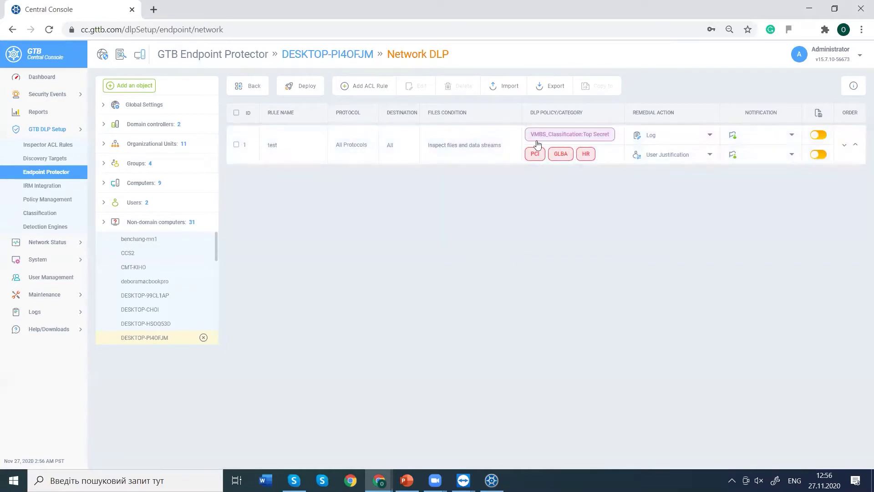
double_click(363, 150)
double_click(362, 152)
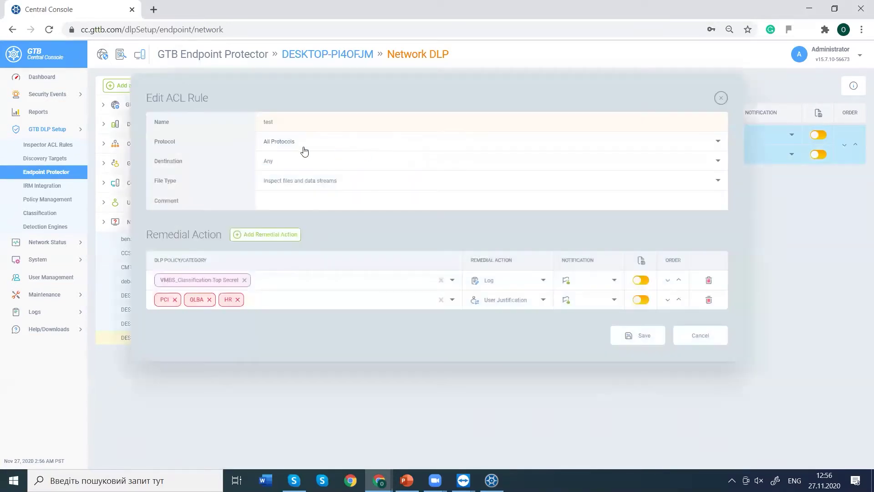
click(299, 143)
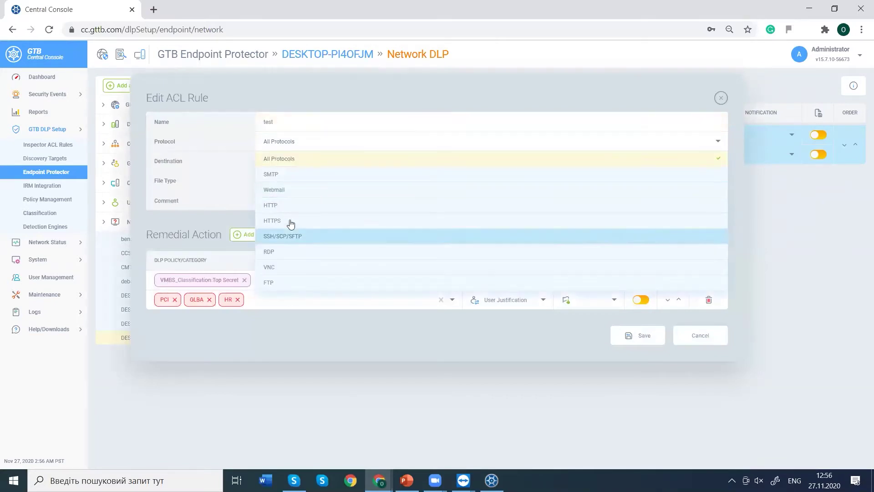
click(264, 163)
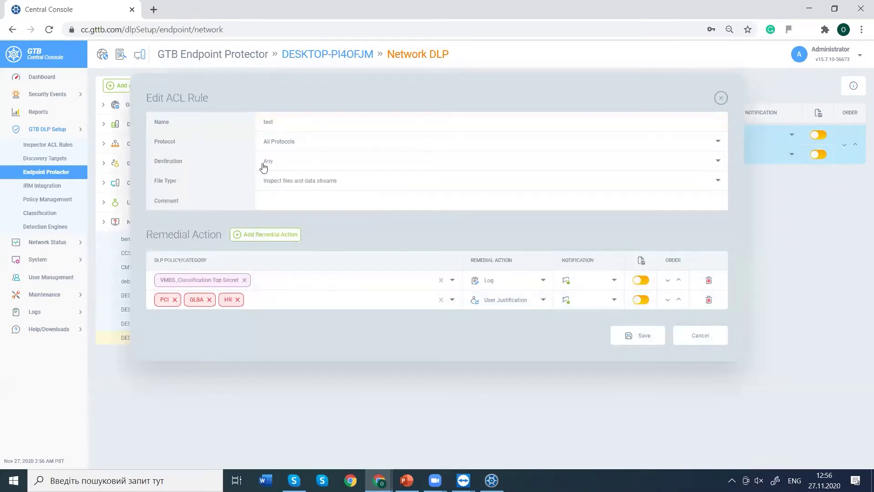
click(264, 167)
click(268, 164)
Review the rule's file type and policy options unchanged, then save the rule.
click(279, 183)
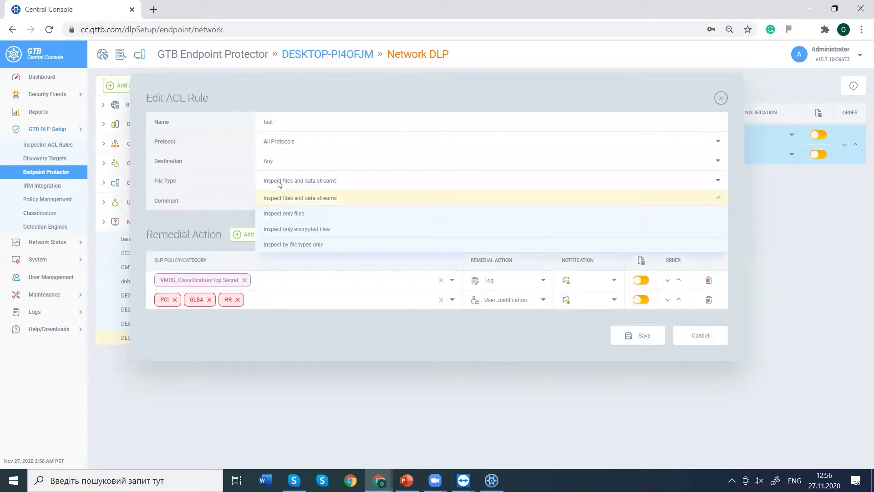
click(237, 187)
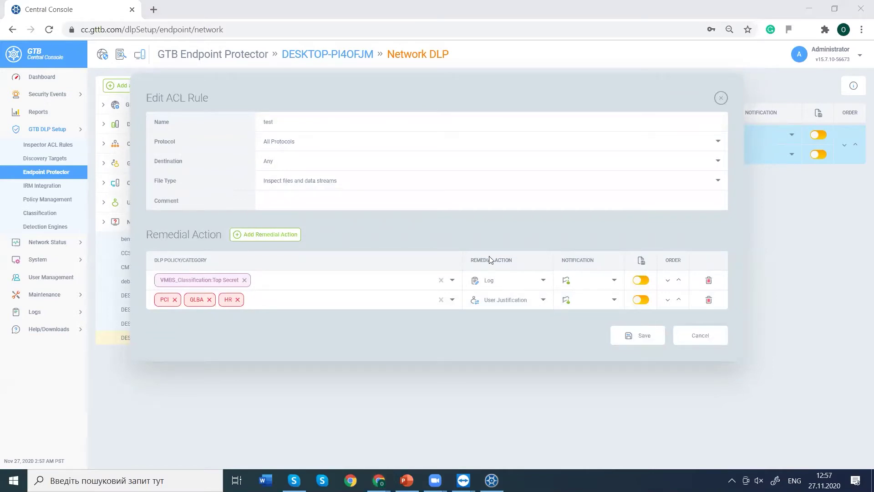
click(197, 289)
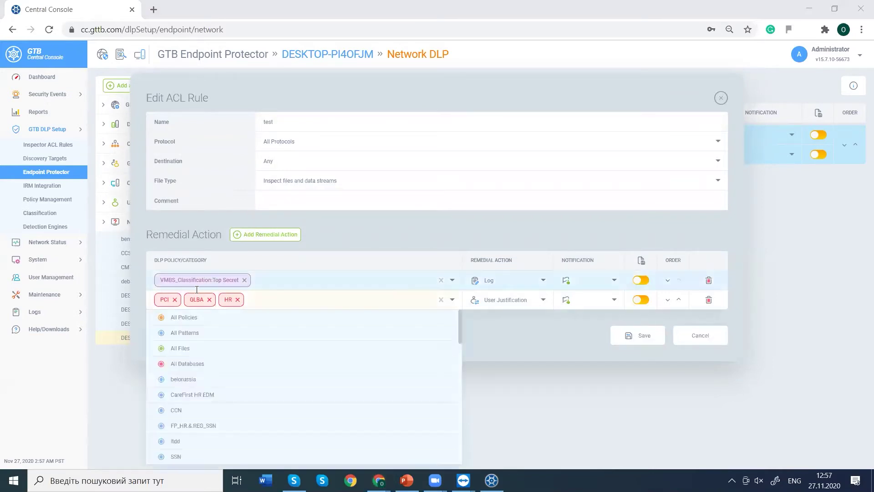
click(258, 270)
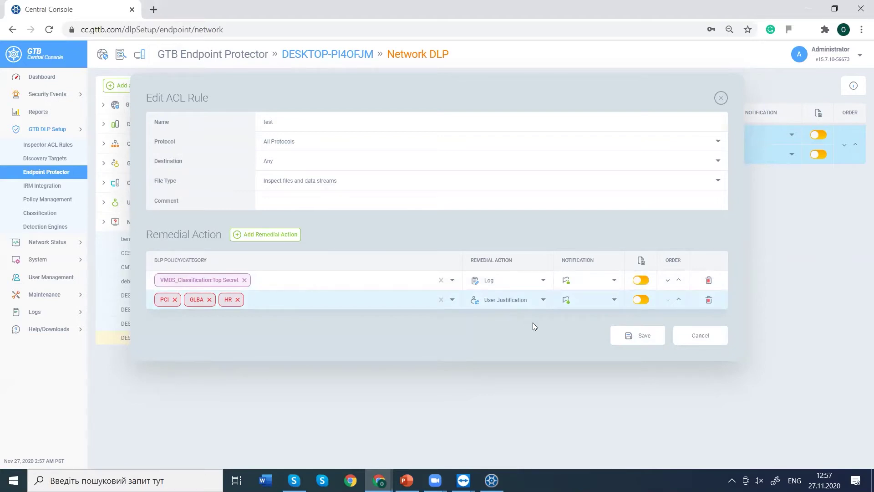
click(624, 339)
Open Gmail in a new tab and paste the client records into a new message body.
click(154, 11)
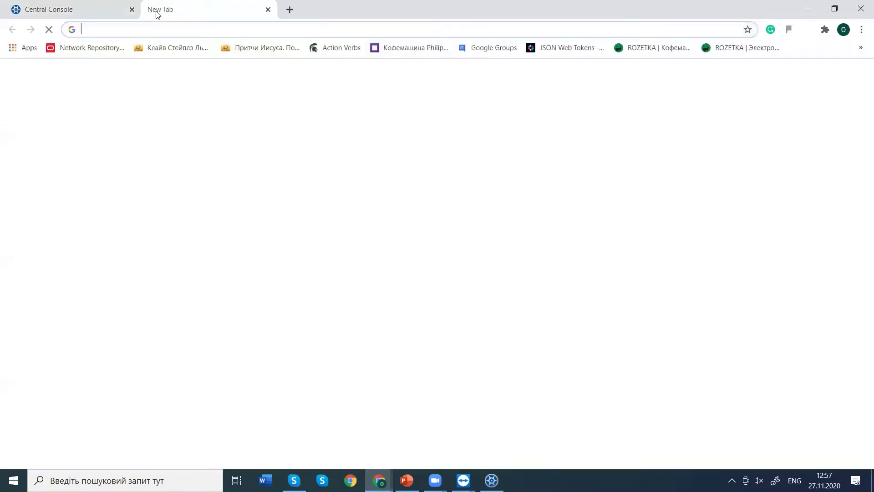
text(g)
key(Return)
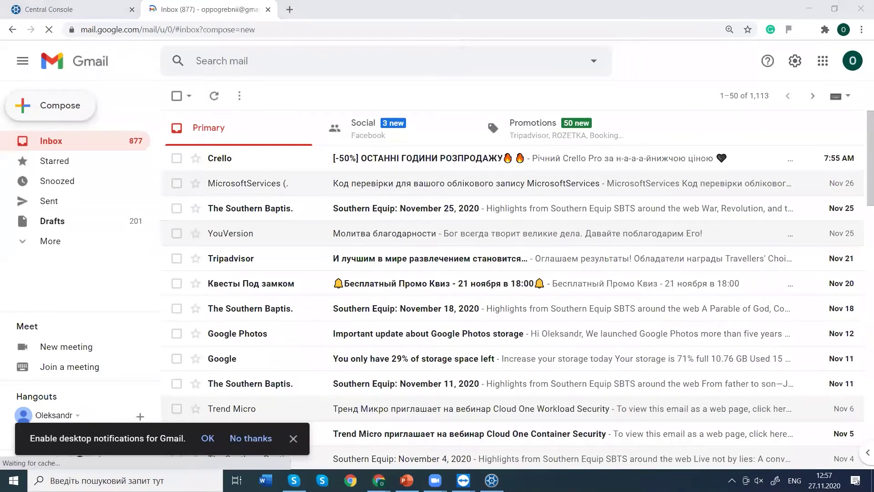
click(553, 309)
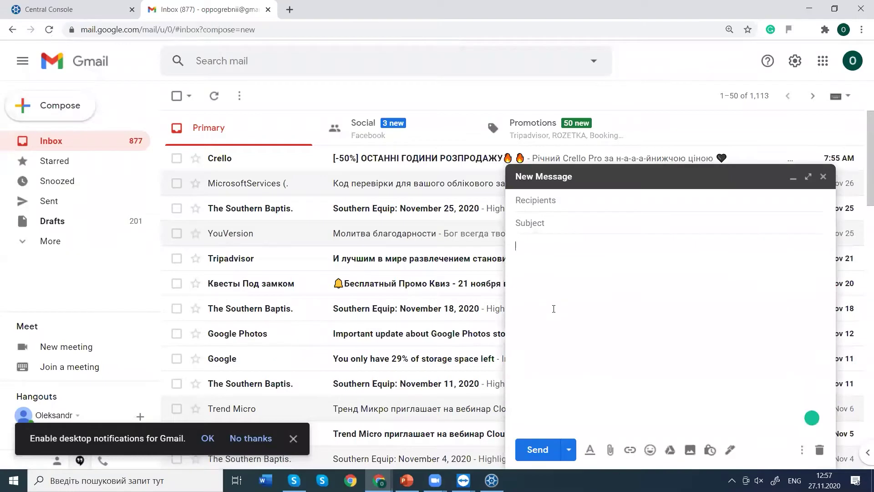
key(ctrl+v)
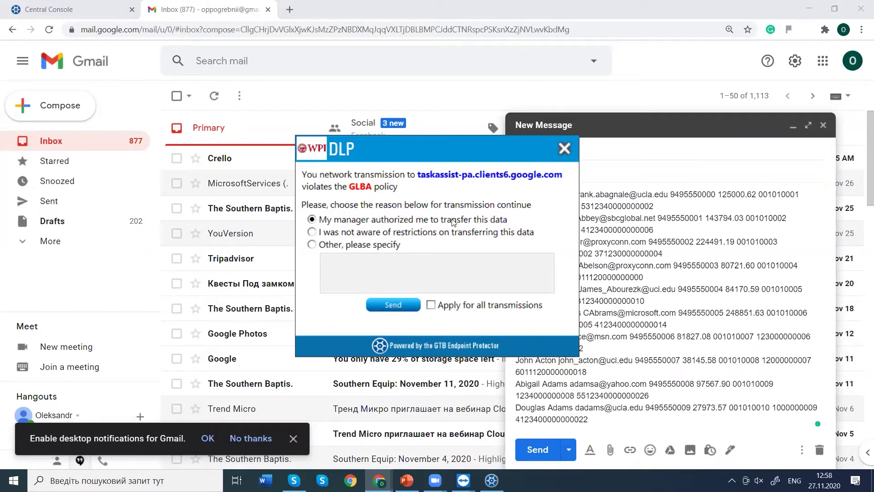
Justify both DLP prompts with the custom reason 'oh not what have i done', applied to all transmissions.
click(312, 244)
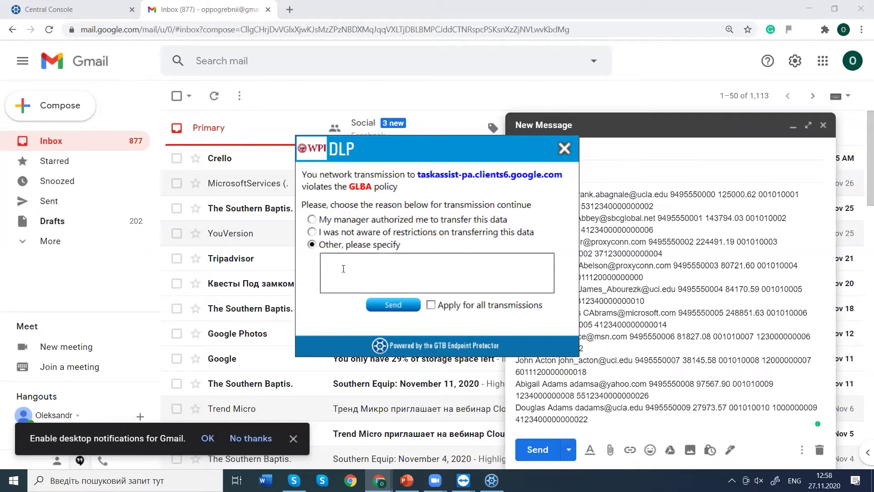
text(oh not what have i done)
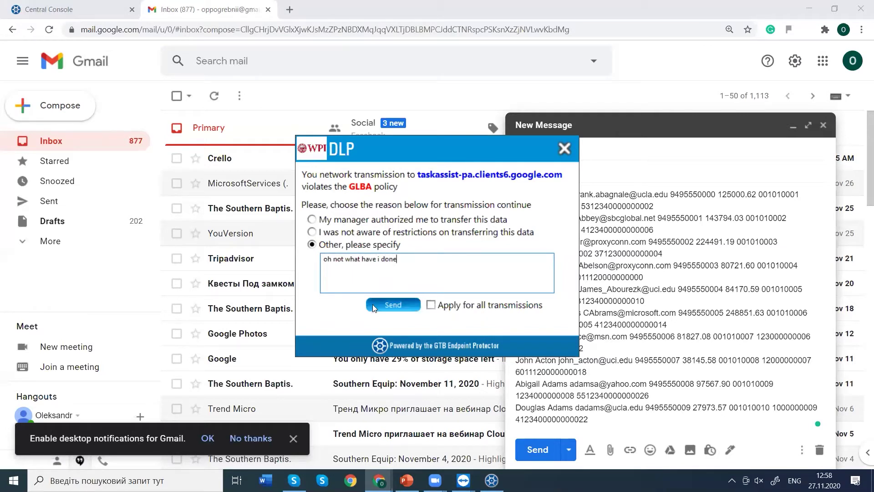
click(431, 305)
click(410, 305)
click(355, 250)
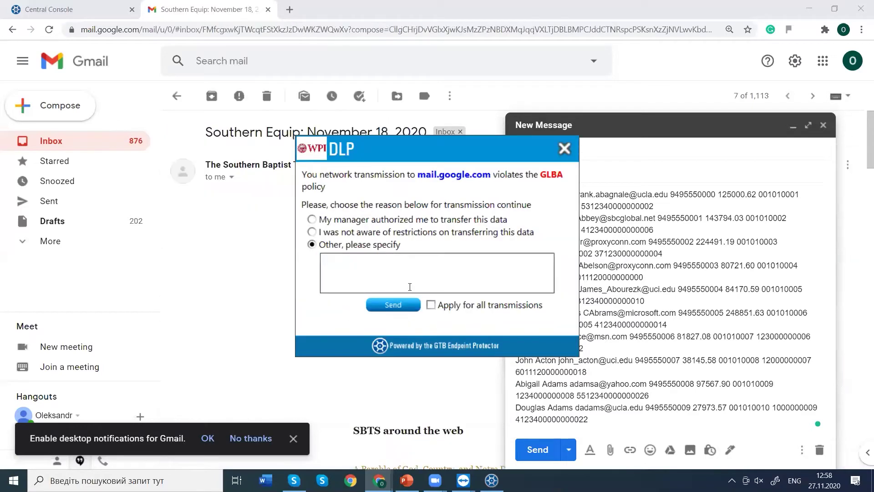
click(431, 305)
click(387, 305)
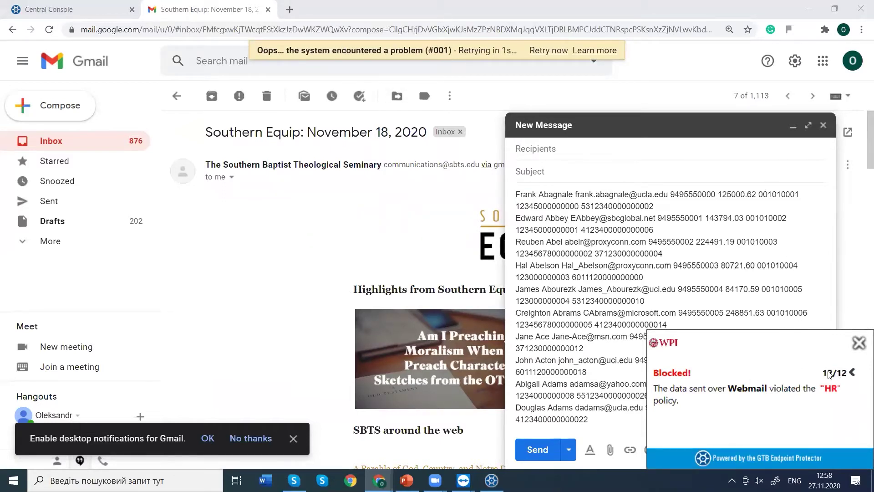
click(851, 372)
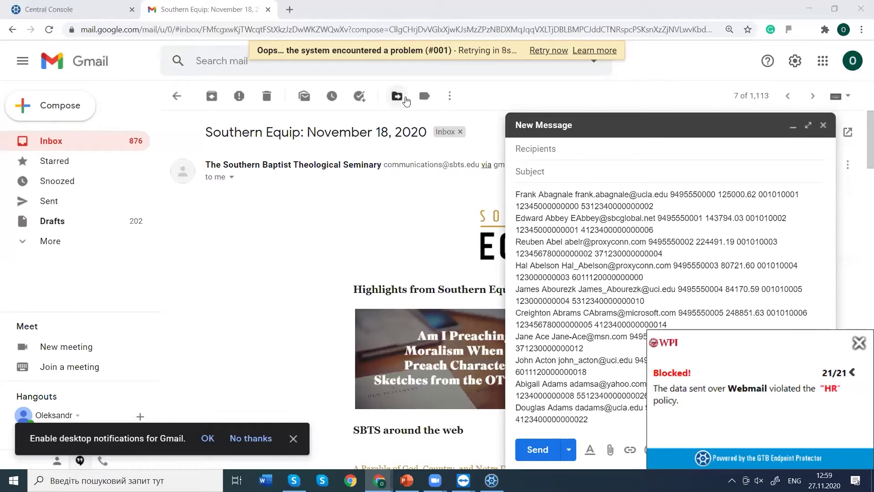
Return to Central Console, dismiss the rule-updated notice, and open Maintenance > Customize Notifications.
click(99, 8)
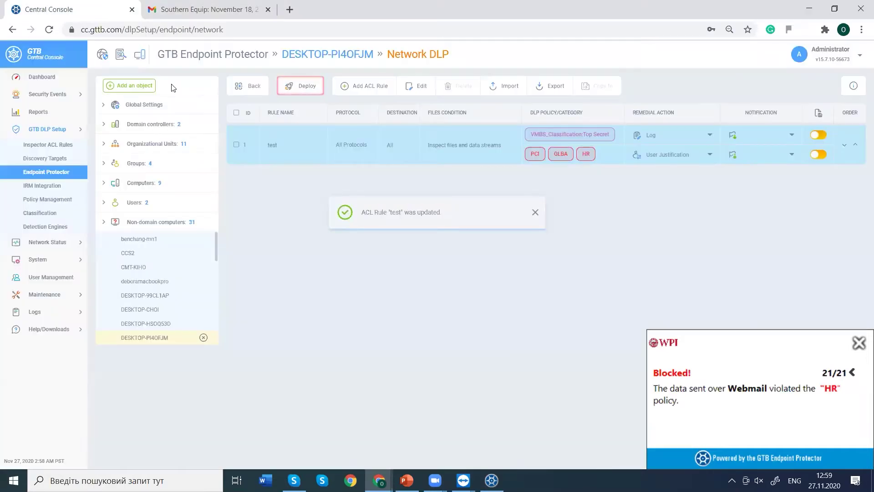
click(533, 215)
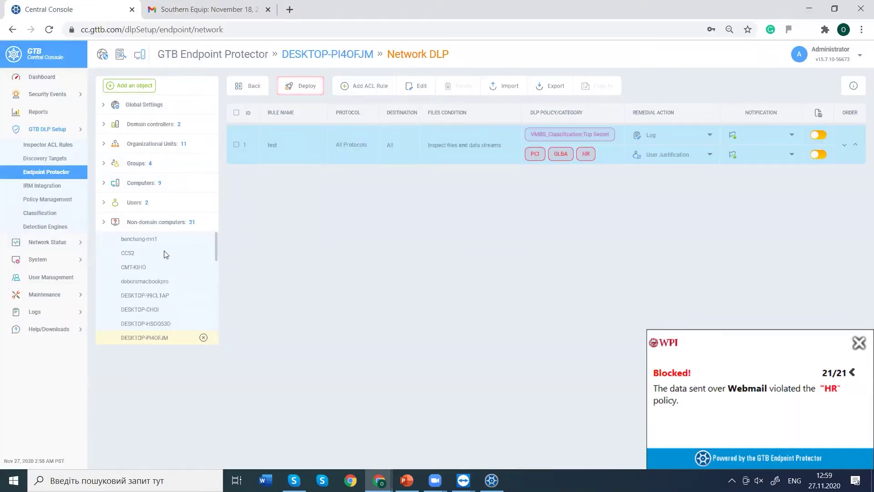
click(62, 292)
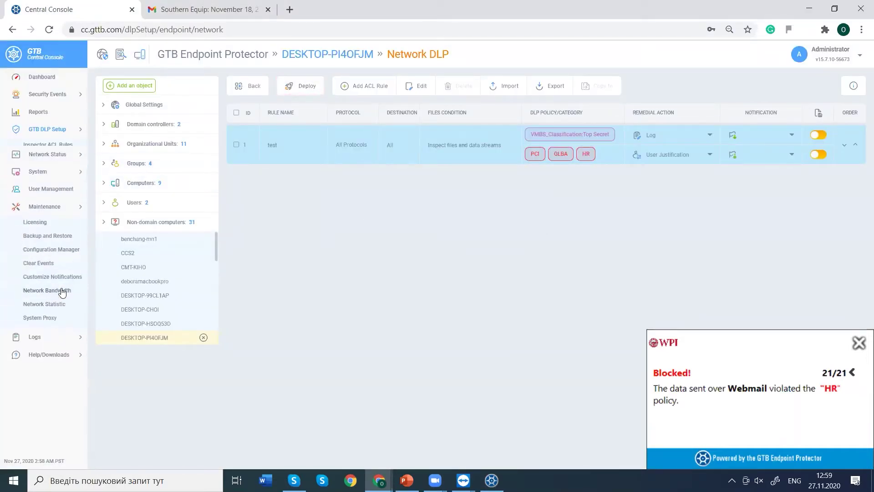
click(40, 269)
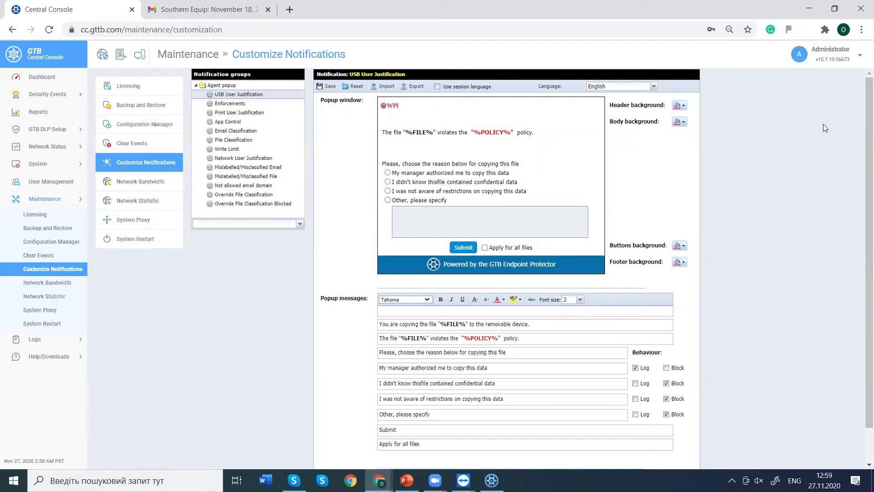
Load the Network User Justification template, submit a test justification for all transmissions, and dismiss Blocked!
scroll(863, 119, down, 2)
scroll(860, 146, up, 2)
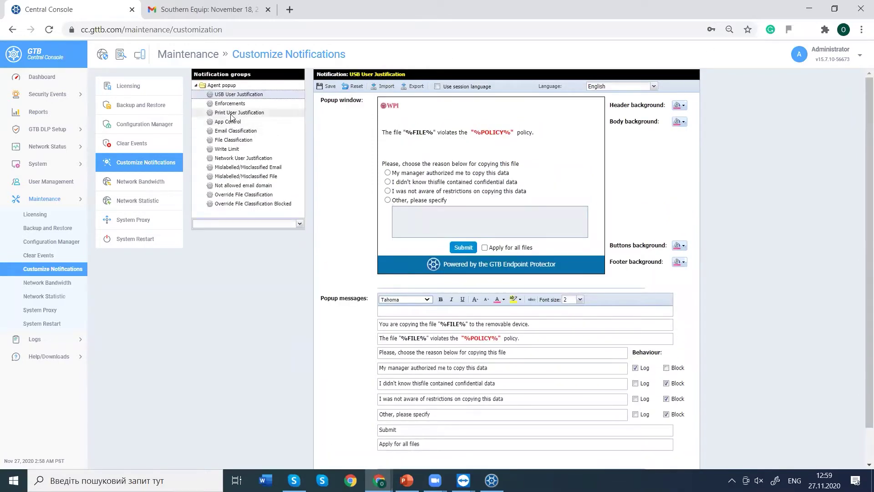
click(244, 158)
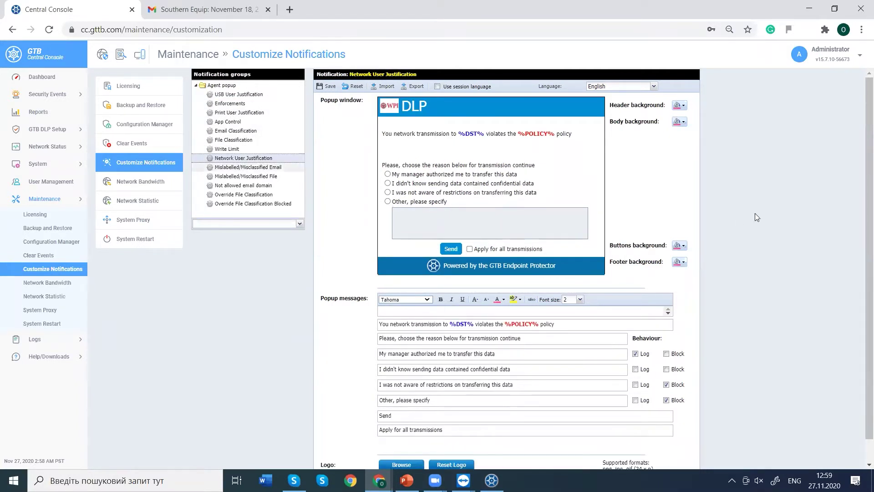
scroll(862, 219, down, 1)
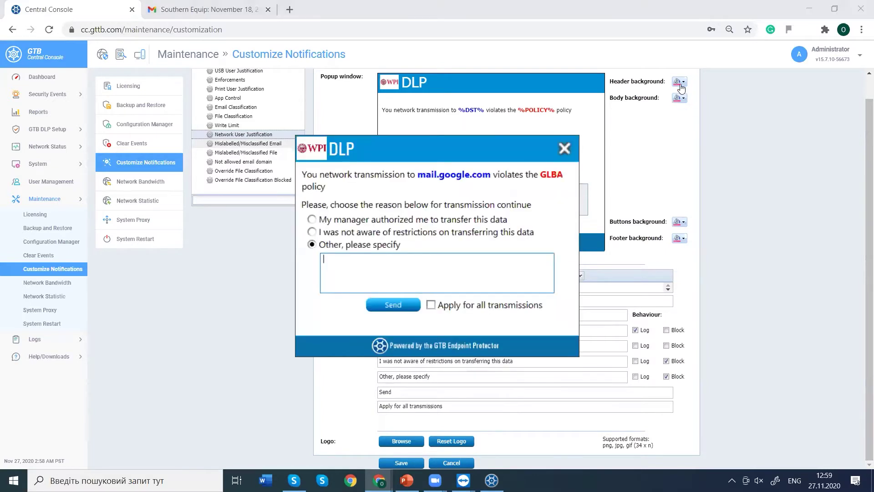
click(435, 304)
click(406, 305)
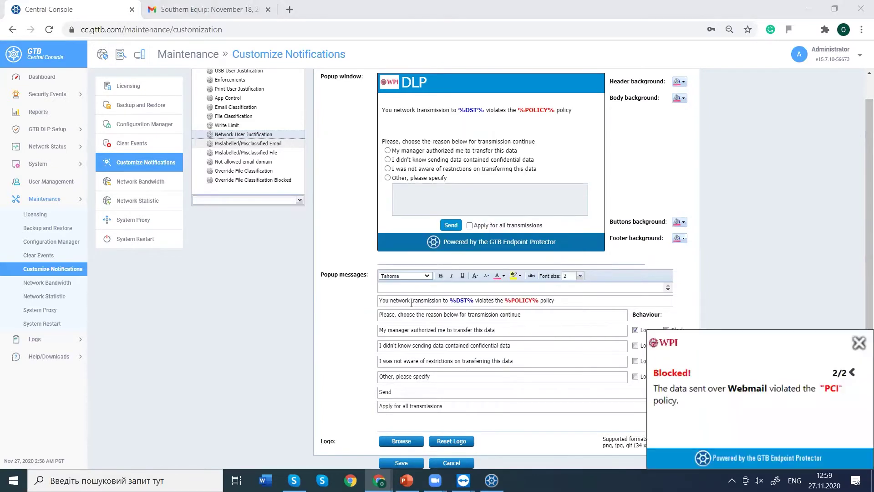
click(857, 348)
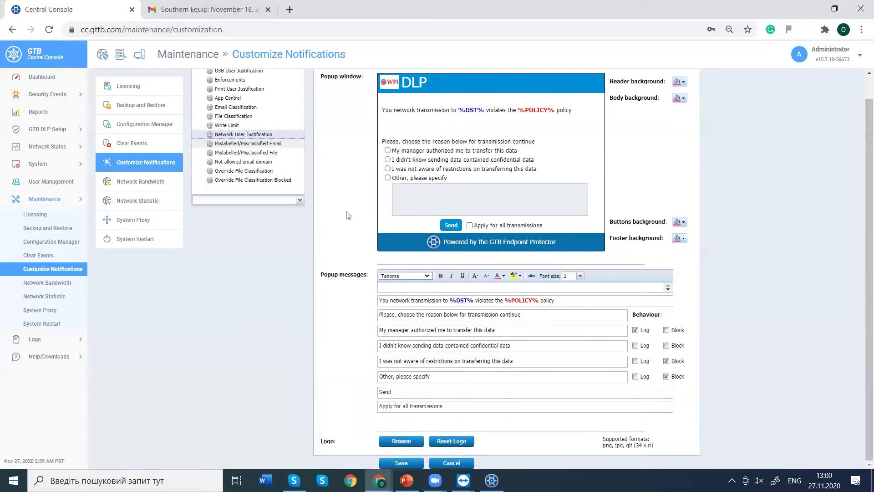
Review the popup preview and messages, and set the 'Other, please specify' reason to Block.
drag(394, 112, 572, 111)
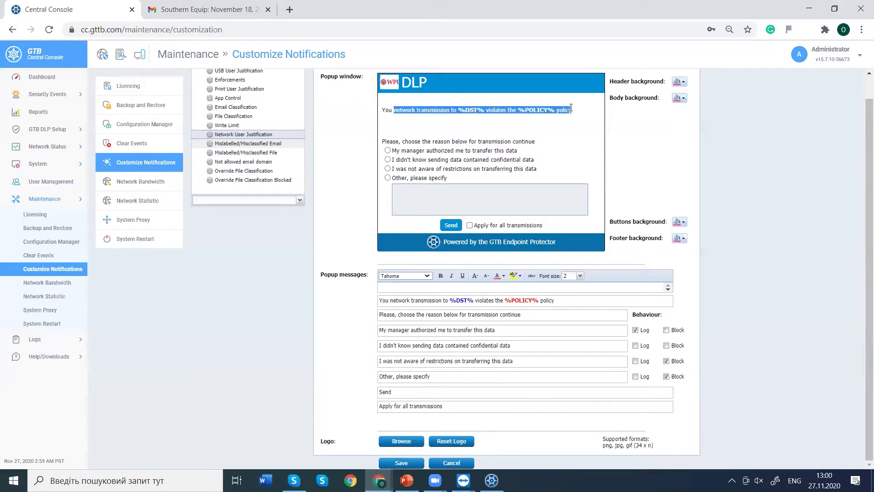
click(681, 222)
click(687, 121)
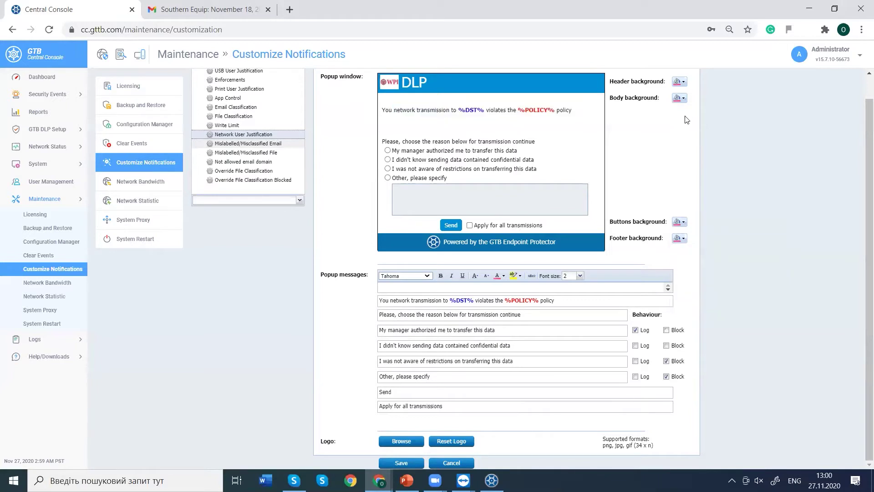
click(487, 300)
drag(487, 300, 401, 302)
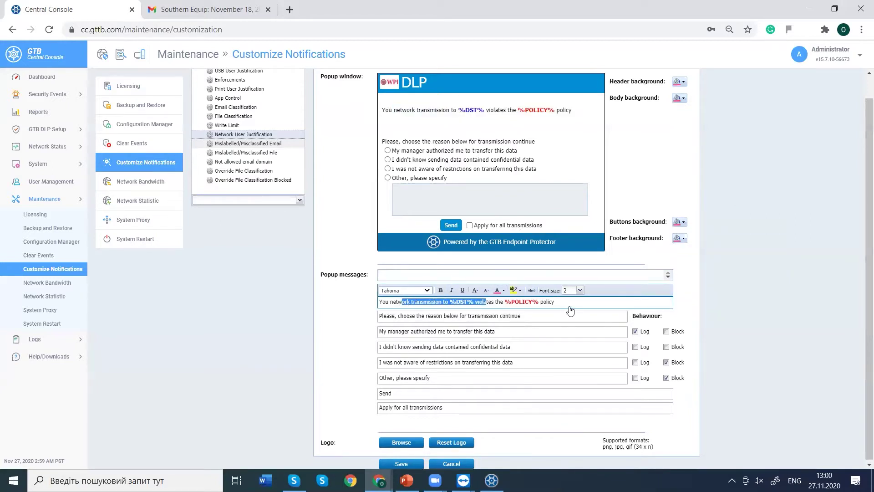
drag(654, 315, 634, 315)
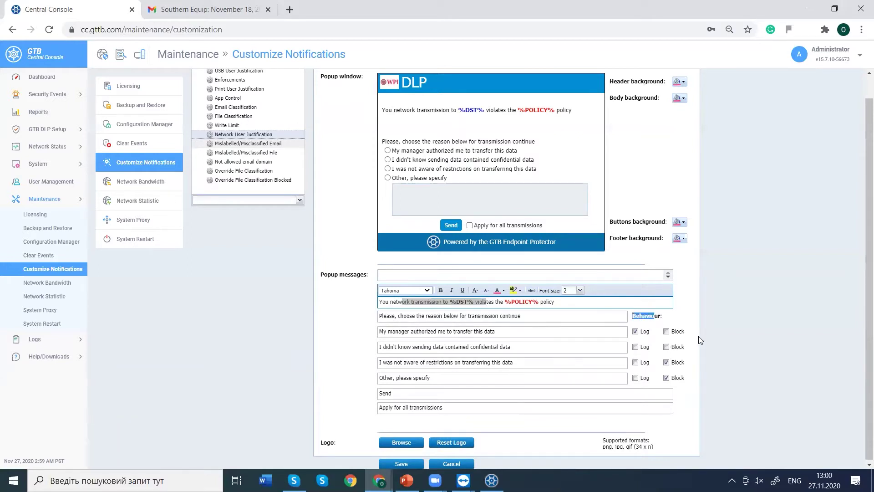
click(689, 315)
click(667, 378)
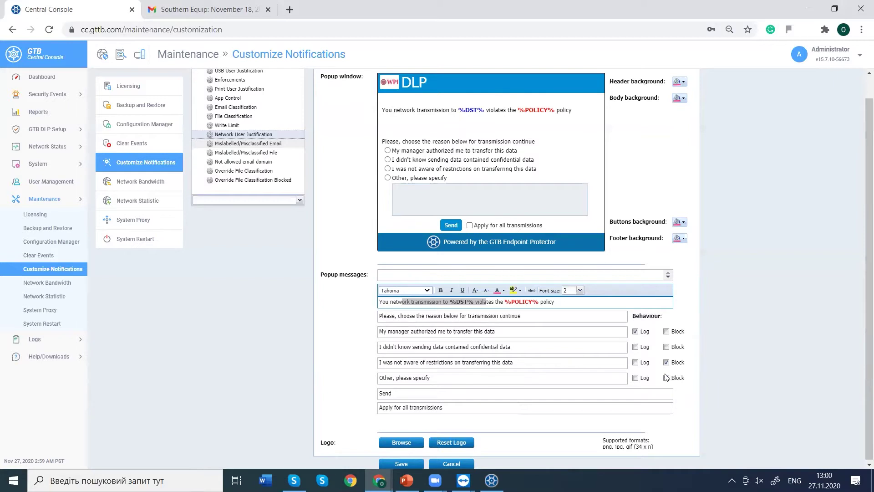
click(444, 377)
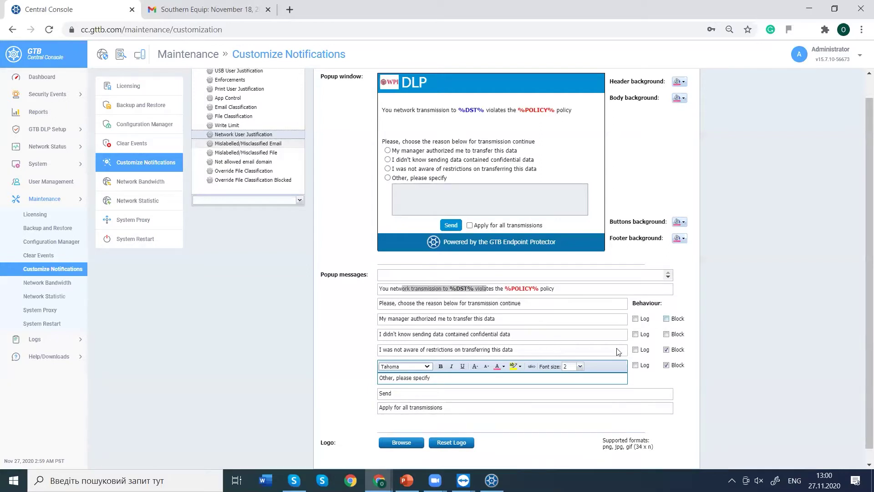
Stop blocking the not-aware reason, and log the manager-authorized and not-aware reasons.
click(666, 350)
click(635, 318)
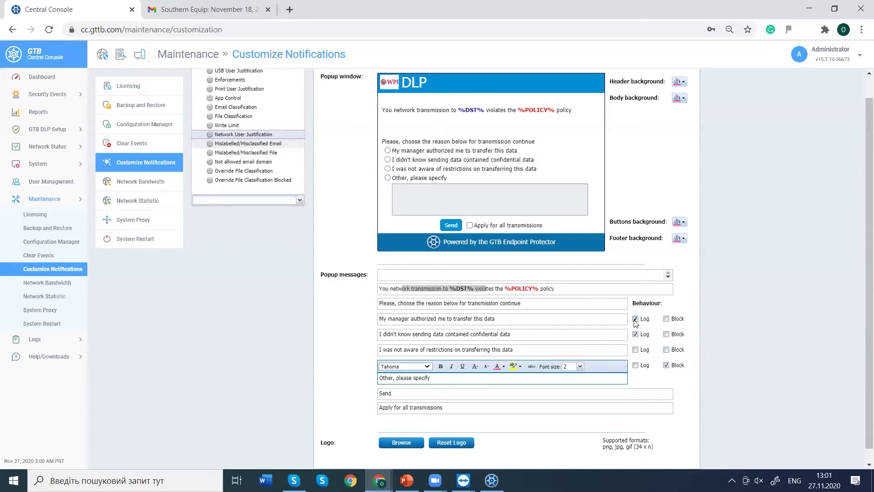
click(635, 350)
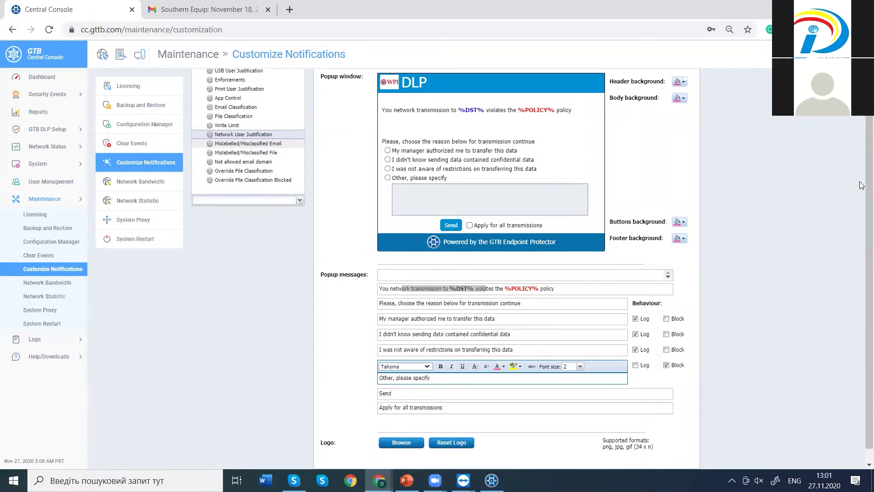
Run the test justification popup for all transmissions and dismiss the Blocked! notice.
scroll(861, 301, up, 1)
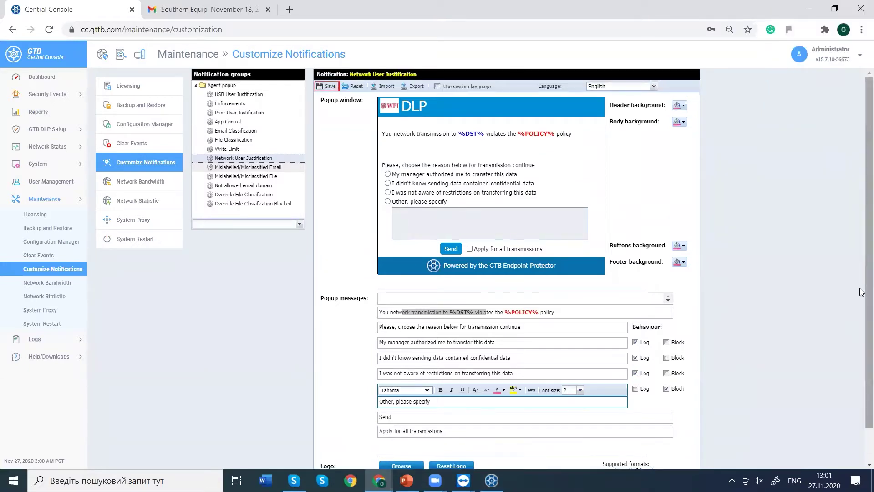
scroll(862, 345, down, 1)
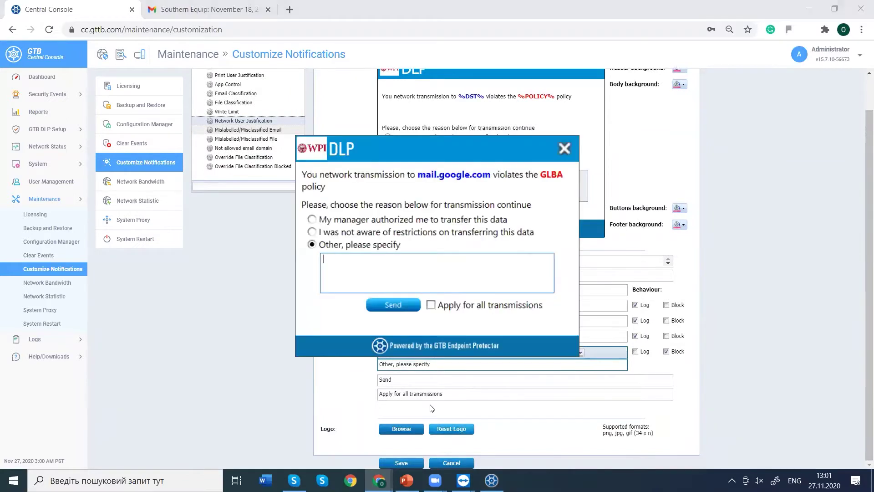
click(431, 304)
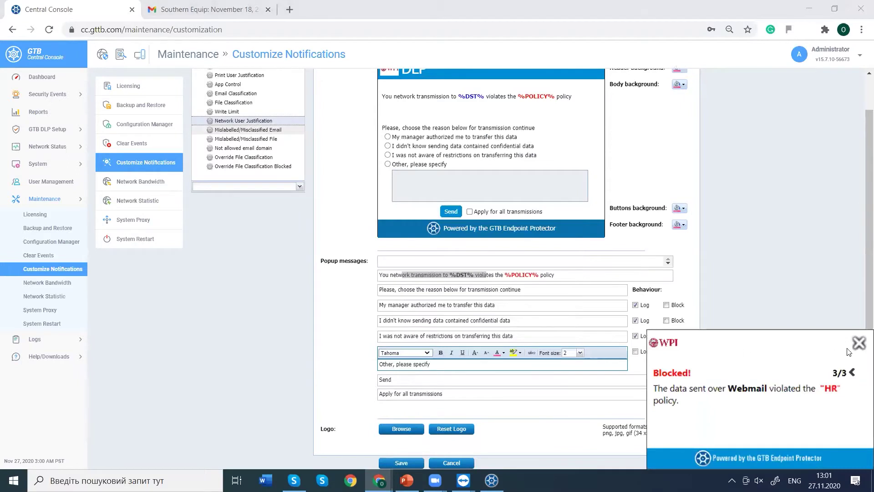
click(857, 344)
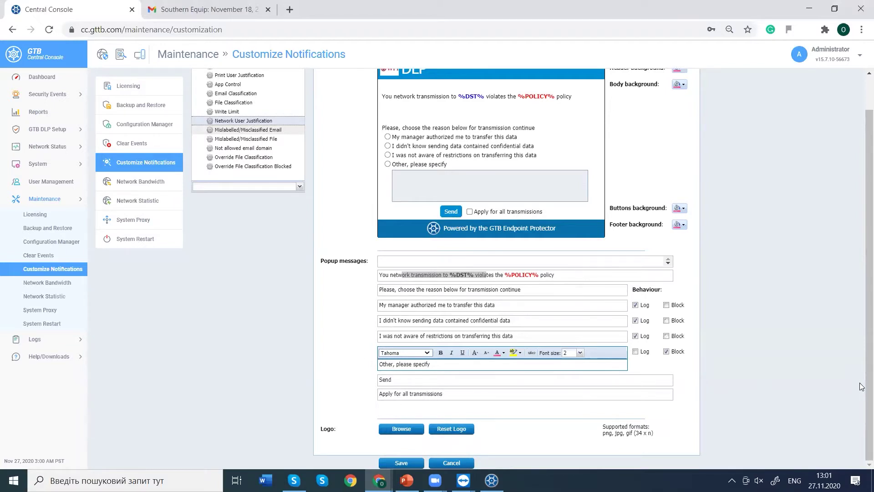
scroll(862, 386, up, 2)
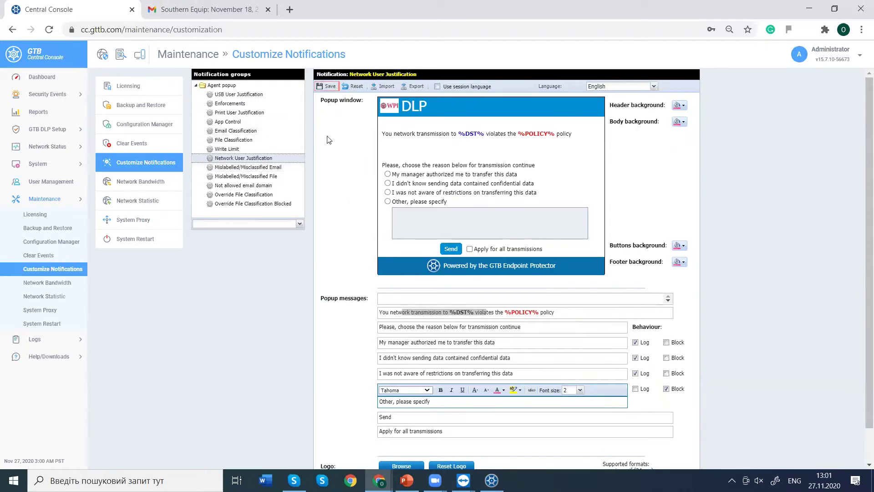
Load the Enforcements agent popup template and edit its Blocked! message.
click(246, 105)
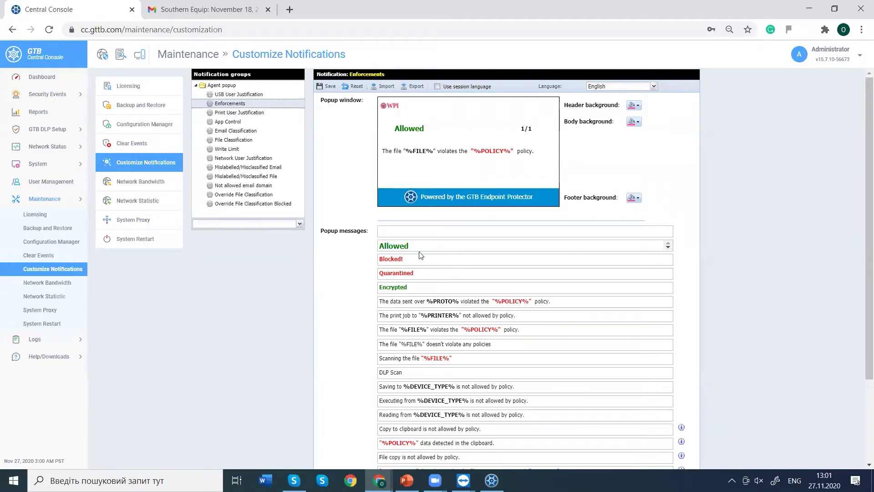
click(435, 261)
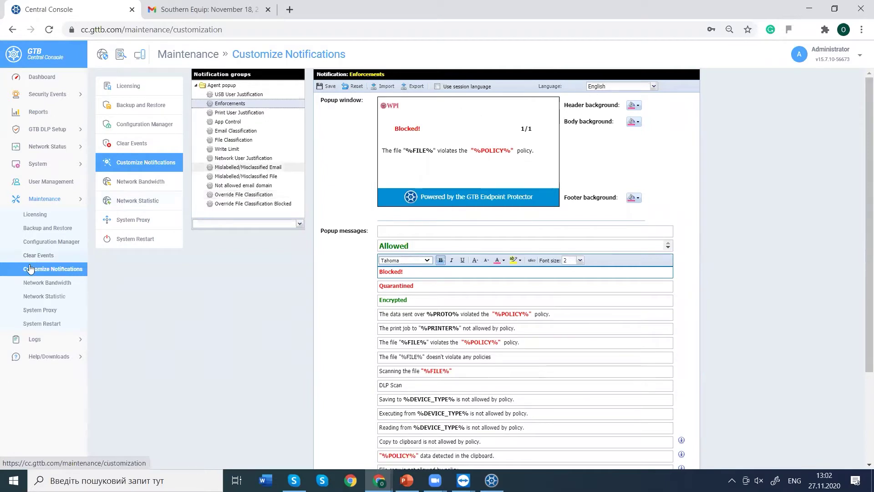
Open DLP Setup > Endpoint Protector, minimize the PowerPoint presentation, and switch to Gmail.
click(45, 131)
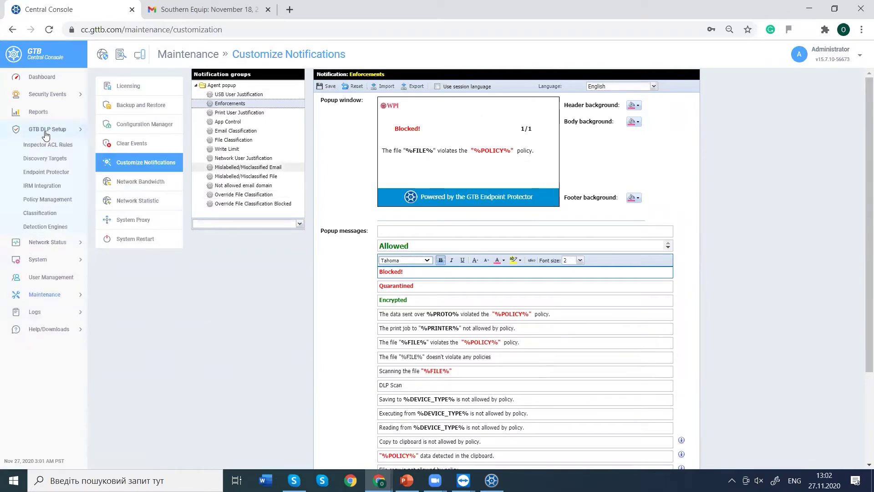
click(46, 172)
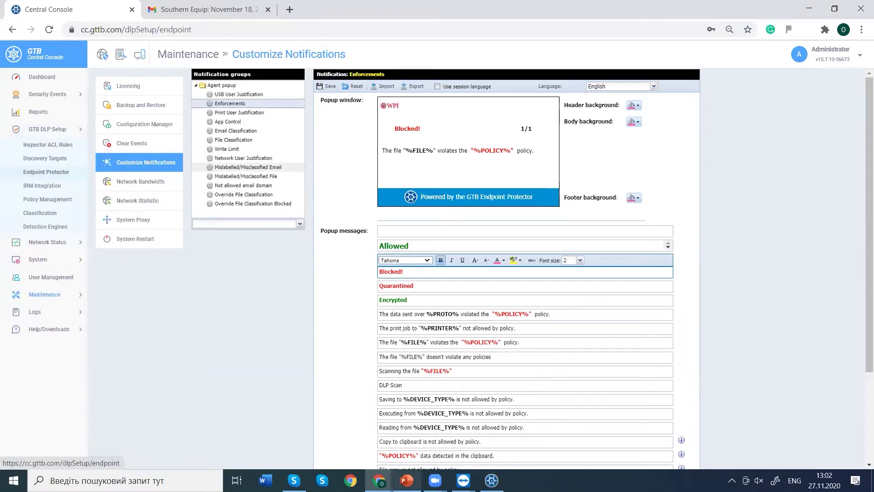
click(407, 480)
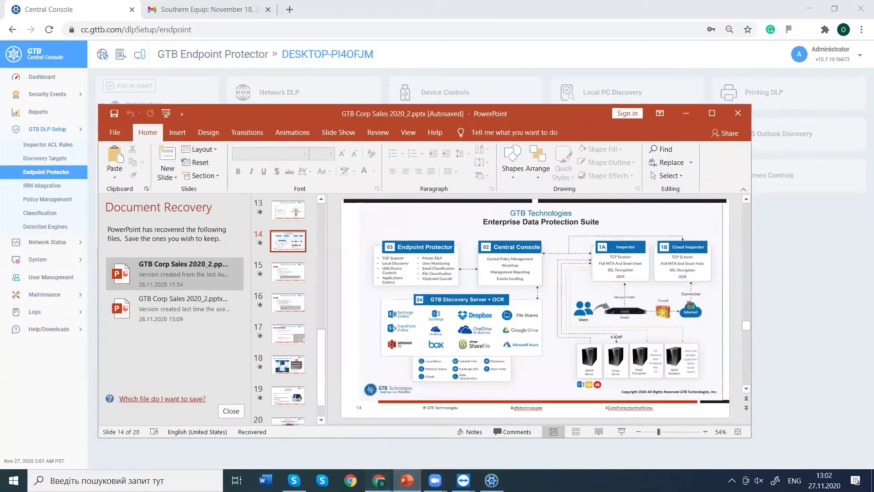
click(686, 113)
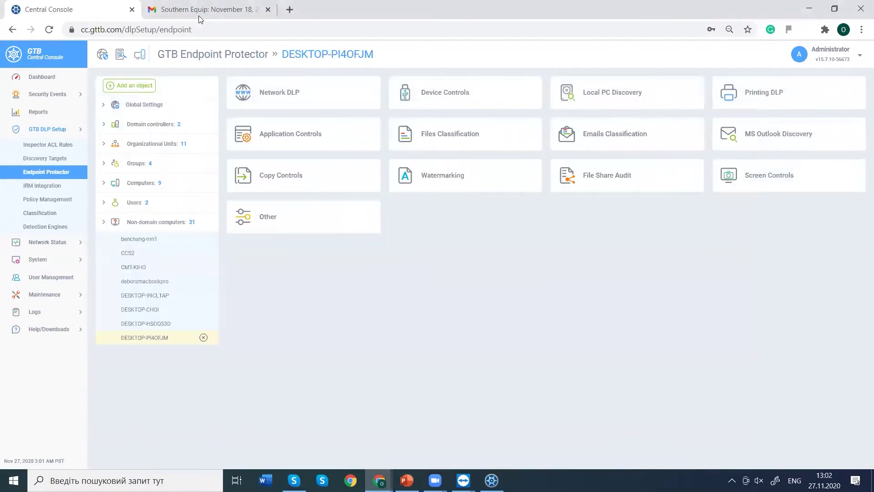
click(199, 12)
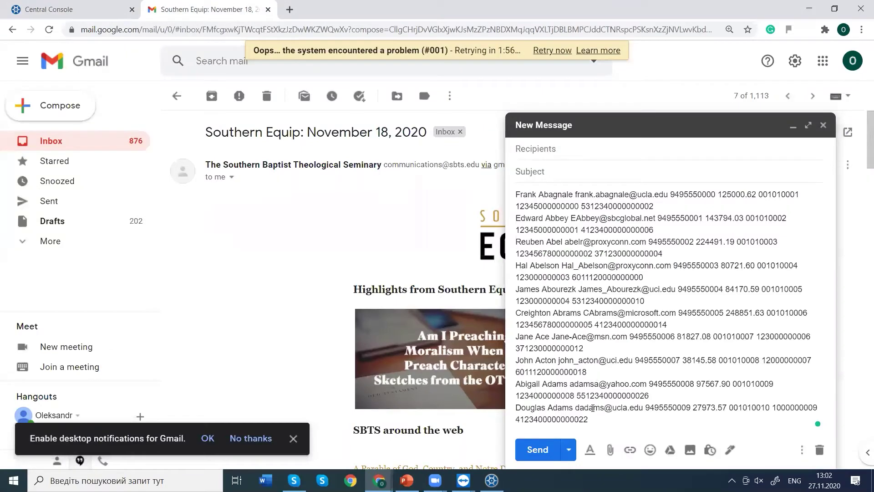
Copy the draft's personal-data rows, close the DLP dialog and draft, and compose a new email.
drag(588, 419, 516, 230)
key(ctrl+c)
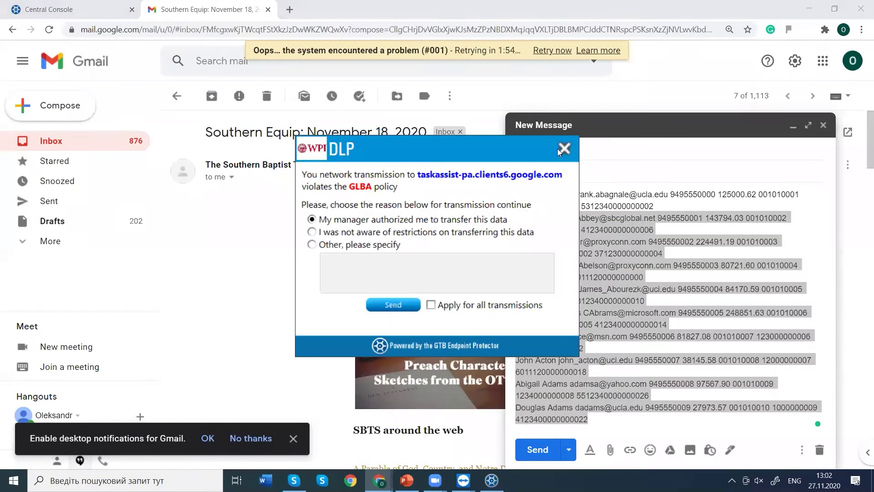
click(563, 147)
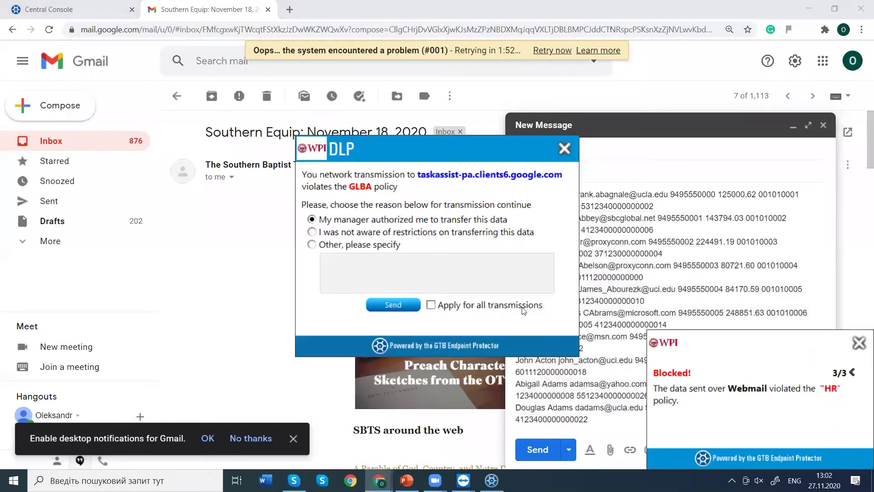
click(564, 148)
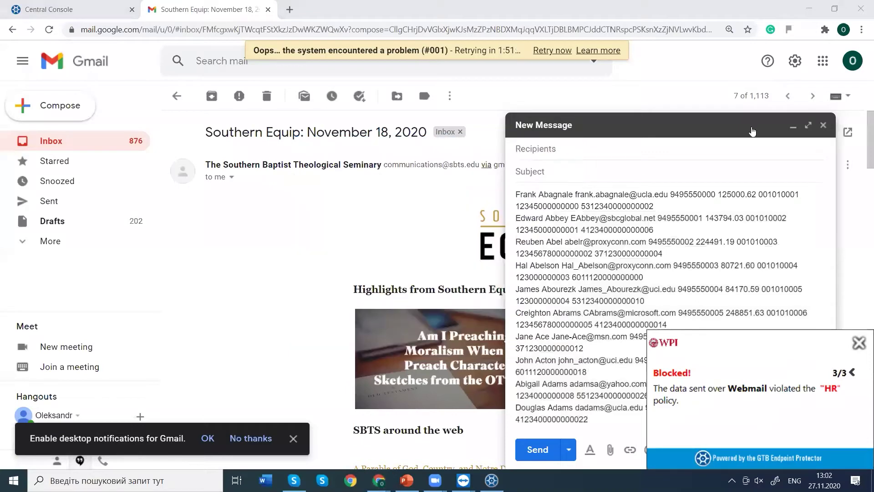
click(823, 128)
click(822, 127)
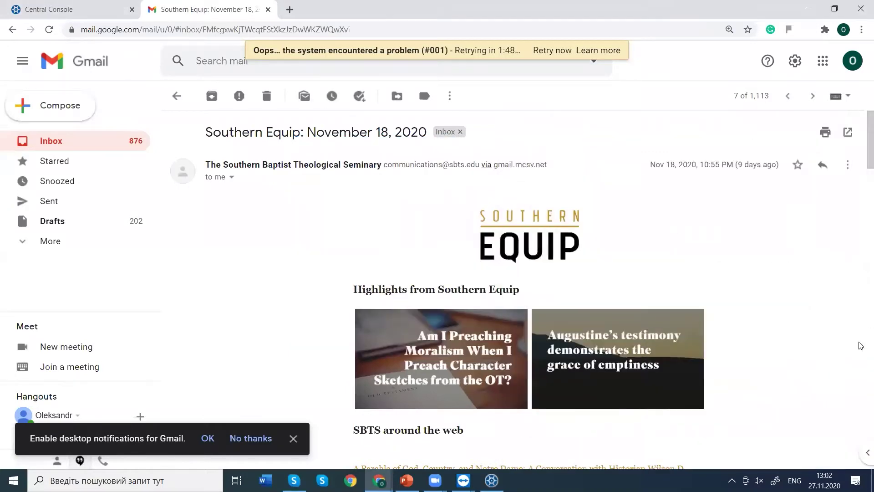
click(55, 65)
click(33, 105)
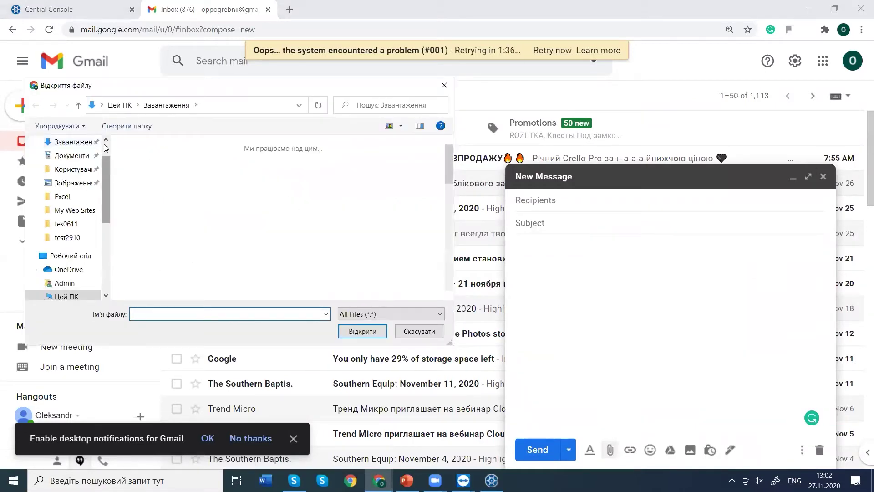
Scan test1111.docx from the Desktop for sensitive data and attach it to the email.
click(82, 159)
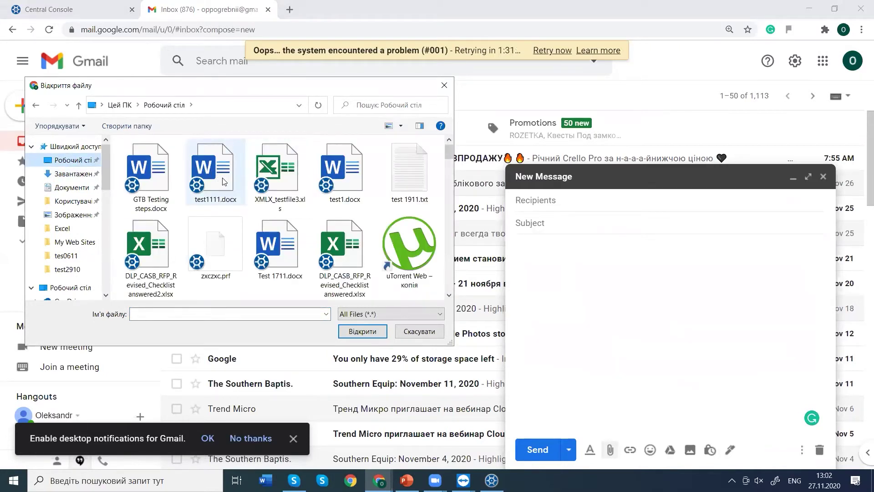
click(224, 182)
double_click(224, 182)
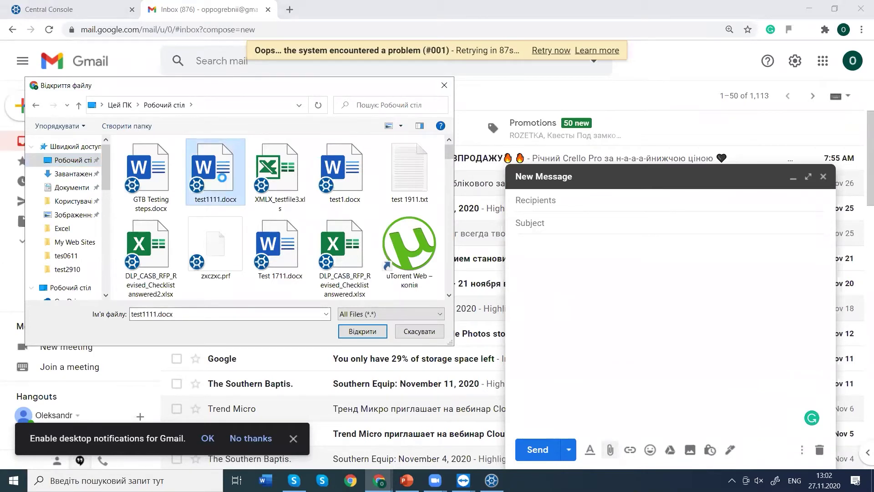
right_click(222, 177)
click(284, 326)
click(651, 340)
double_click(232, 192)
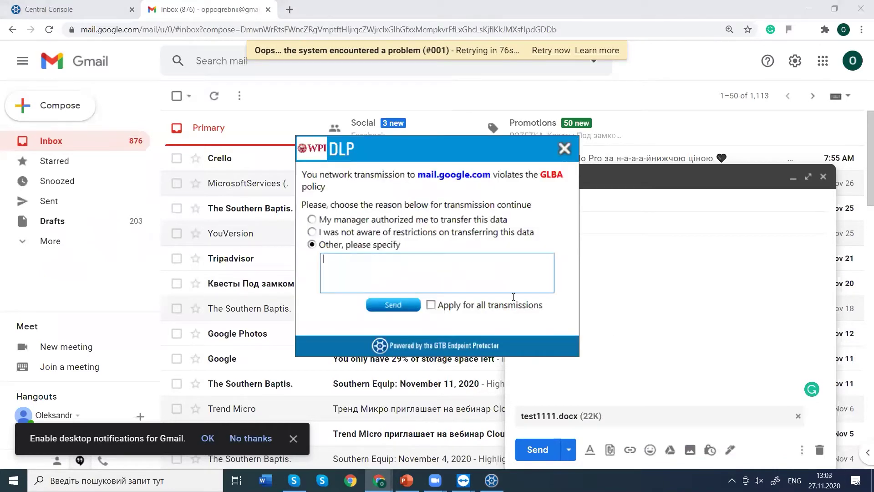
Dismiss the DLP justification prompt and Allowed notice, then open Network DLP rules in Central Console.
click(564, 148)
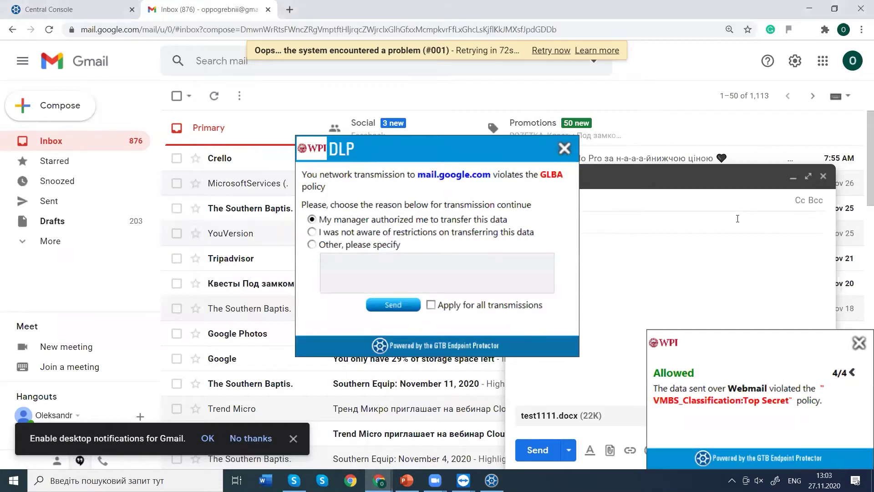
click(564, 148)
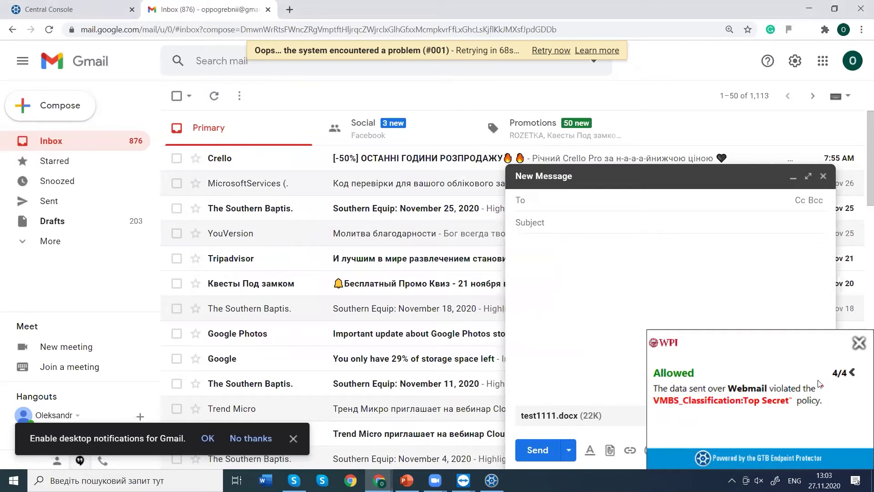
click(849, 381)
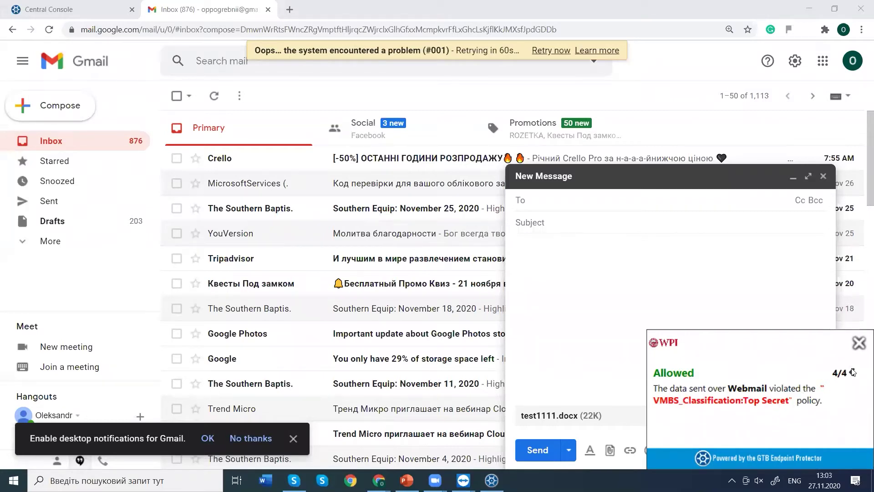
click(859, 343)
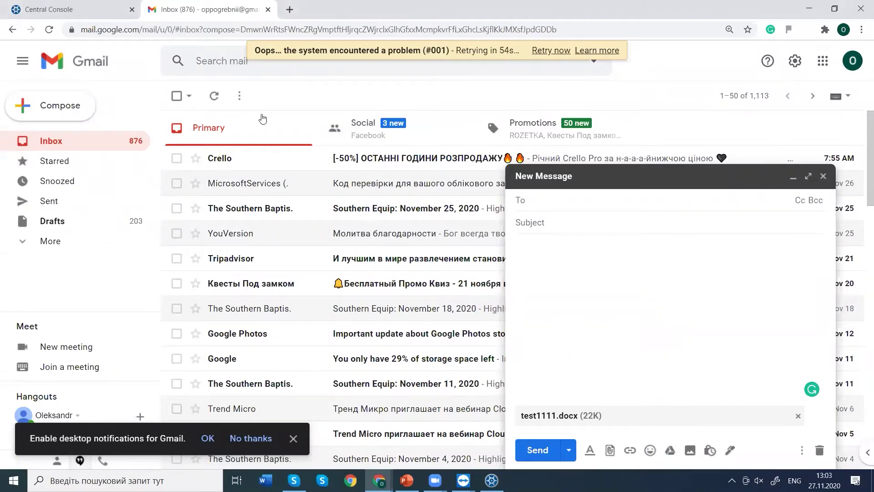
key(ctrl+Tab)
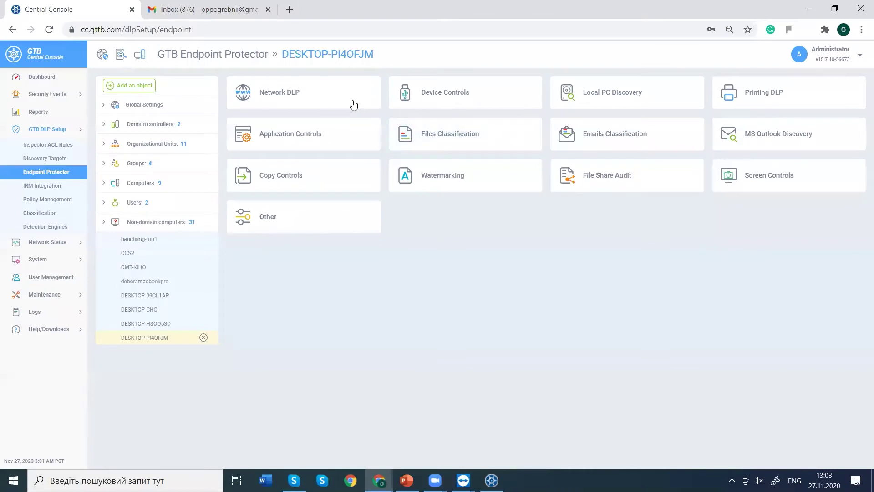
click(354, 104)
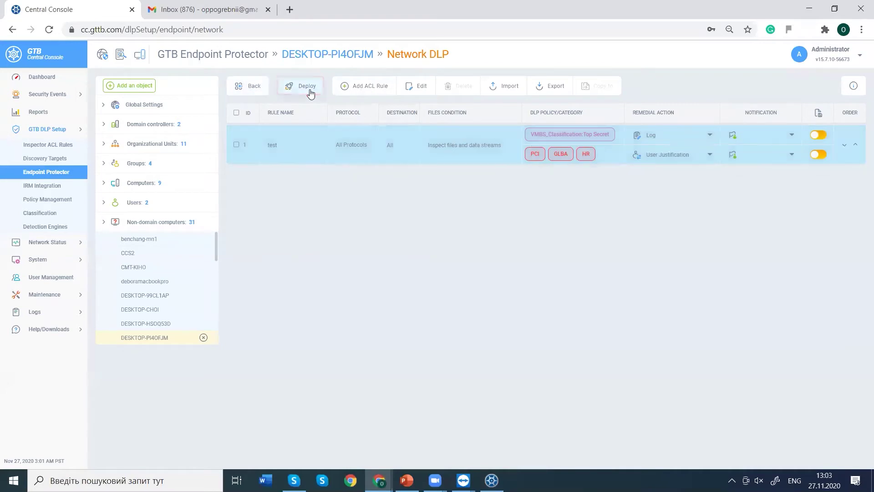
click(809, 11)
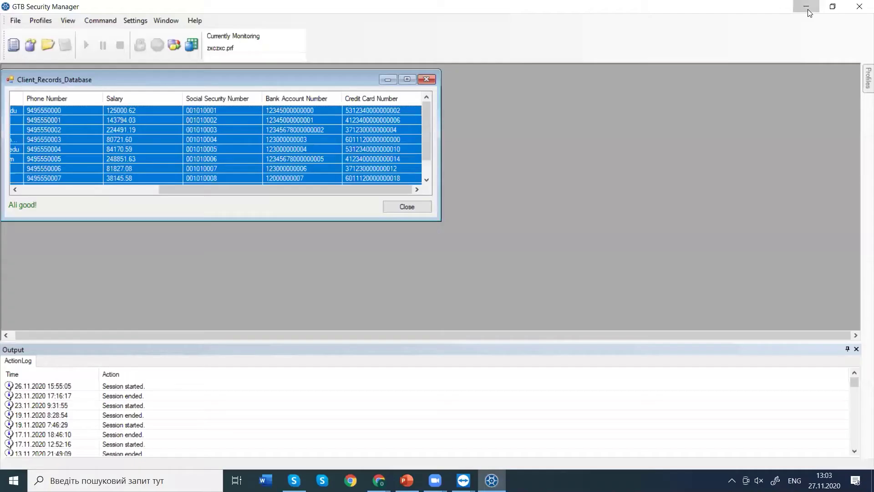
click(809, 9)
click(796, 14)
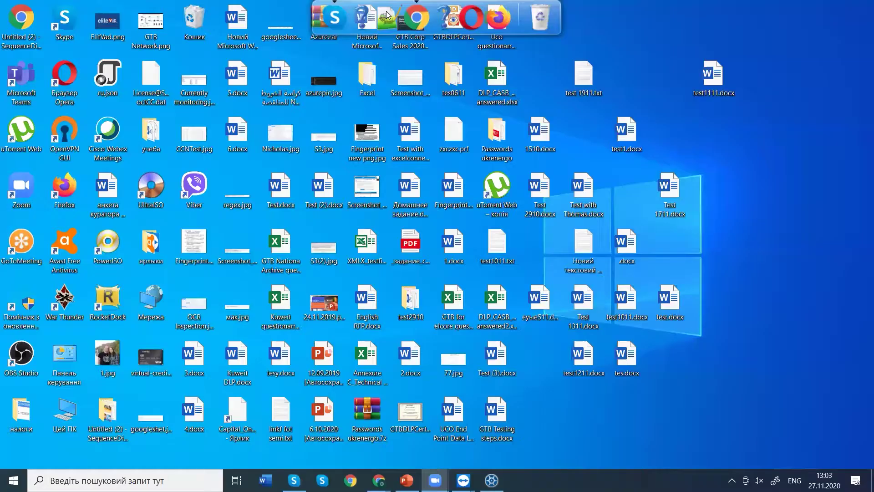
right_click(631, 314)
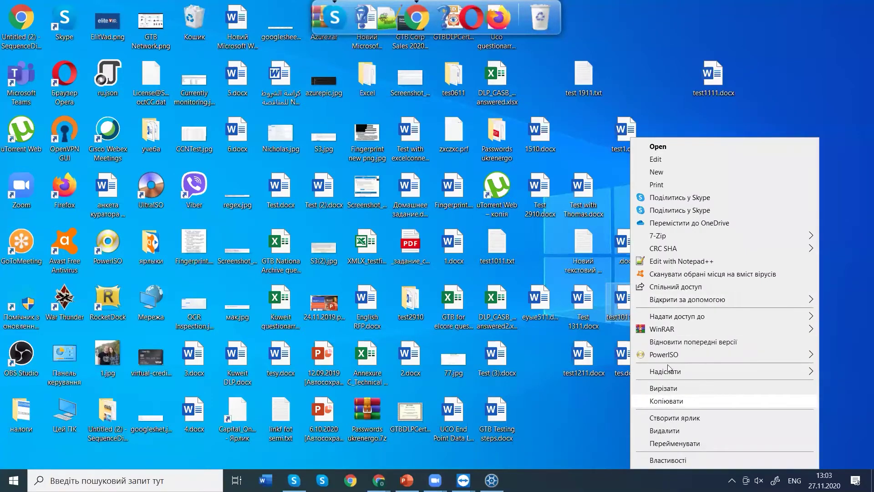
click(853, 213)
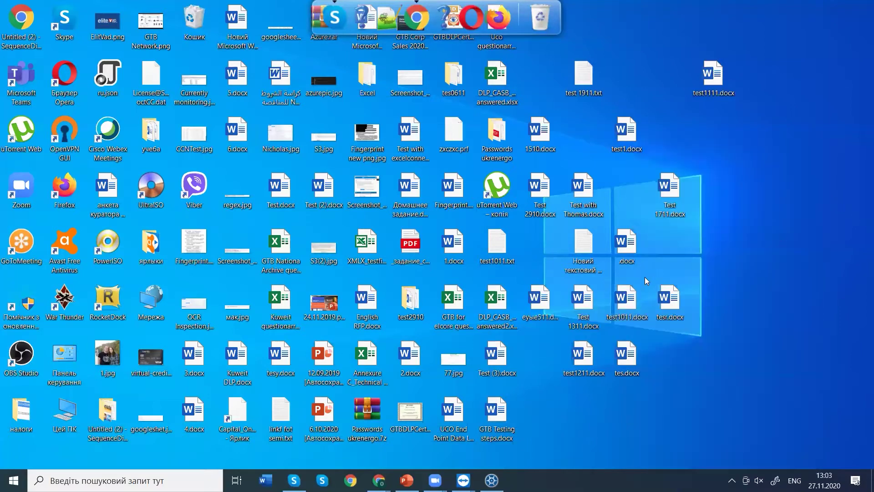
right_click(626, 302)
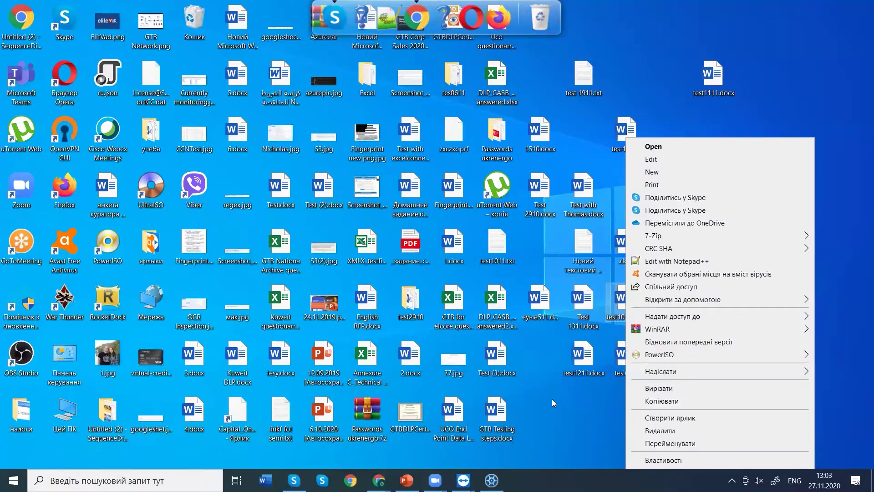
click(378, 480)
click(399, 436)
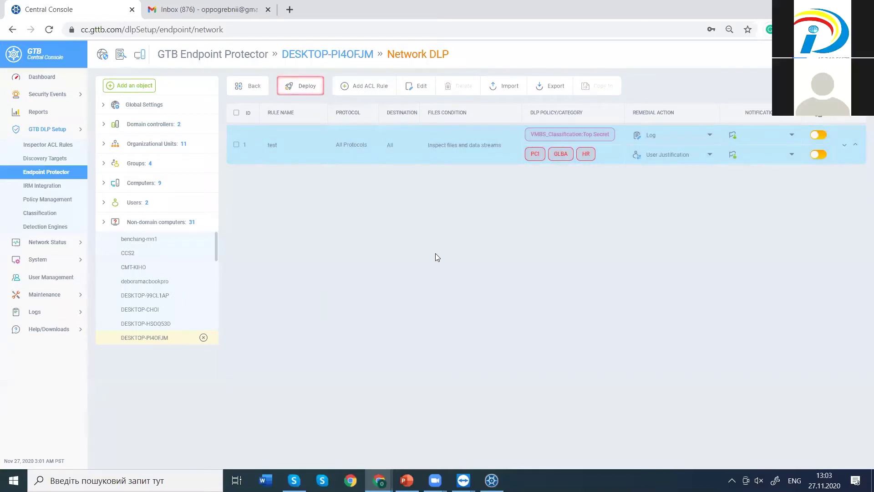
Deploy the Network DLP rules to DESKTOP-PI4OFJM.
click(295, 85)
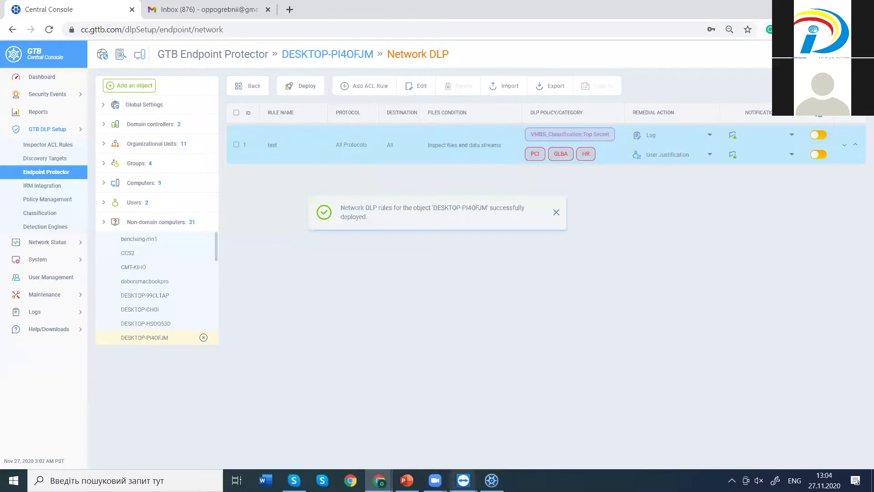
mouse_move(463, 481)
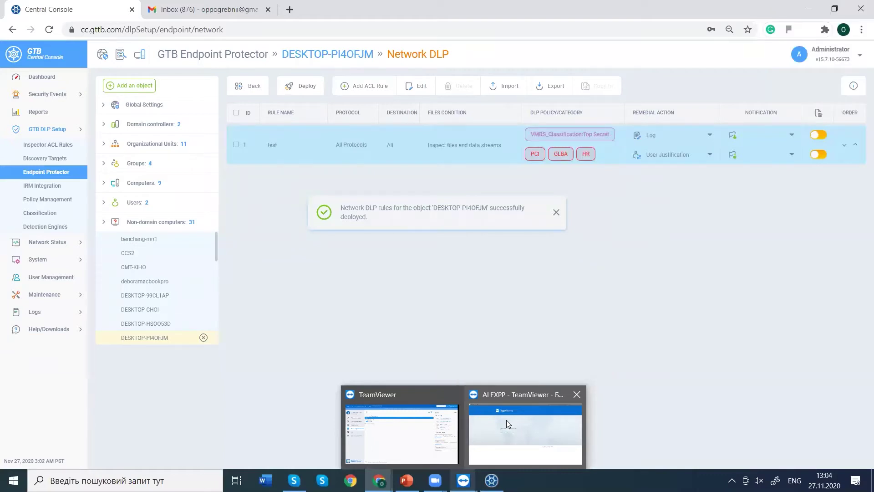
click(435, 480)
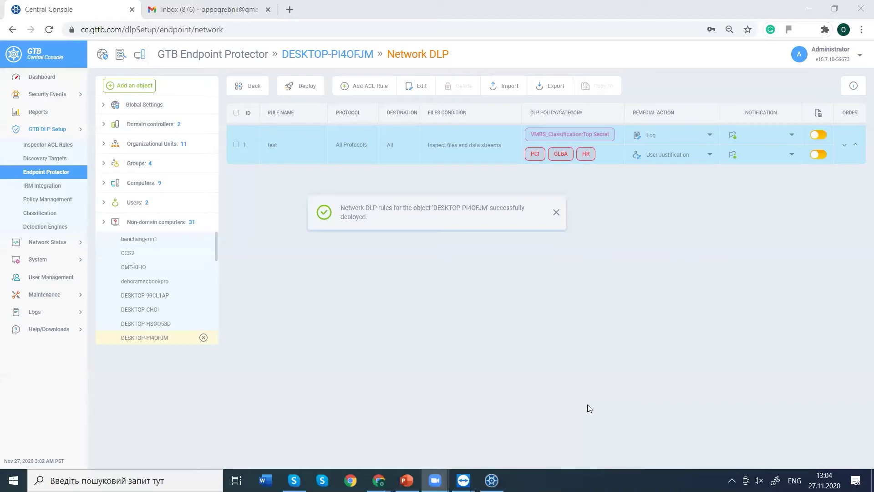
Minimize TeamViewer and close the Gmail tab, discarding the unsaved draft.
key(alt+Tab)
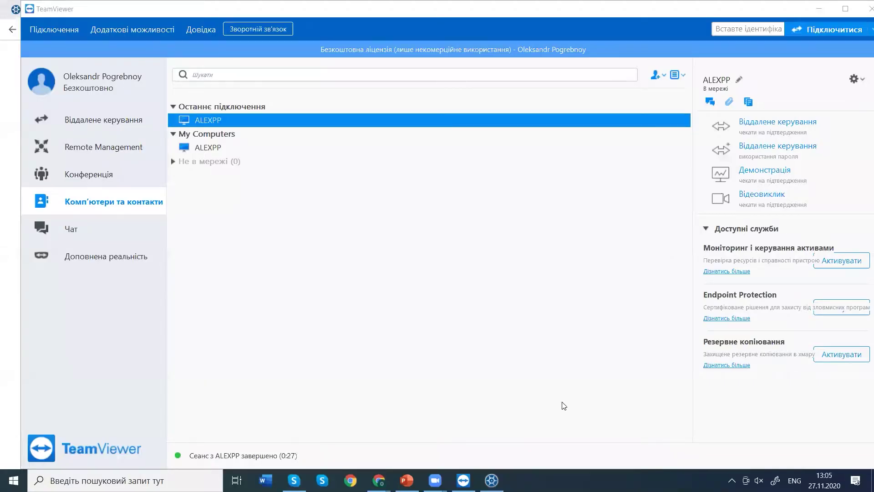
click(818, 9)
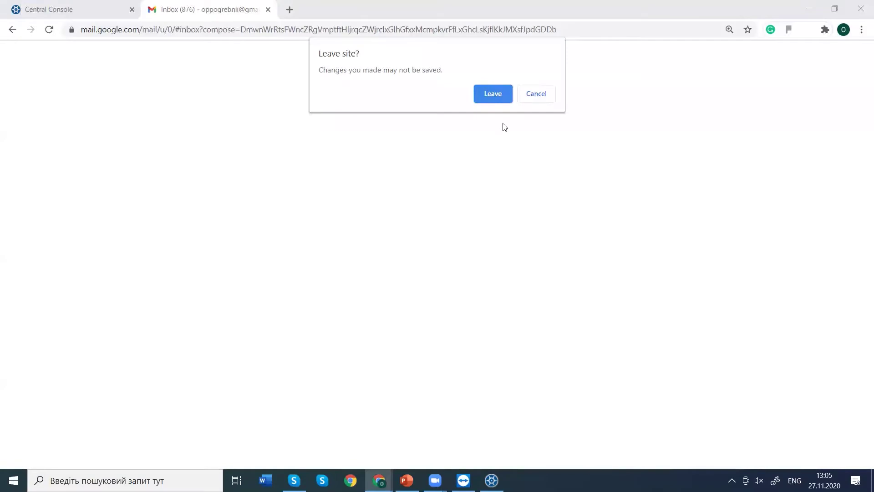
click(497, 96)
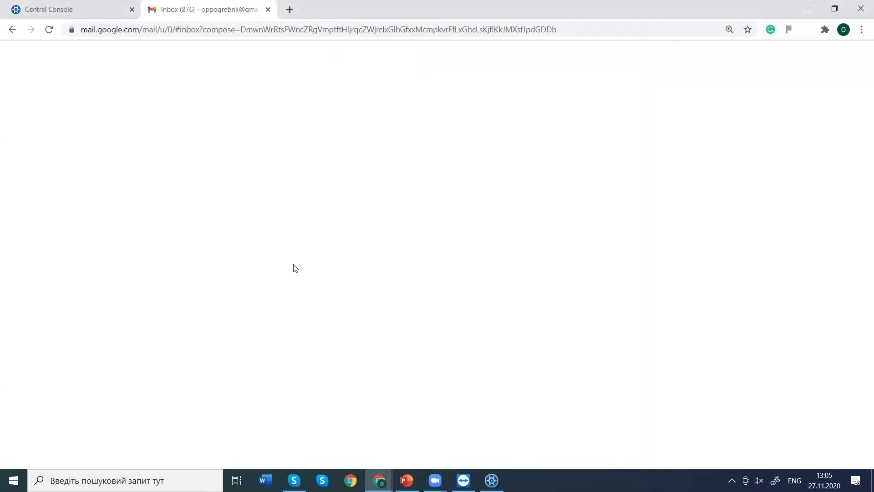
key(ctrl+w)
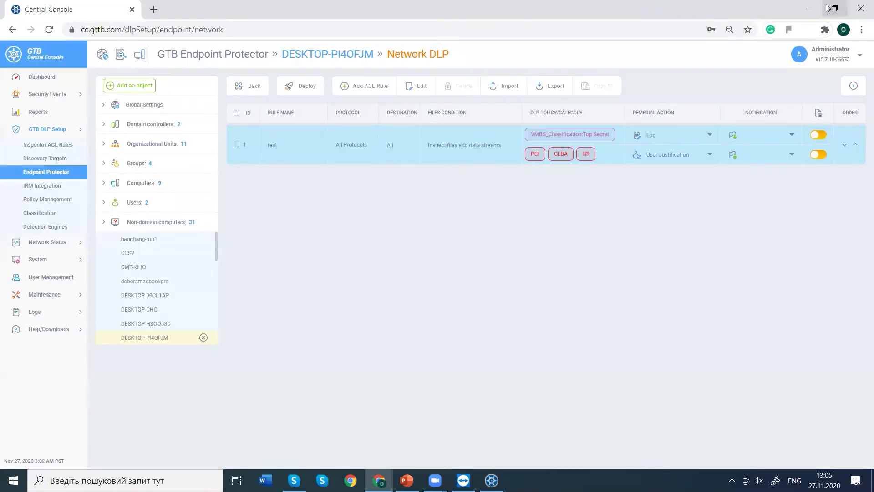
click(823, 8)
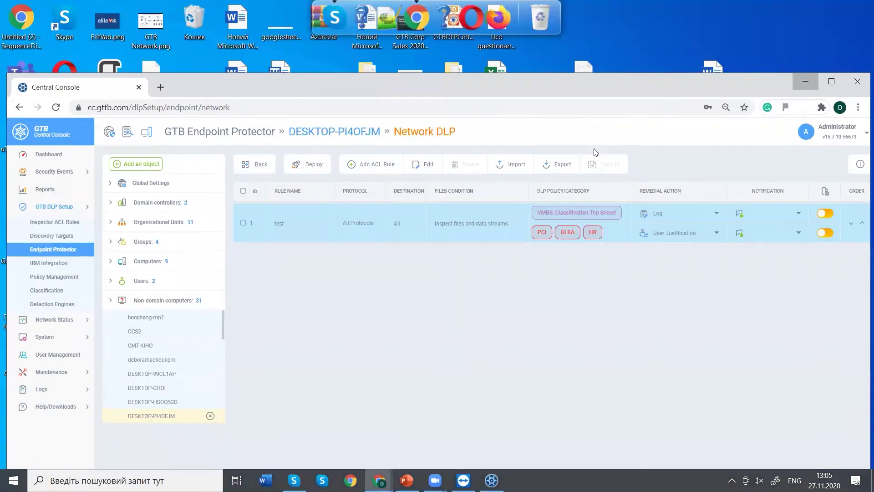
key(super+d)
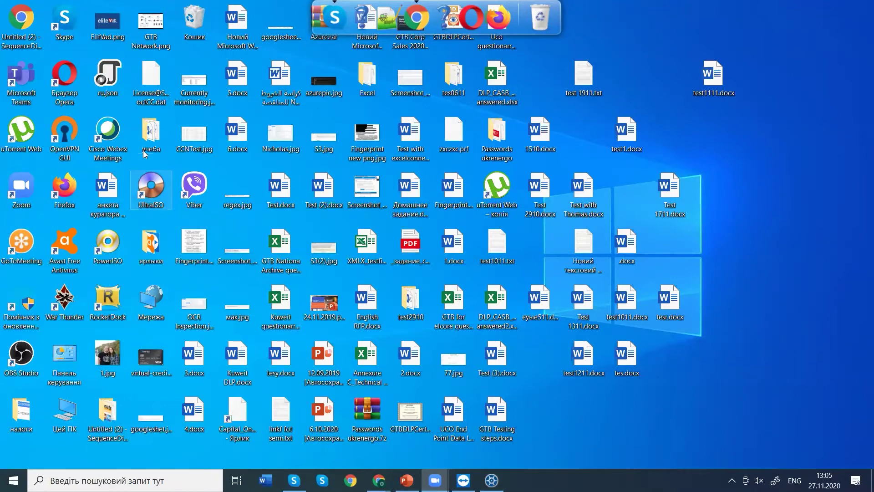
double_click(410, 302)
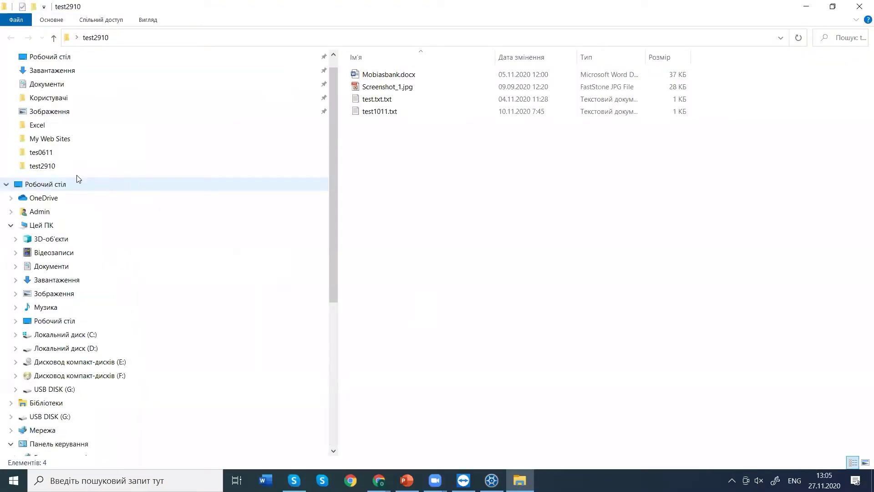
click(91, 391)
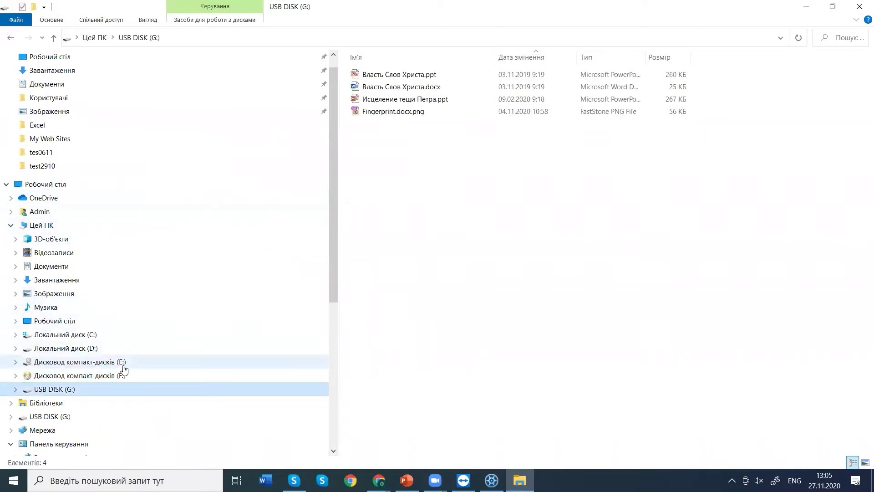
click(99, 352)
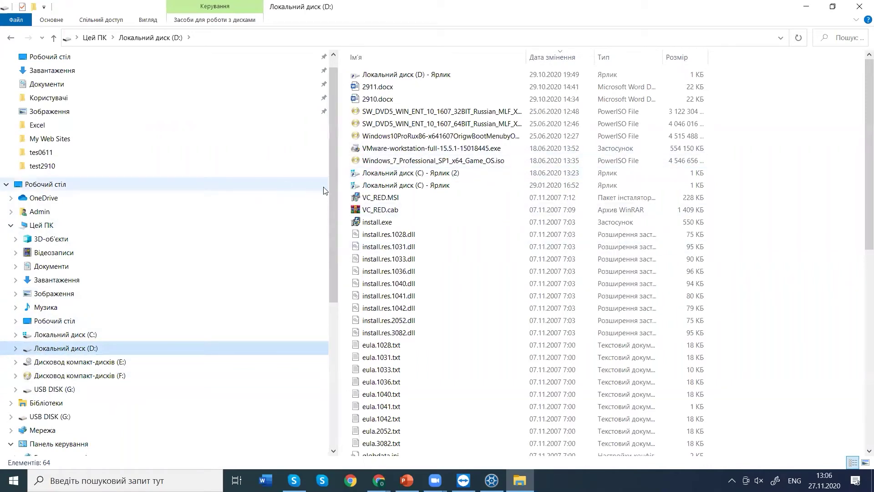
click(105, 56)
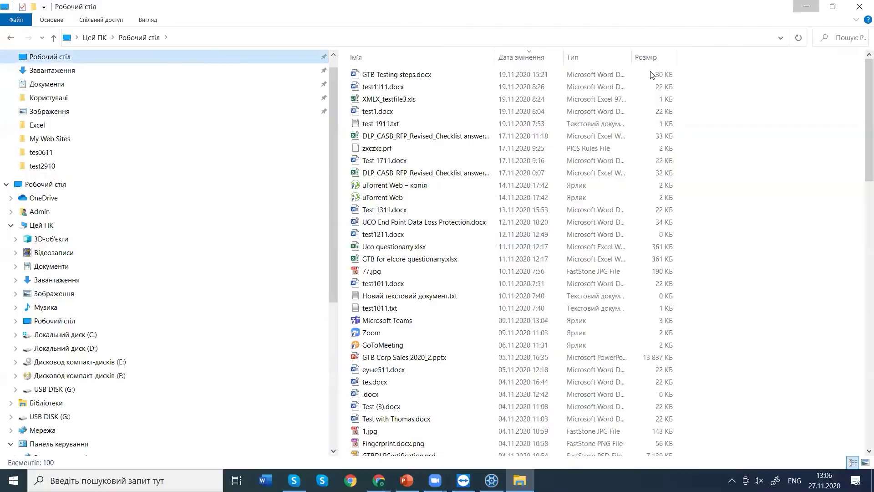
key(super+d)
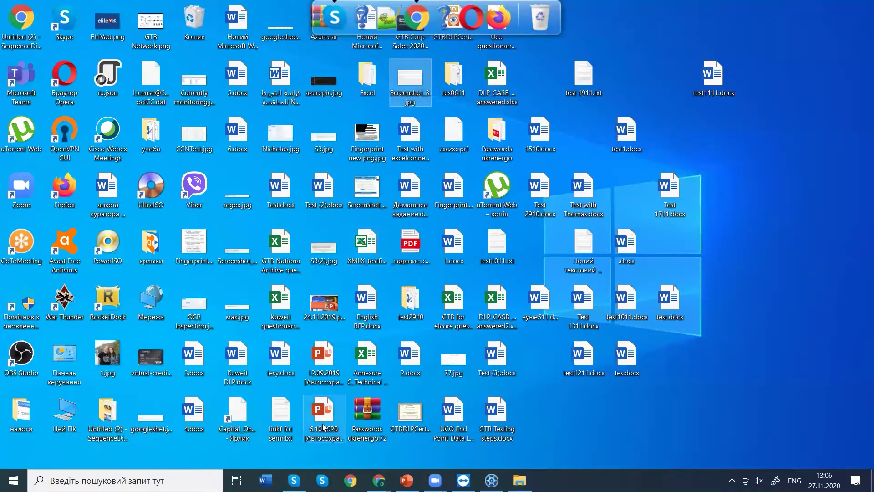
Check the endpoint's Other settings Files within minutes value, then minimize the Central Console window.
mouse_move(379, 480)
click(407, 437)
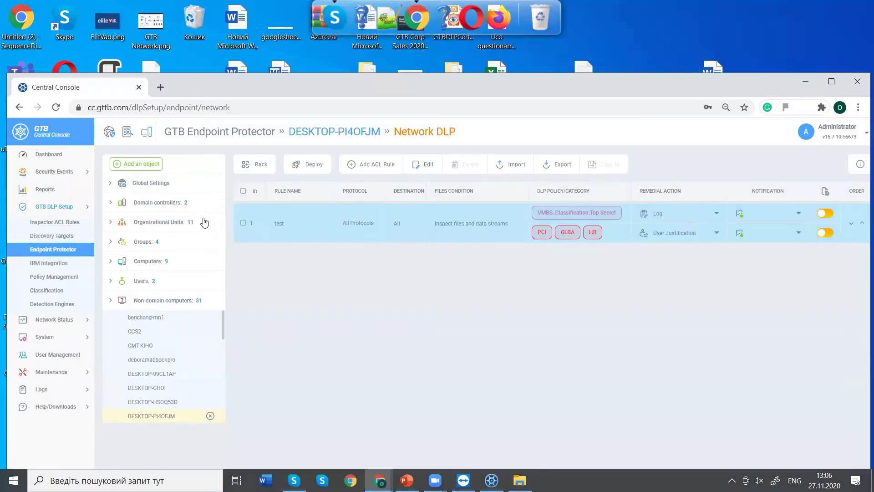
click(297, 132)
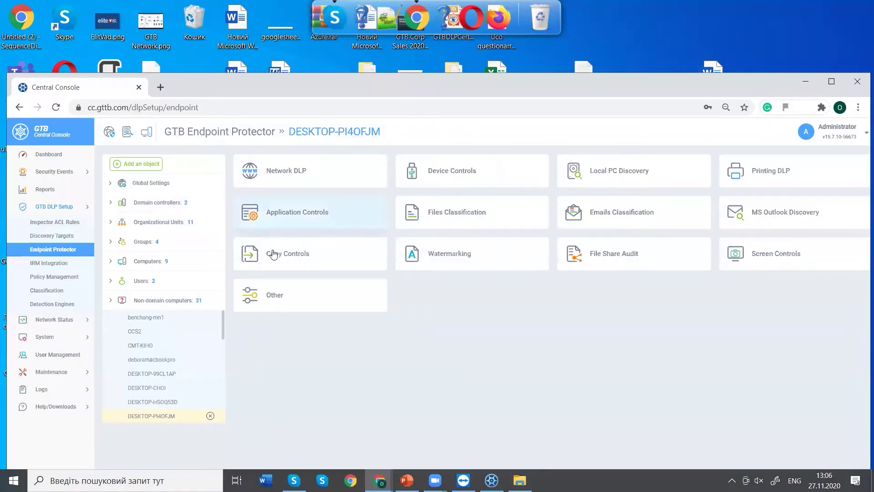
click(266, 288)
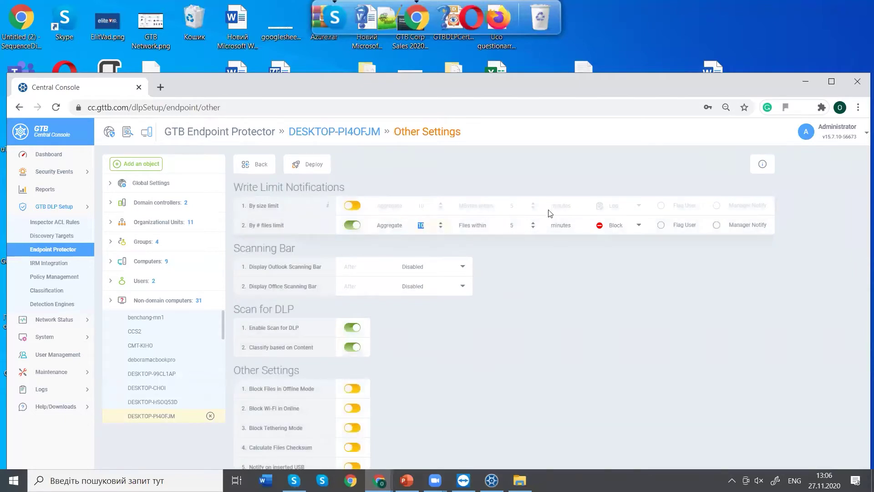
double_click(502, 227)
click(807, 81)
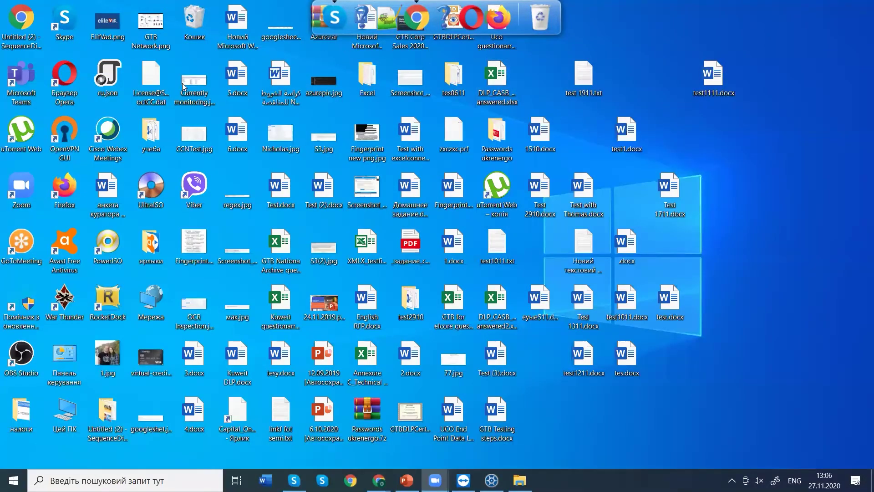
Select the desktop files, from GTB Network.png and ElitVad.png through Screenshot_2.jpg and zxczxc.prf.
click(150, 25)
click(104, 28)
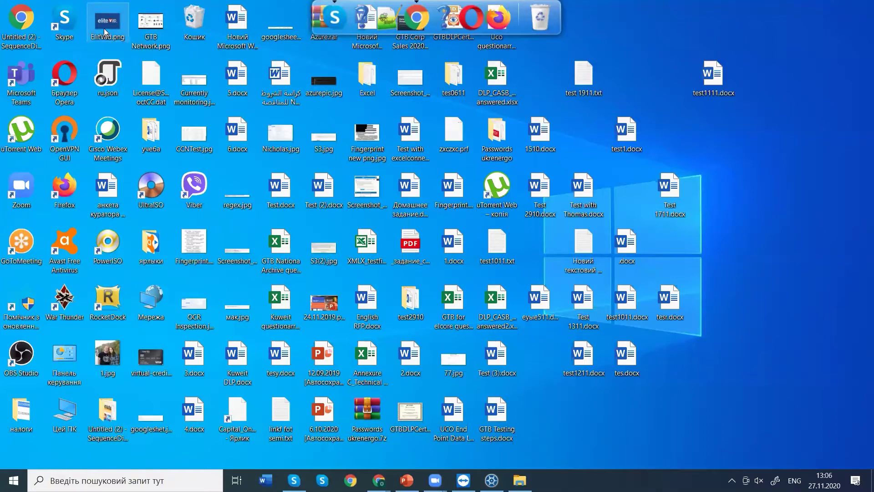
ctrl+click(284, 36)
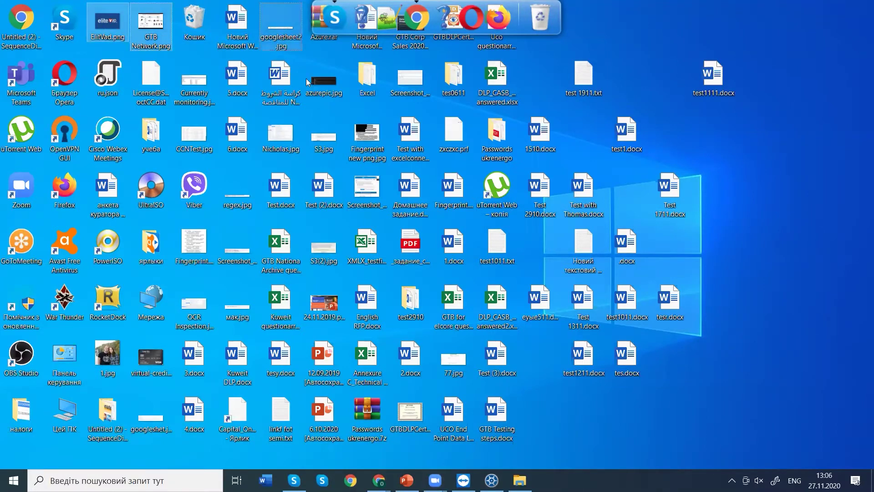
ctrl+click(318, 82)
ctrl+click(324, 138)
ctrl+click(286, 136)
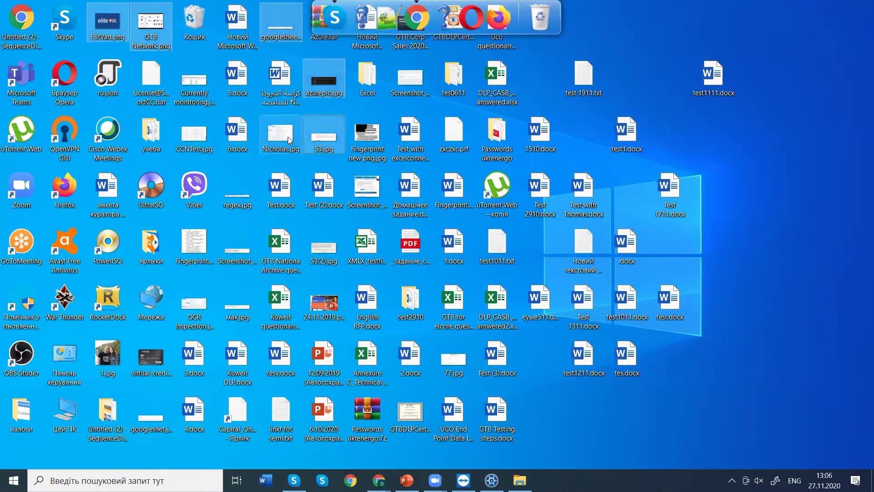
ctrl+click(237, 191)
ctrl+click(237, 245)
ctrl+click(324, 246)
ctrl+click(367, 189)
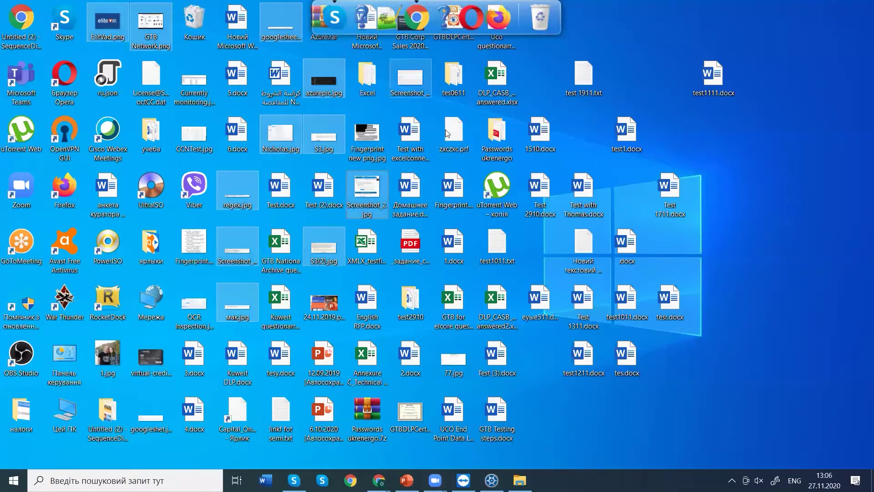
ctrl+click(448, 134)
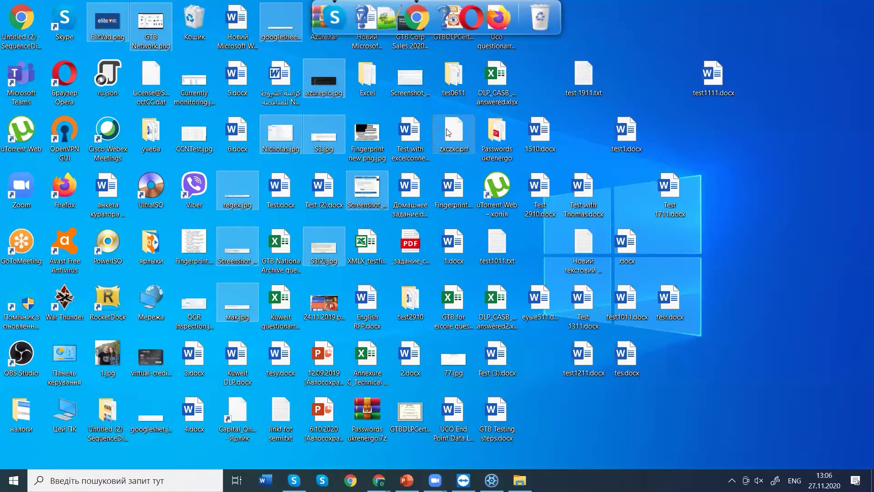
Send the selected files to USB DISK (G:) and close TeamViewer's remote connection window.
right_click(447, 131)
mouse_move(476, 272)
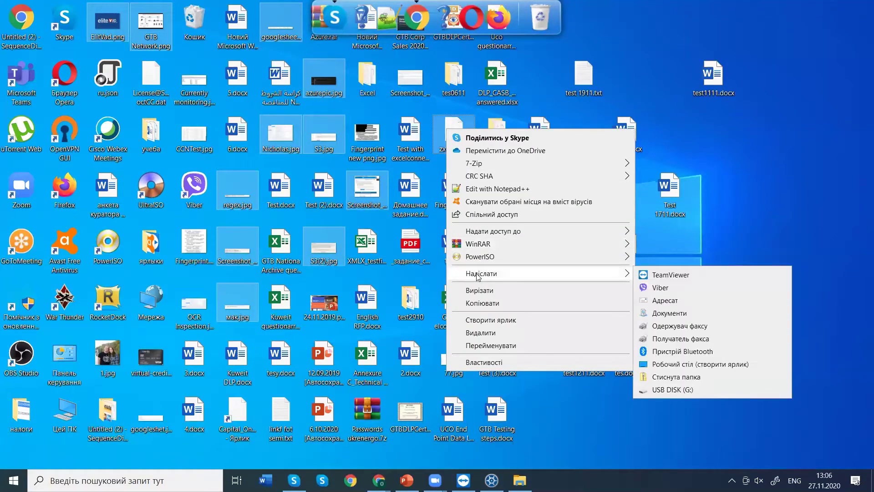
click(677, 391)
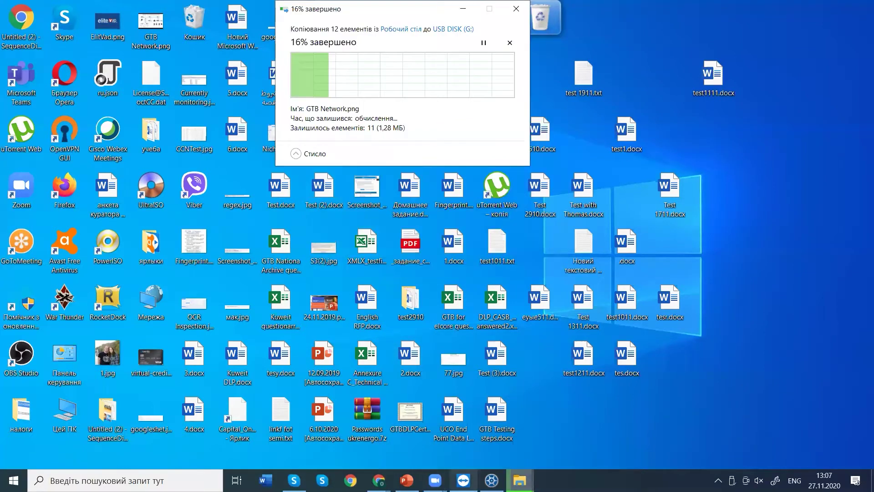
click(464, 480)
click(729, 165)
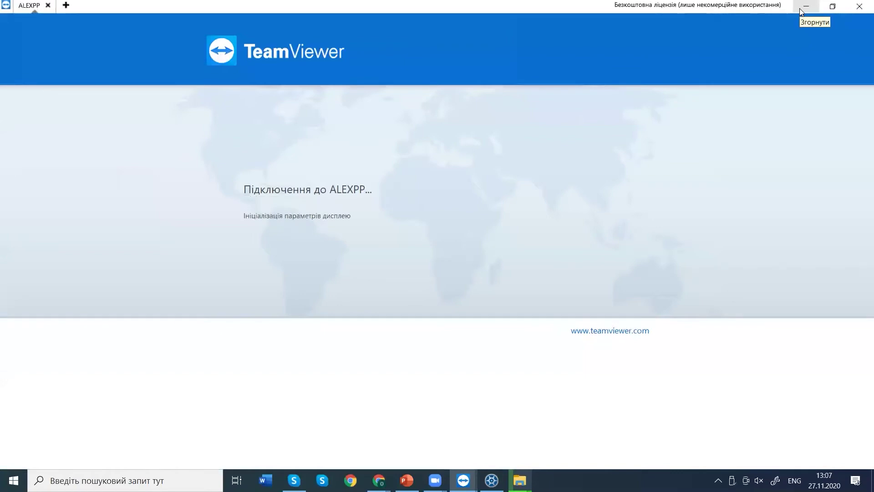
click(801, 10)
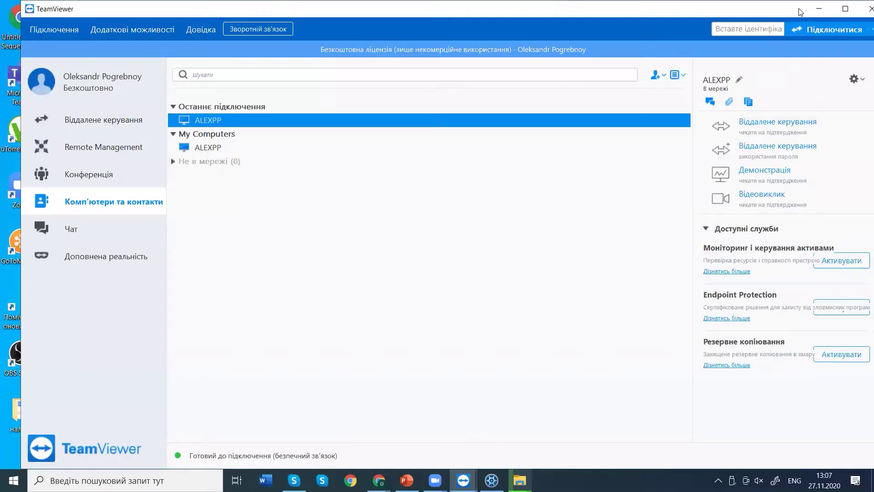
click(817, 10)
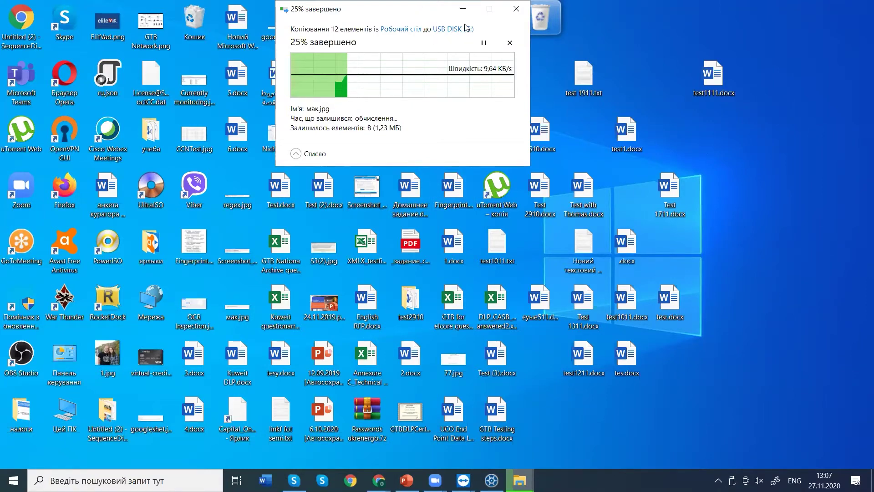
Move the copy progress window to the upper right and bring Central Console forward.
drag(423, 9, 693, 40)
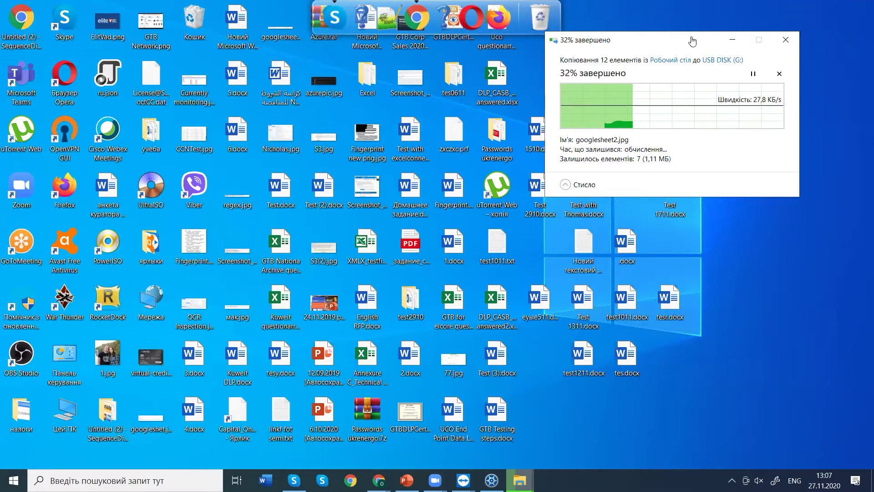
mouse_move(379, 480)
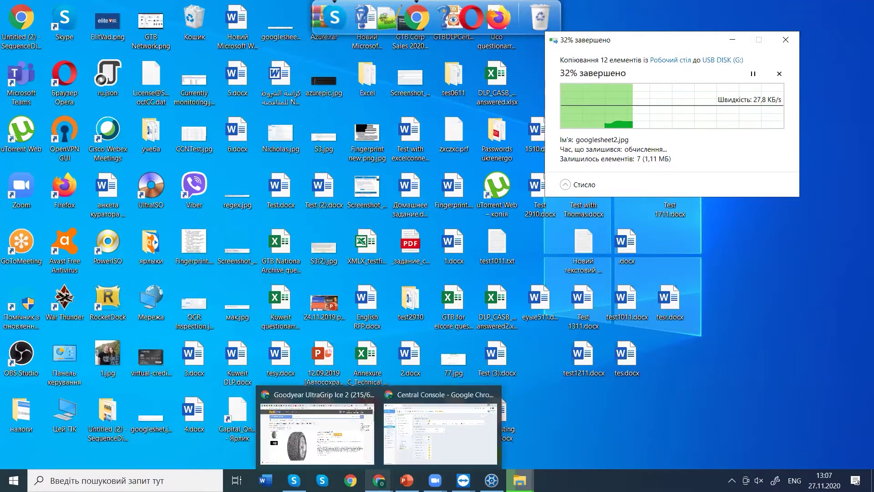
click(456, 427)
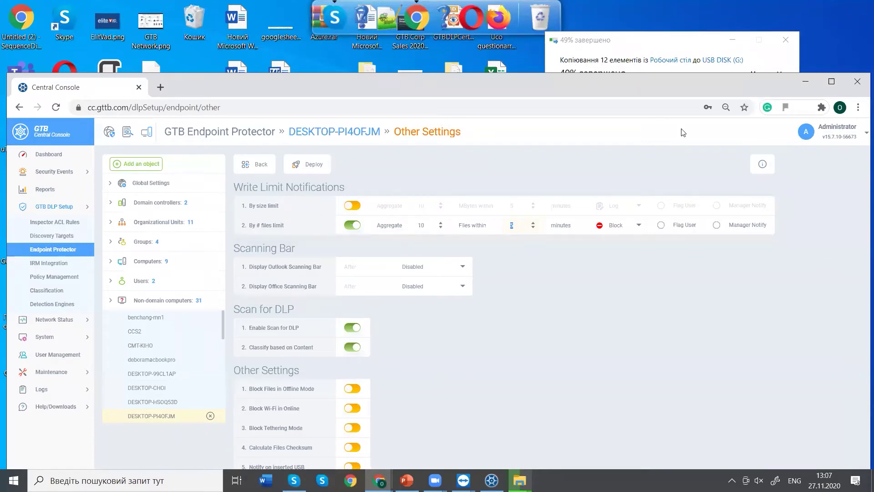
Maximize the console and open Security Events > Endpoint Protector to see the Copy to USB events.
key(super+Up)
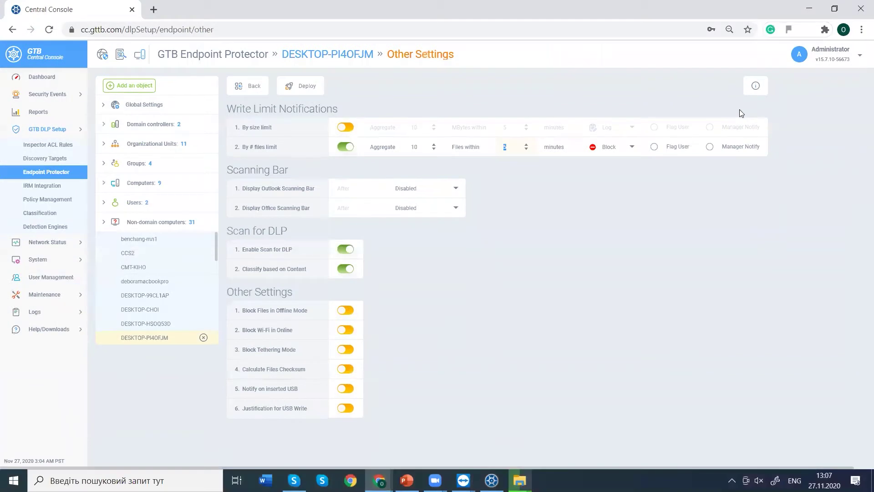
click(39, 97)
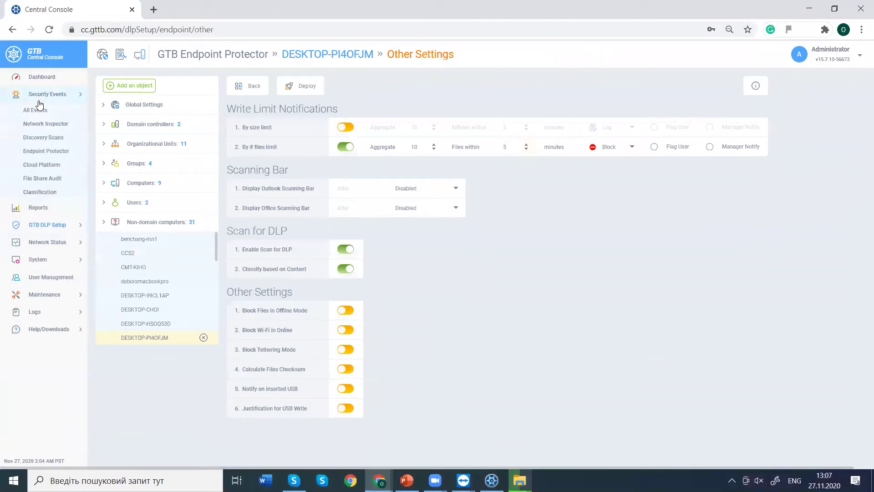
click(39, 149)
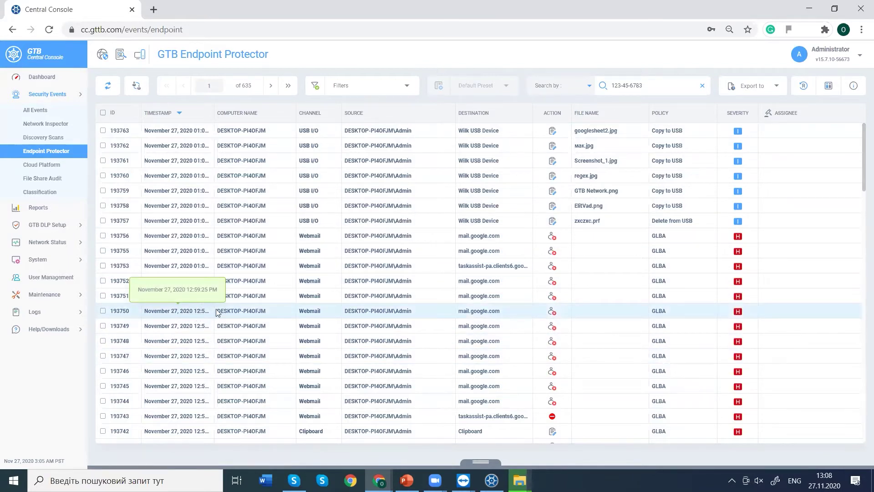
Open event 193755's details and browse its HR, PCI and GLBA data-trigger tabs.
mouse_move(520, 481)
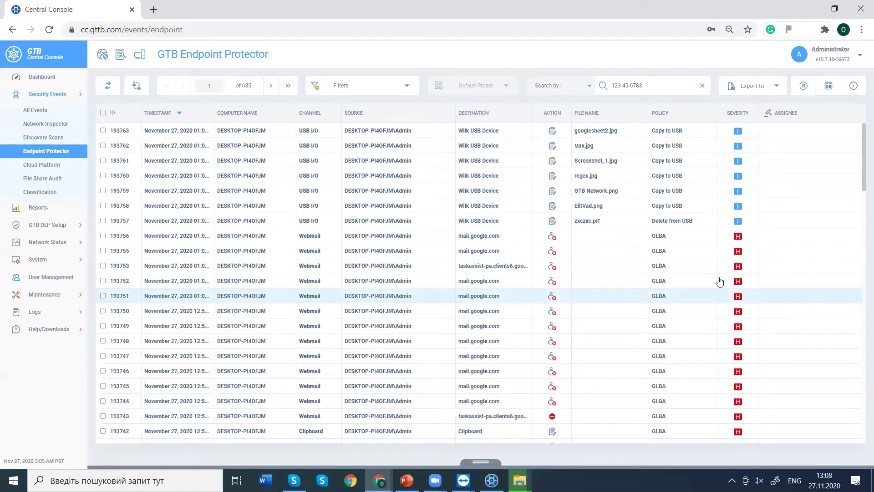
click(505, 265)
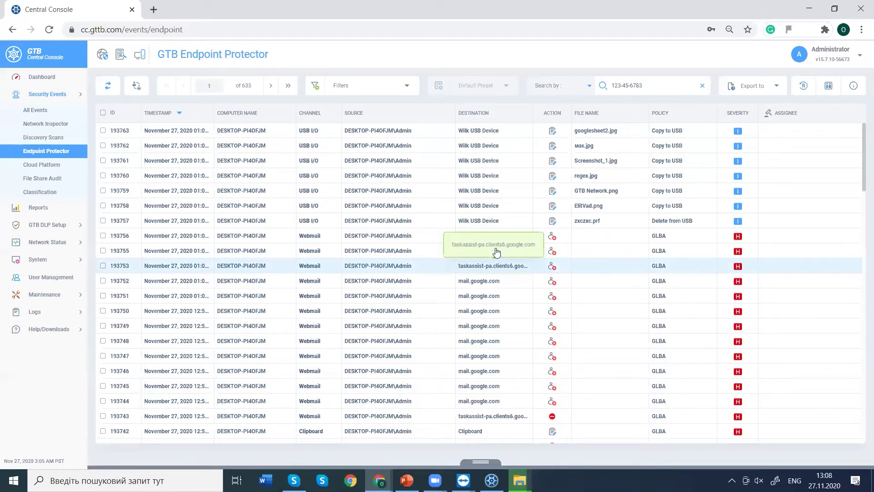
click(387, 253)
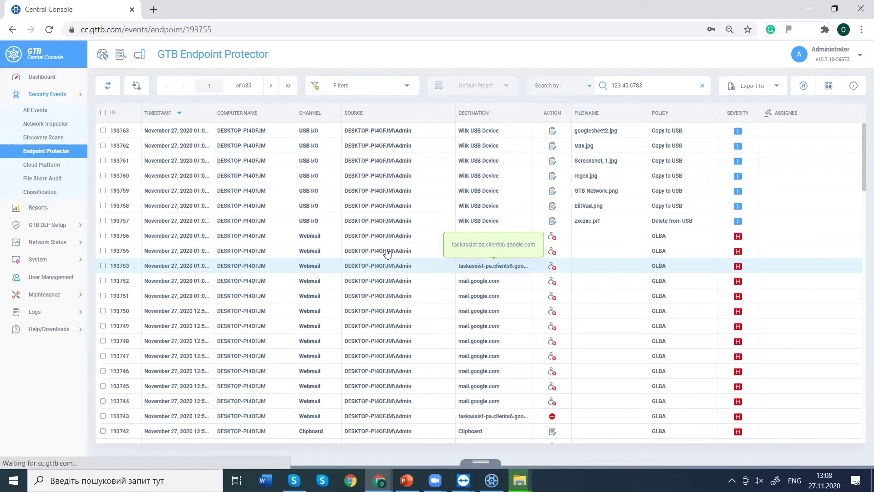
double_click(387, 251)
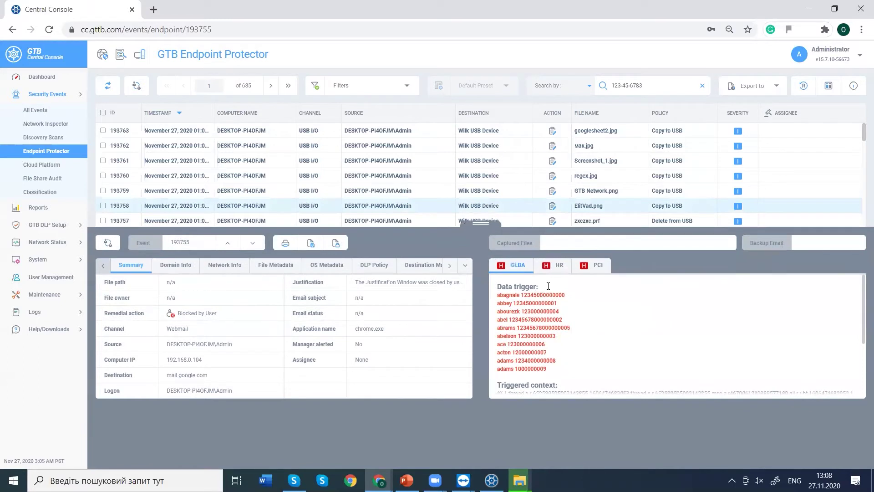
click(556, 266)
click(592, 267)
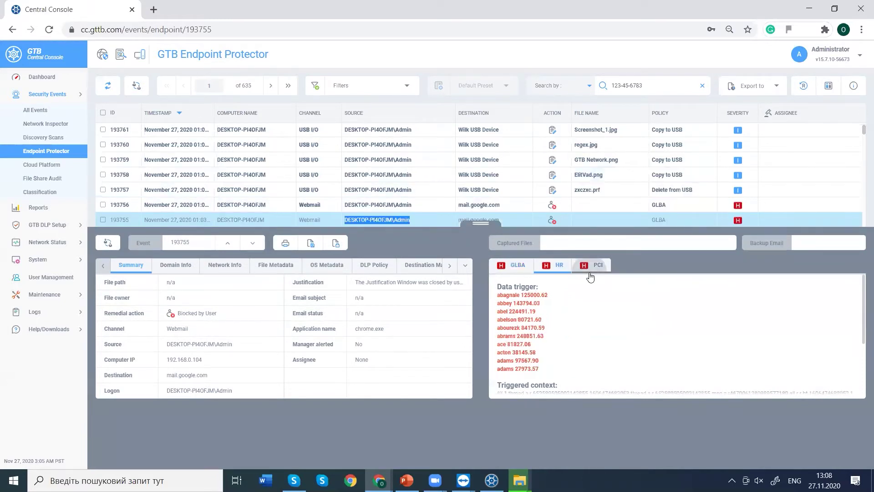
click(515, 266)
Highlight the GLBA trigger values and the Blocked by User remedial action.
drag(509, 296, 556, 296)
drag(503, 304, 549, 325)
click(548, 346)
drag(548, 370, 520, 335)
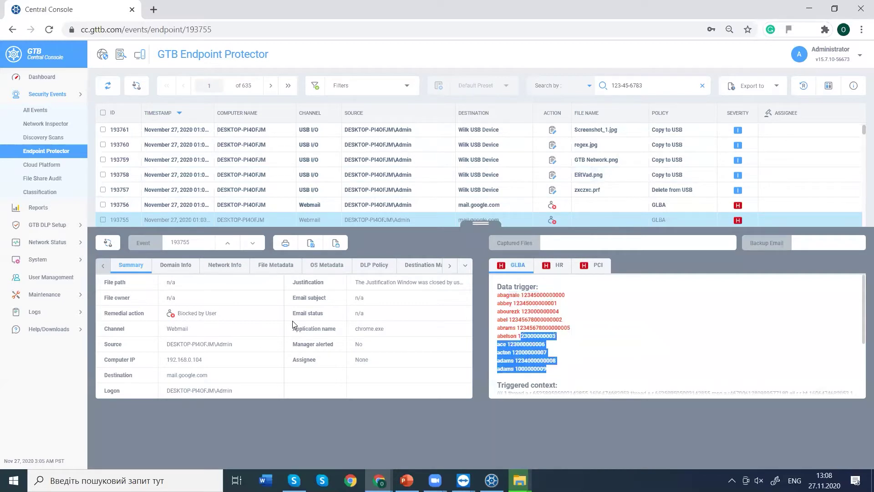
drag(184, 314, 217, 314)
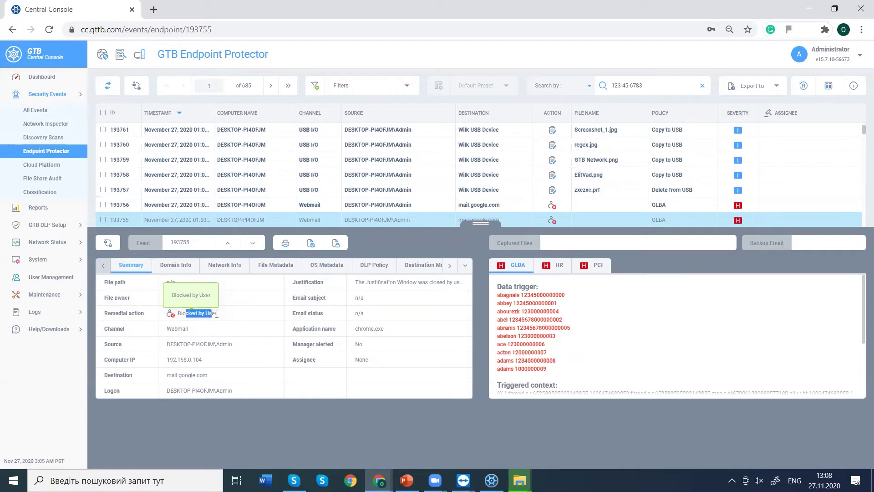
click(368, 285)
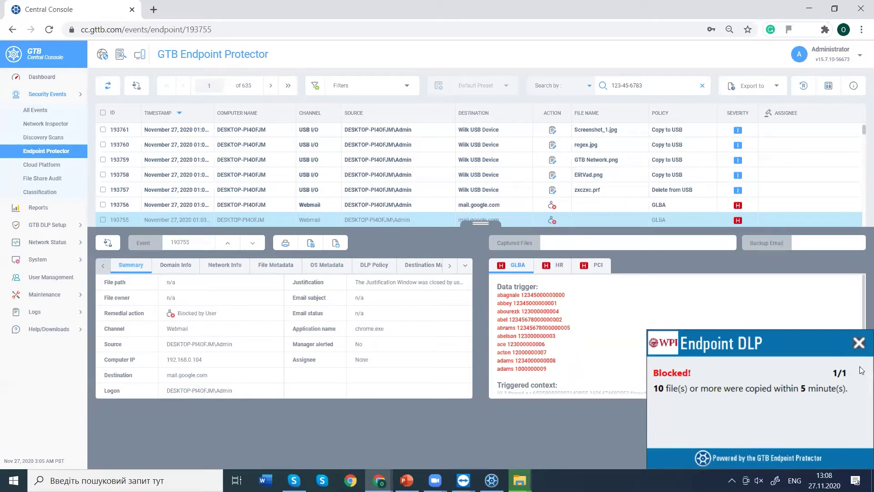
Dismiss the Endpoint DLP blocked notice and cancel the interrupted file copy.
click(859, 343)
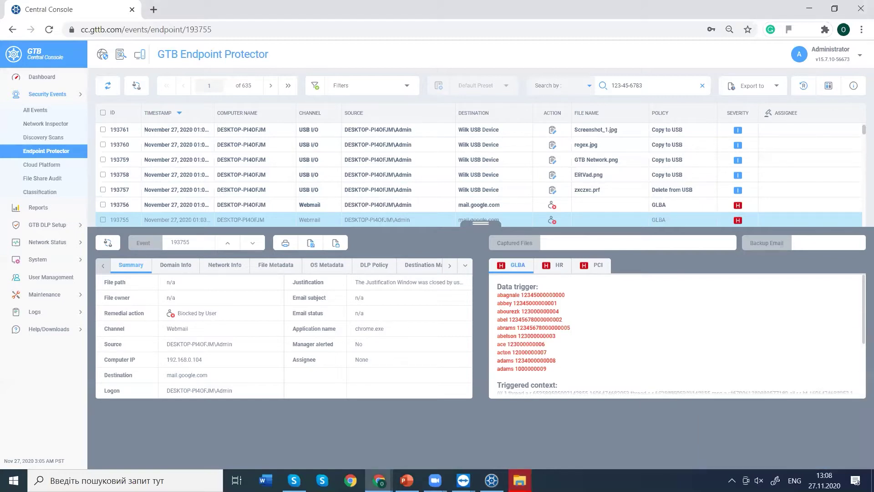
mouse_move(520, 480)
click(551, 443)
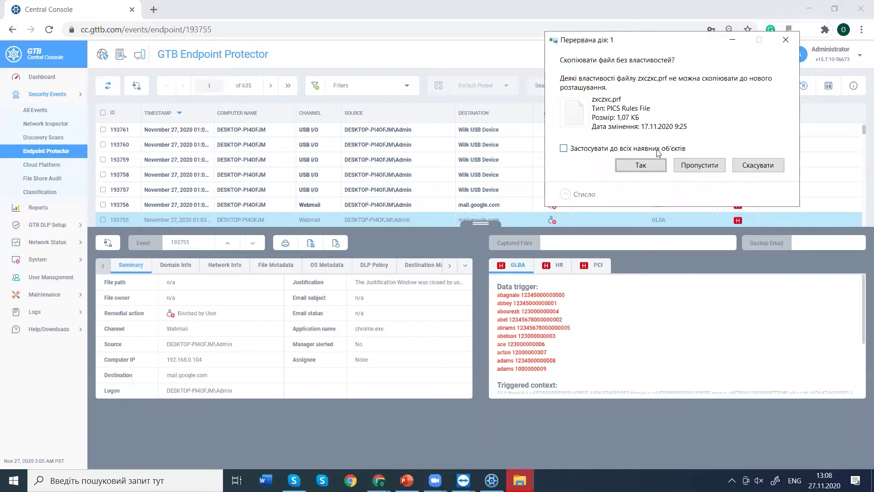
click(754, 166)
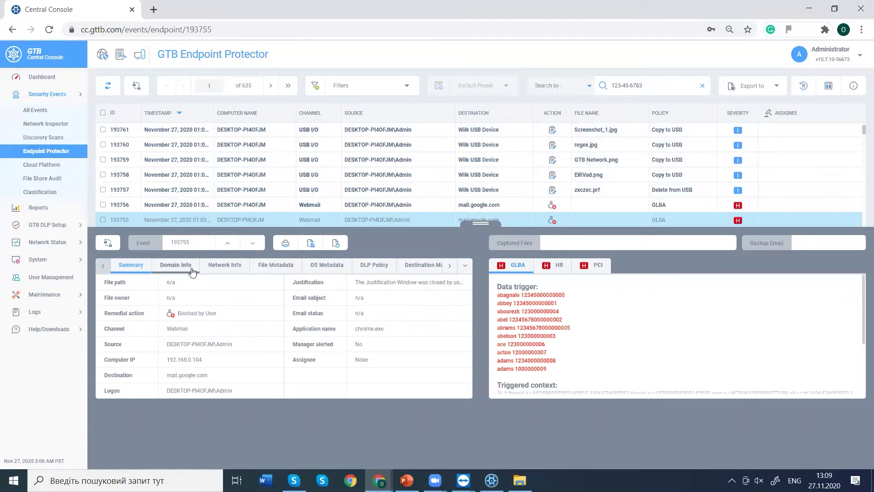
Highlight the computer IP, logon, Webmail channel and chrome.exe application values.
drag(201, 360, 181, 360)
drag(170, 390, 198, 392)
click(159, 333)
drag(178, 329, 184, 328)
drag(357, 328, 383, 329)
Show event 193755's Domain Info and select its Username and Logon fields.
click(166, 269)
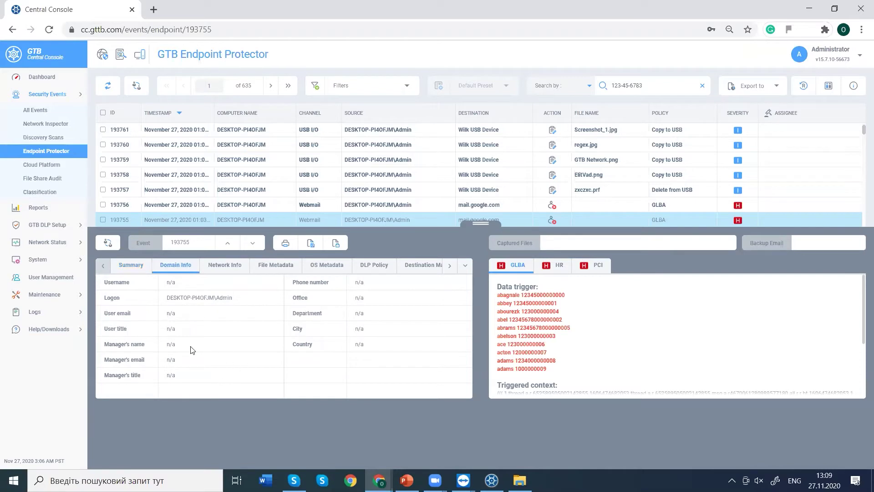
drag(171, 282, 229, 298)
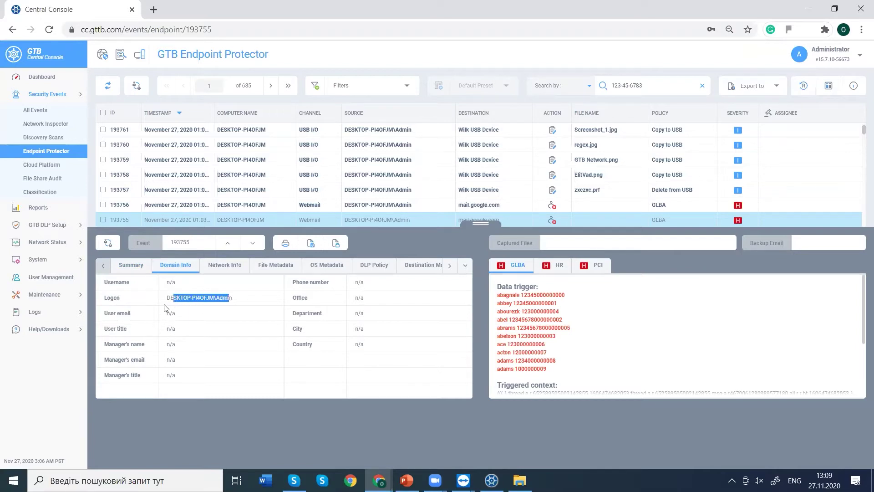
click(153, 282)
drag(153, 282, 394, 369)
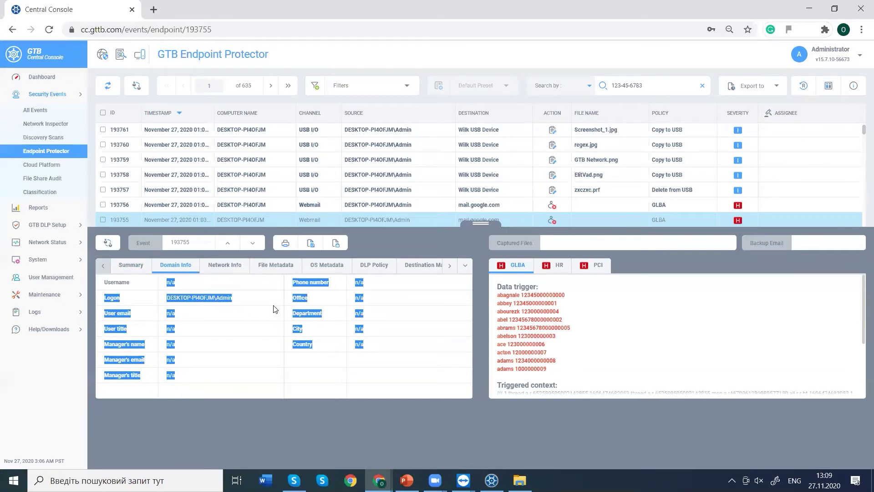
View the Network Info, then the File Metadata showing file type JSON.
click(225, 266)
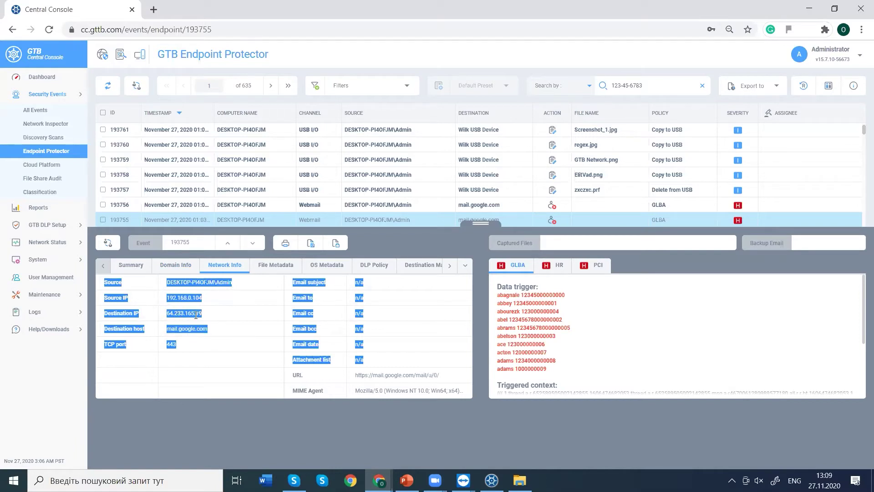
click(192, 252)
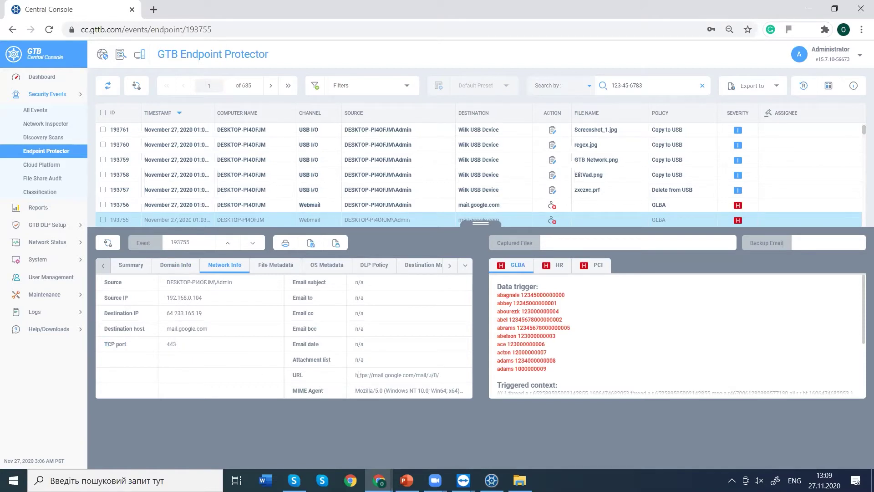
click(266, 266)
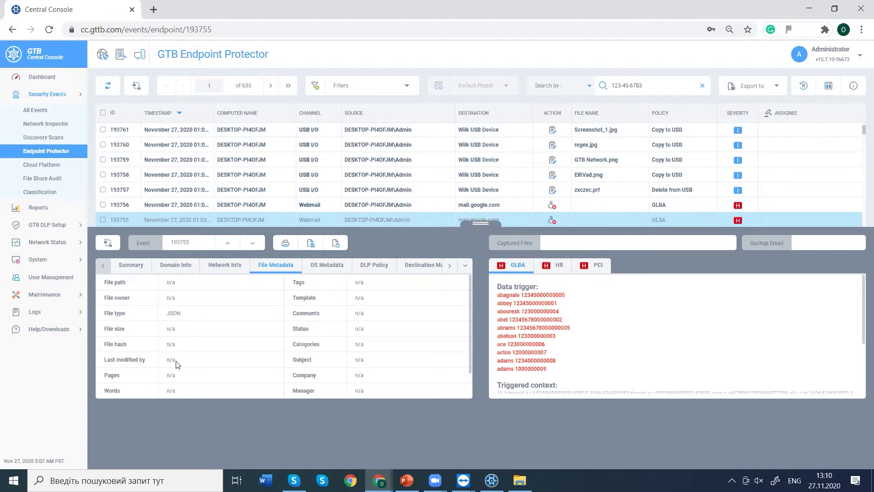
Review OS Metadata and DLP Policy (GLBA, High, Database, Client_Records_Database), then enlarge the events list.
click(326, 267)
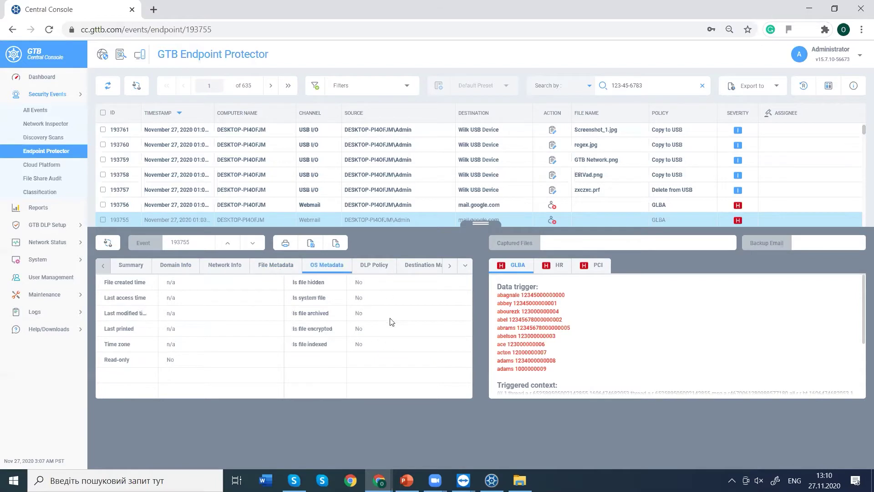
click(363, 268)
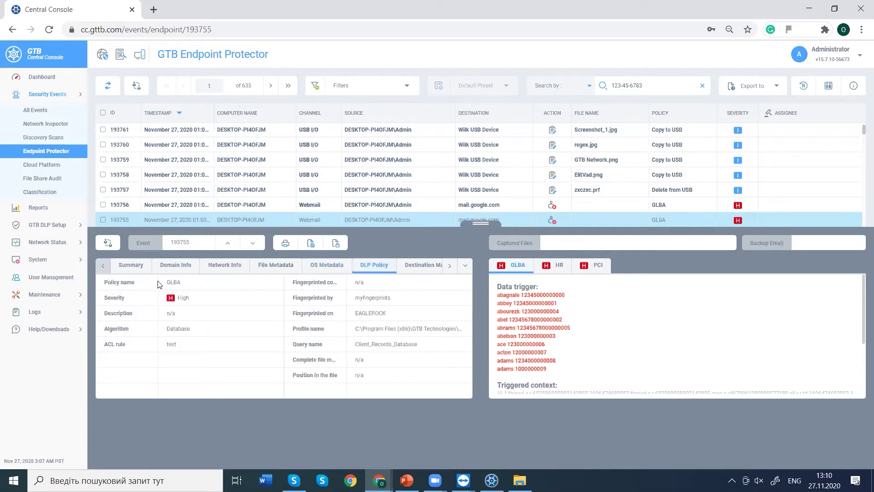
drag(169, 282, 172, 301)
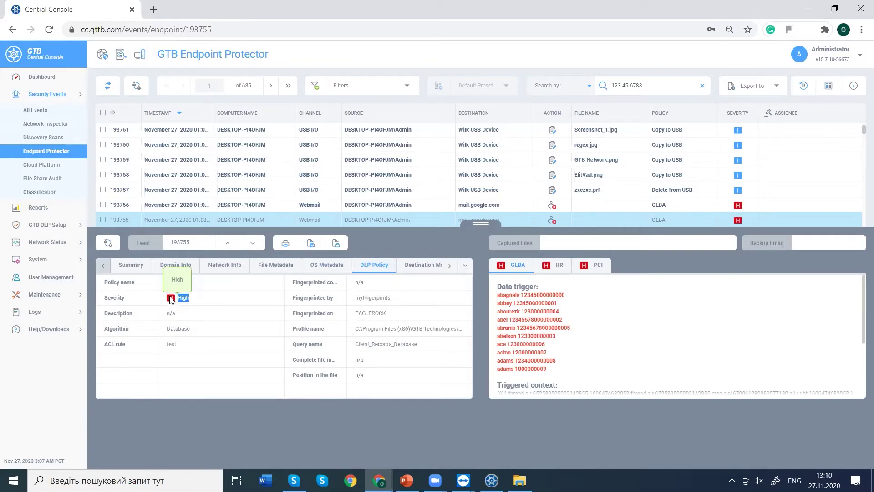
click(190, 337)
drag(191, 332, 178, 329)
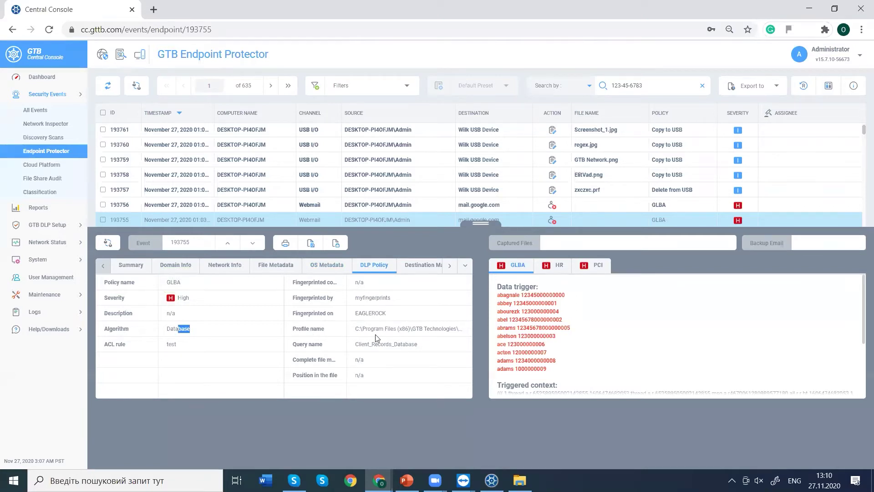
drag(370, 345, 409, 344)
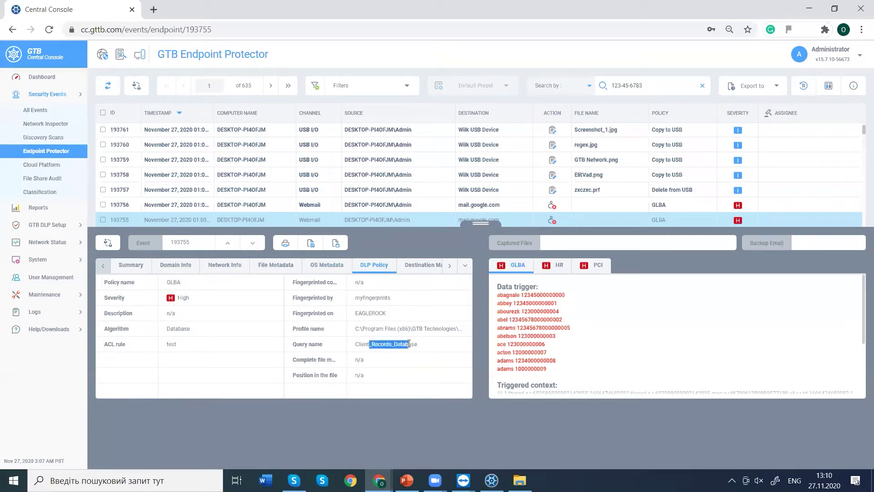
drag(362, 314, 386, 313)
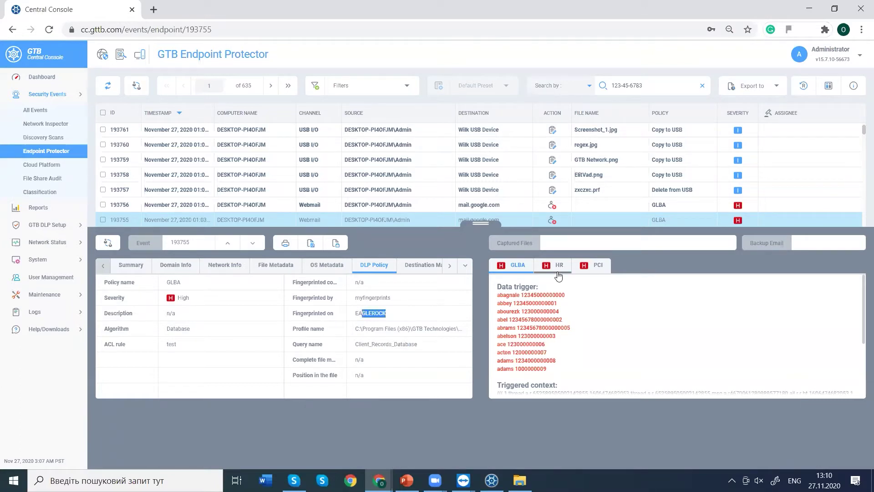
drag(482, 223, 488, 403)
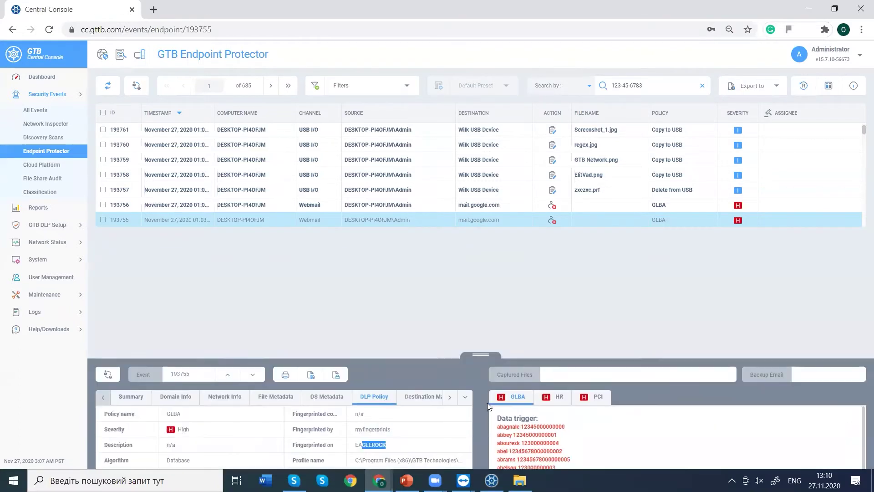
click(110, 88)
Refresh the events, inspect blocked event 193767's copied files, close details and show the desktop.
click(109, 87)
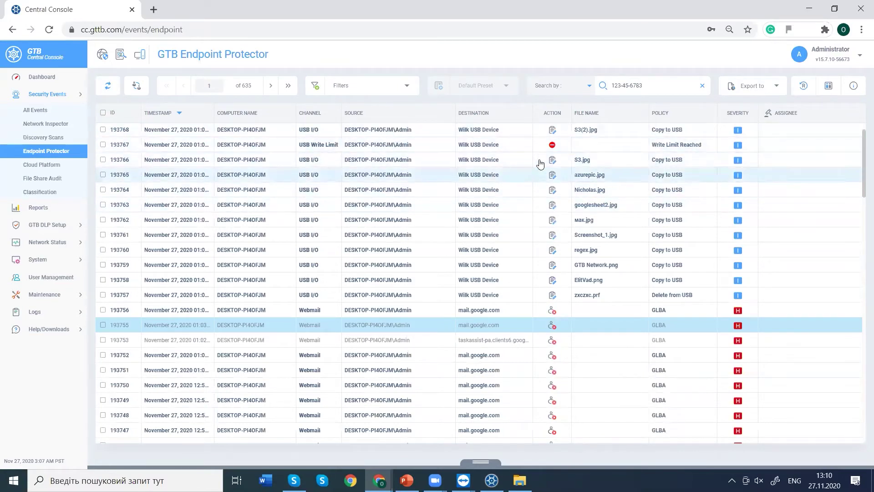
mouse_move(558, 148)
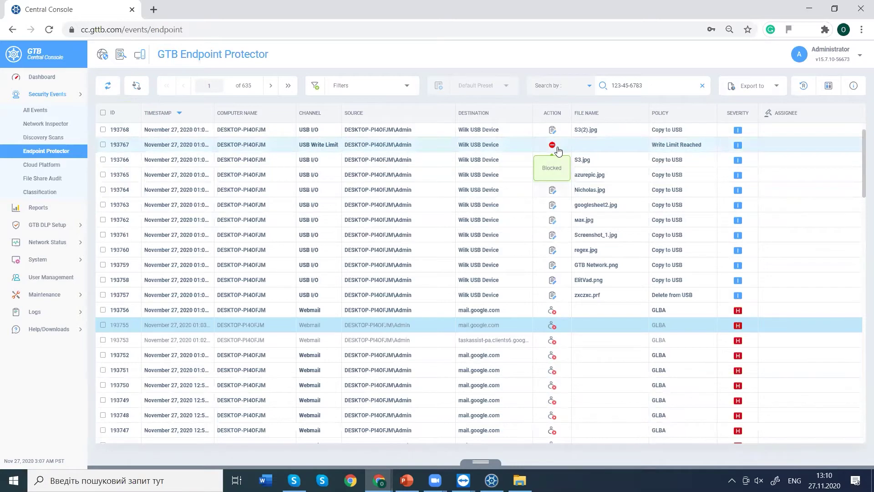
click(558, 150)
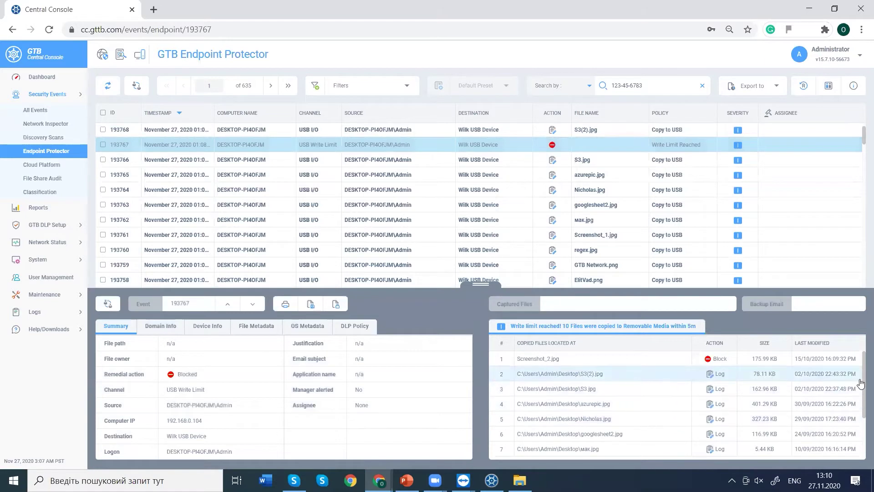
mouse_move(861, 380)
mouse_down()
mouse_move(861, 433)
mouse_move(860, 381)
mouse_up()
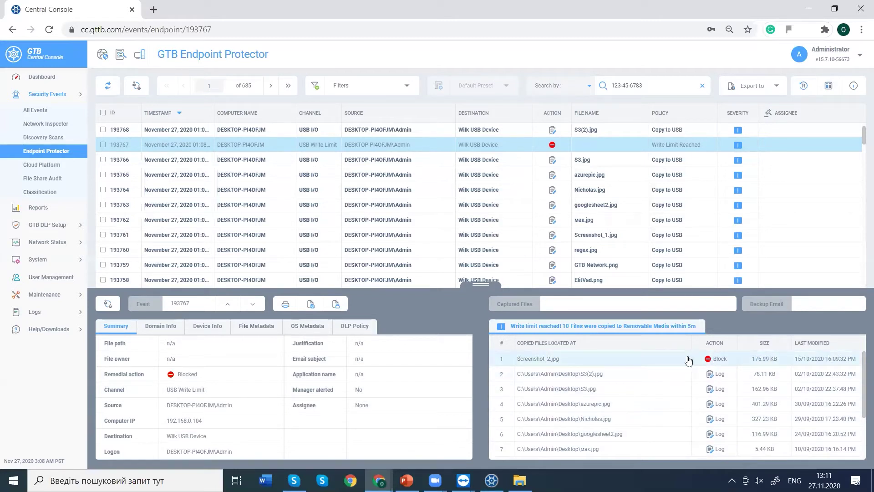
click(484, 286)
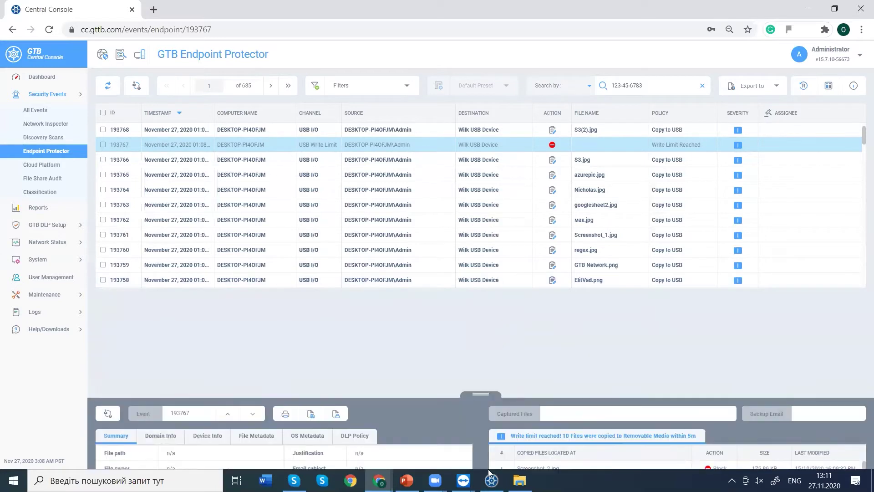
mouse_move(492, 480)
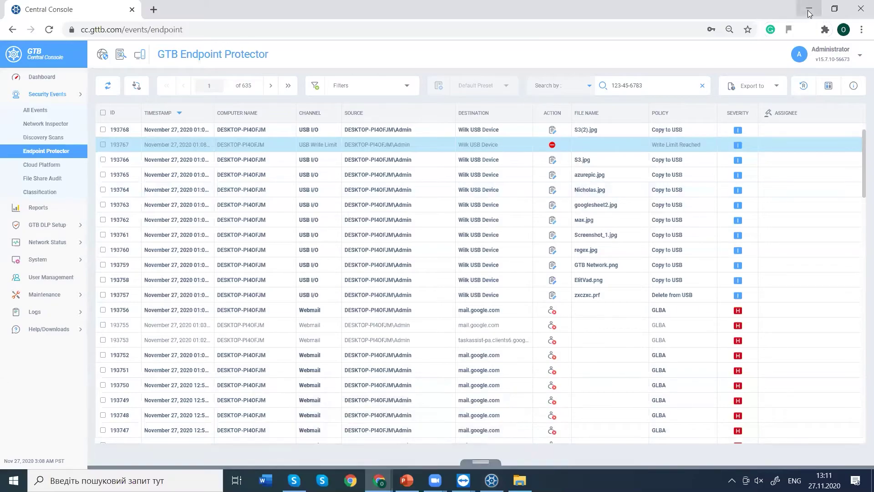
key(super+d)
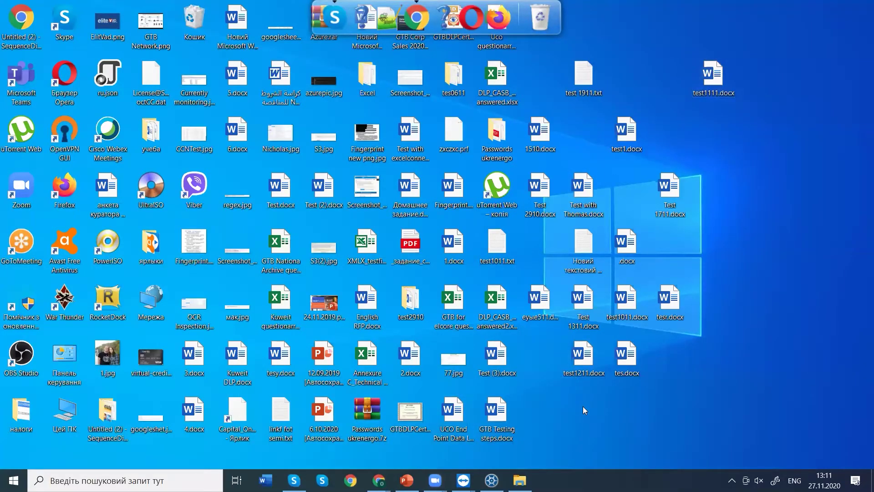
Close the TeamViewer remote connection window and dismiss the sponsored session notice.
mouse_move(463, 480)
click(524, 424)
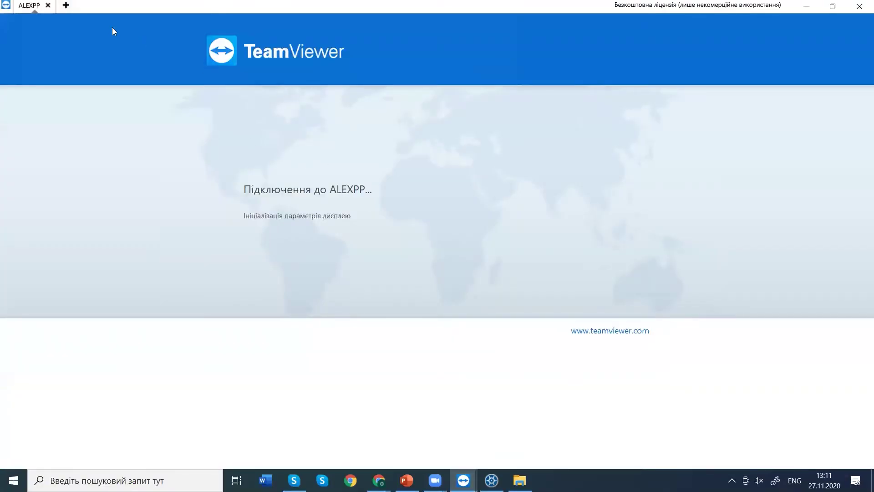
click(856, 10)
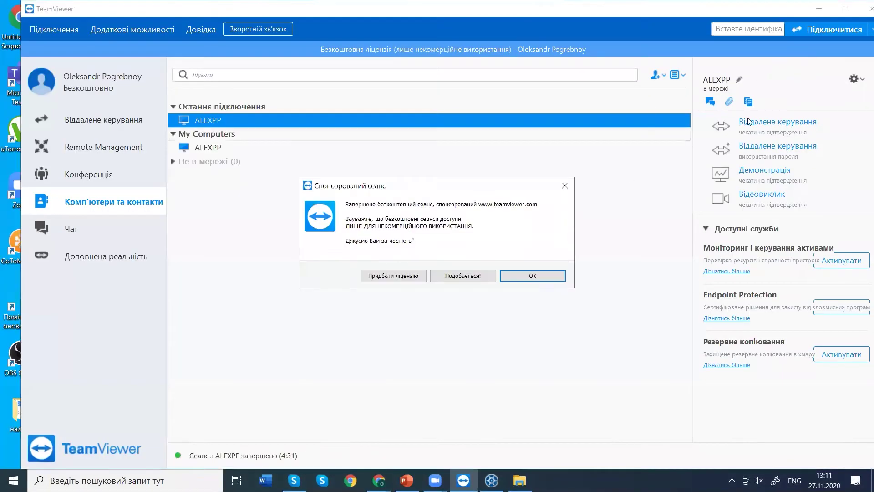
click(565, 277)
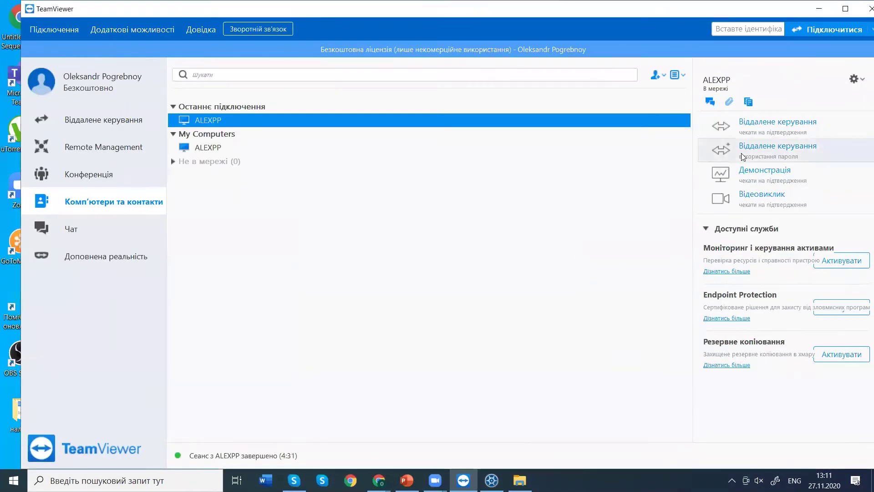
Start password remote control, then minimize all TeamViewer windows to the desktop.
click(743, 153)
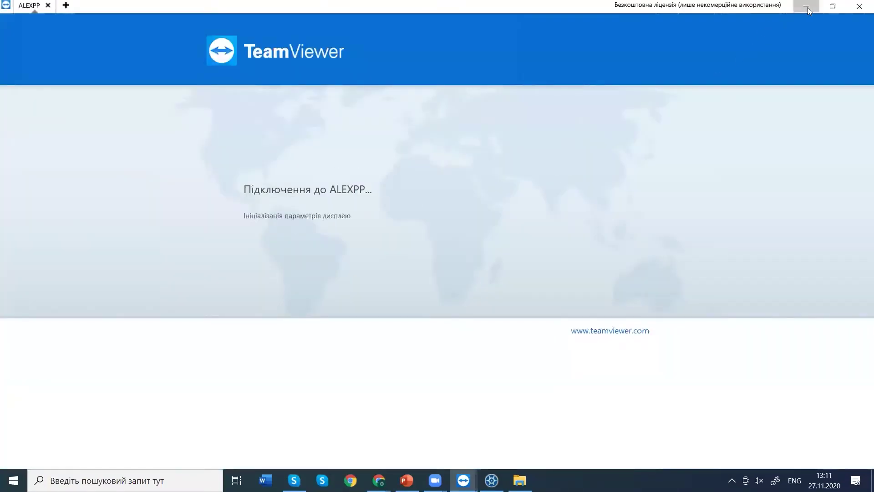
click(808, 8)
click(807, 7)
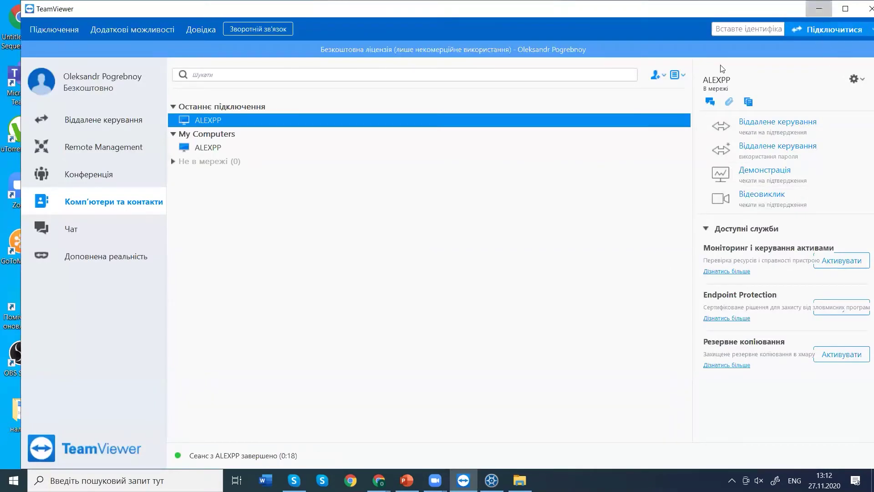
click(819, 9)
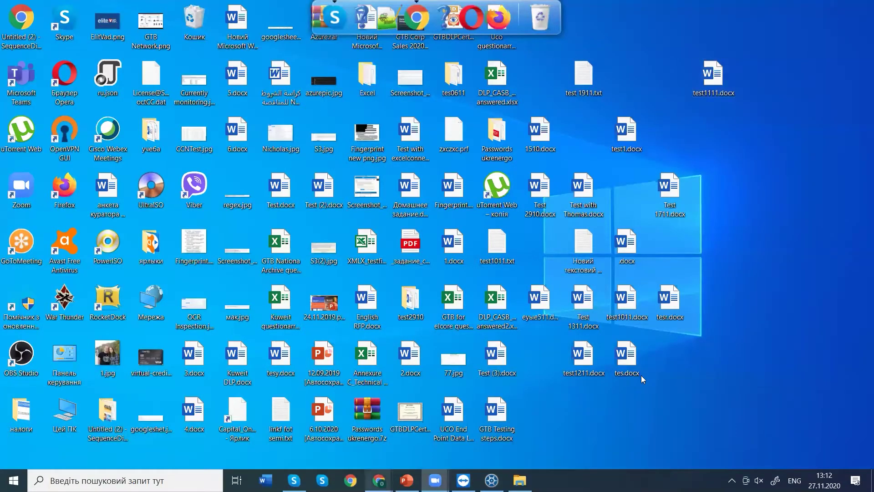
Return to Central Console and open DESKTOP-PI4OFJM's Files Classification settings under Endpoint Protection.
right_click(674, 345)
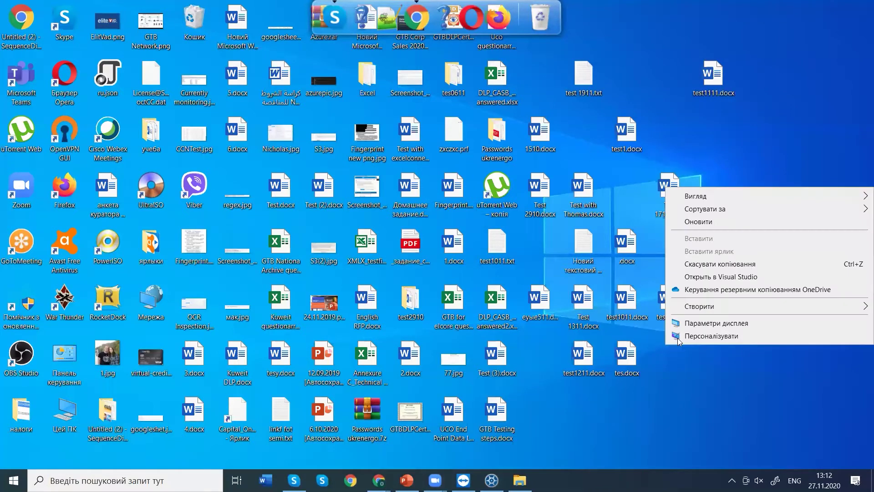
click(379, 481)
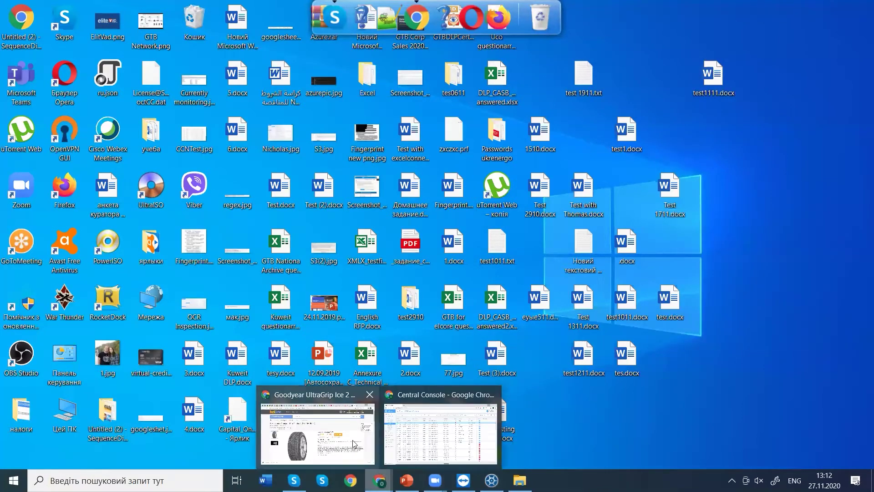
click(426, 430)
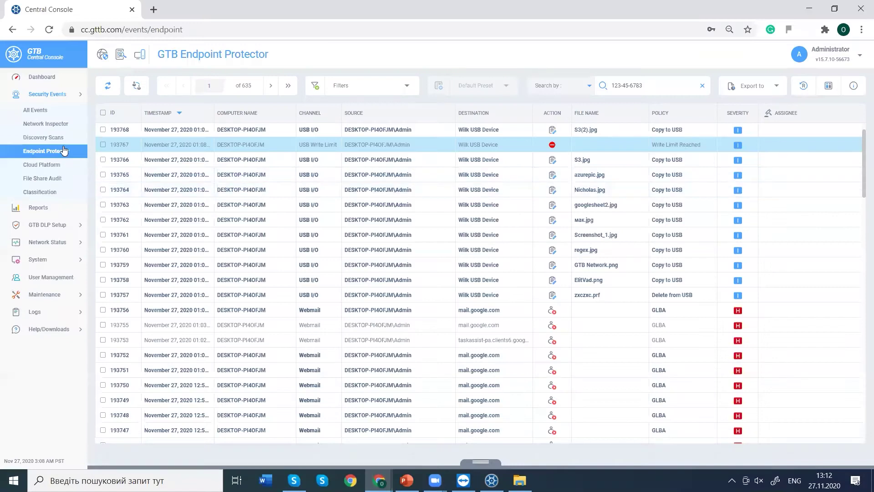
click(49, 225)
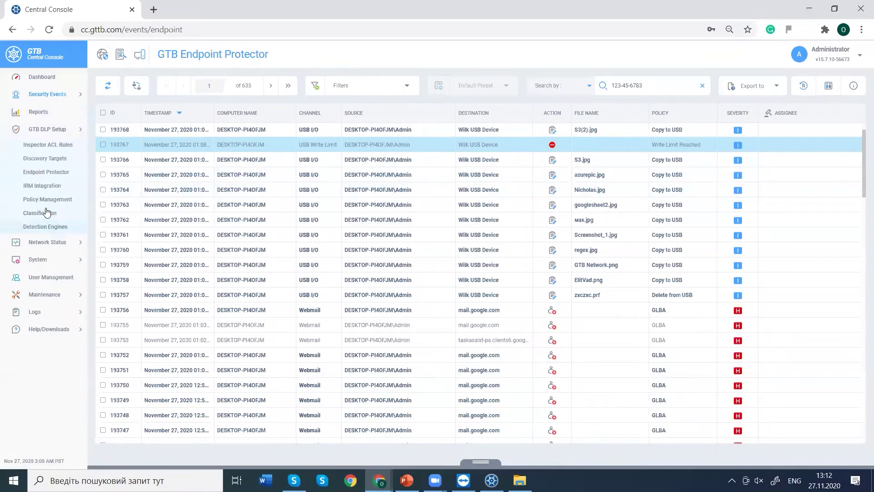
click(40, 176)
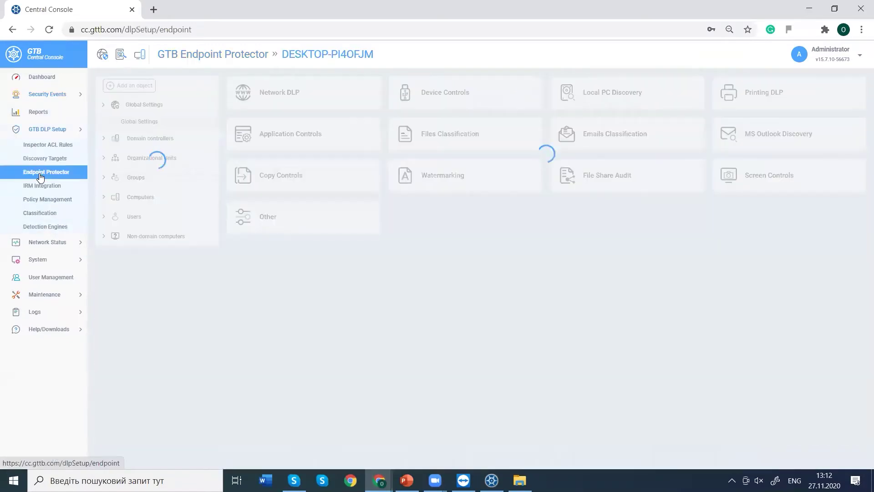
click(421, 139)
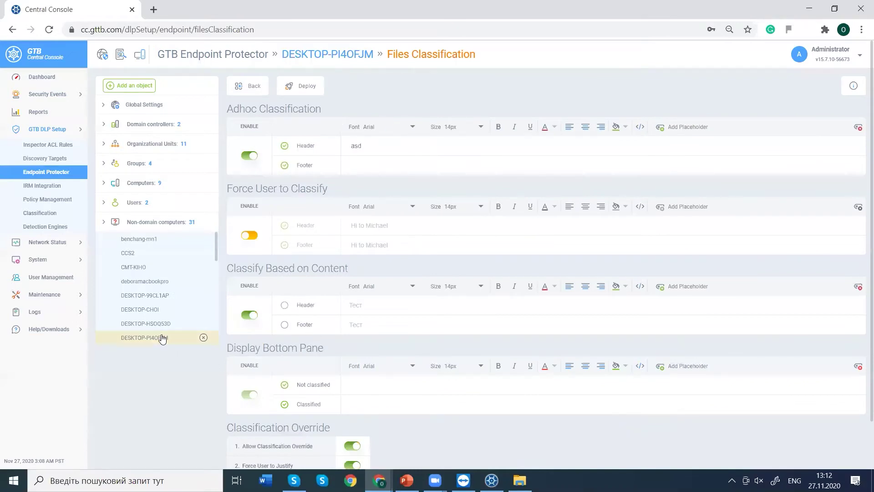
Enable Force User to Classify for DESKTOP-PI4OFJM and deploy the Files Classification settings.
click(293, 86)
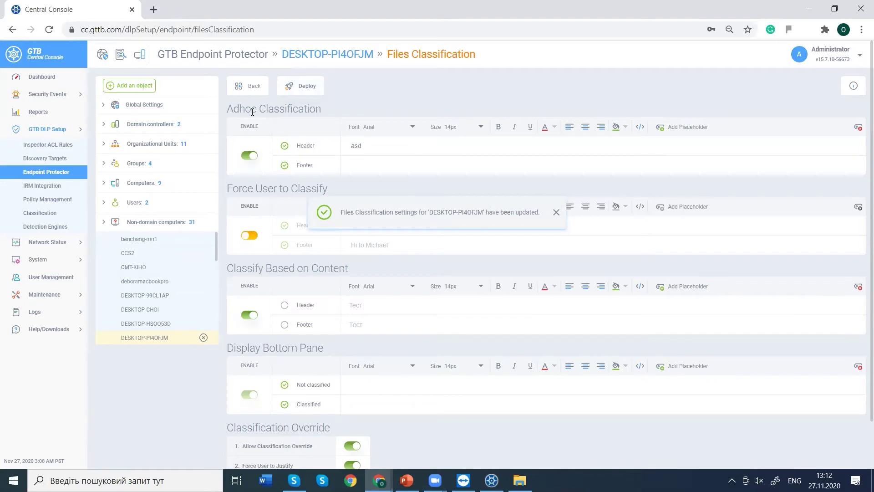
drag(246, 187, 318, 184)
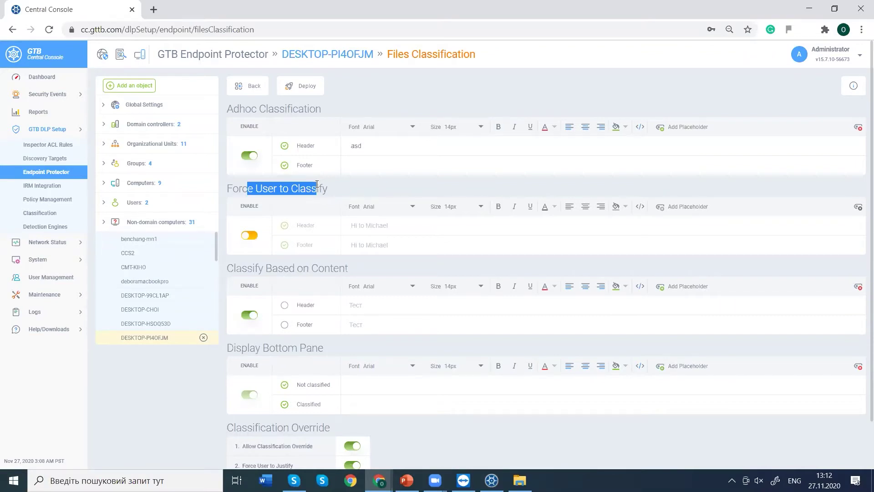
drag(254, 269, 335, 265)
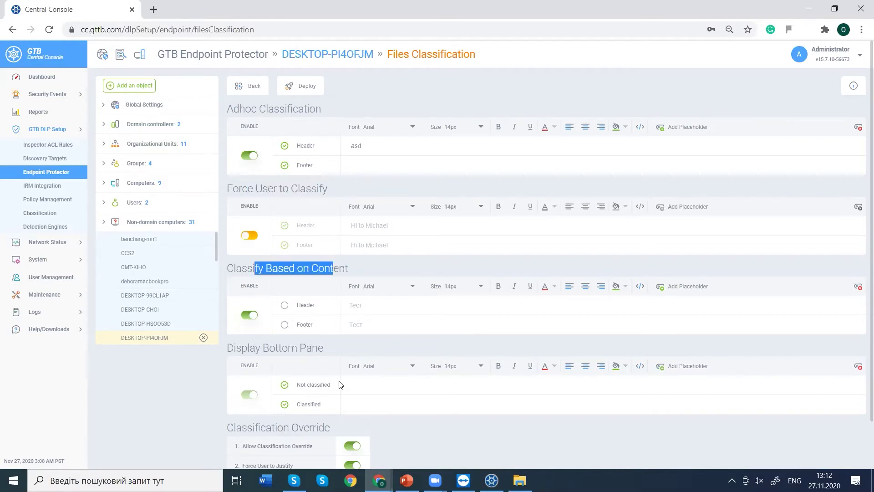
click(242, 245)
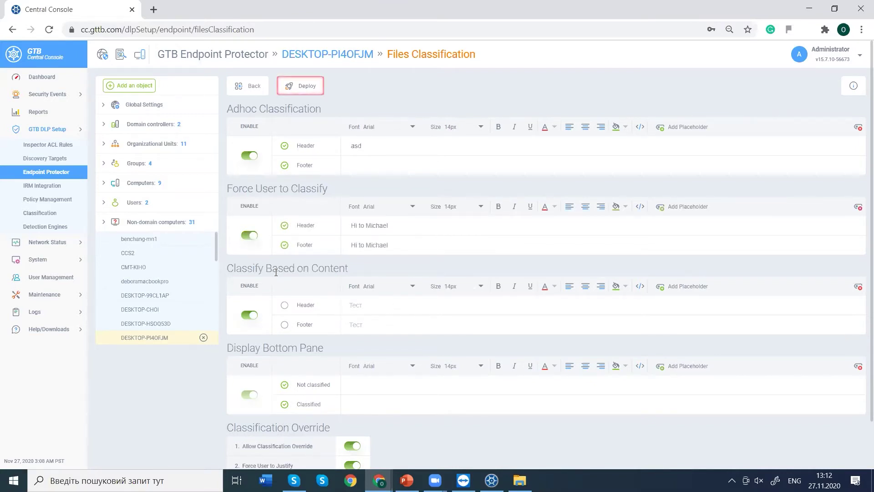
drag(254, 198, 303, 207)
click(326, 262)
drag(339, 269, 270, 268)
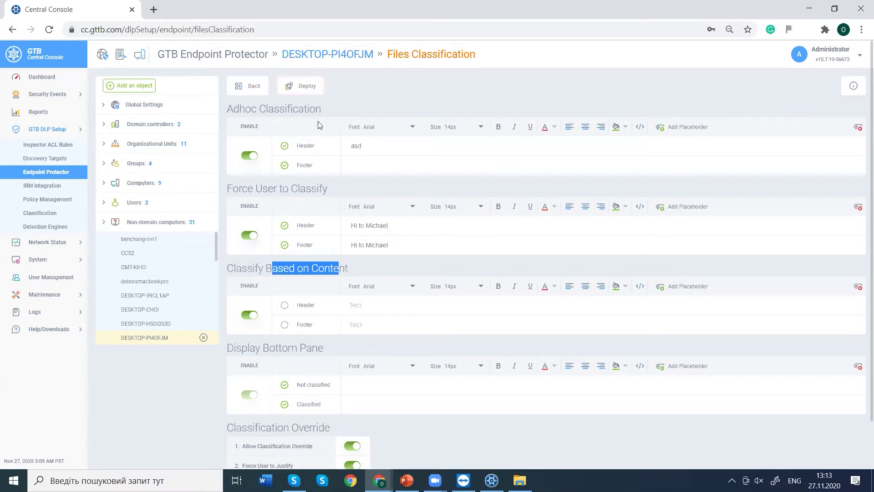
click(292, 90)
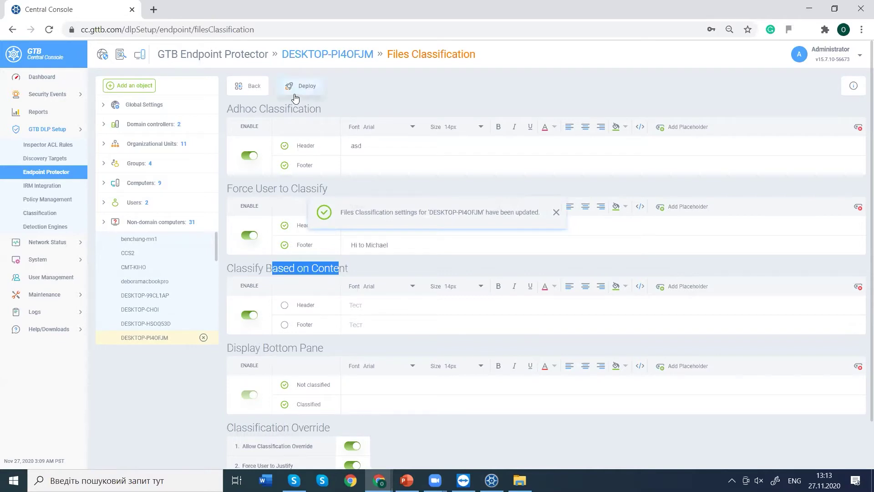
Minimize Chrome, refresh the desktop, then open and close test1011.docx in Word.
click(814, 10)
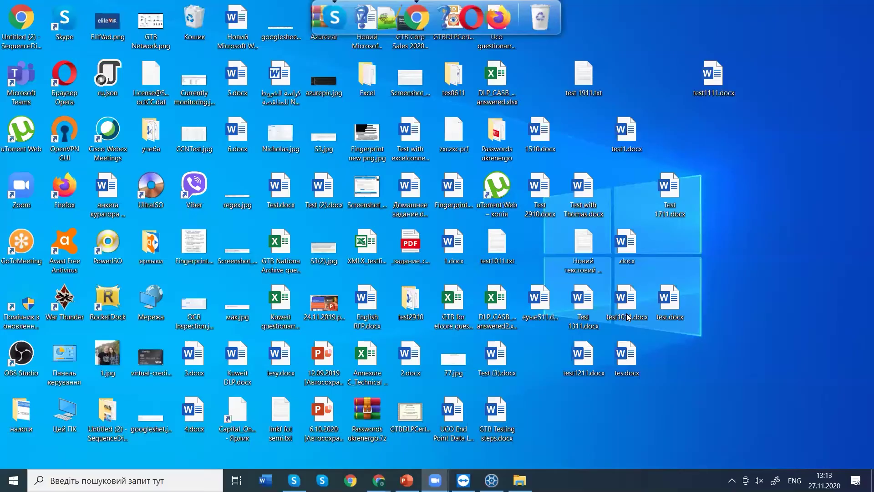
right_click(670, 356)
click(704, 234)
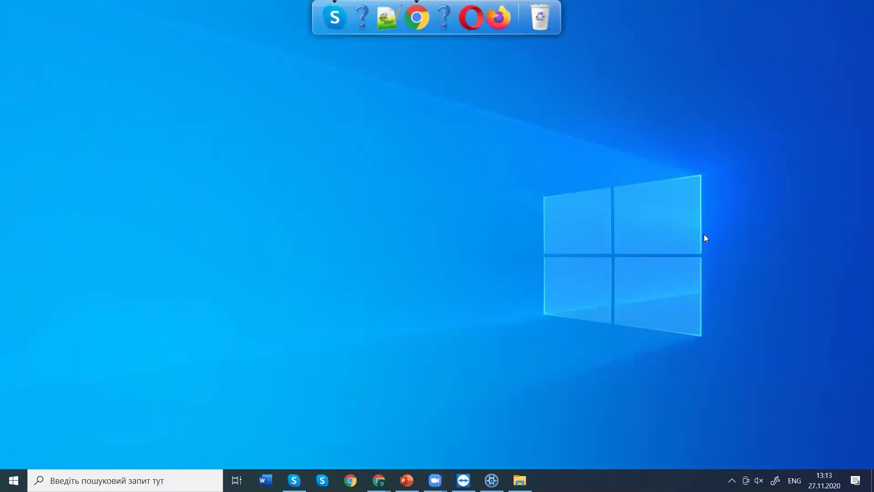
right_click(659, 347)
click(624, 301)
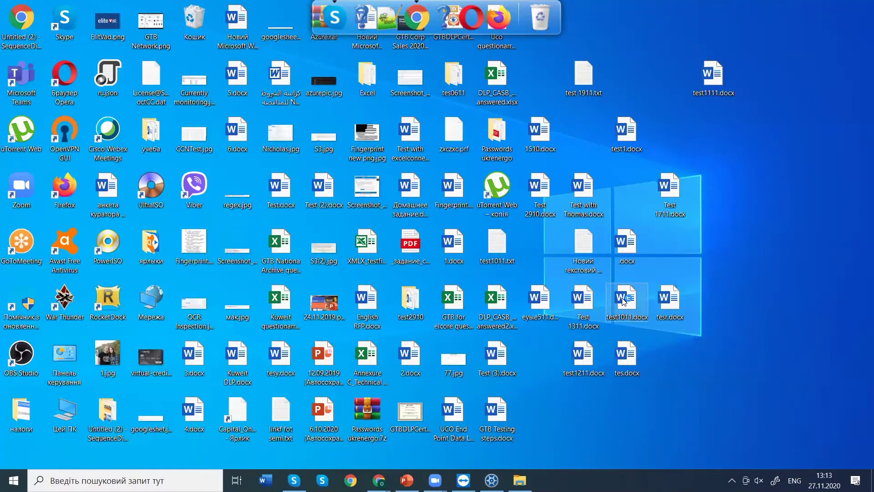
double_click(623, 301)
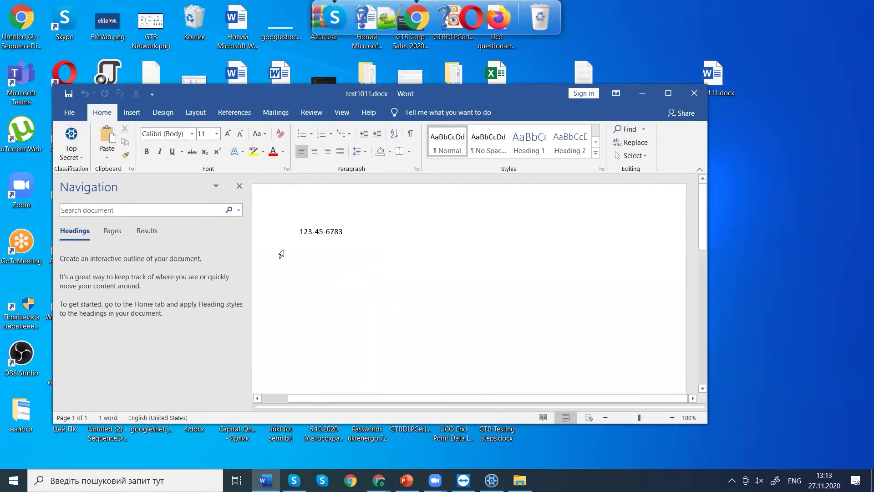
click(694, 93)
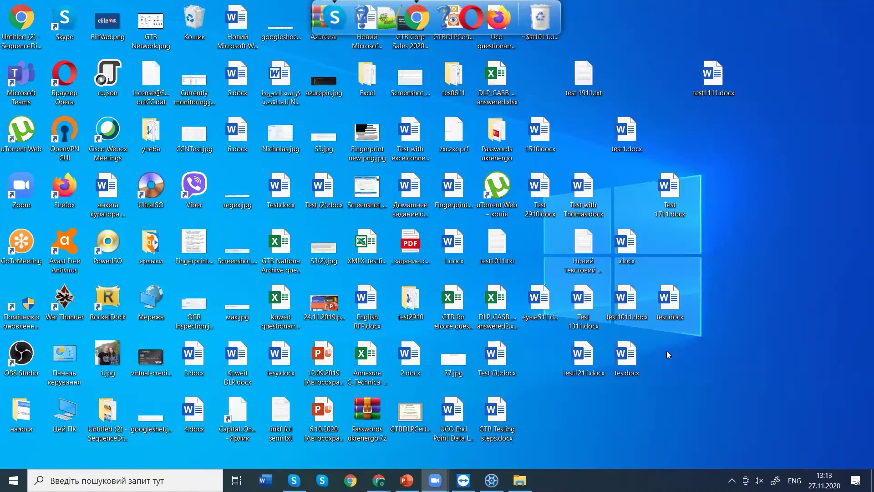
Create a new Word document on the desktop named Test2711 and open it.
right_click(669, 356)
mouse_move(683, 320)
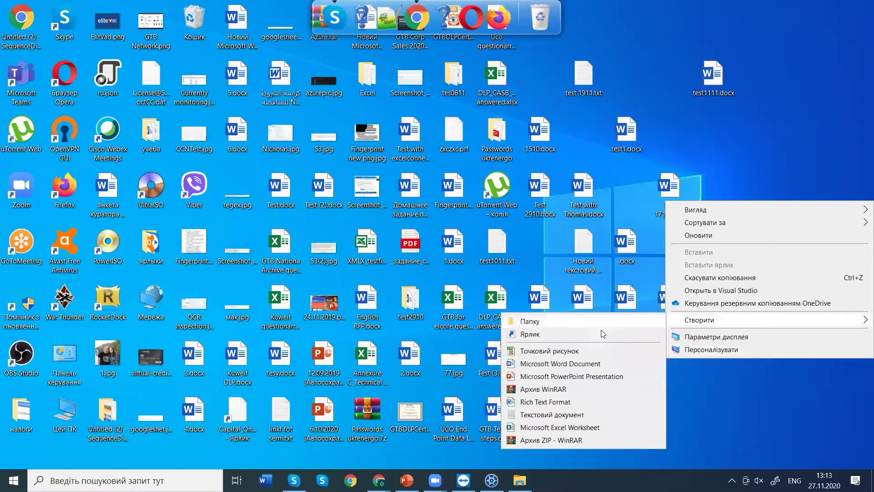
click(561, 364)
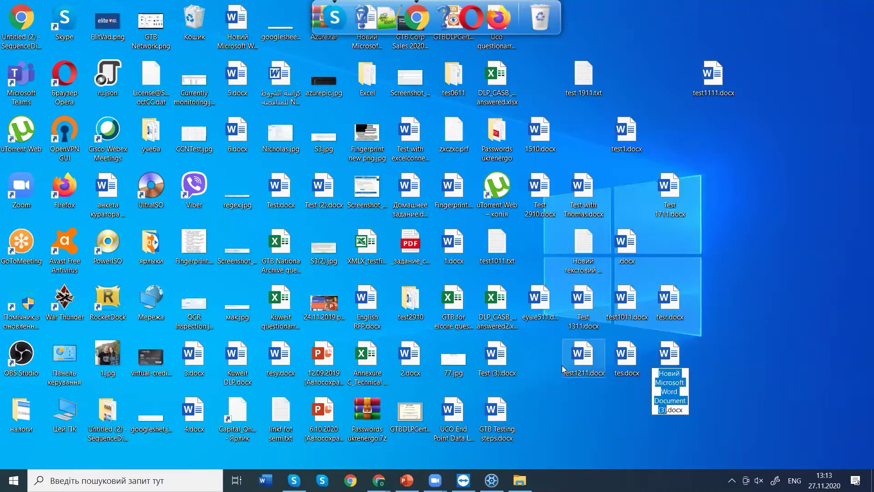
text(Test2711)
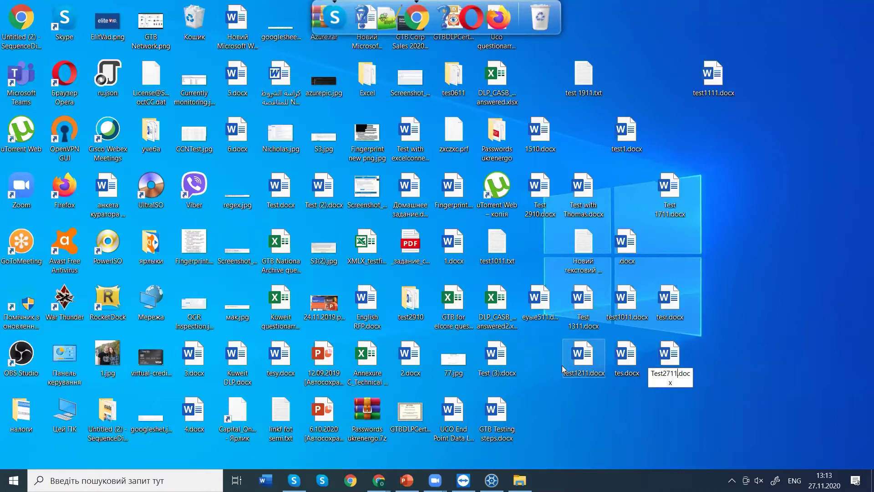
double_click(669, 359)
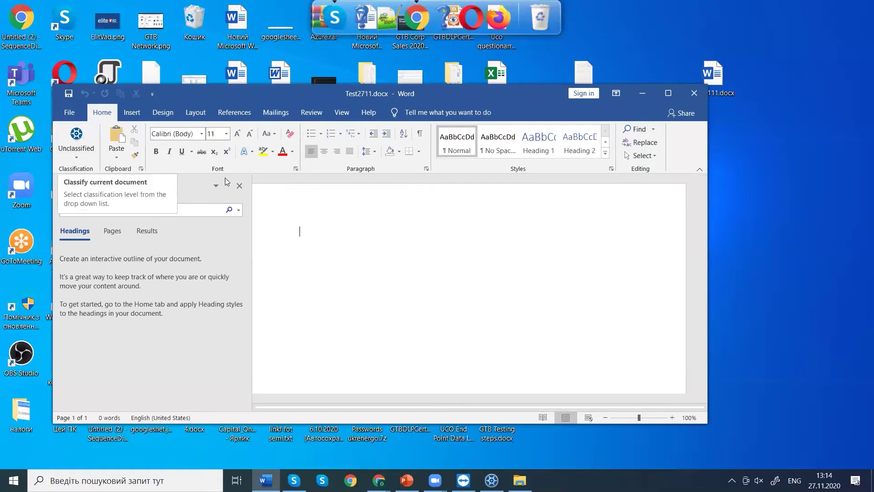
Type a sample SSN-format number, copy it, and dismiss the SSN clipboard alert.
text(123)
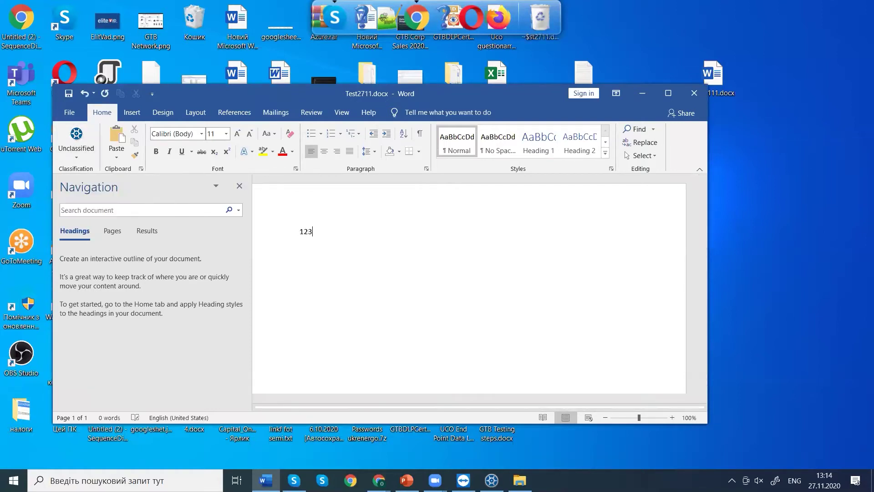
text(-45-6783)
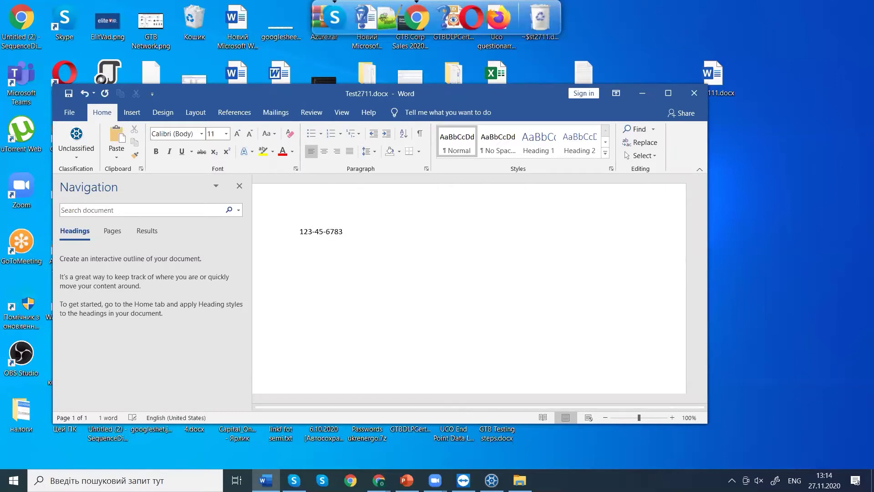
key(ctrl+a)
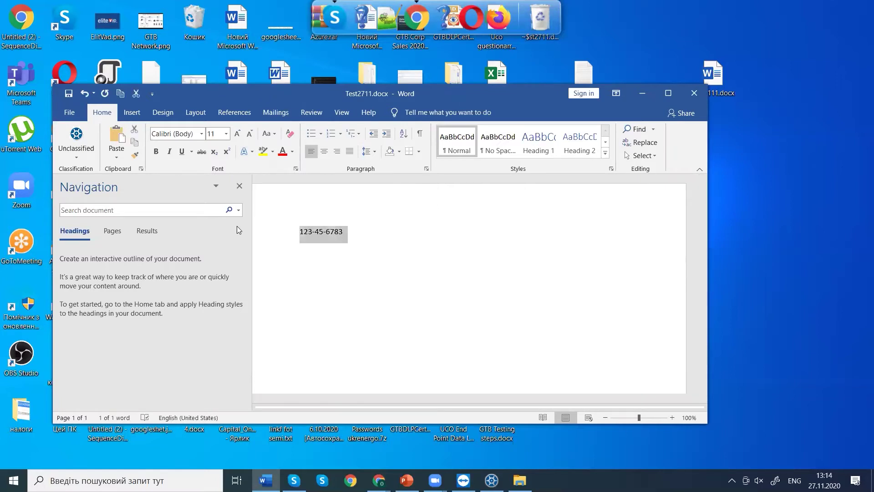
right_click(321, 233)
click(346, 250)
click(471, 289)
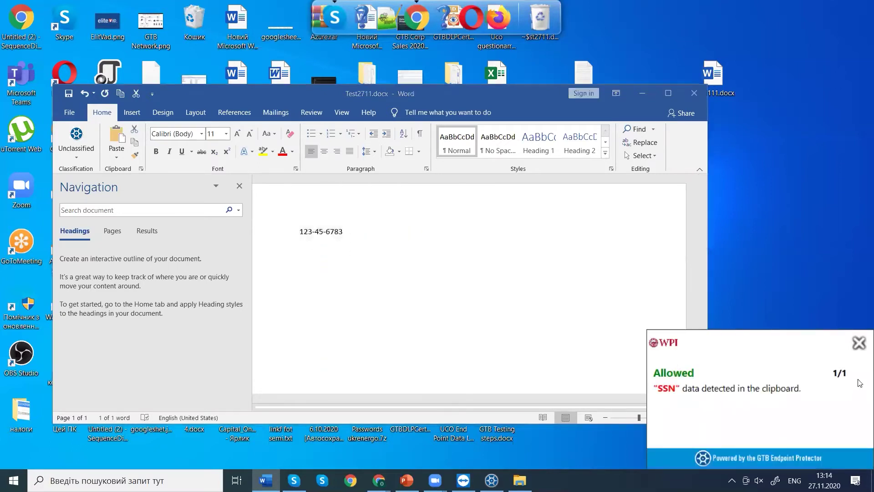
click(859, 346)
Close Test2711.docx and choose to save the changes.
key(ctrl+a)
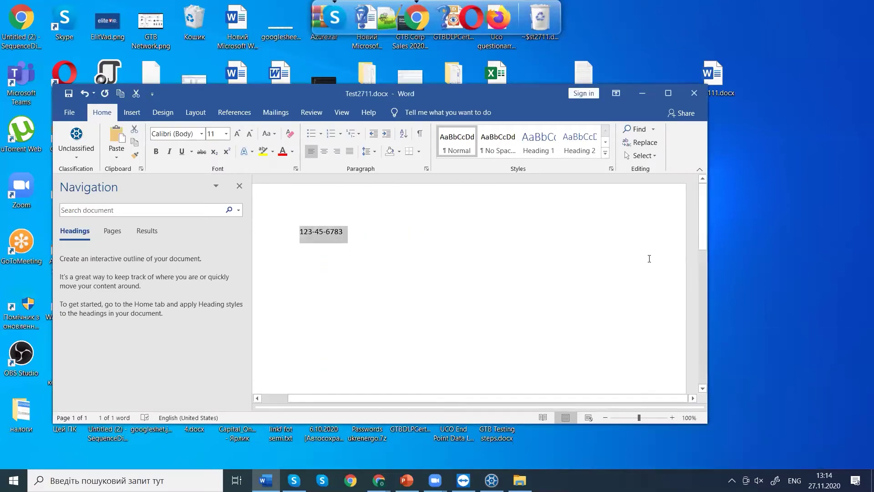
click(694, 93)
click(379, 282)
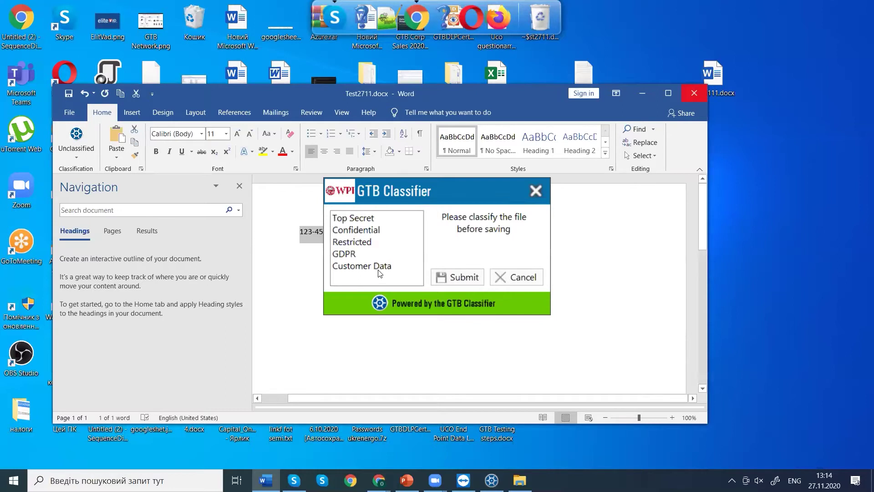
Submit Customer Data as the file's classification, then reopen Test2711.docx maximized in Word.
click(350, 267)
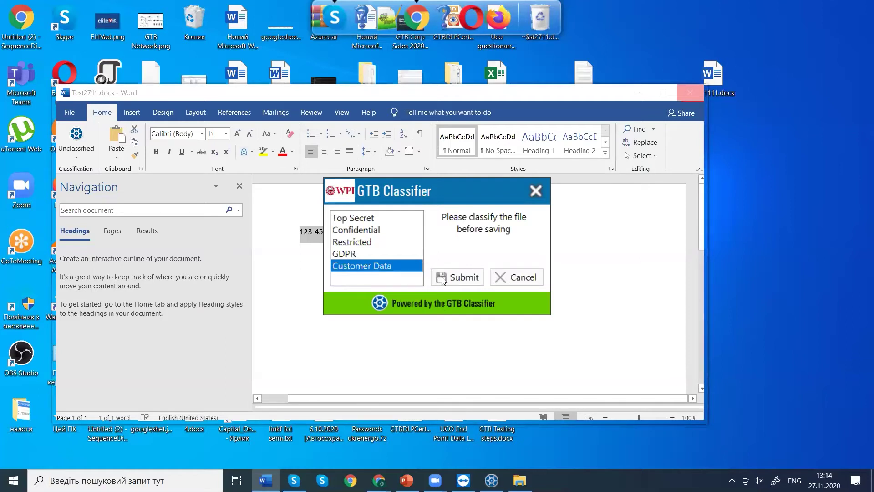
click(441, 279)
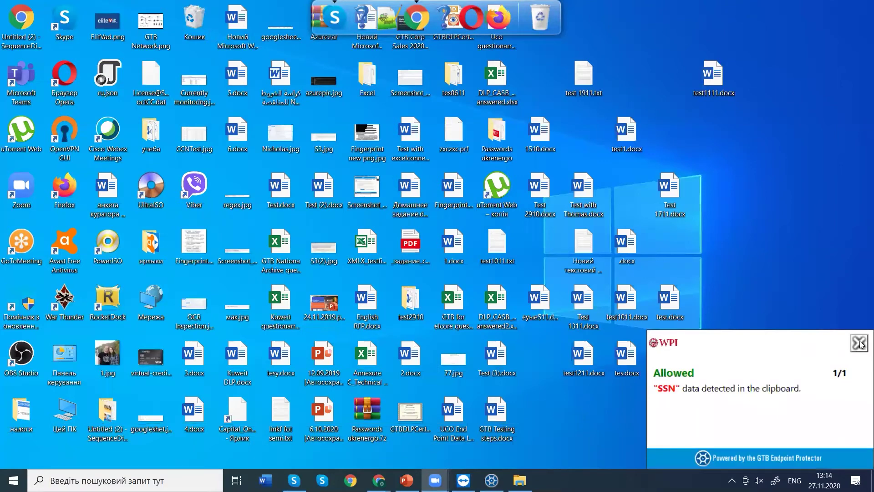
double_click(674, 358)
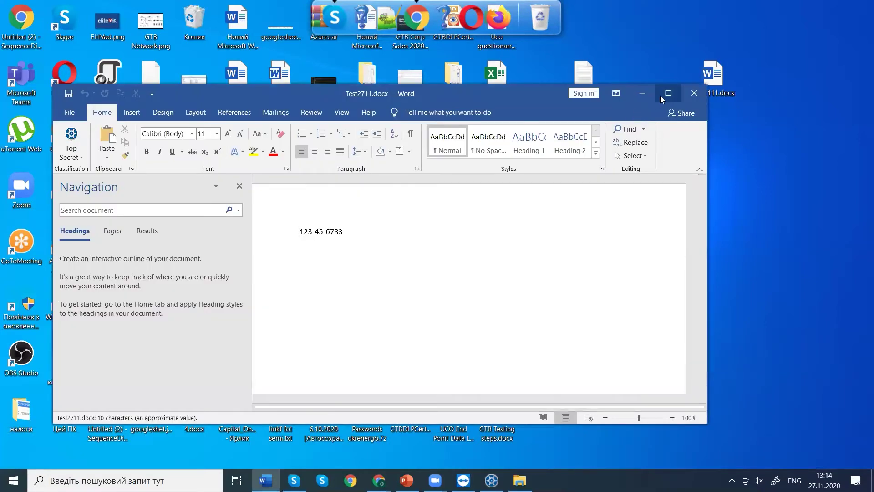
click(661, 97)
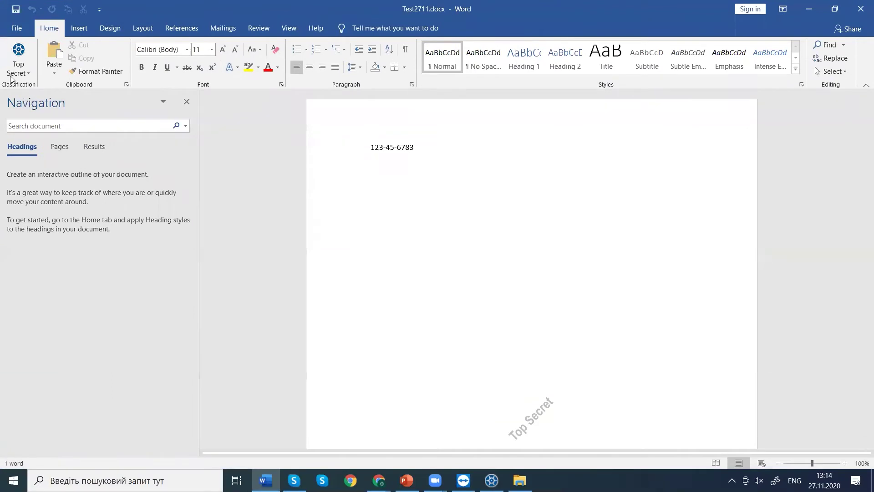
Review the document's classification levels without changing them, then bring up the Central Console settings.
click(13, 51)
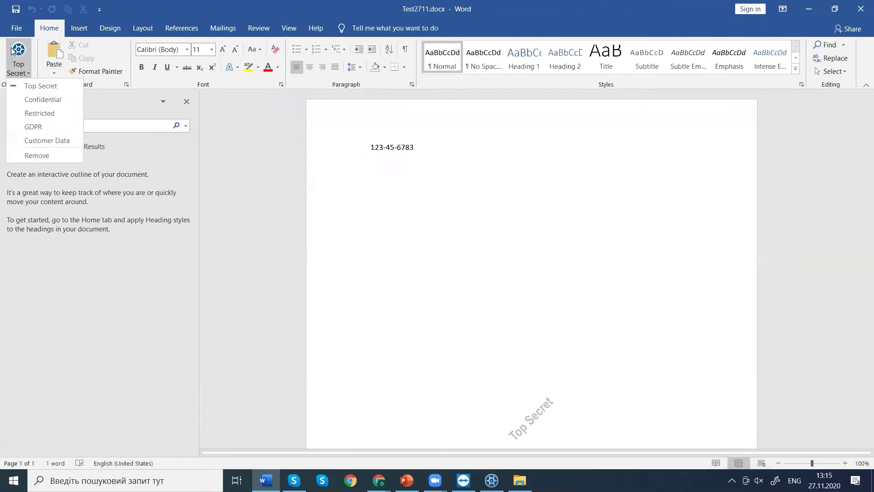
click(19, 63)
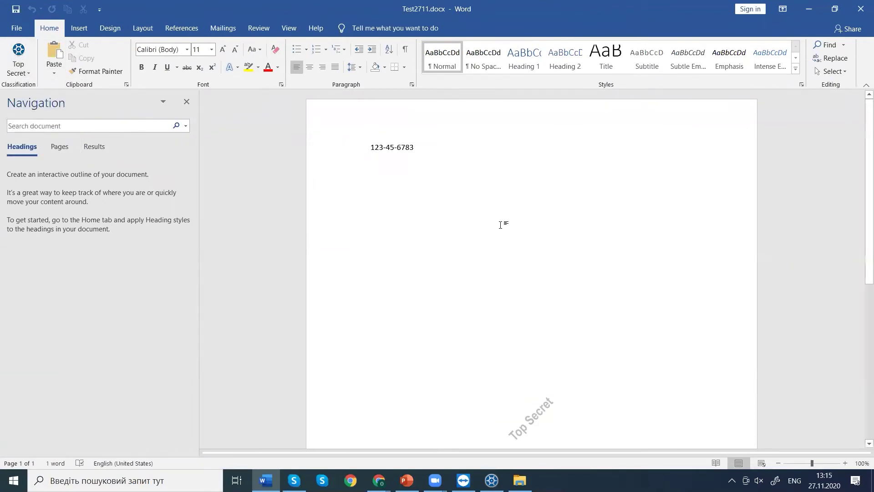
drag(864, 135, 842, 245)
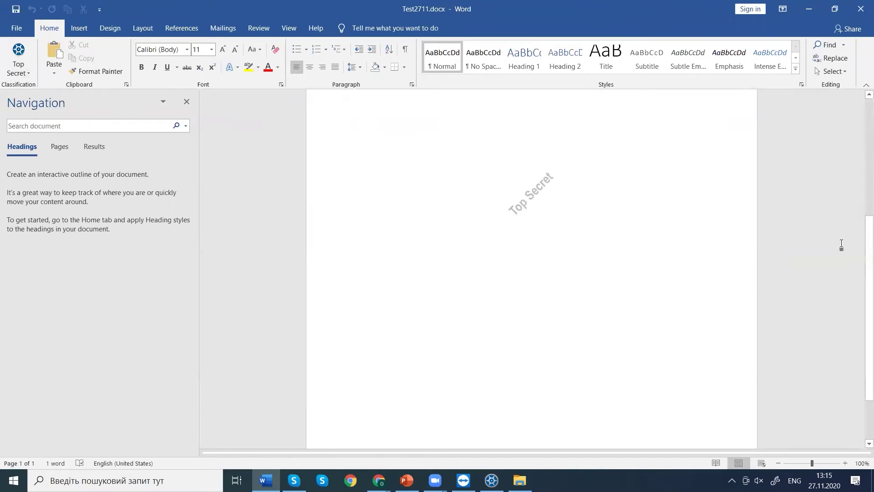
drag(861, 305, 861, 347)
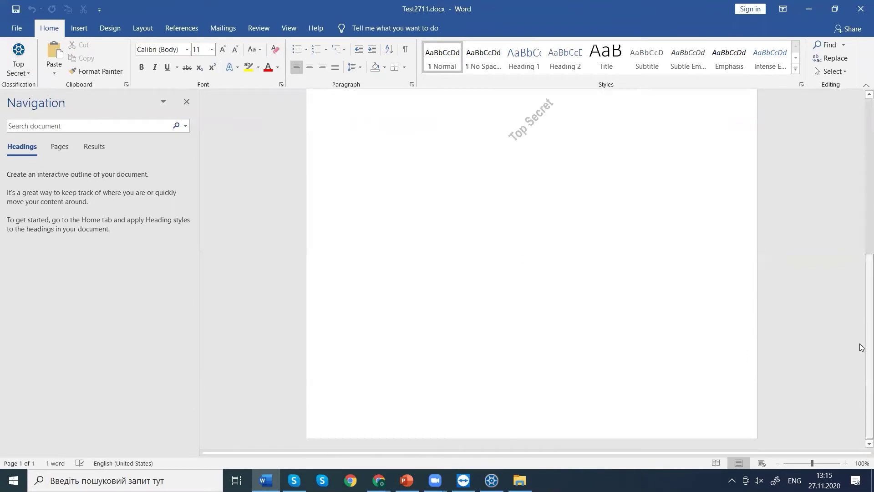
click(378, 479)
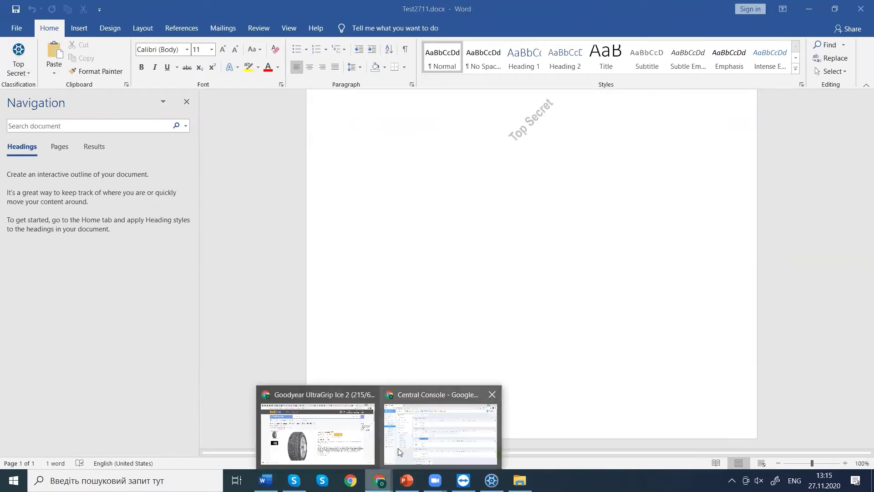
click(398, 448)
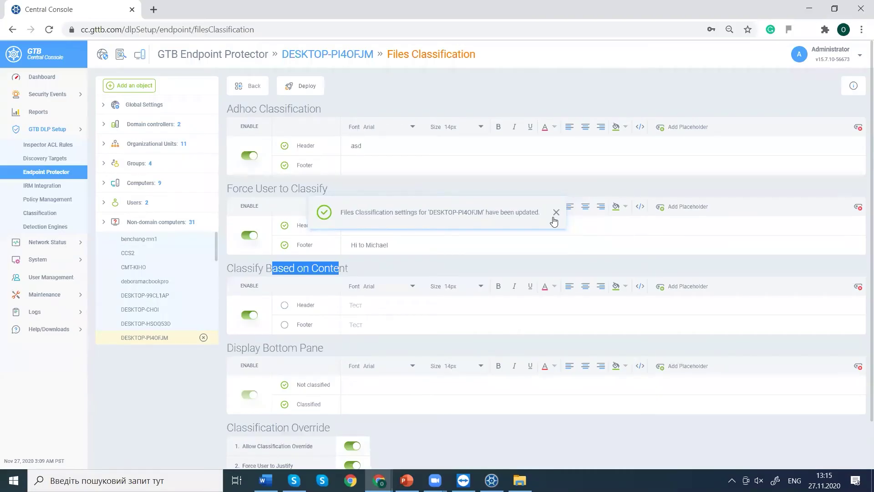
Enable Header and Footer under Classify Based on Content, deploy to the endpoint, and return to Word.
click(555, 218)
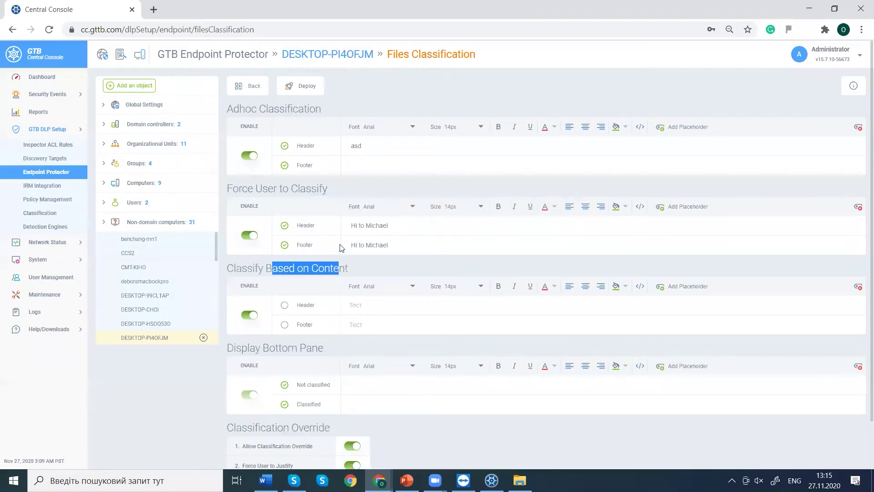
double_click(354, 226)
drag(243, 272, 318, 273)
click(284, 306)
click(284, 325)
click(295, 91)
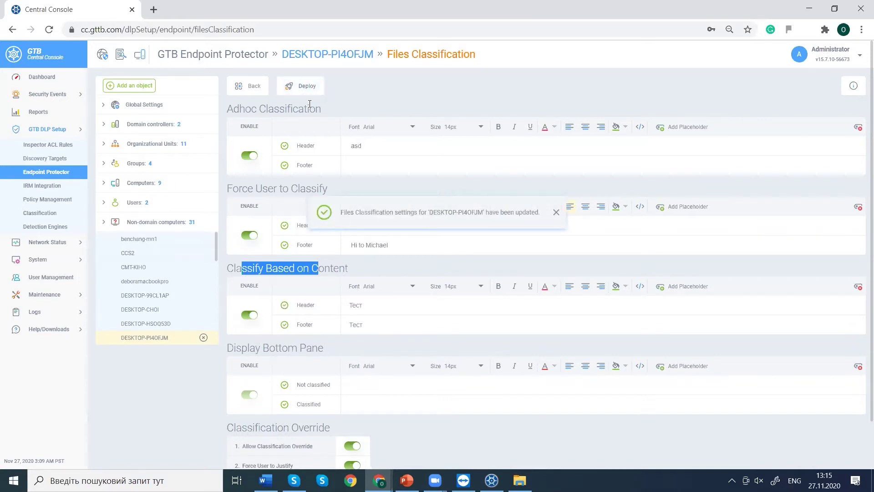
click(812, 8)
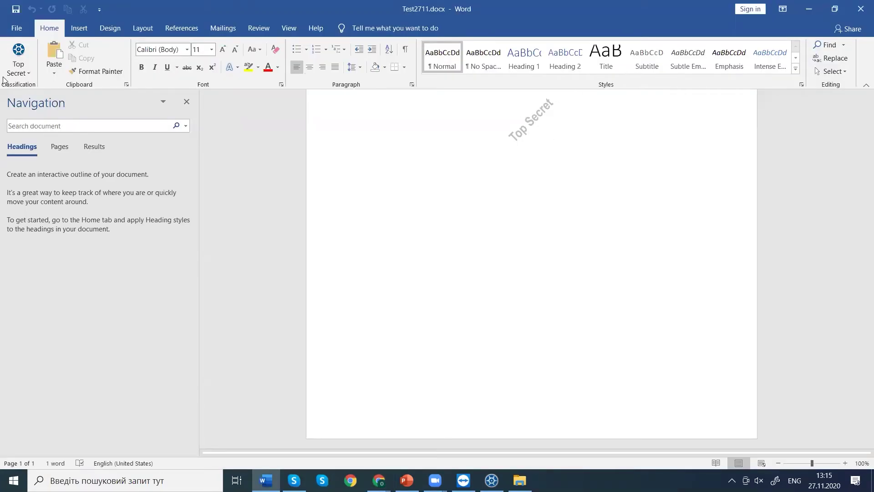
Reclassify Test2711.docx as Customer Data, justifying the override with manager authorization.
scroll(825, 168, up, 3)
scroll(823, 165, down, 3)
scroll(811, 133, up, 7)
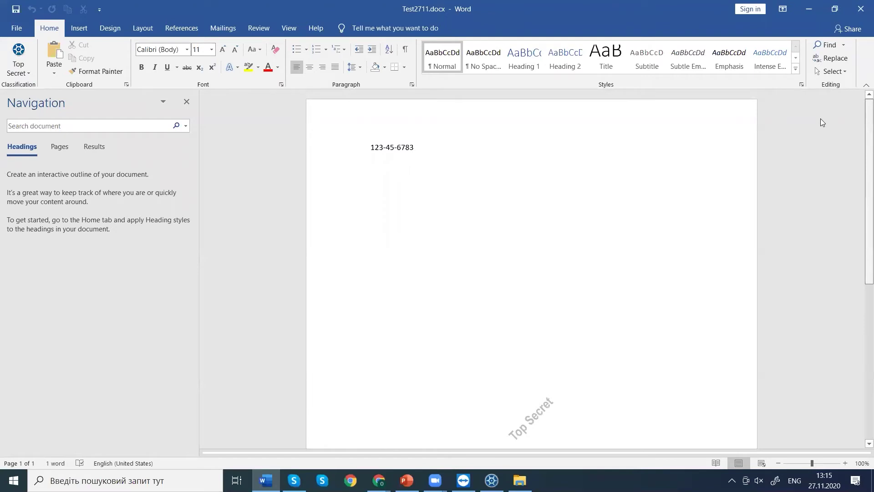
scroll(856, 246, down, 7)
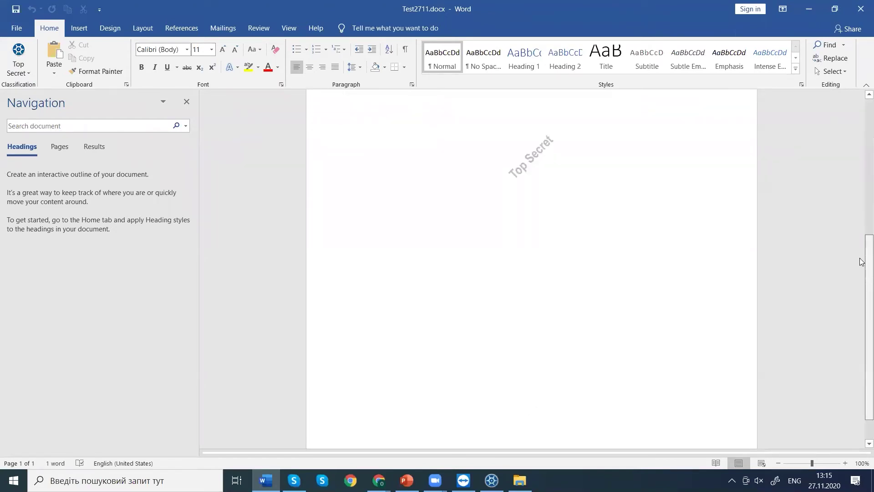
scroll(828, 233, up, 7)
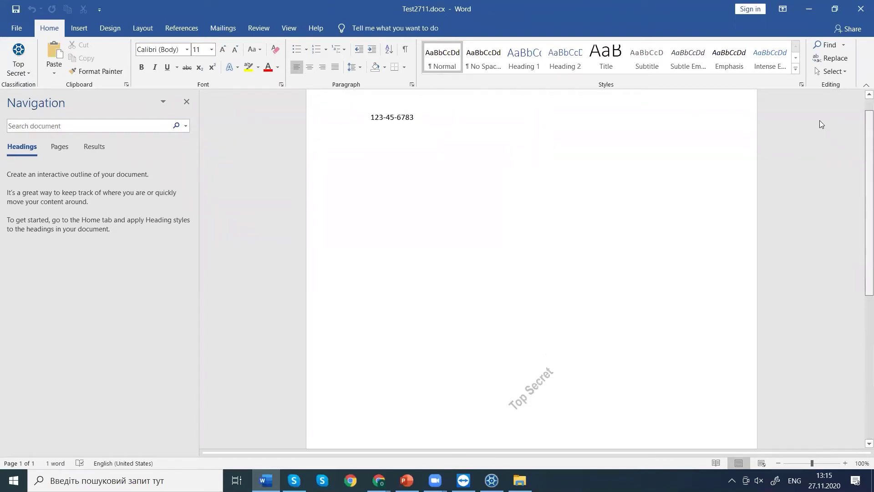
click(21, 73)
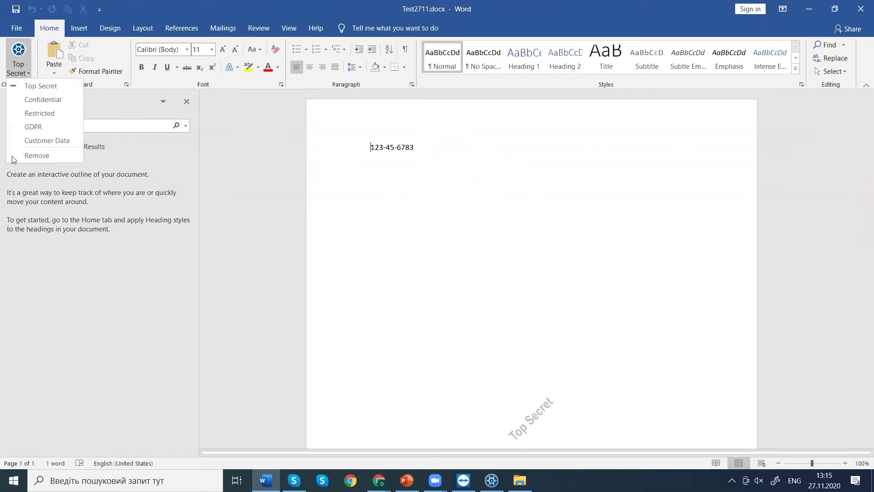
click(41, 141)
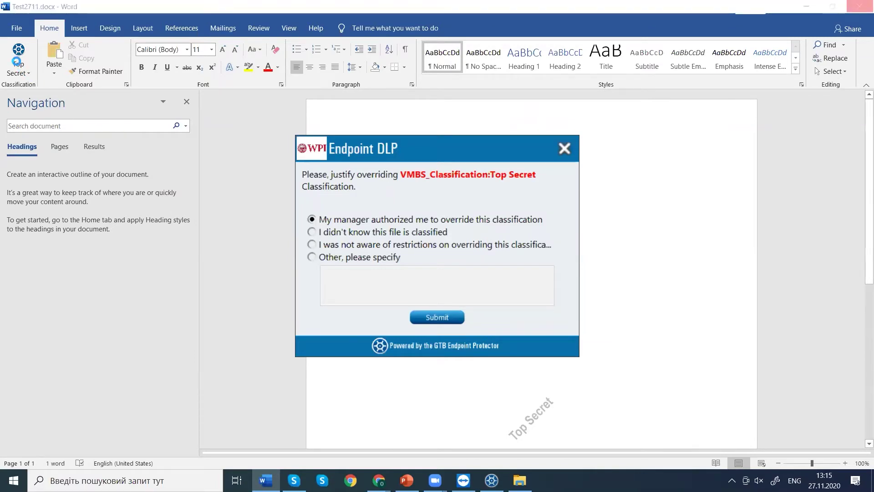
click(313, 257)
click(312, 220)
click(433, 317)
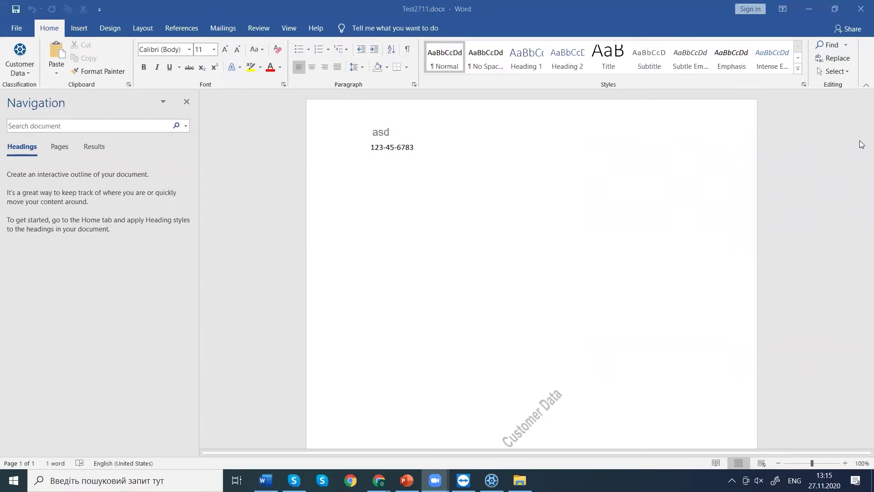
Save the changes to Test2711.docx and close Word.
click(855, 160)
drag(865, 156, 864, 328)
drag(862, 361, 827, 175)
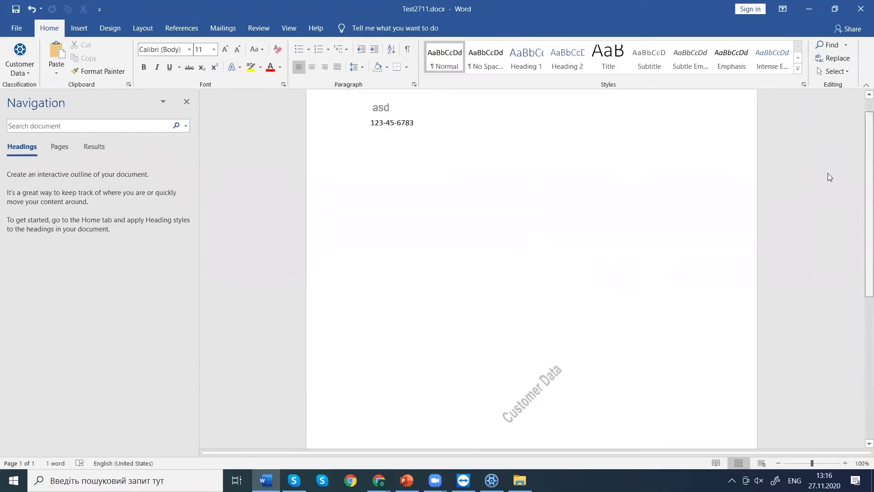
click(861, 9)
click(393, 283)
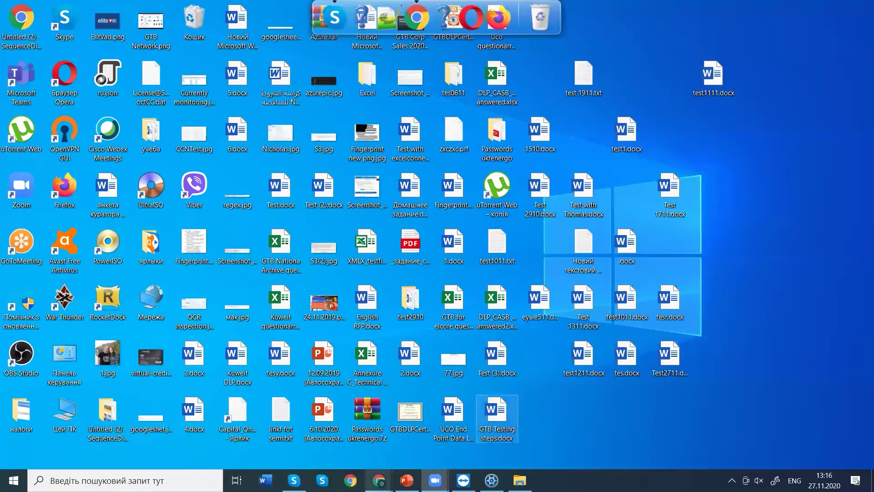
Highlight the Classify Based on Content, Force User and Adhoc Classification sections, then show the desktop.
mouse_move(379, 481)
click(441, 426)
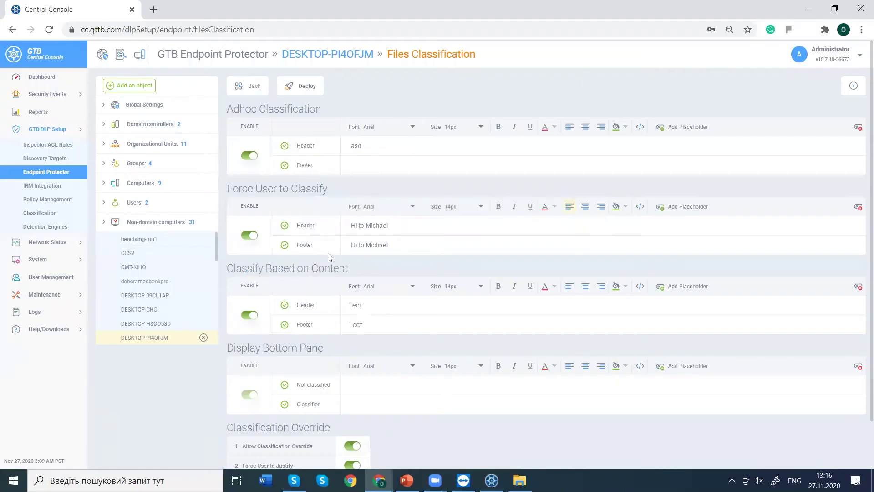
drag(346, 269, 244, 269)
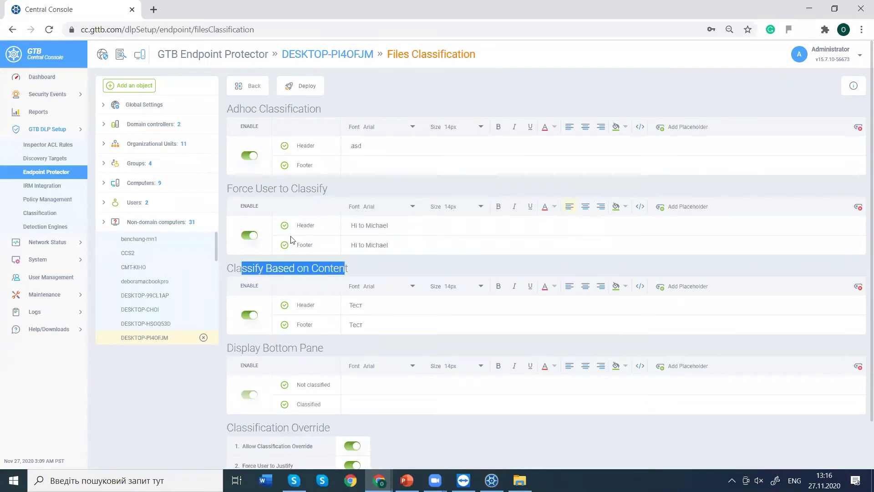
click(340, 194)
drag(340, 194, 298, 146)
drag(321, 110, 260, 108)
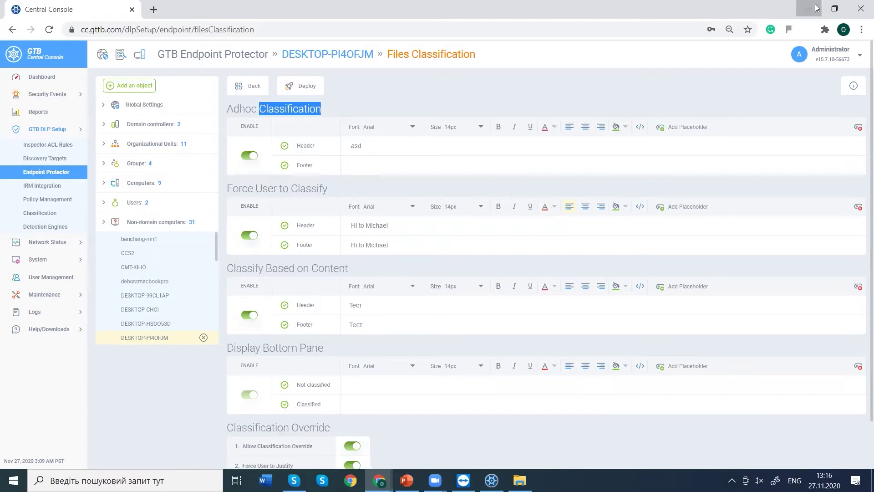
key(super+d)
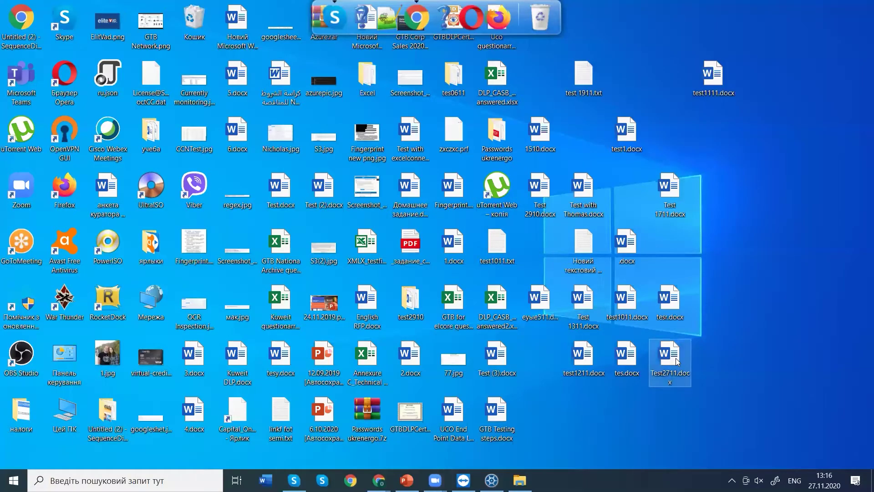
Inspect Test2711.docx's file properties, then return to the Central Console window.
right_click(676, 358)
click(687, 350)
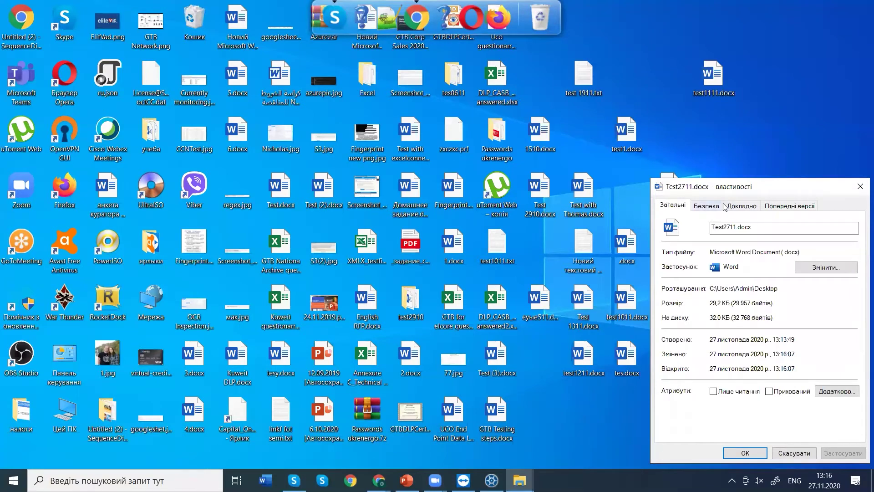
click(861, 186)
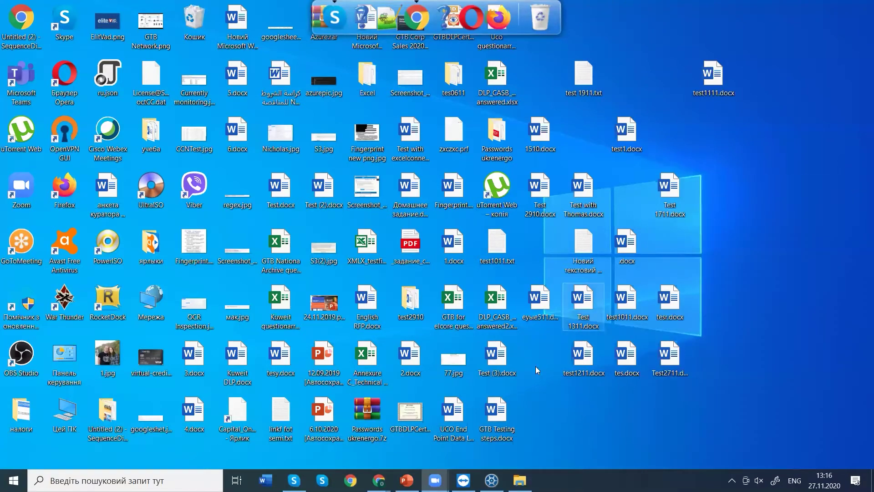
click(403, 444)
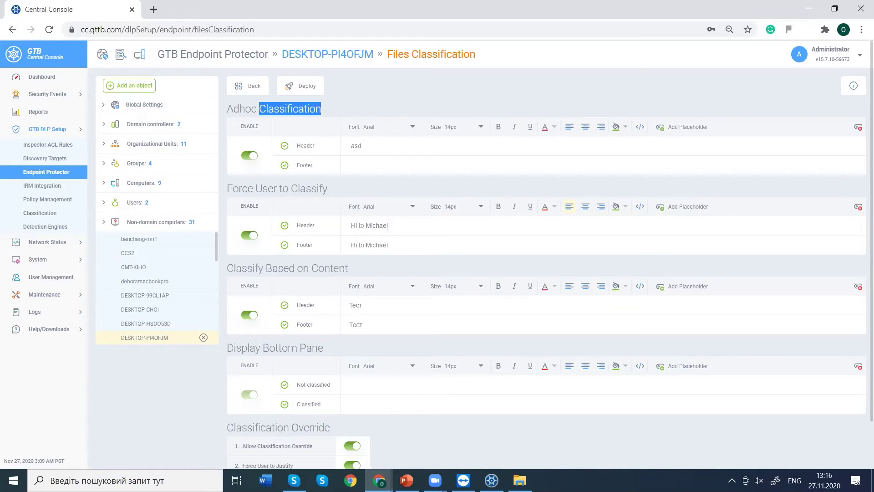
Open the endpoint's Other settings and highlight the Scan for DLP and Classify based on Content options.
mouse_move(520, 480)
click(49, 176)
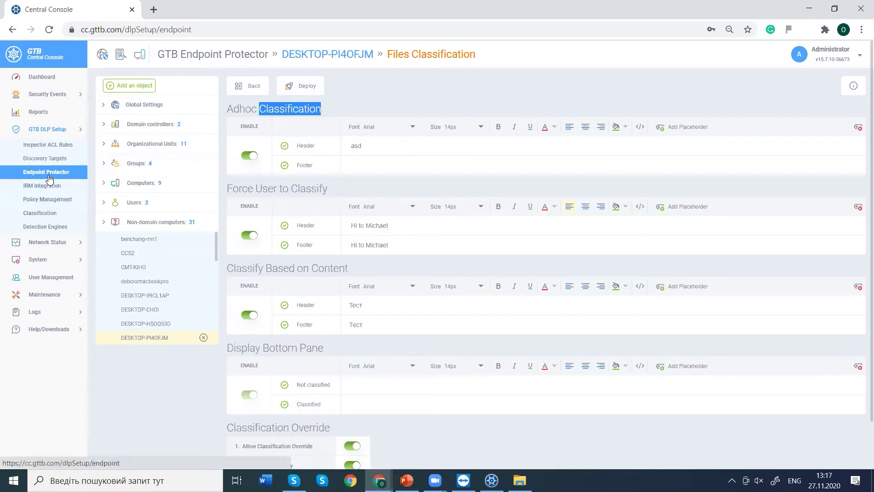
click(287, 221)
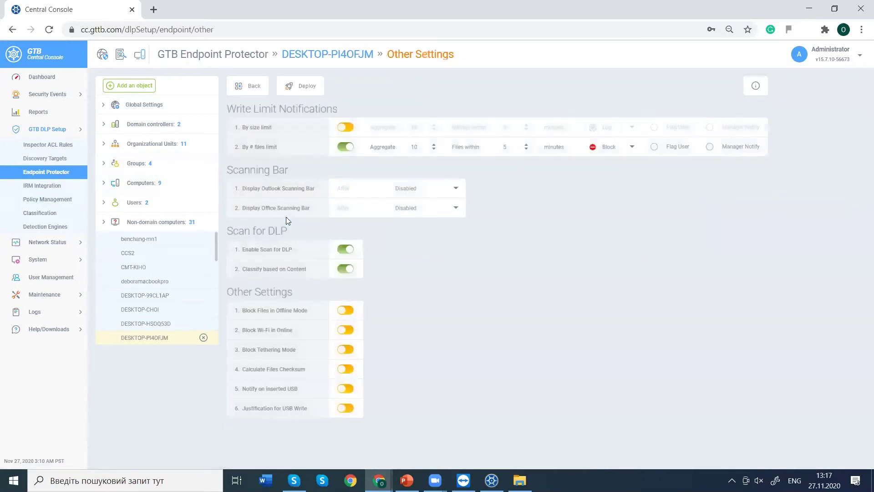
drag(272, 242, 228, 227)
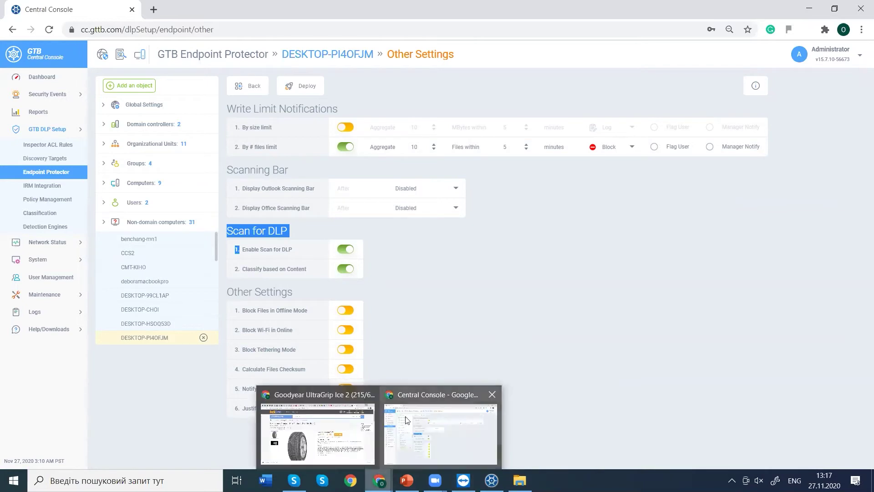
click(485, 244)
right_click(486, 243)
click(457, 216)
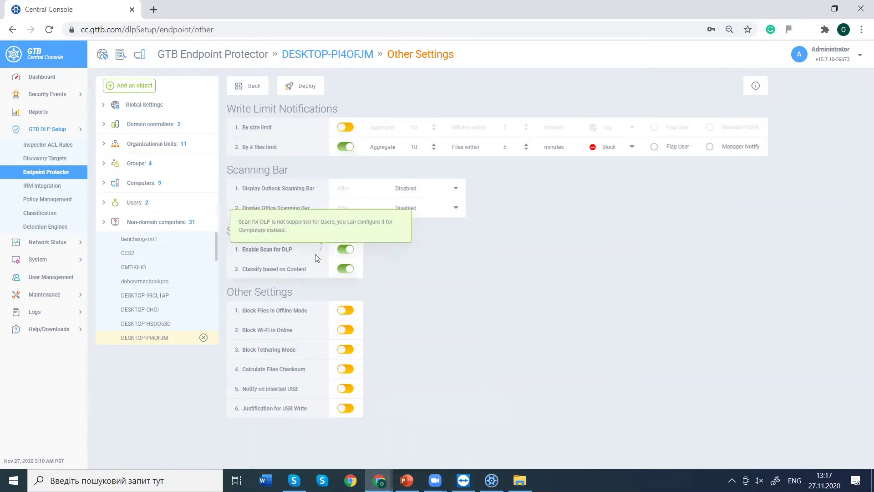
drag(250, 269, 290, 270)
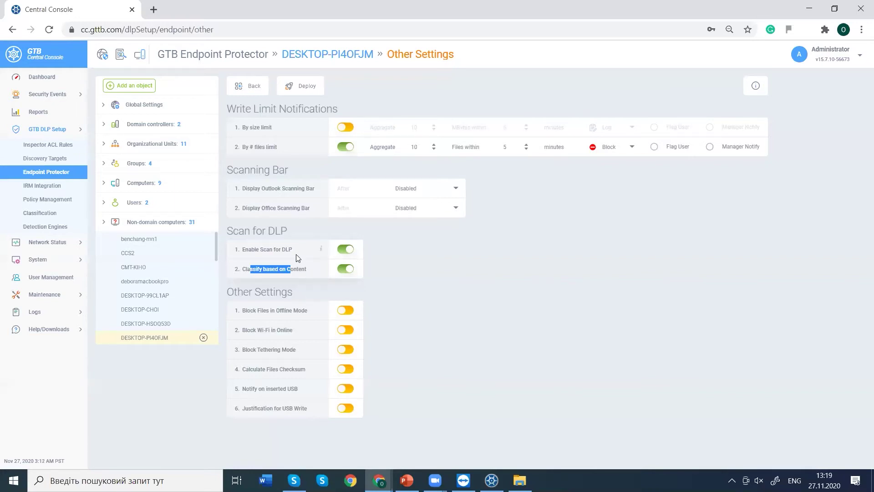
Highlight the full 'Notify on inserted USB' label, then go back to DESKTOP-PI4OFJM's Device Controls.
drag(251, 388, 242, 388)
drag(300, 387, 305, 394)
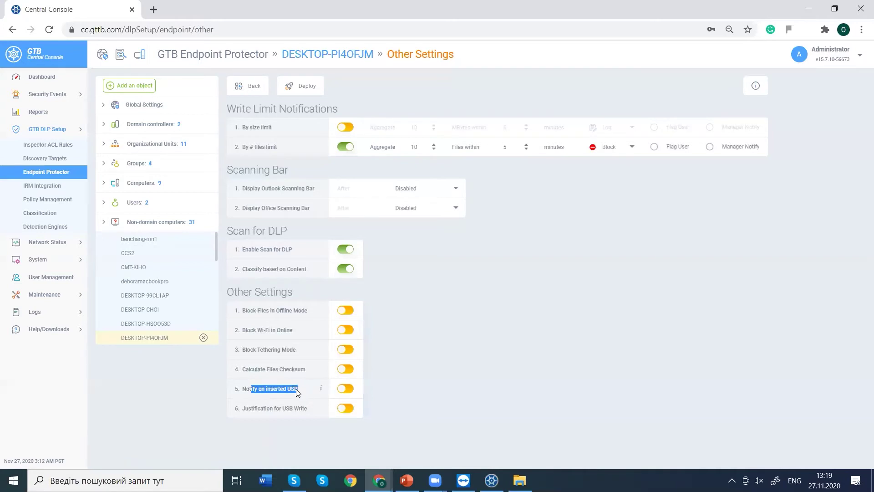
click(245, 387)
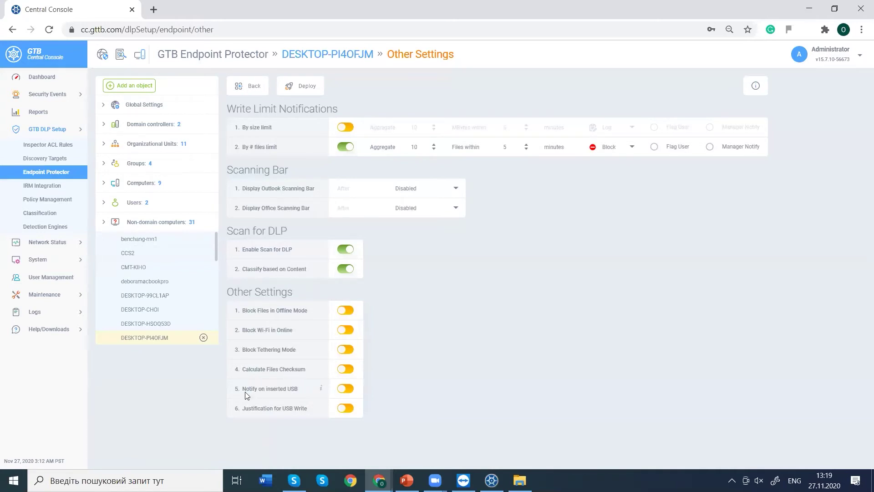
drag(244, 388, 298, 388)
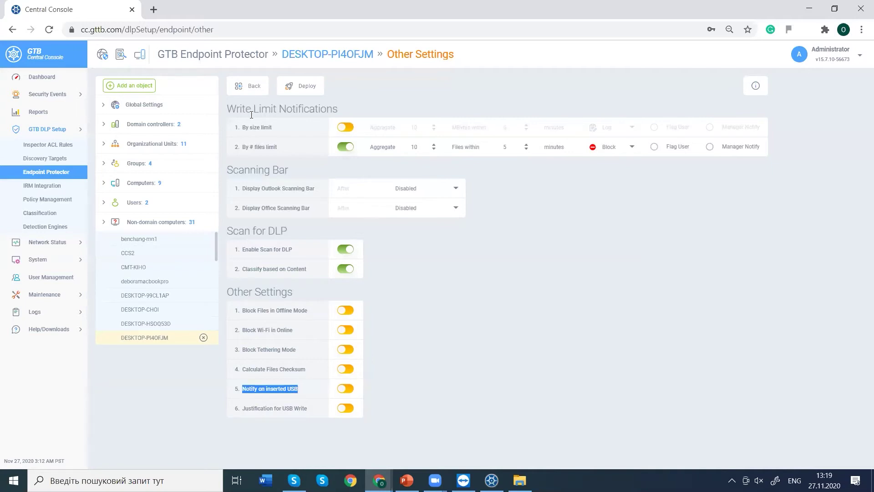
click(249, 89)
click(425, 98)
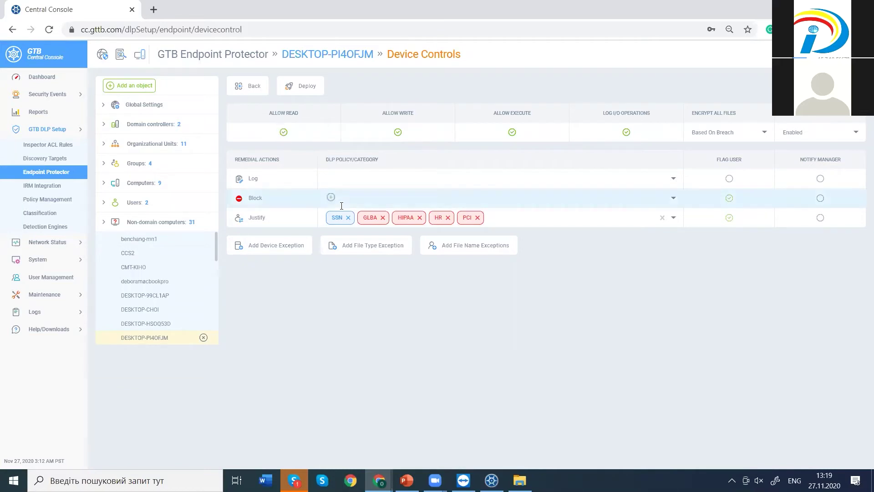
click(287, 250)
click(346, 122)
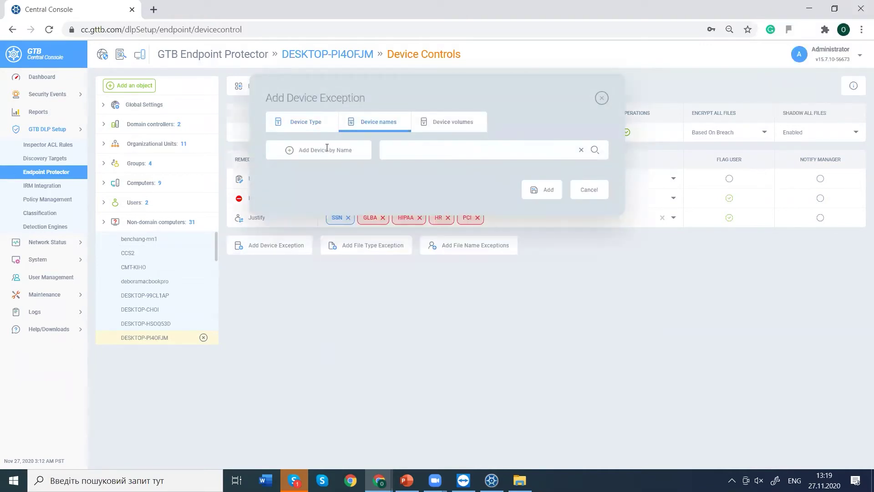
click(325, 150)
click(574, 271)
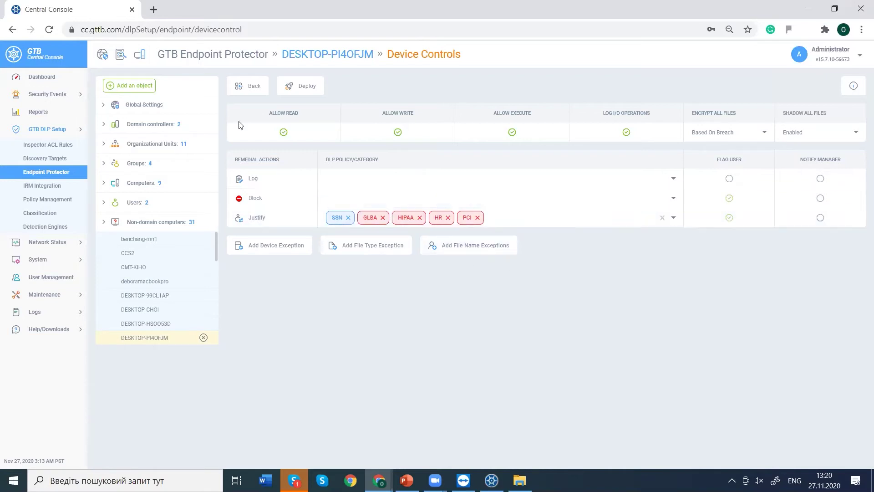
Turn off Allow Read for devices and deploy the Device Controls settings.
click(284, 134)
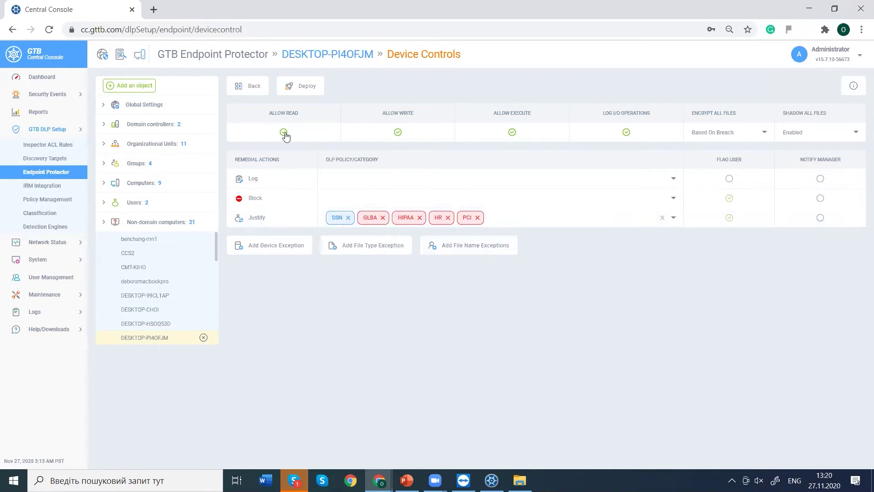
click(304, 89)
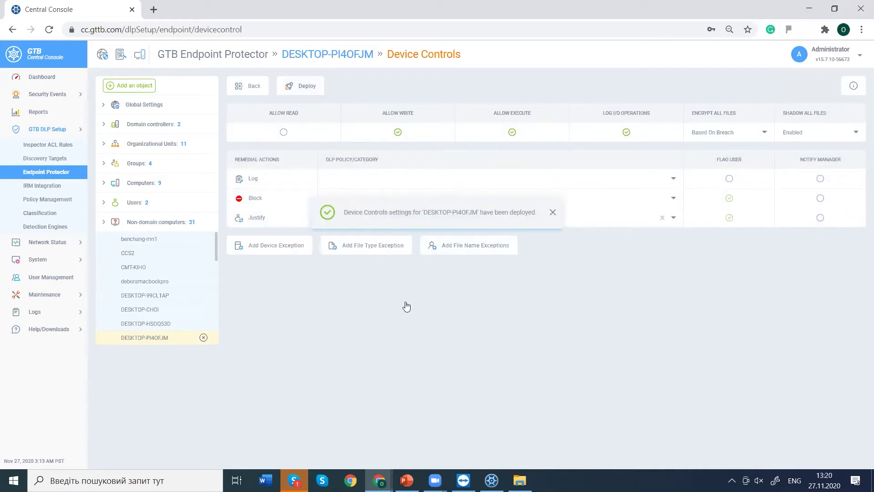
click(519, 480)
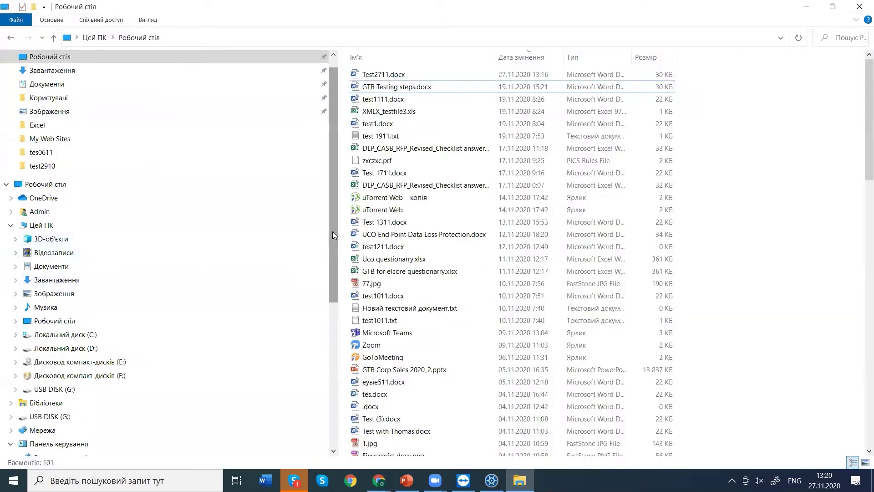
Try opening USB DISK (G:), request access, dismiss the access-denied message, and minimize Explorer.
drag(333, 232, 337, 380)
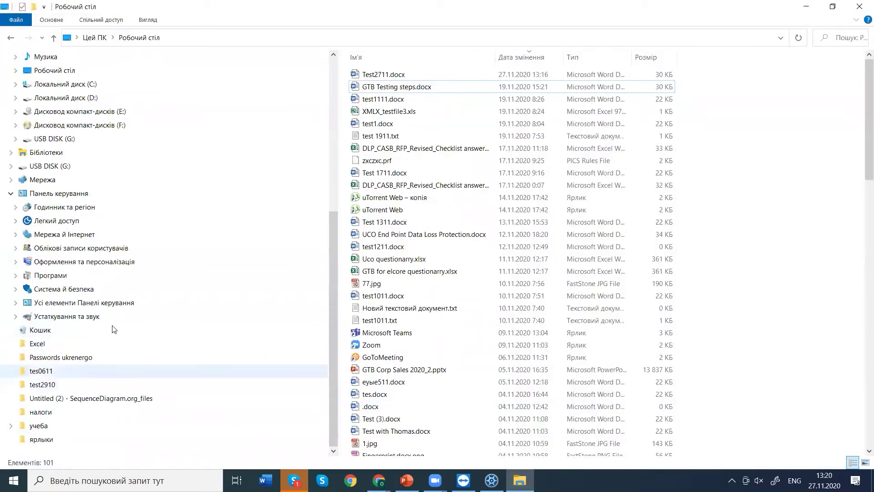
click(68, 167)
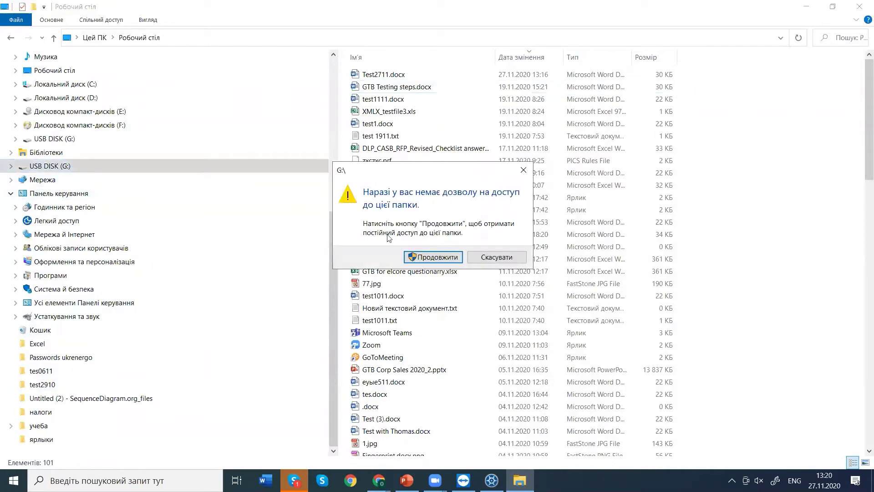
click(423, 256)
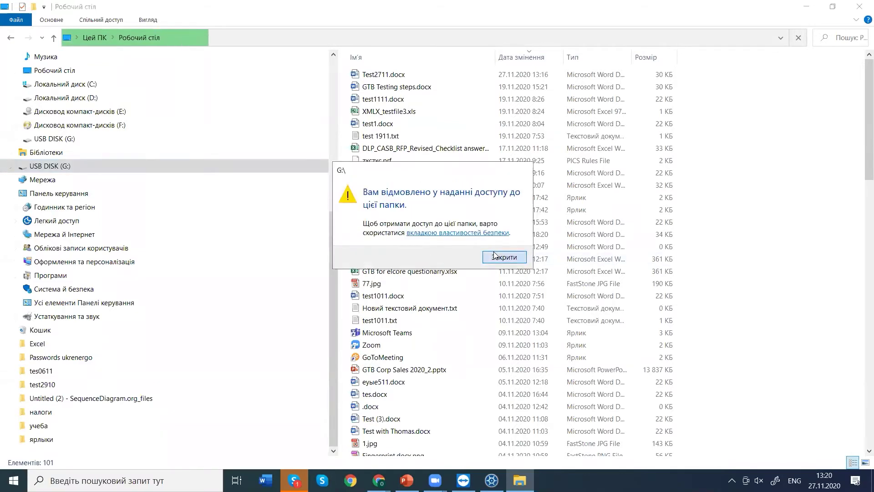
click(495, 255)
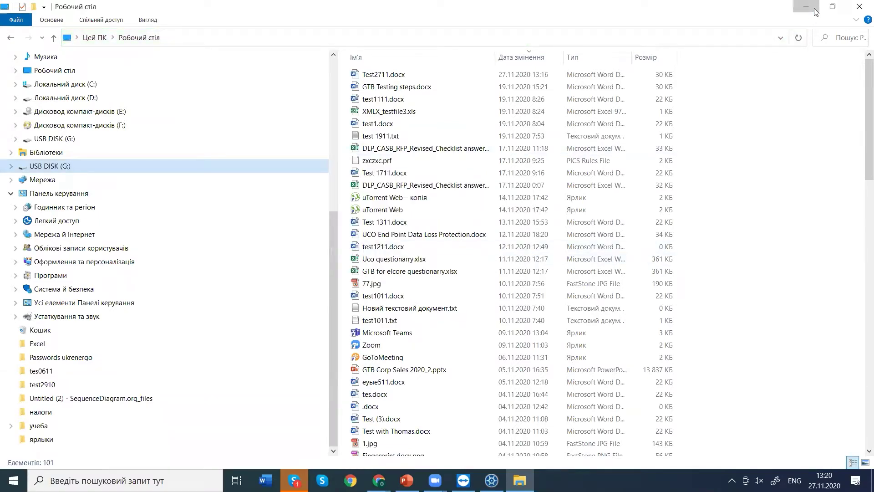
click(815, 12)
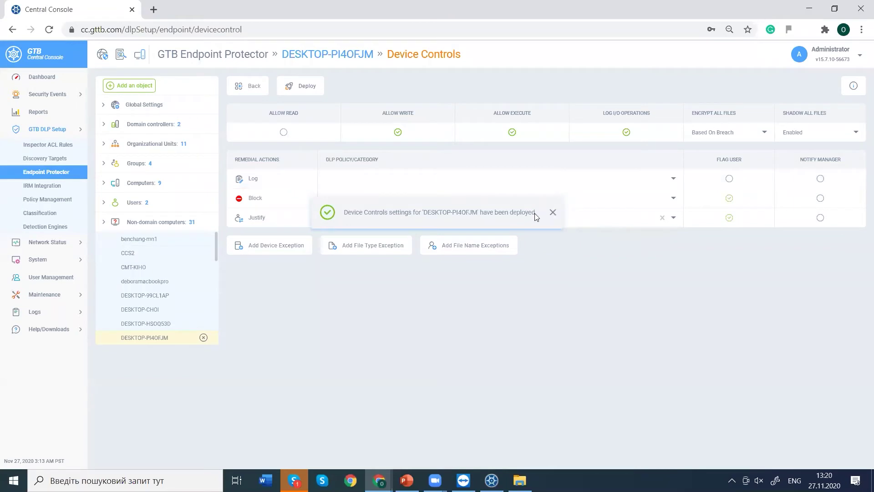
Re-enable Allow Read and redeploy the Device Controls settings, dismissing the confirmation.
click(283, 132)
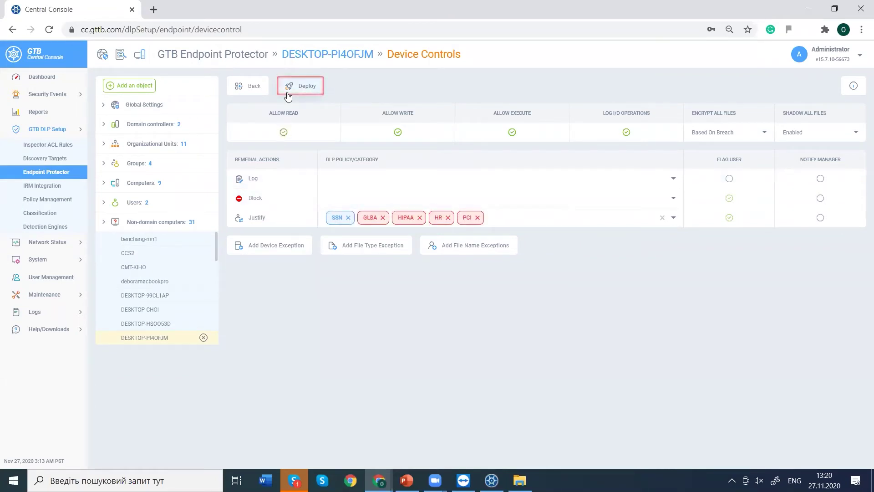
click(287, 88)
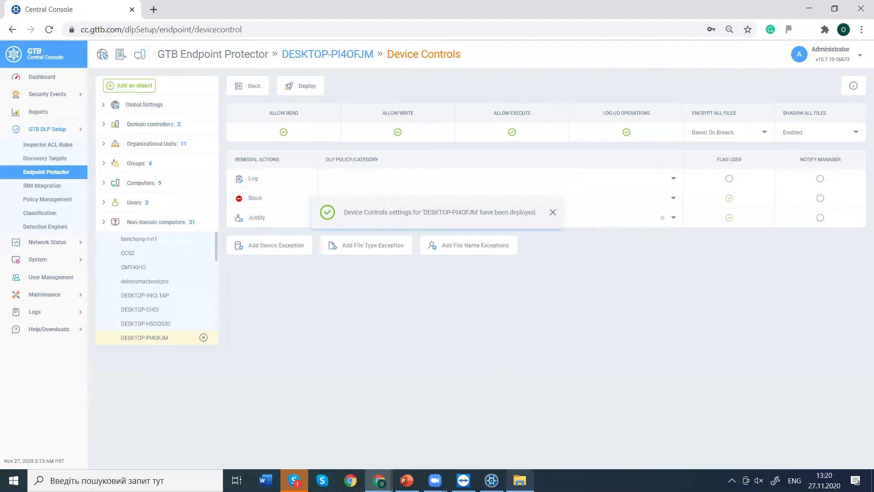
click(553, 212)
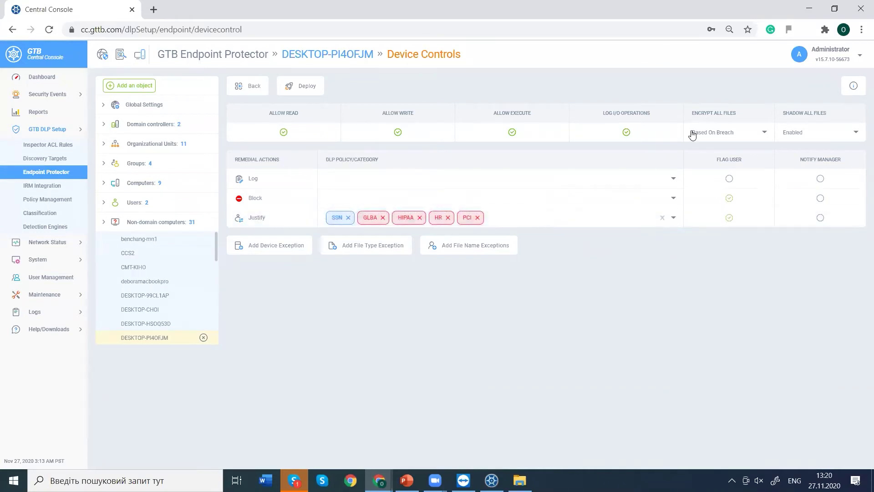
Check the Encrypt All Files options, leaving encryption Based On Breach.
click(766, 132)
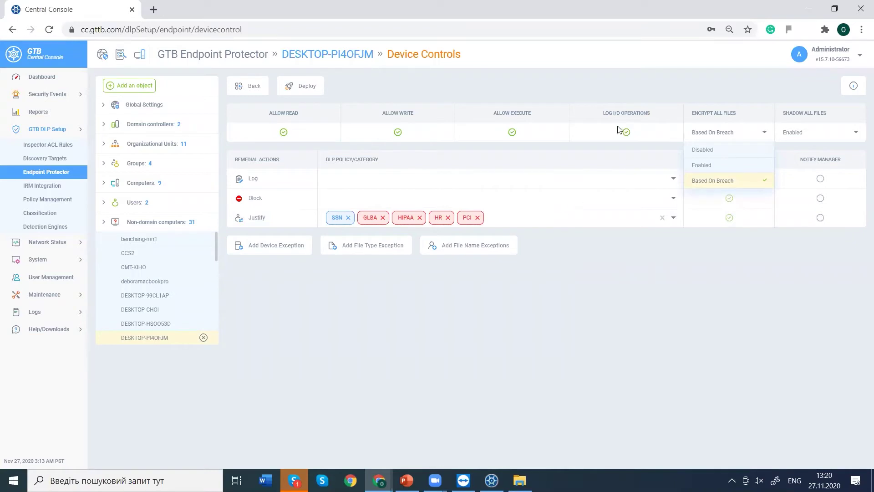
click(379, 480)
click(413, 456)
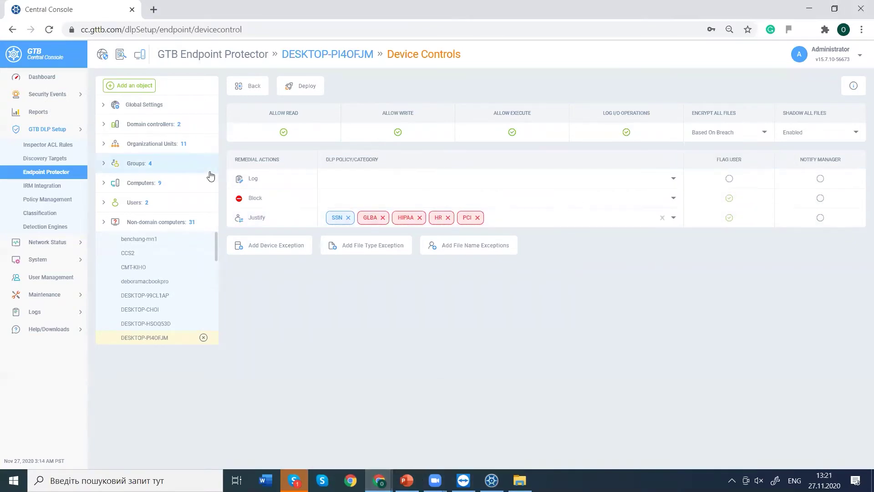
View the Endpoint Protector security events list, then return to the Endpoint Protector policy setup.
click(70, 99)
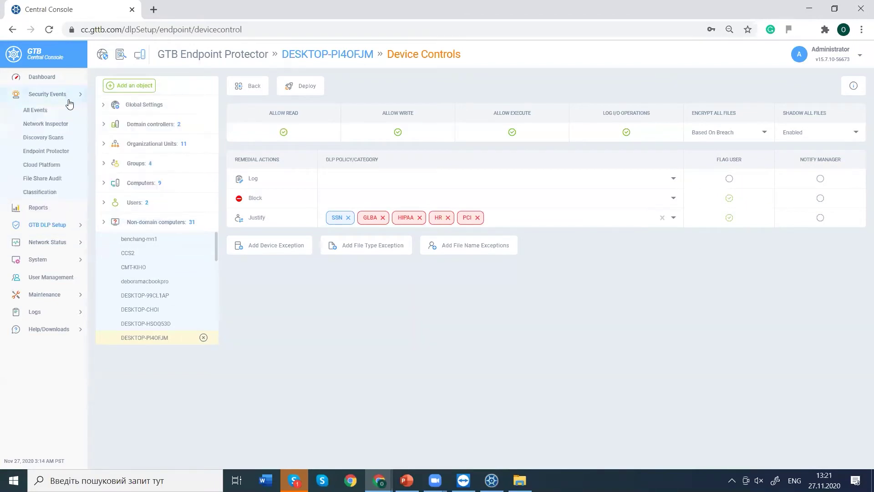
click(58, 153)
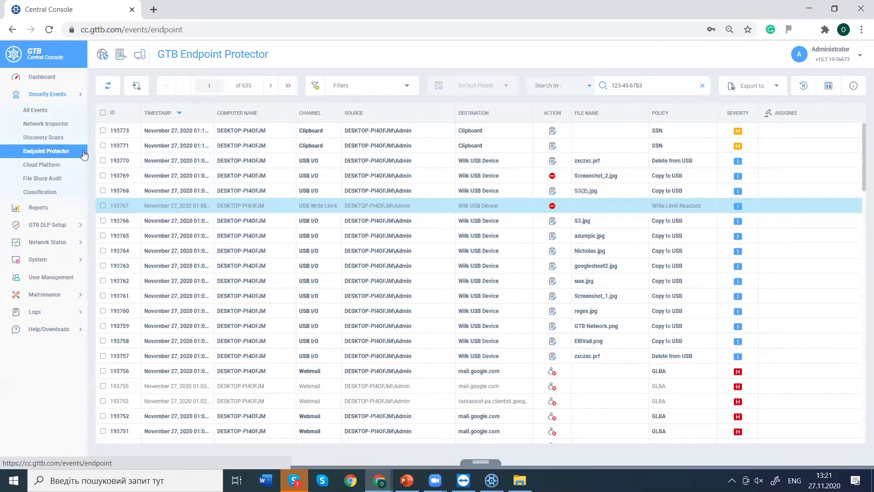
click(58, 235)
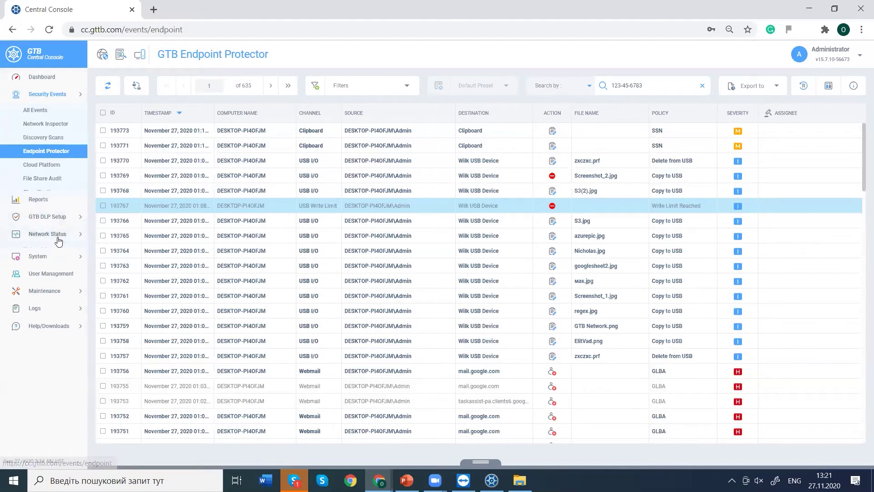
click(46, 129)
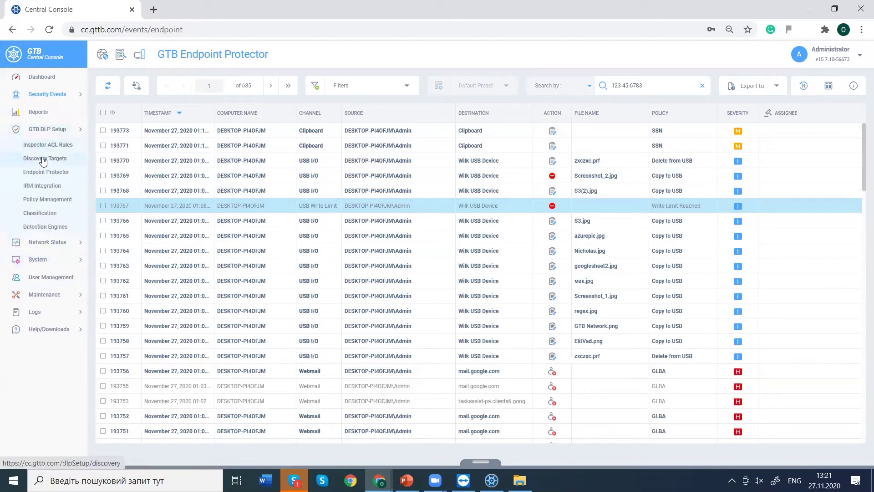
click(43, 173)
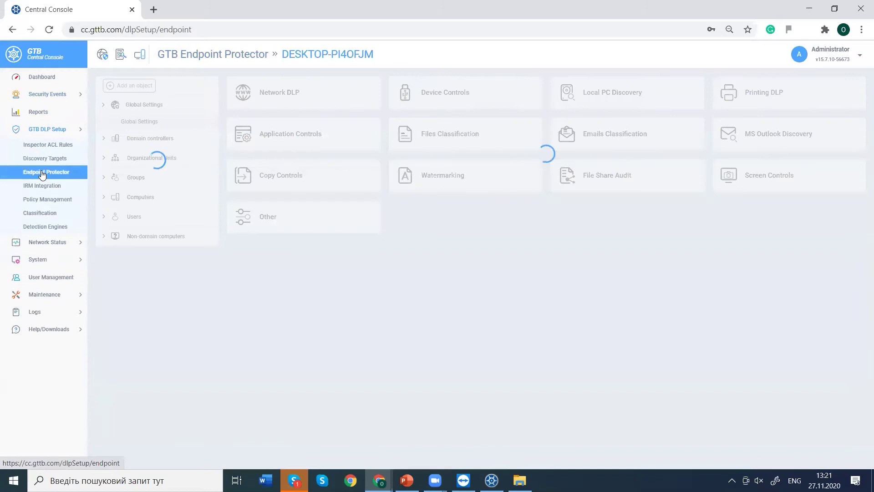
Open DESKTOP-PI4OFJM's Device Controls settings from the Endpoint Protector page.
click(411, 109)
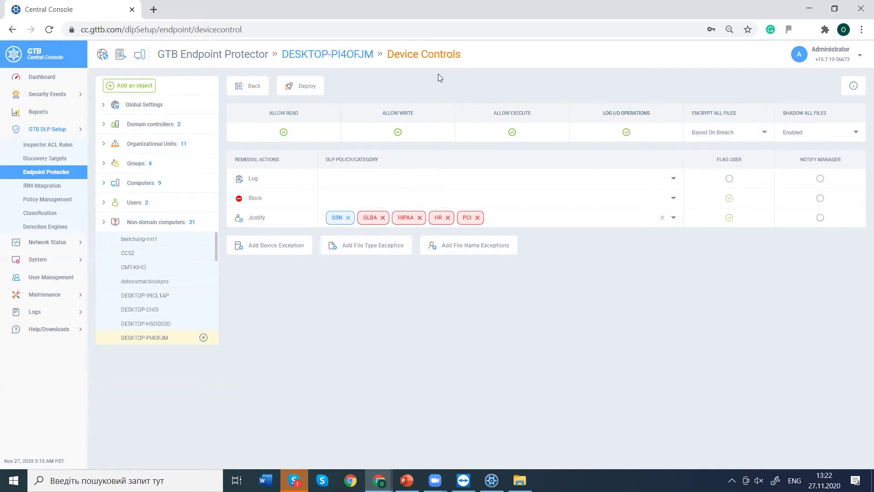
Review event 193765 (azurepic.jpg copied to USB), then return to Endpoint Protector policy setup.
click(55, 94)
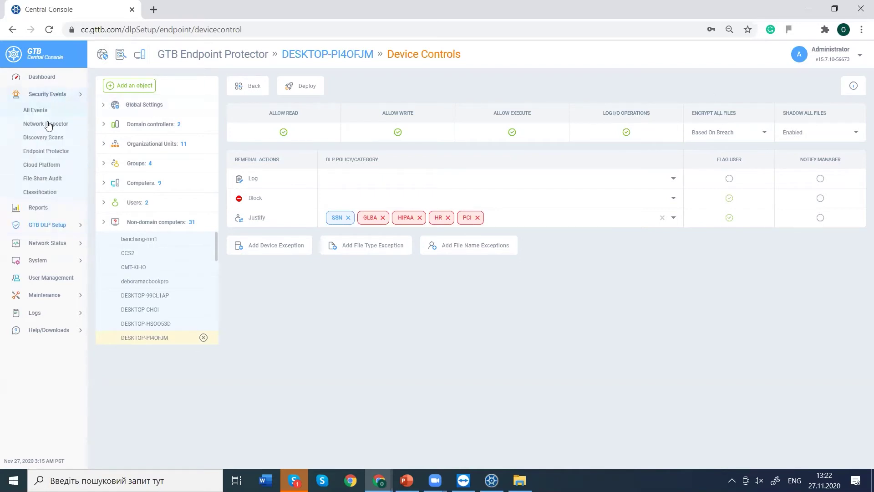
click(44, 150)
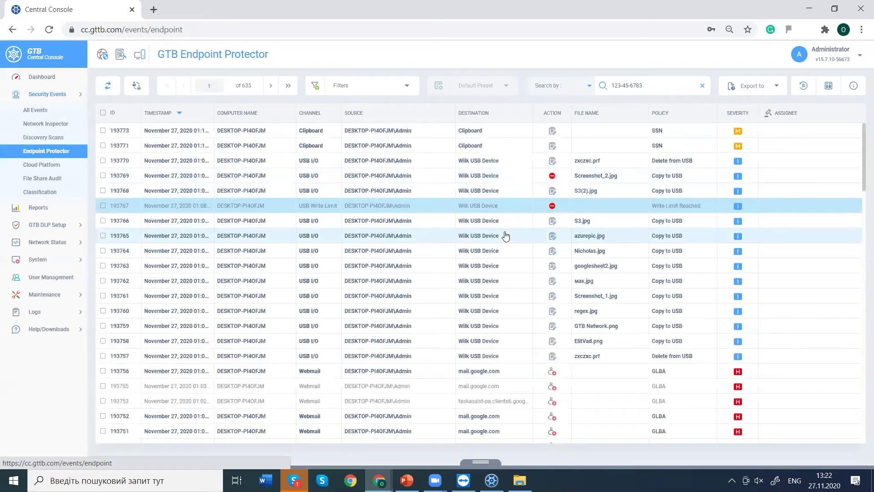
click(505, 235)
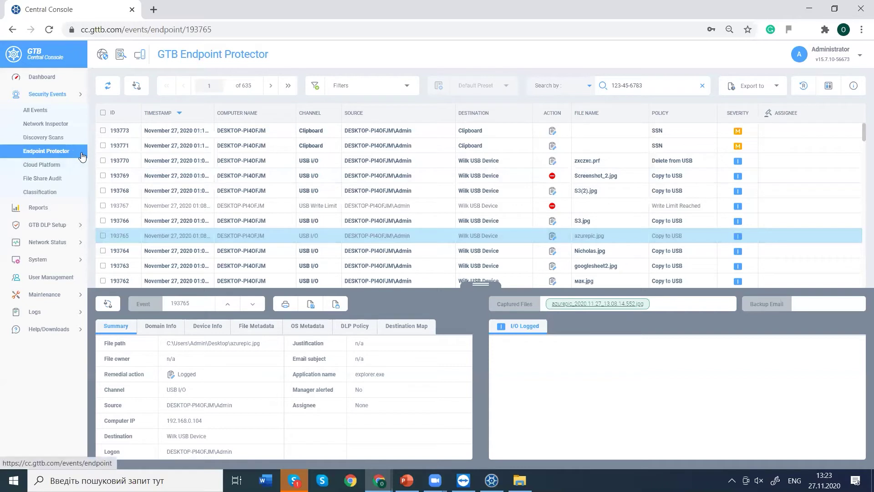
click(59, 224)
click(55, 171)
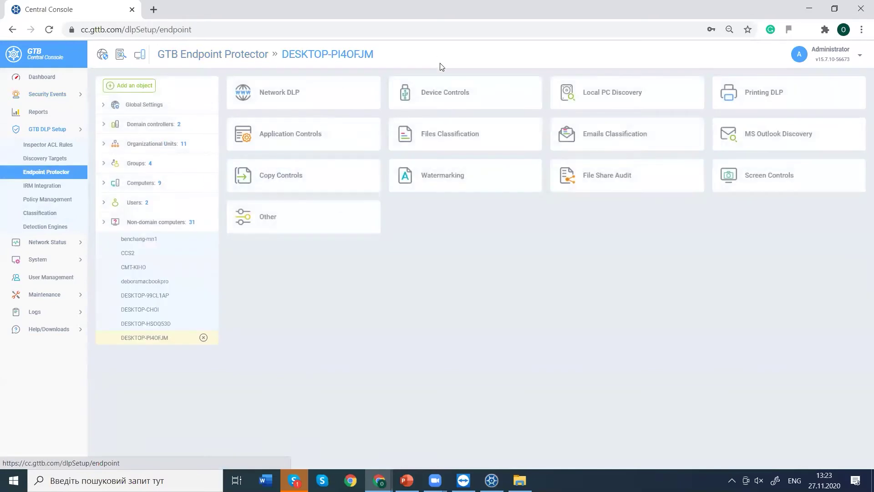
Open Device Controls and change Encrypt All Files from Based On Breach to Enabled.
click(439, 85)
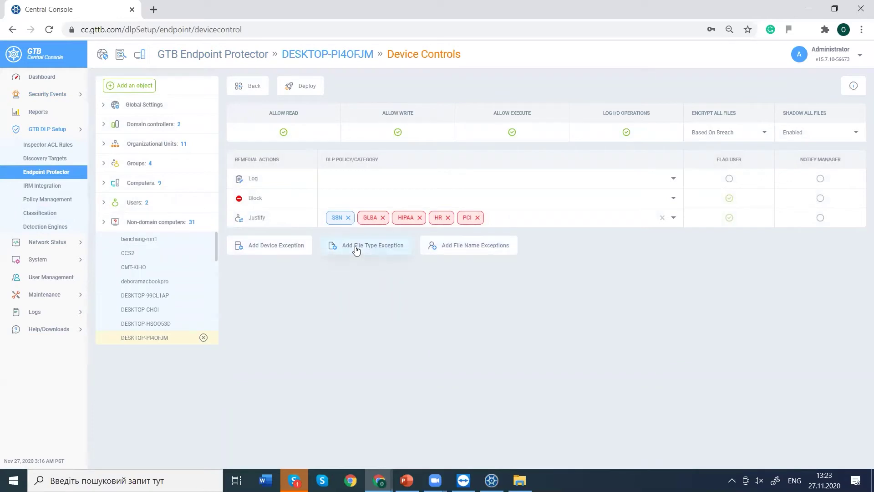
click(697, 137)
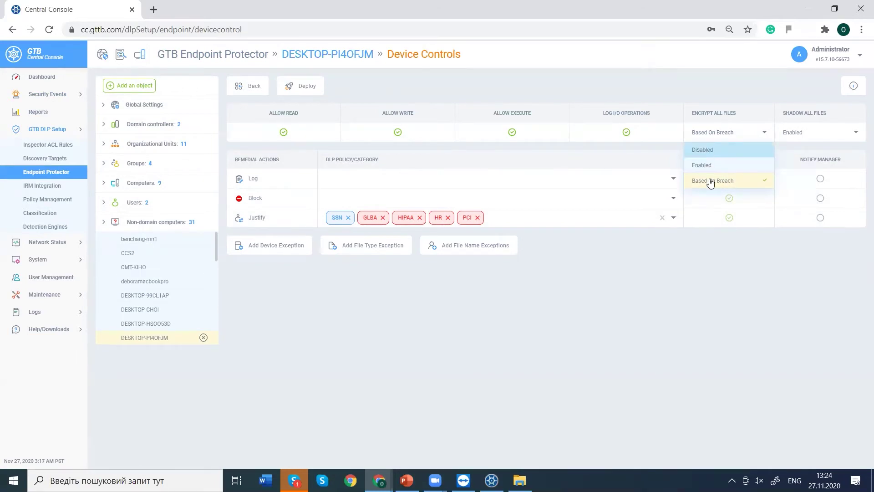
click(717, 182)
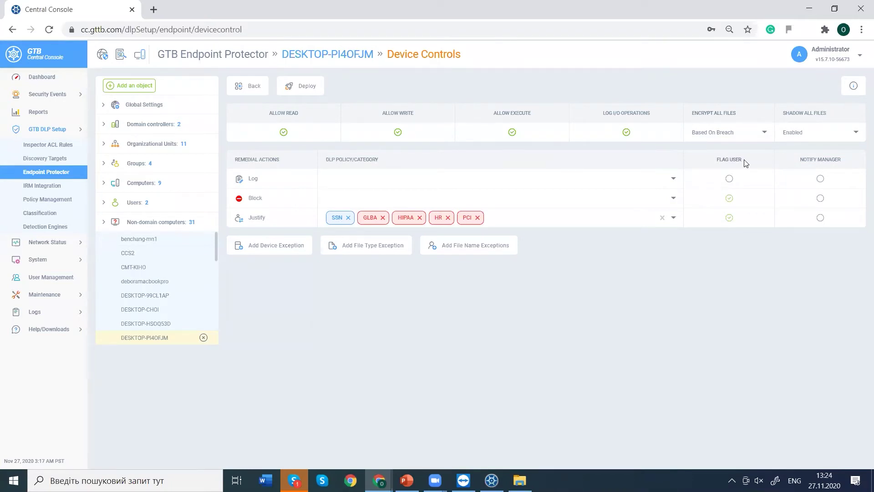
click(706, 132)
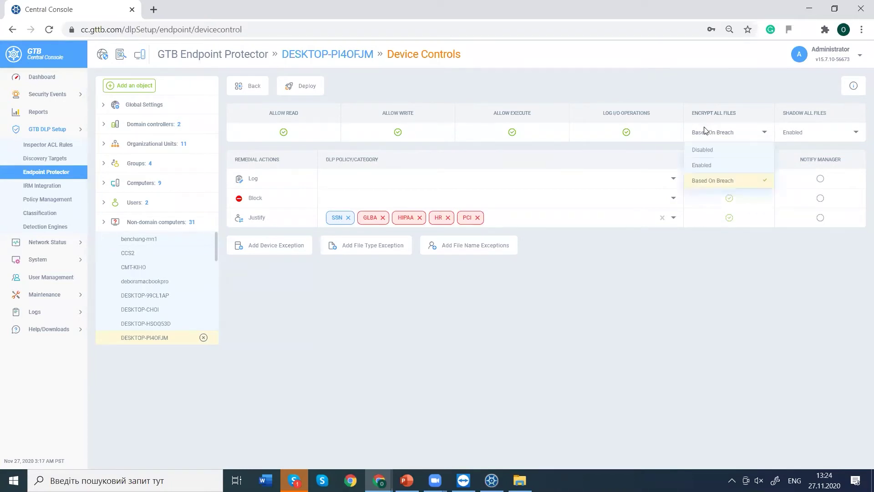
click(700, 165)
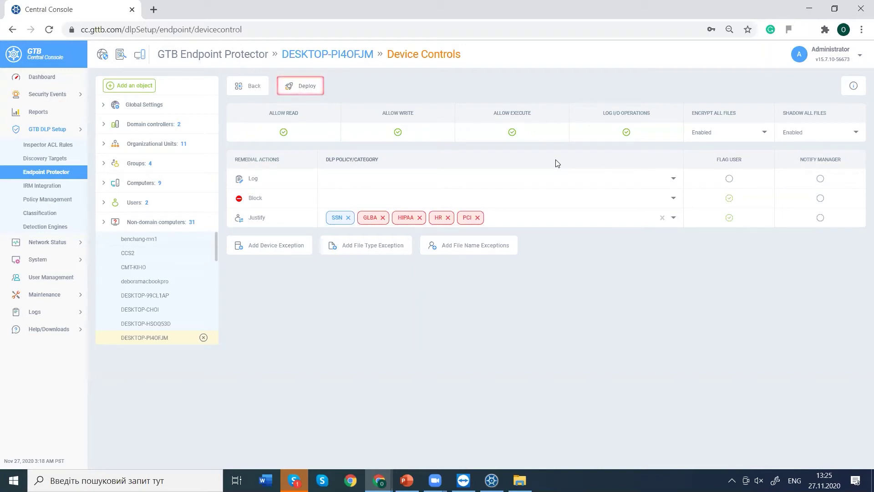
Open the Google Drive home page in a new Chrome tab via the address suggestions.
click(153, 10)
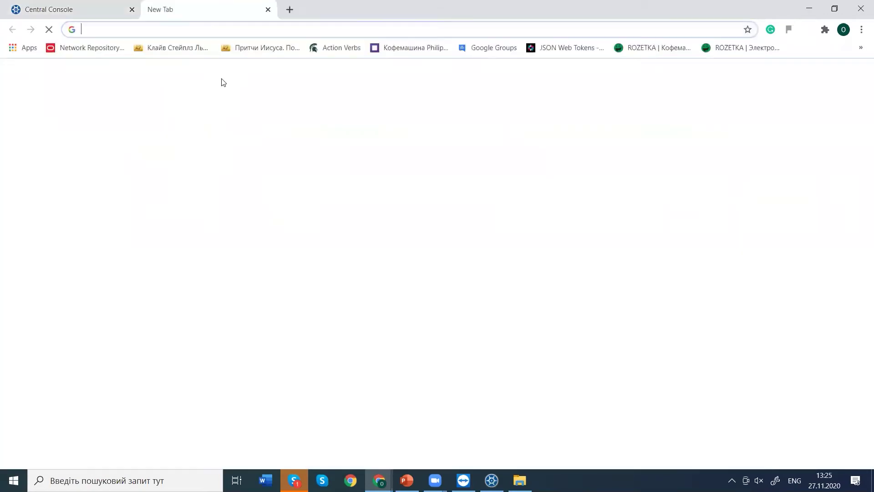
text(g)
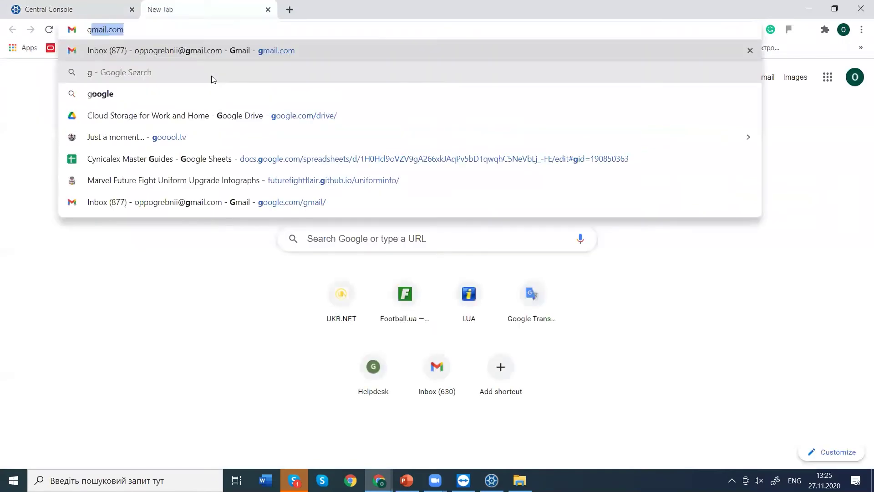
text(oogle)
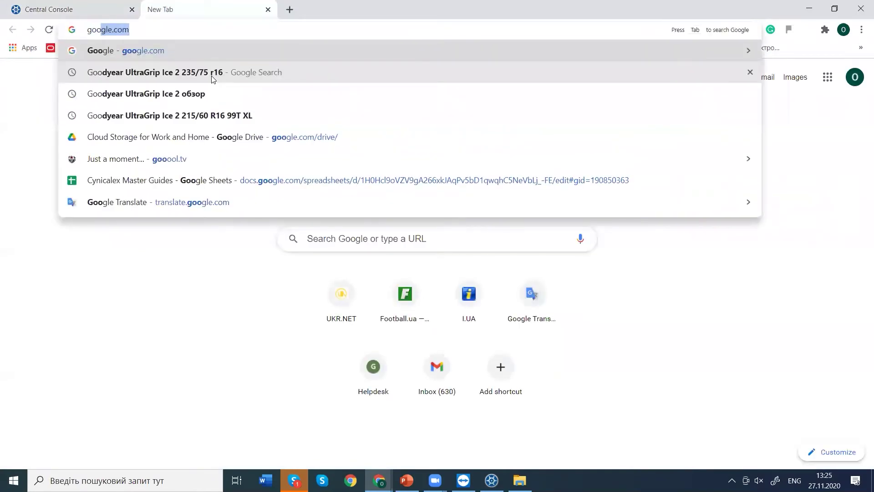
key(Down)
key(Down)
key(Down)
key(Down)
key(Return)
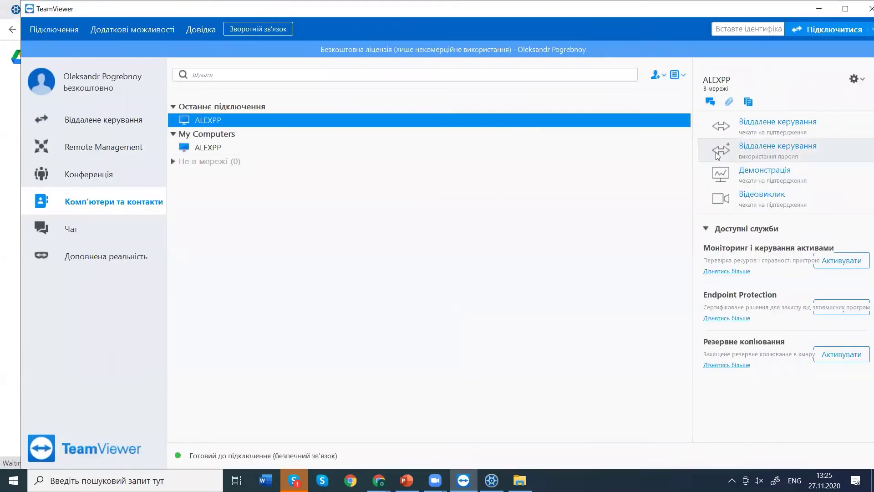
Start and then end the TeamViewer remote session with ALEXPP, and minimize TeamViewer.
click(722, 150)
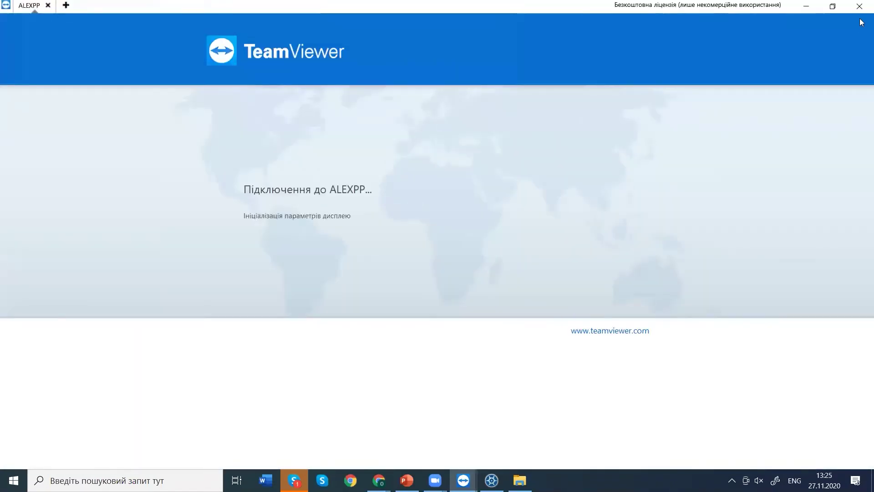
click(851, 5)
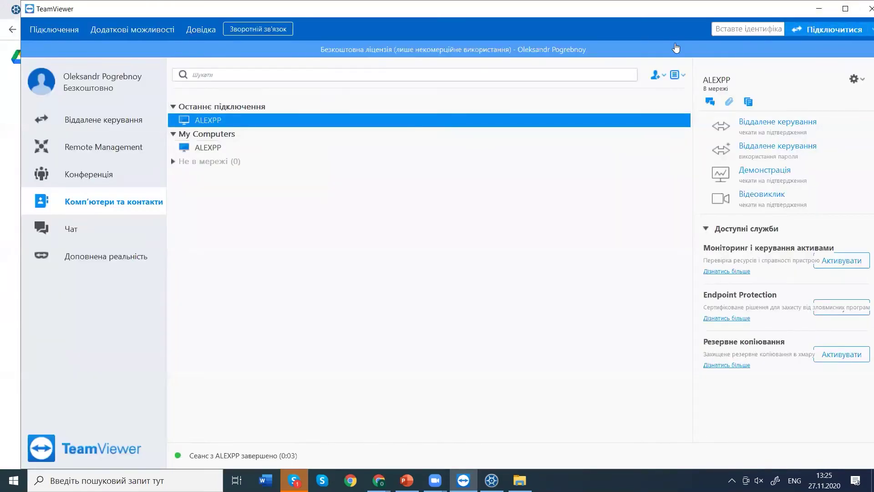
click(820, 9)
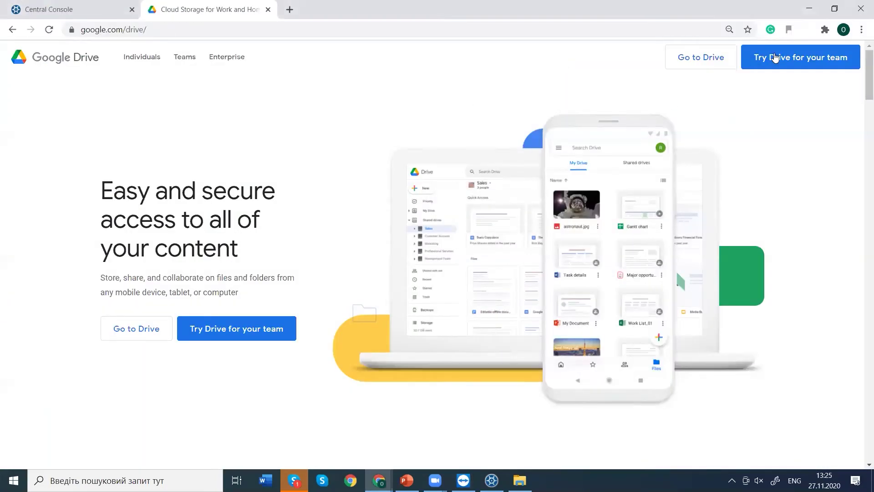
Go to My Drive and scroll through its folders and files, ending back at the top.
click(707, 64)
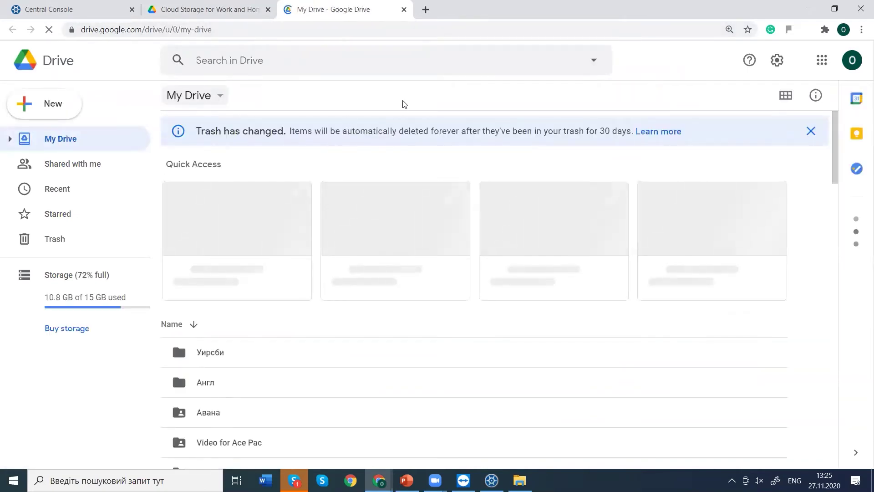
scroll(810, 151, down, 5)
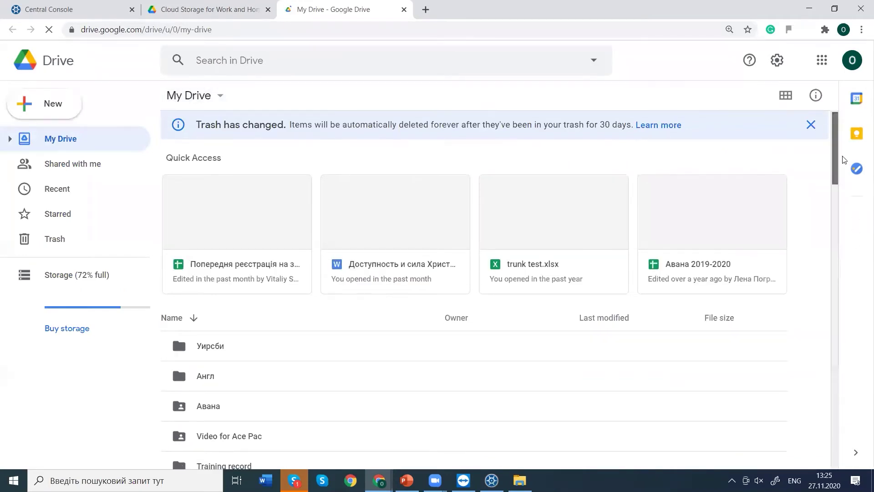
scroll(860, 181, down, 3)
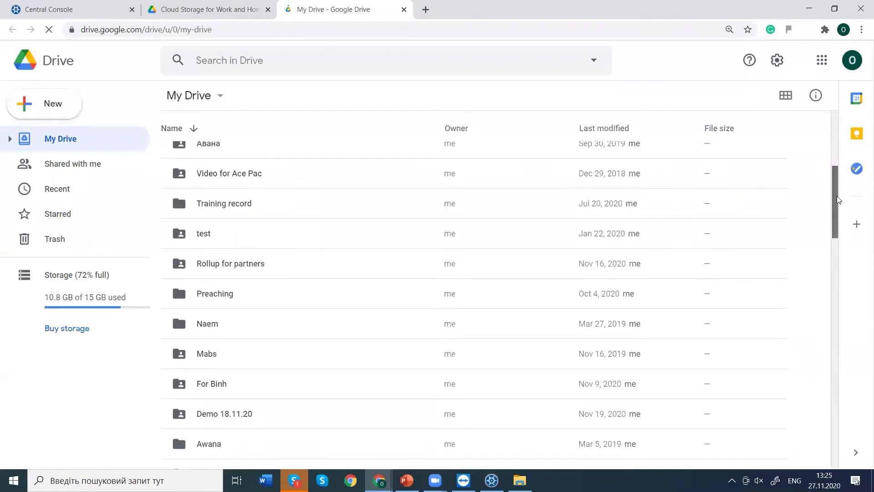
scroll(837, 194, up, 1)
scroll(836, 184, up, 2)
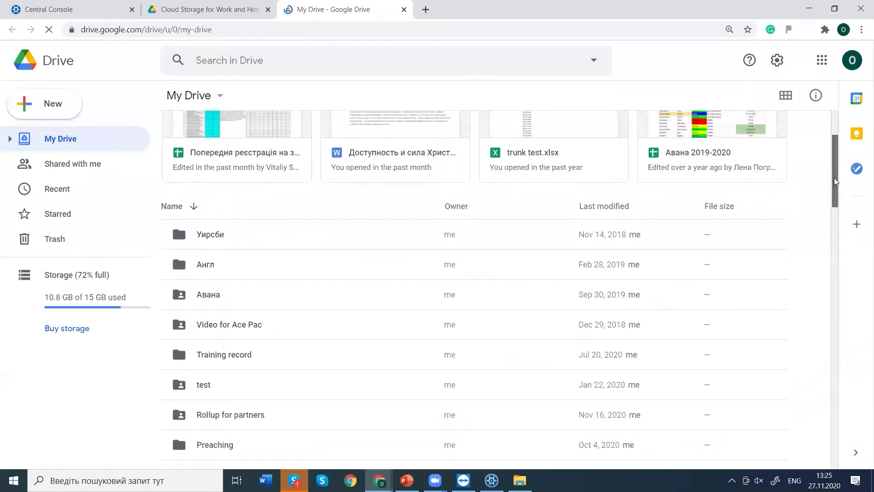
scroll(836, 191, down, 4)
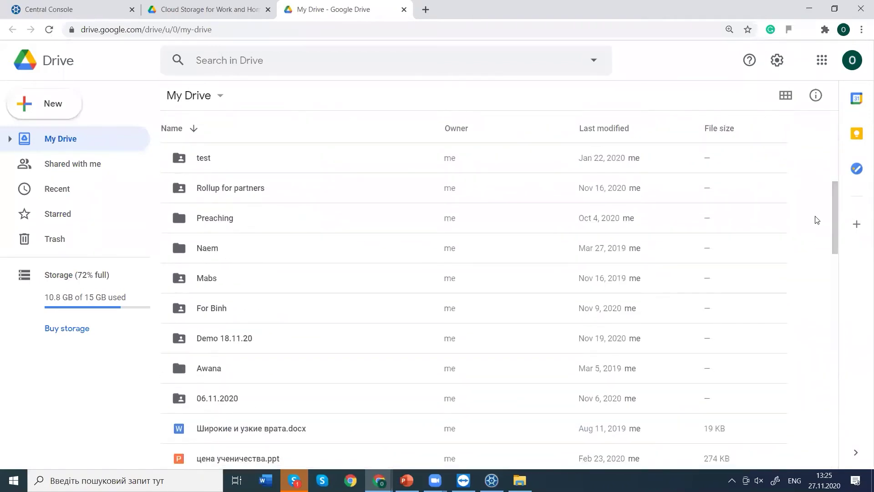
scroll(817, 219, up, 5)
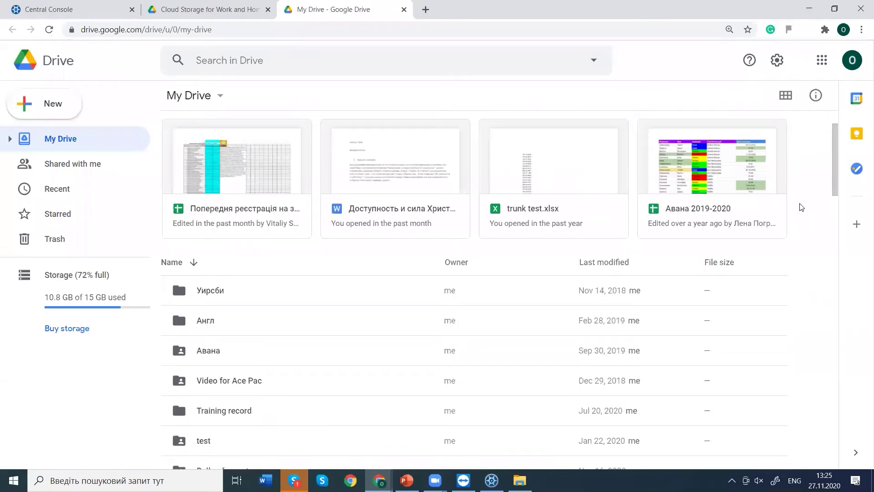
Upload Fingerprint.docx from the Desktop into My Drive, triggering the GLBA DLP prompt.
right_click(809, 270)
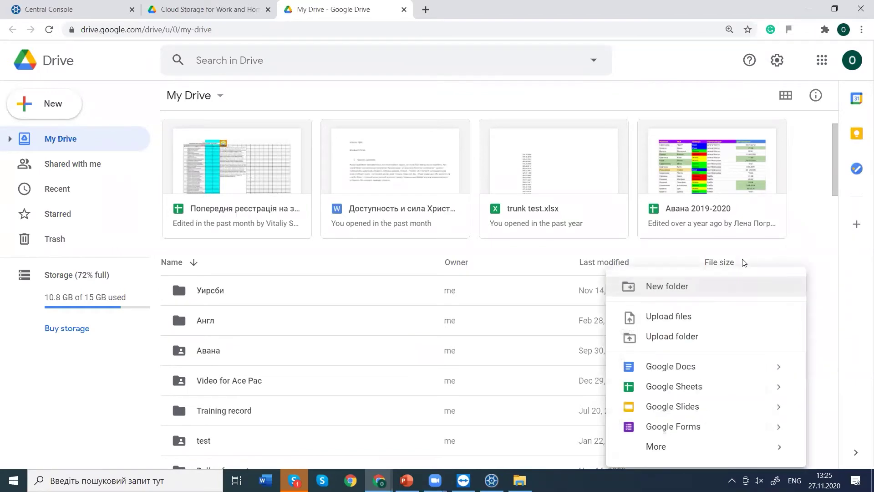
click(688, 312)
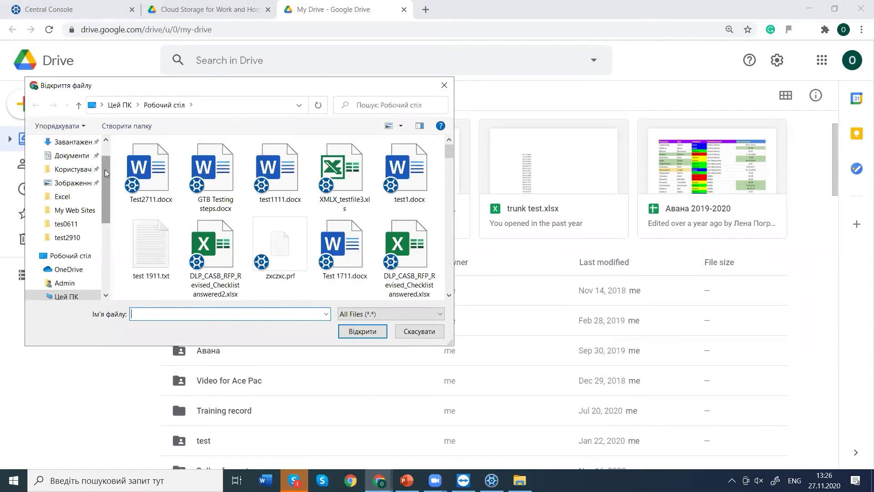
drag(450, 151, 463, 189)
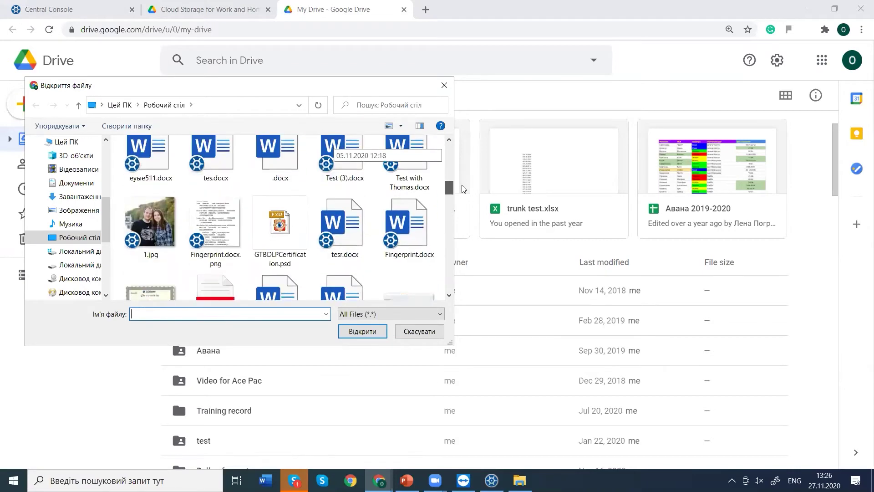
double_click(406, 226)
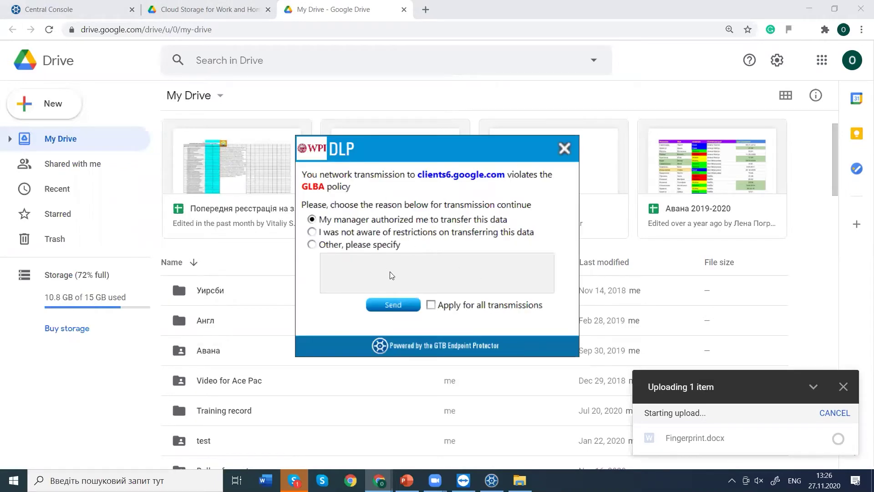
Answer the DLP prompt with 'Other, please specify' for this transfer only and send it.
click(435, 305)
click(338, 233)
click(338, 244)
click(430, 305)
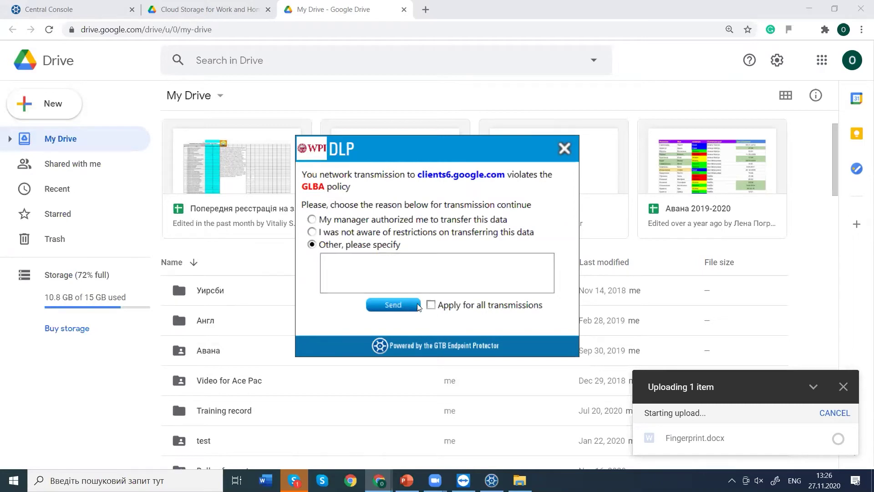
click(393, 304)
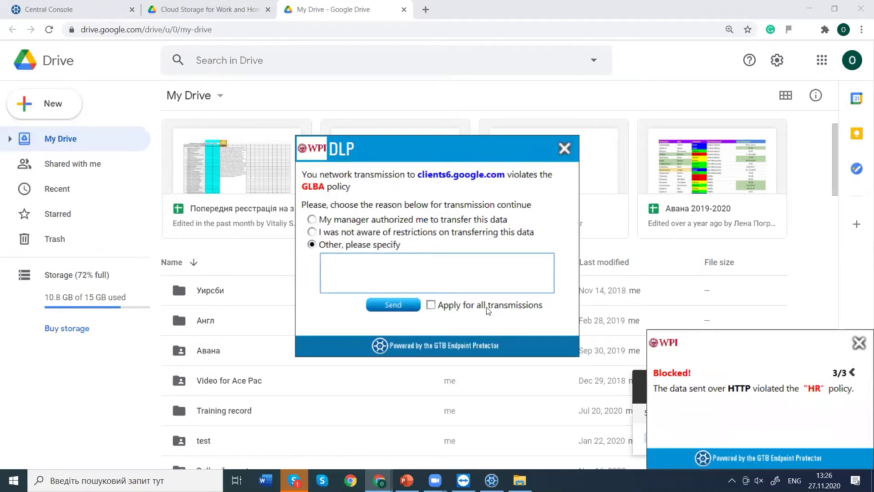
Close the DLP prompt, the Blocked! notification and the failed upload panel.
click(415, 304)
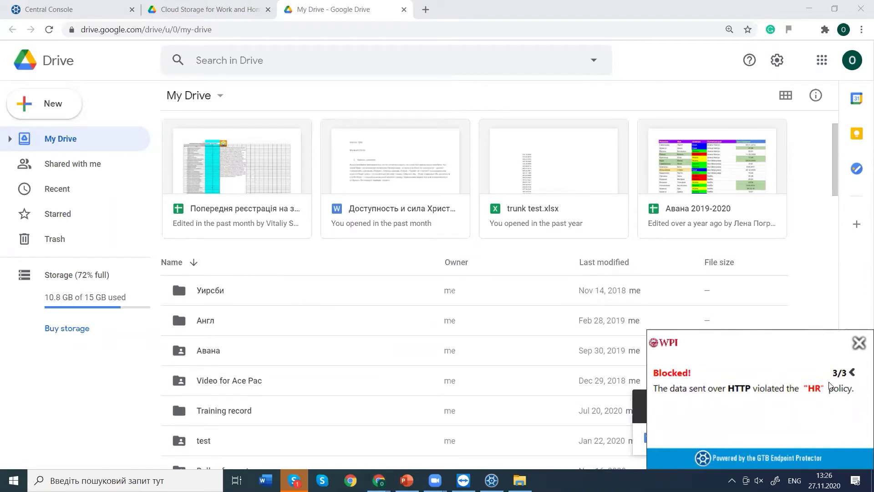
click(855, 353)
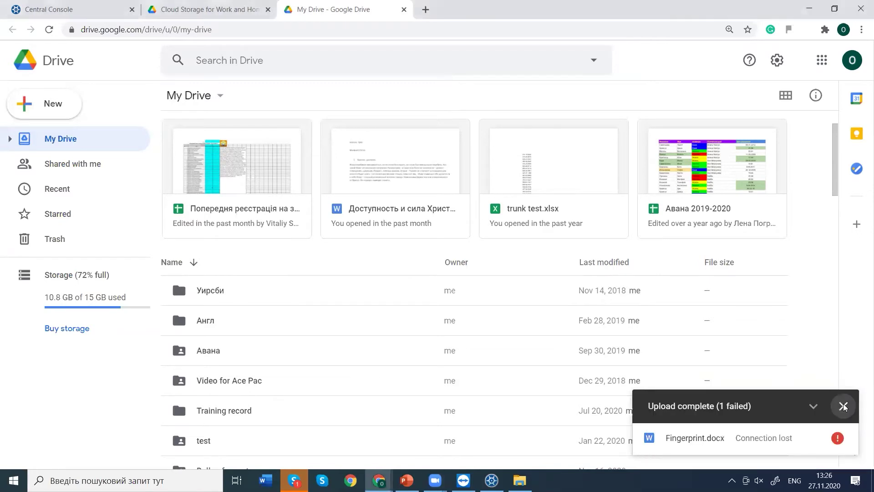
click(842, 405)
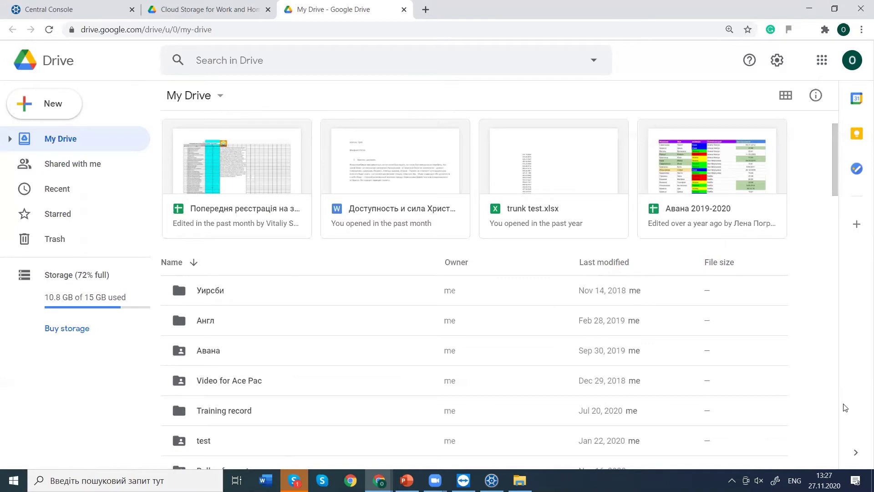
click(110, 17)
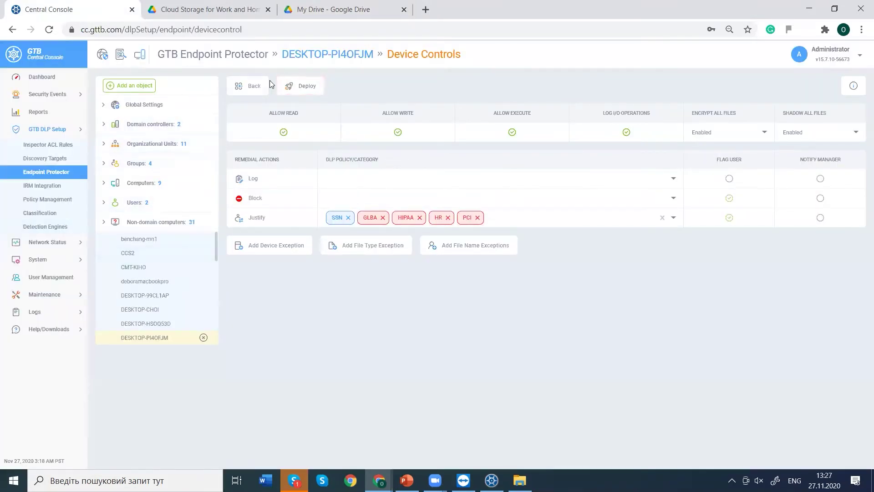
click(33, 274)
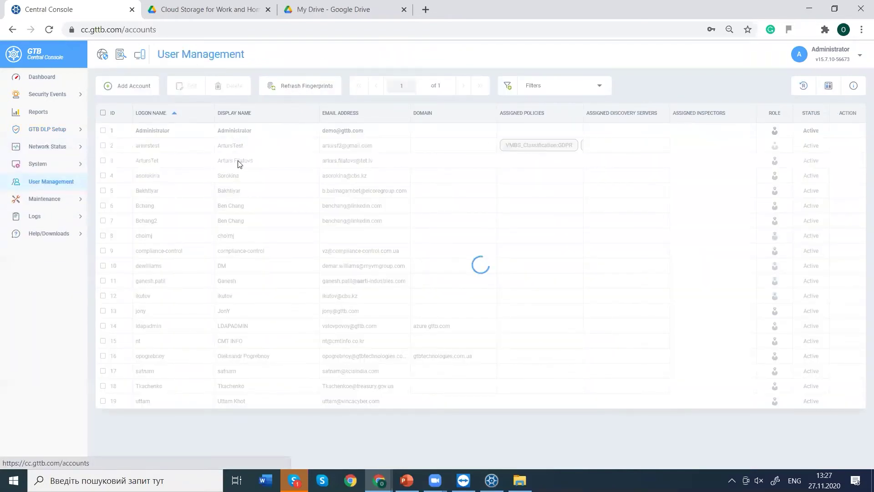
double_click(238, 160)
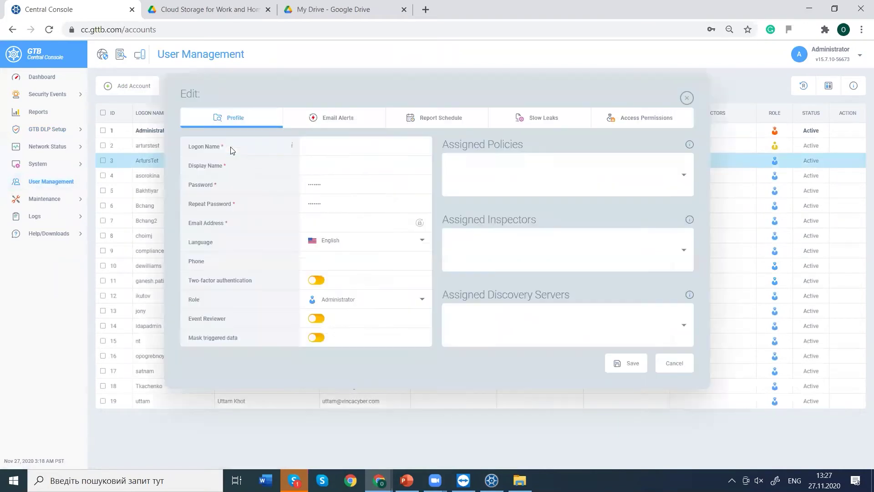
click(324, 127)
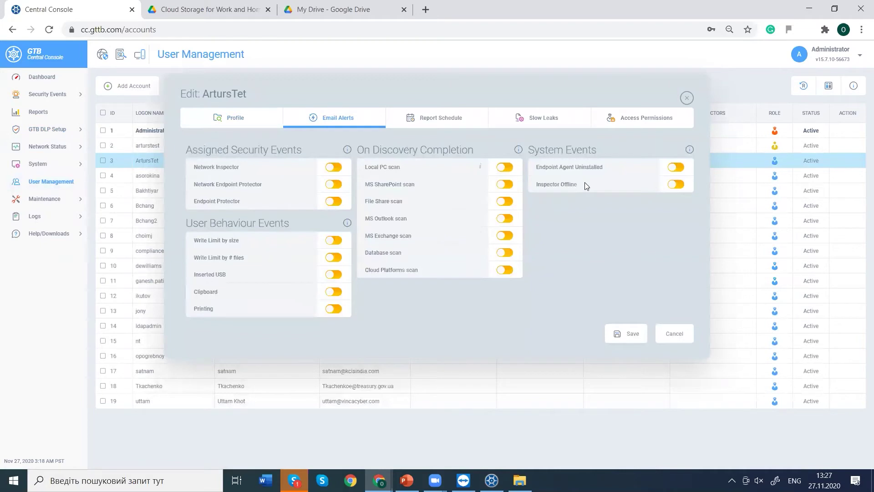
drag(366, 200, 291, 240)
click(462, 340)
click(131, 103)
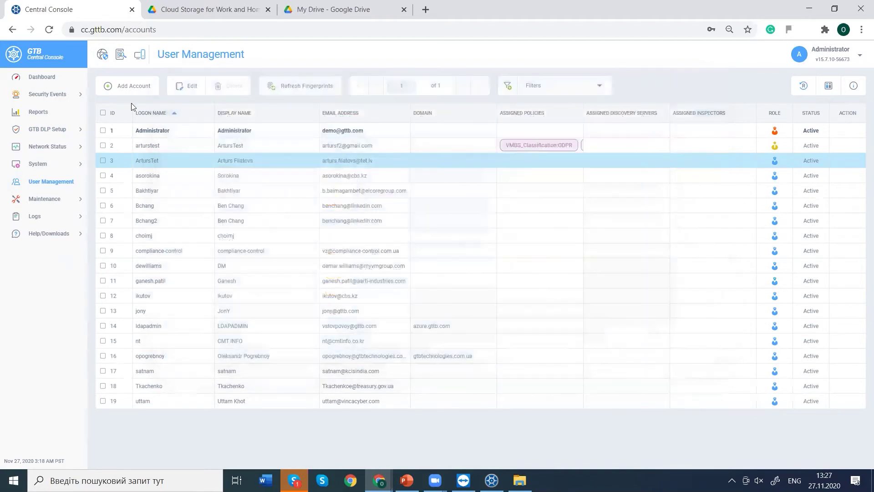
click(47, 130)
click(53, 173)
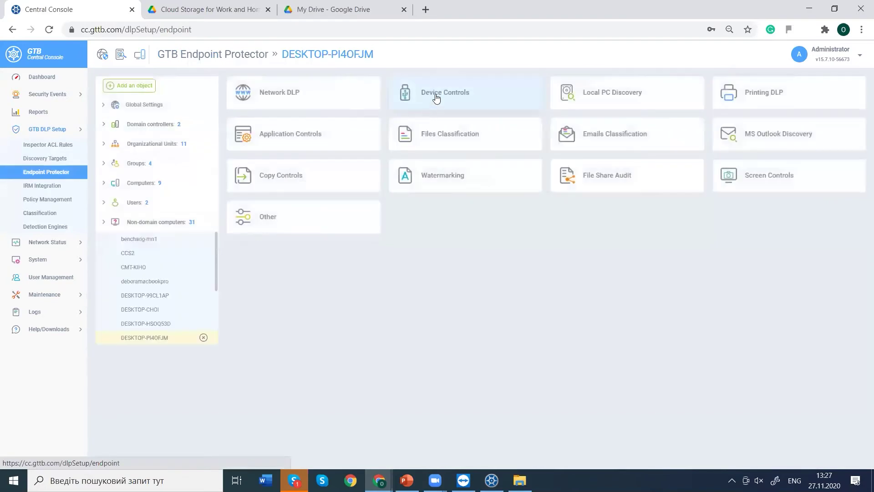
click(435, 94)
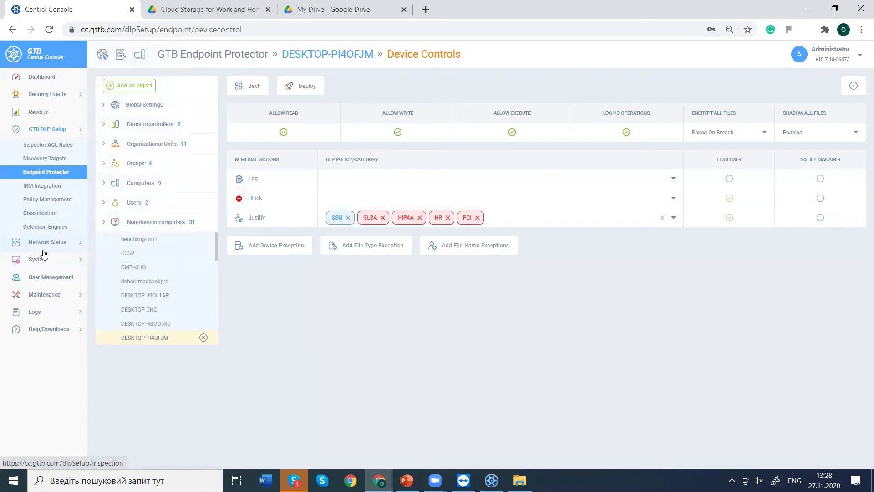
click(54, 278)
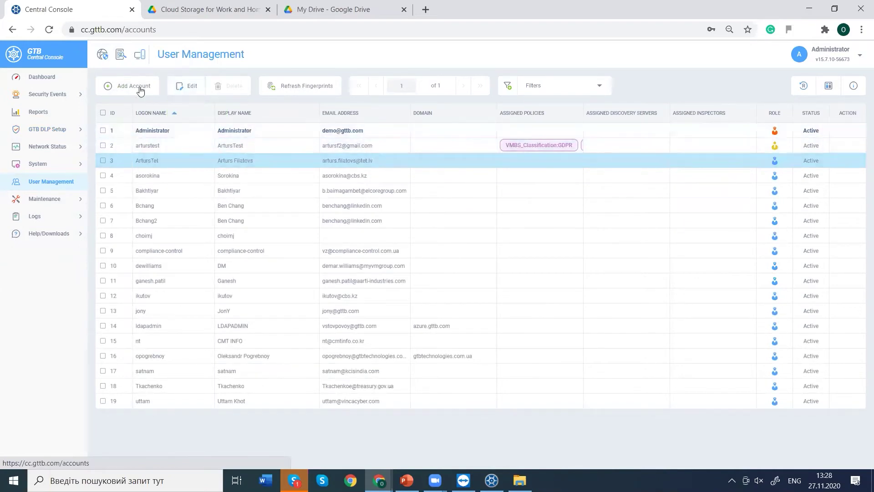
click(53, 163)
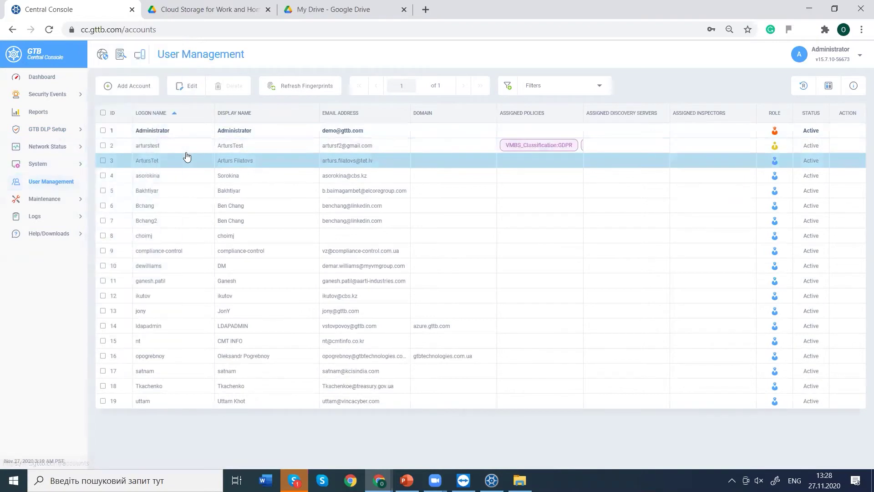
double_click(187, 155)
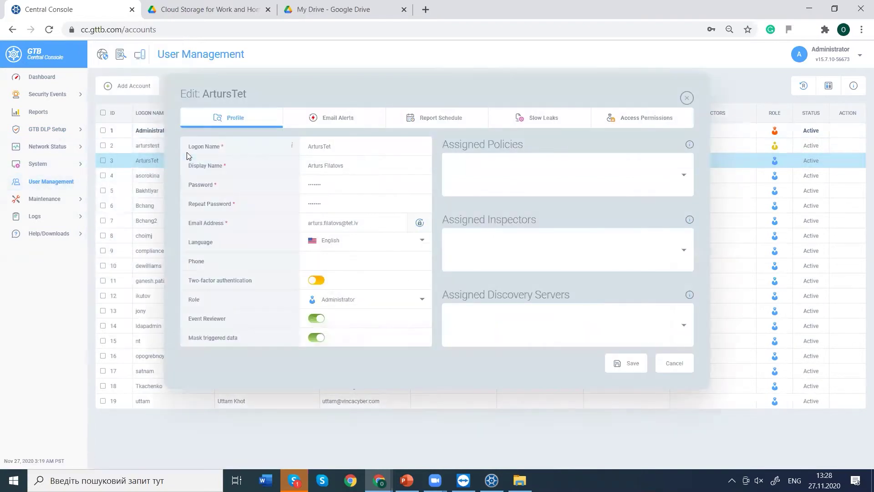
click(618, 123)
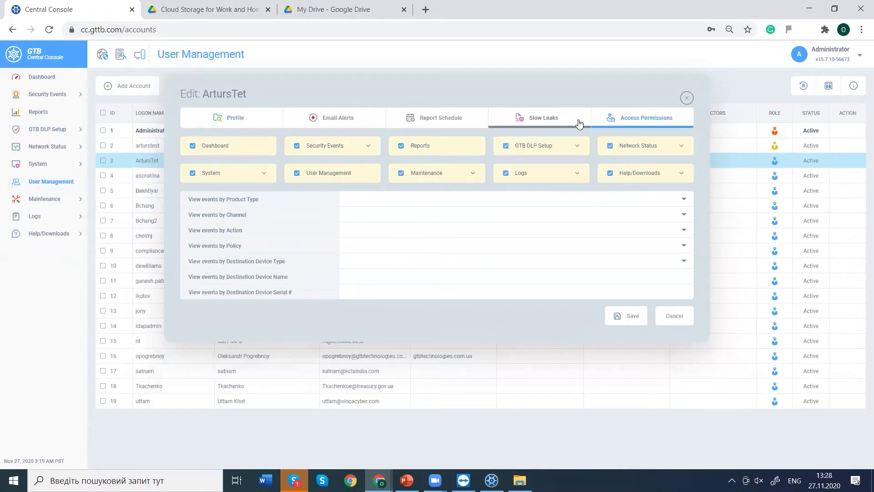
click(546, 124)
Add a new Slow Leaks rule using the Write Limit Reached DLP policy.
click(206, 147)
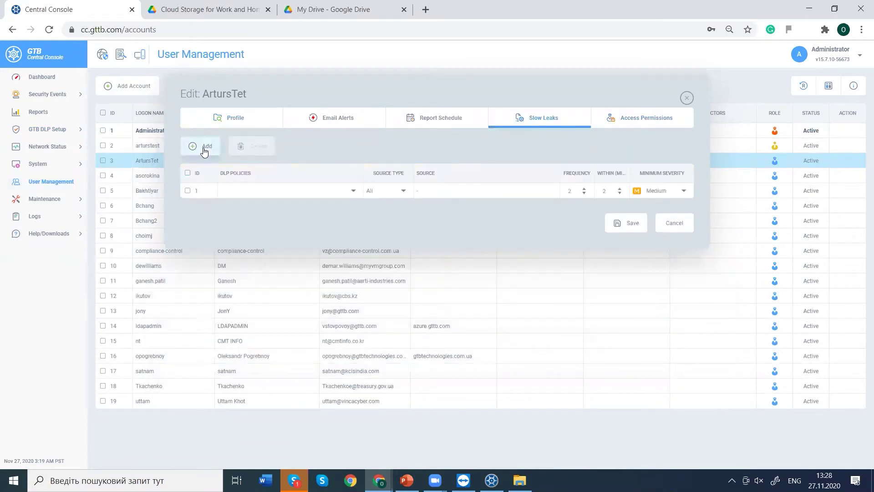
click(224, 193)
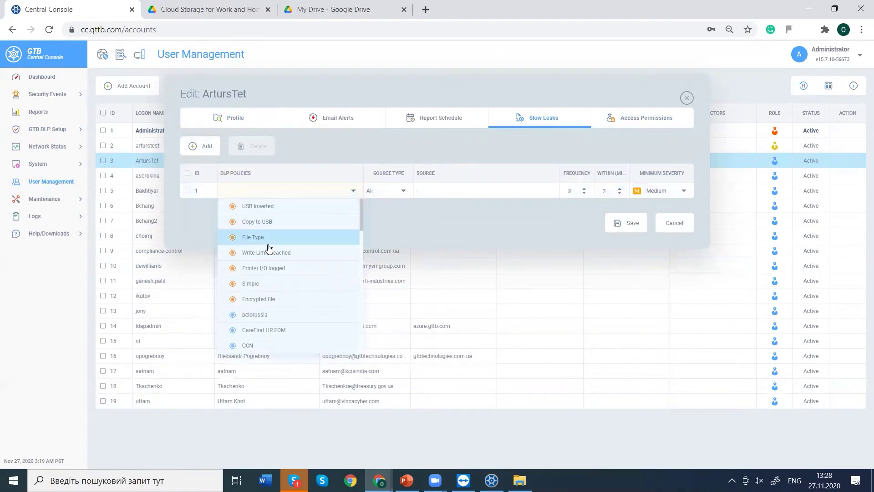
scroll(361, 203, down, 2)
drag(370, 242, 365, 328)
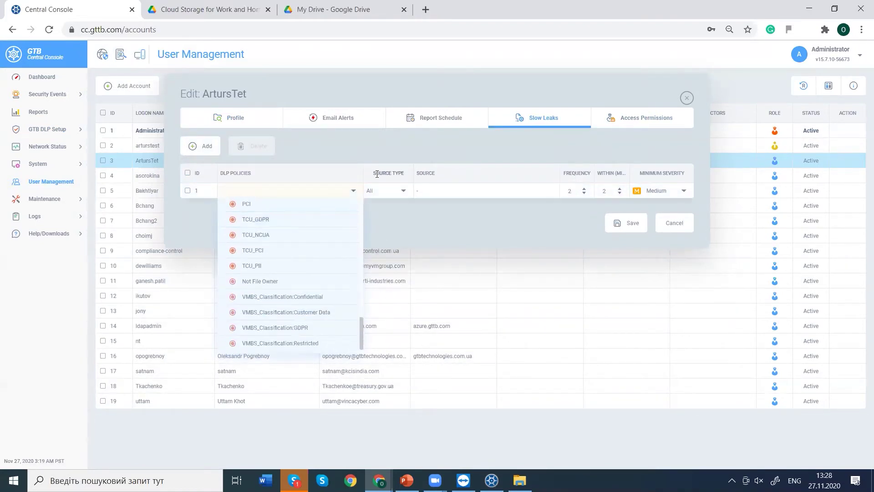
click(319, 188)
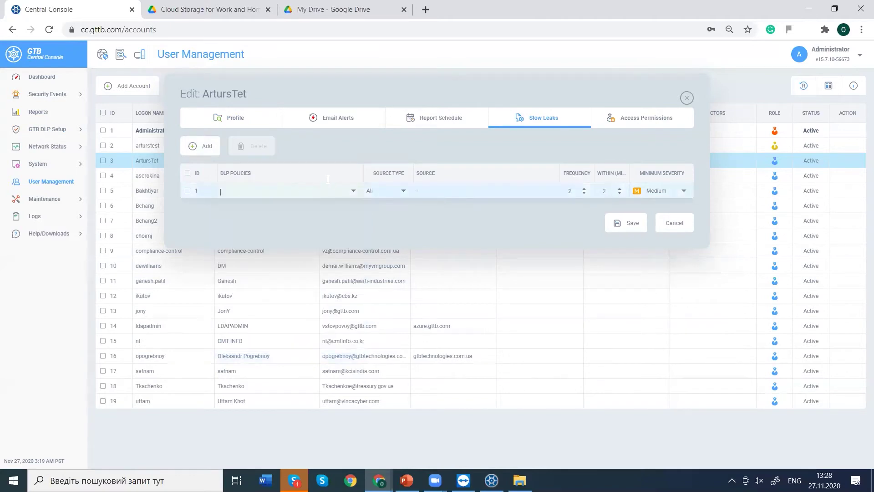
click(334, 191)
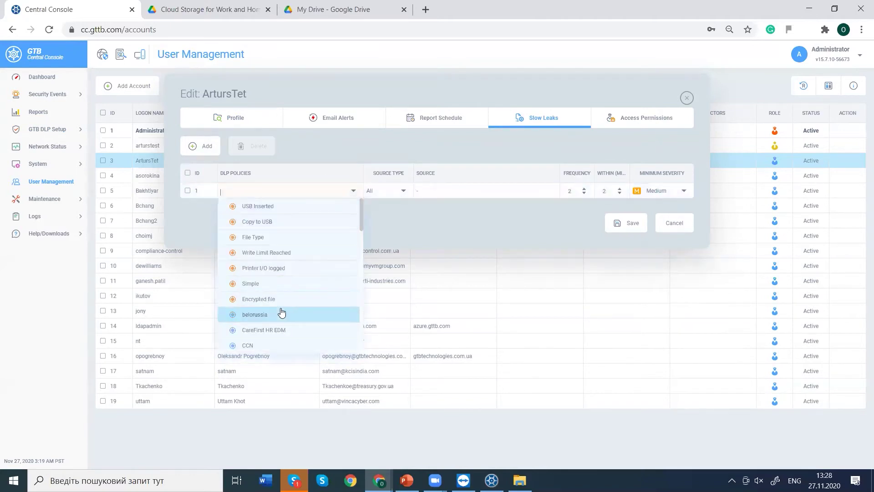
click(277, 254)
click(301, 172)
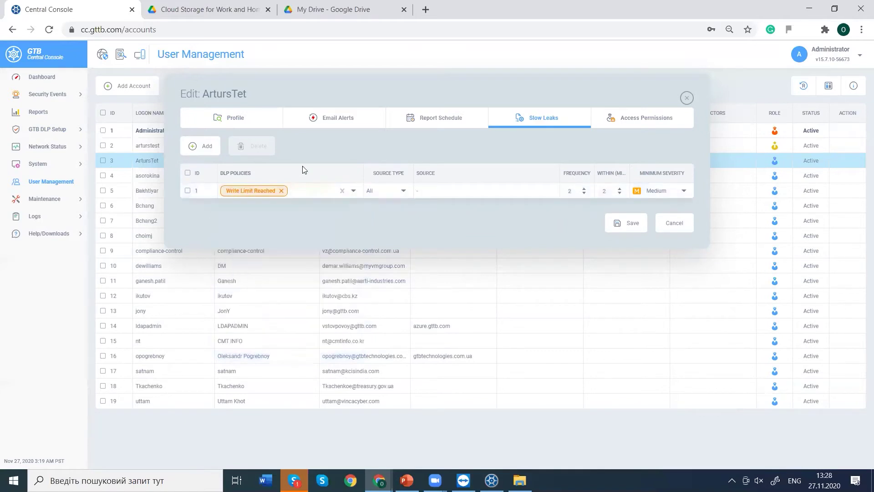
Set the rule's source to IP address 10.24.44.5 and its frequency to 6.
click(384, 192)
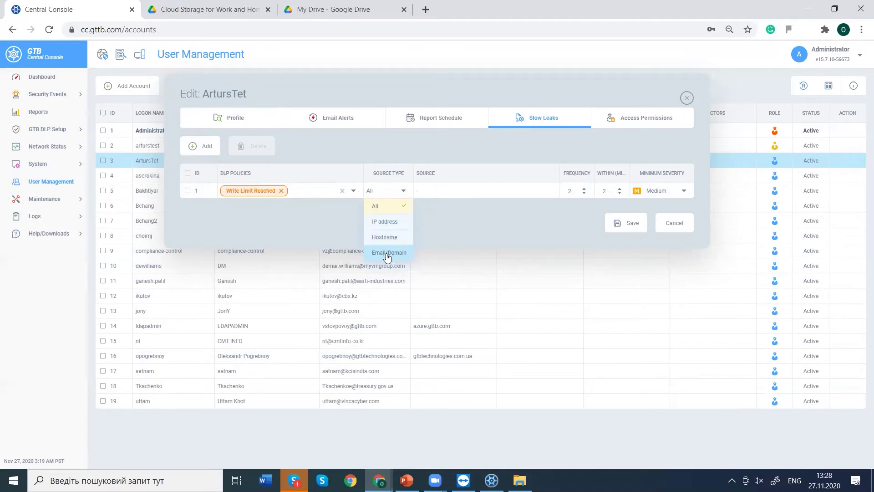
click(390, 223)
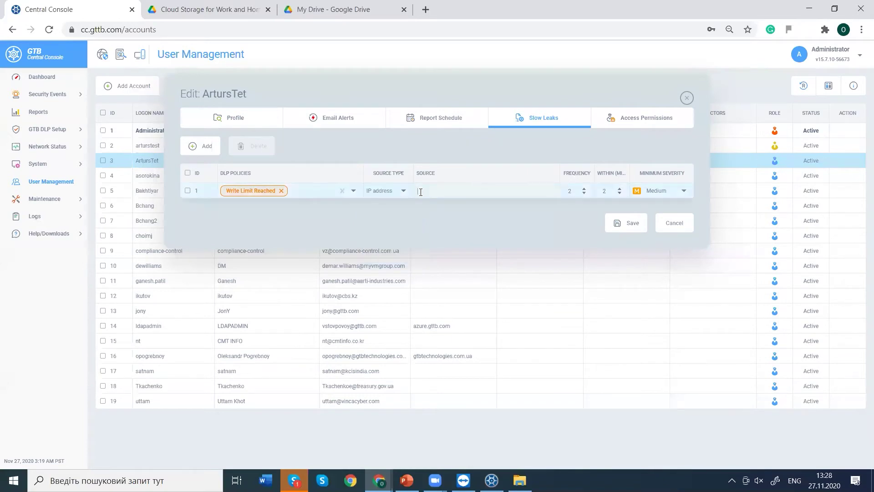
click(421, 191)
text(1)
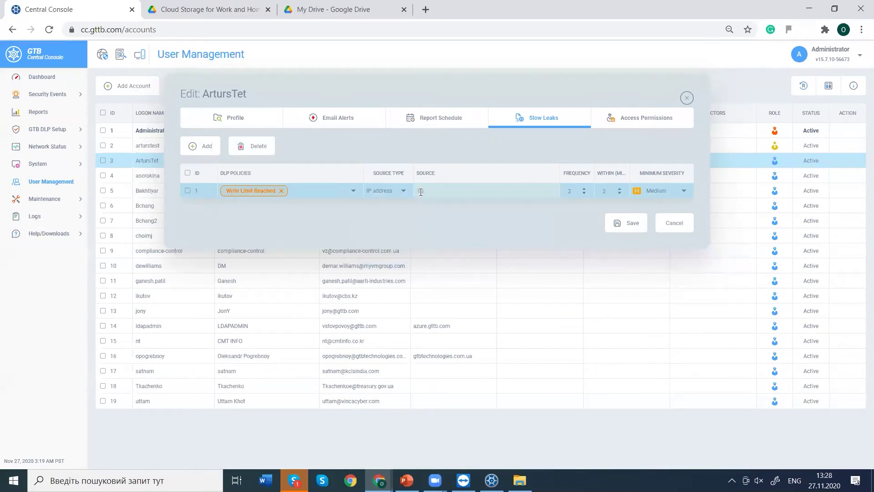
text(0.24.44.5)
click(585, 188)
click(585, 189)
click(584, 188)
click(584, 190)
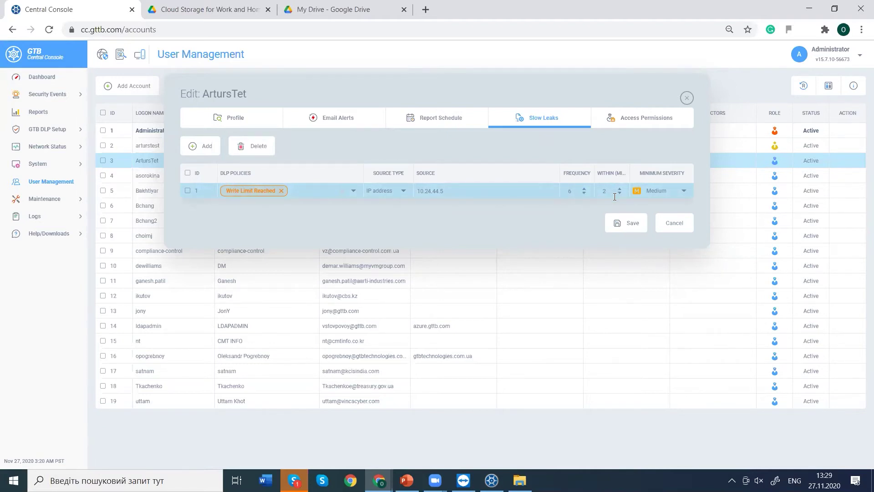
click(664, 192)
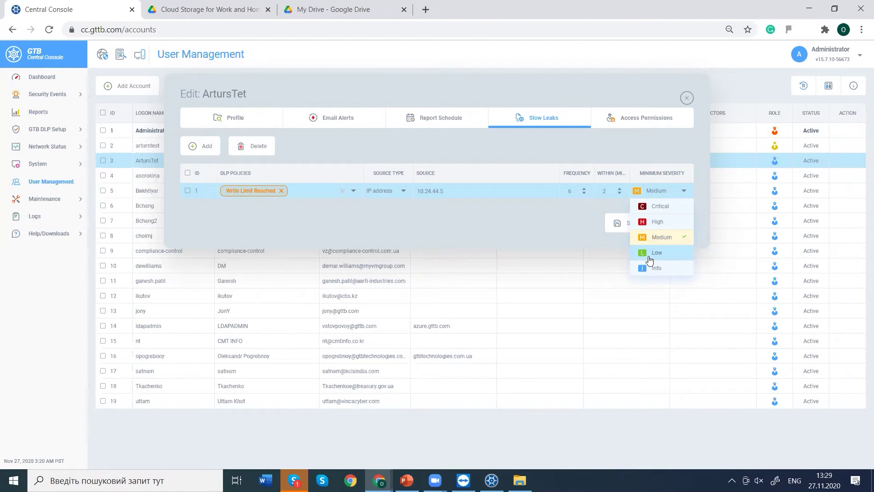
click(581, 237)
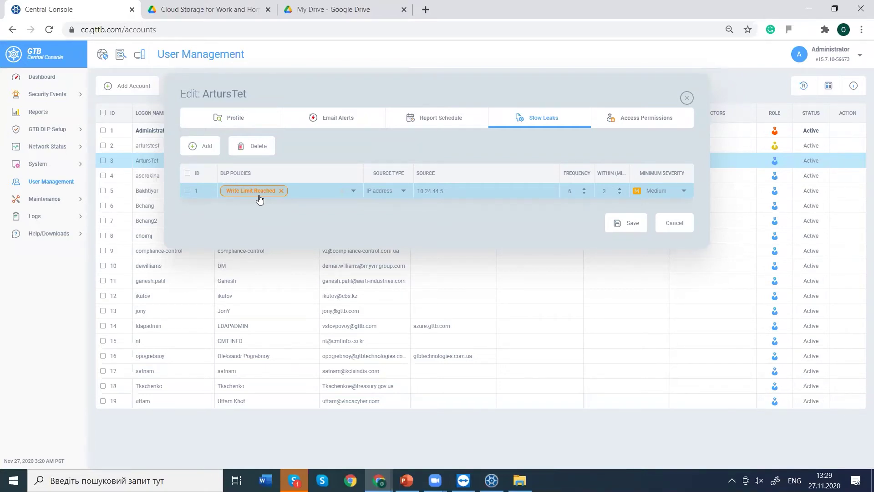
click(671, 221)
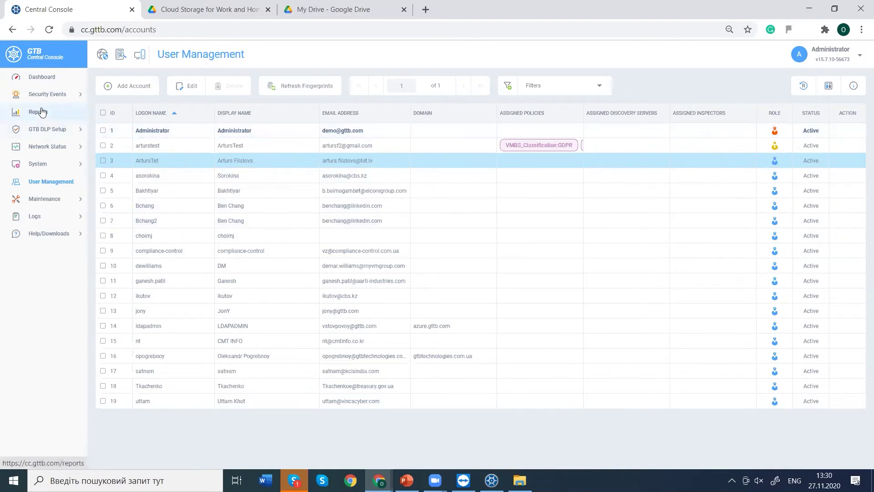
Open File Share Audit under Security Events to list ALEXPP's file events.
mouse_move(51, 125)
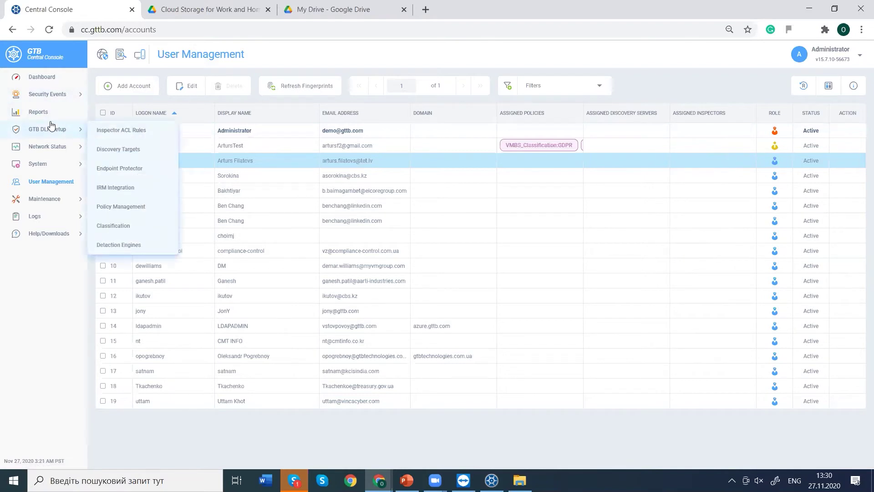
click(46, 94)
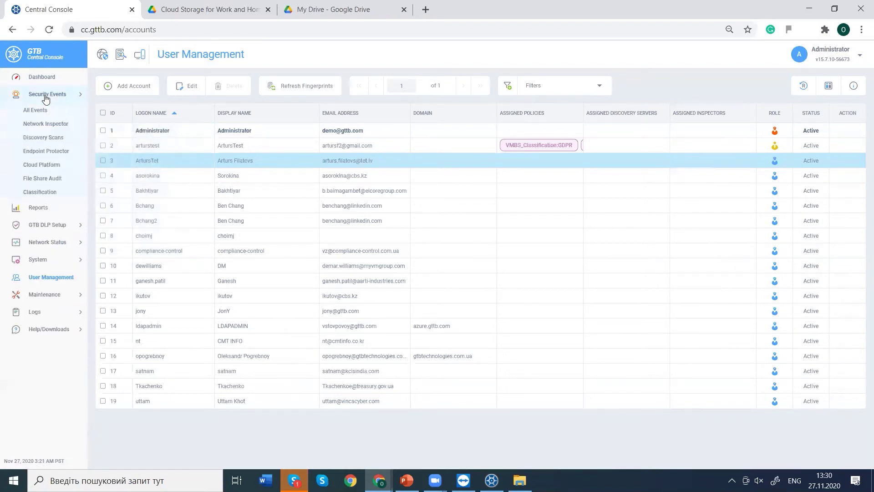
click(42, 181)
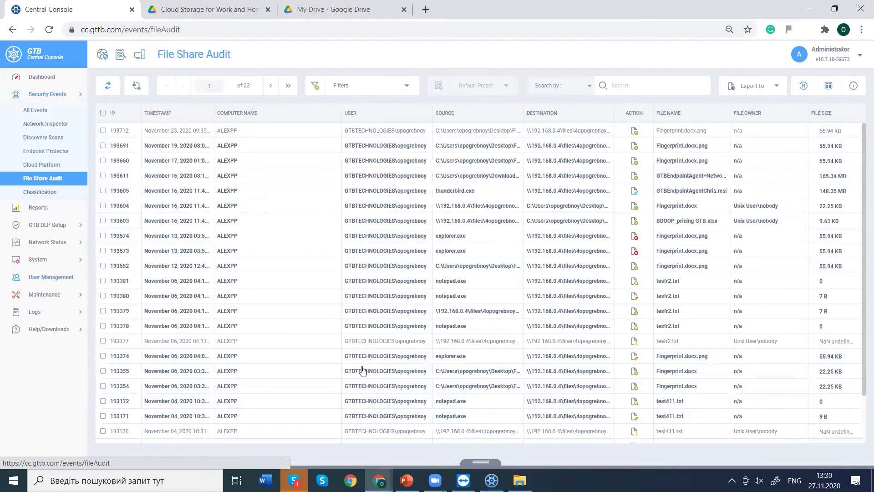
mouse_move(462, 479)
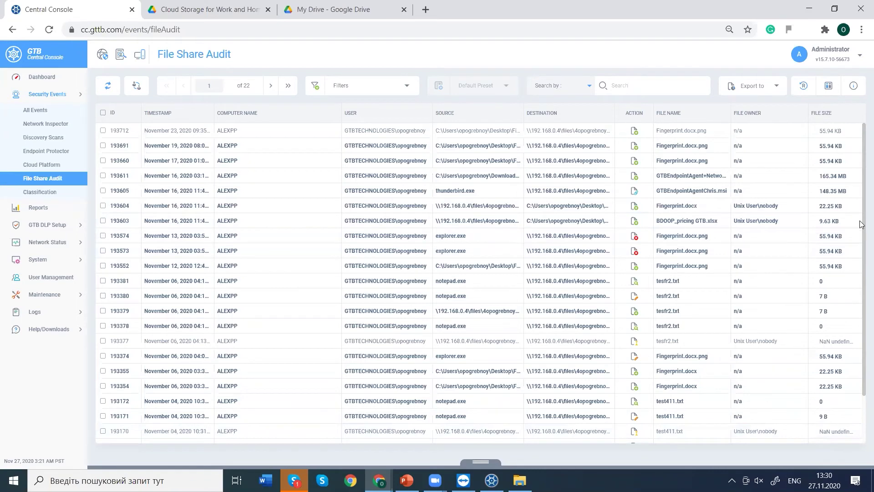
scroll(862, 223, down, 2)
scroll(857, 186, up, 2)
scroll(862, 239, down, 2)
scroll(862, 261, down, 2)
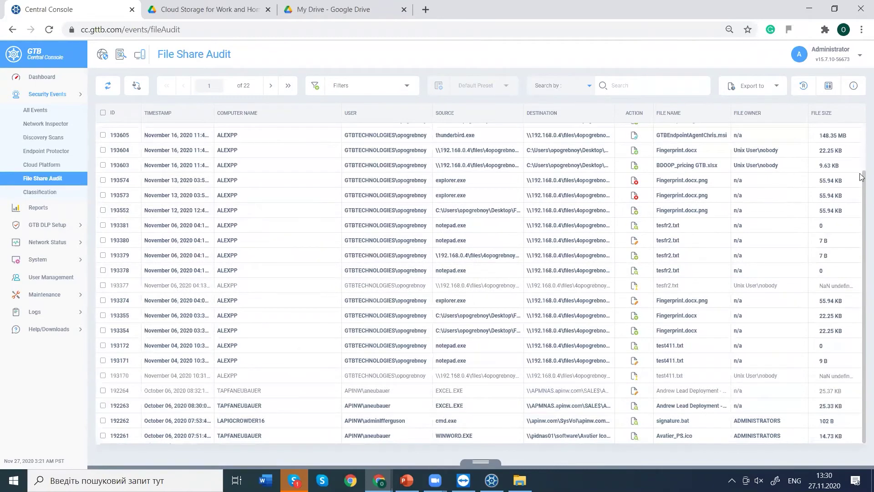
scroll(862, 154, up, 4)
scroll(862, 269, down, 3)
scroll(860, 196, up, 3)
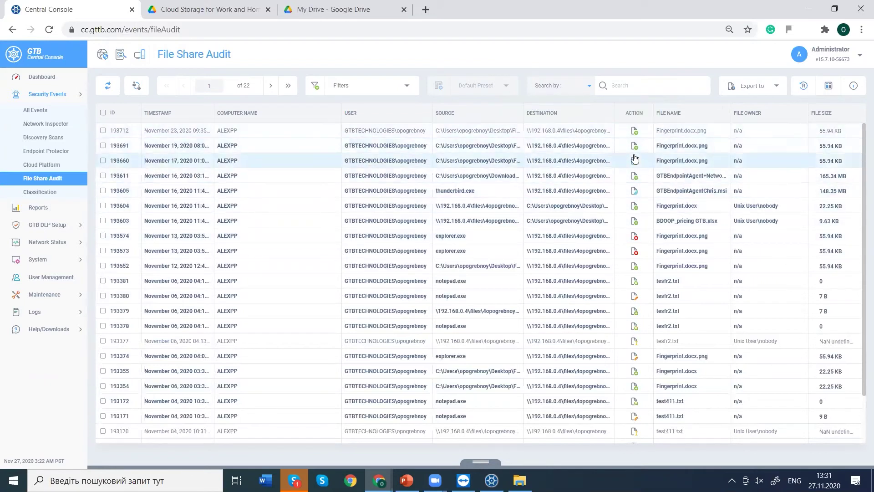
mouse_move(636, 152)
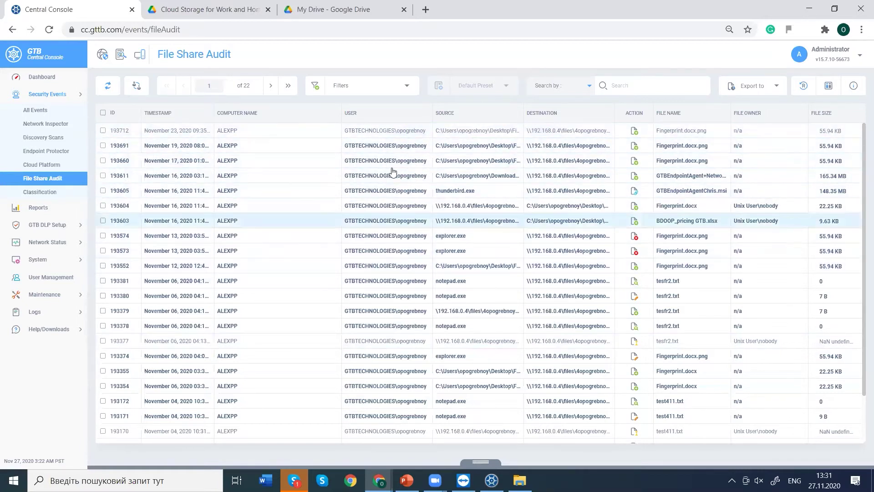
click(633, 134)
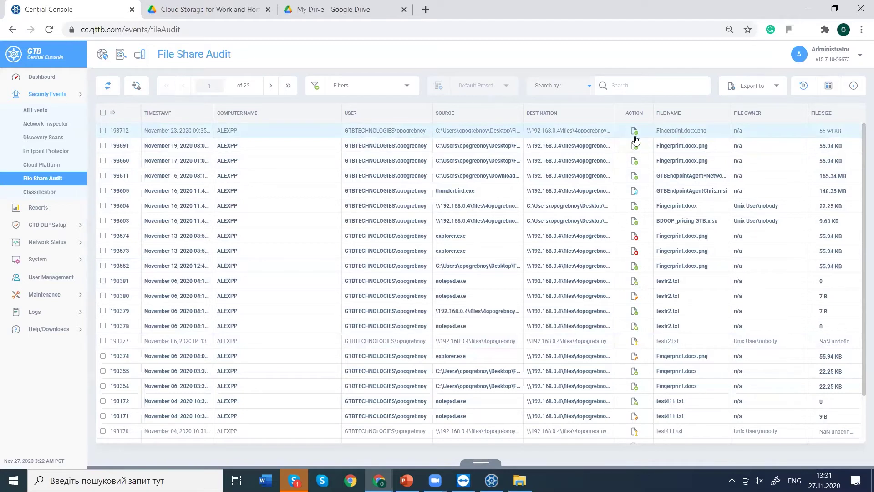
mouse_move(635, 195)
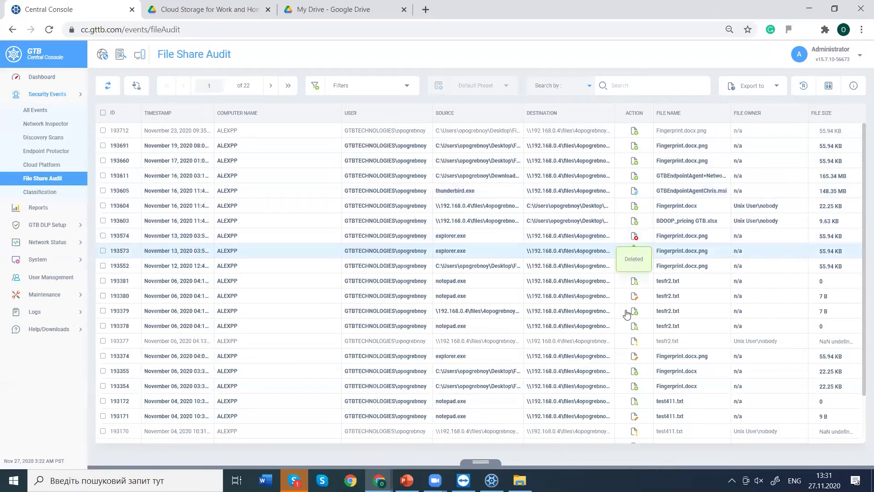
mouse_move(635, 346)
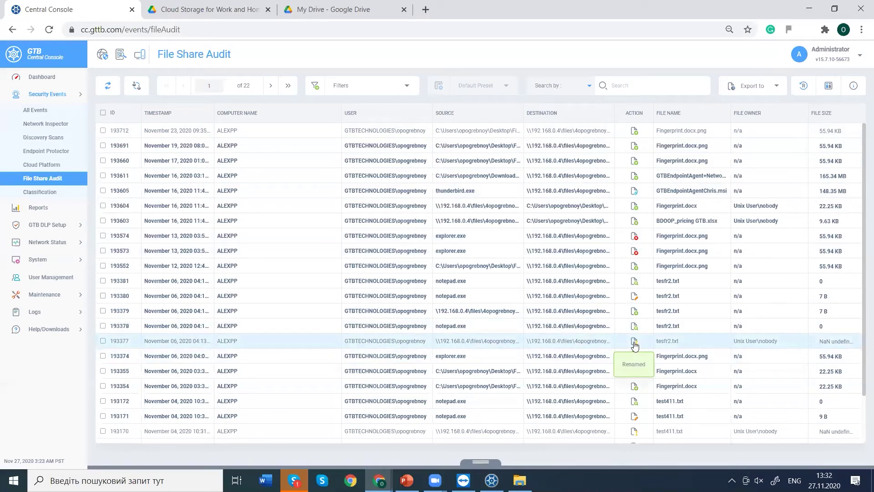
mouse_move(633, 299)
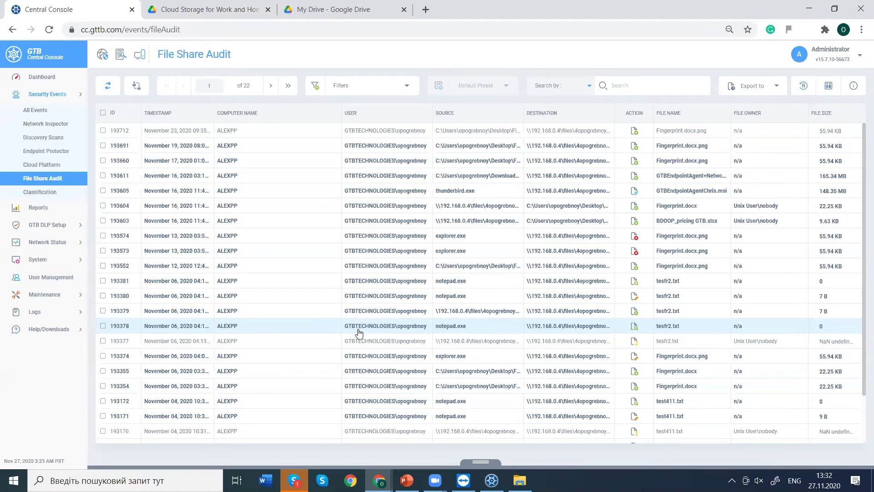
Open the Endpoint Protector log, search for 'finger', clear the search, and reload the page.
click(38, 153)
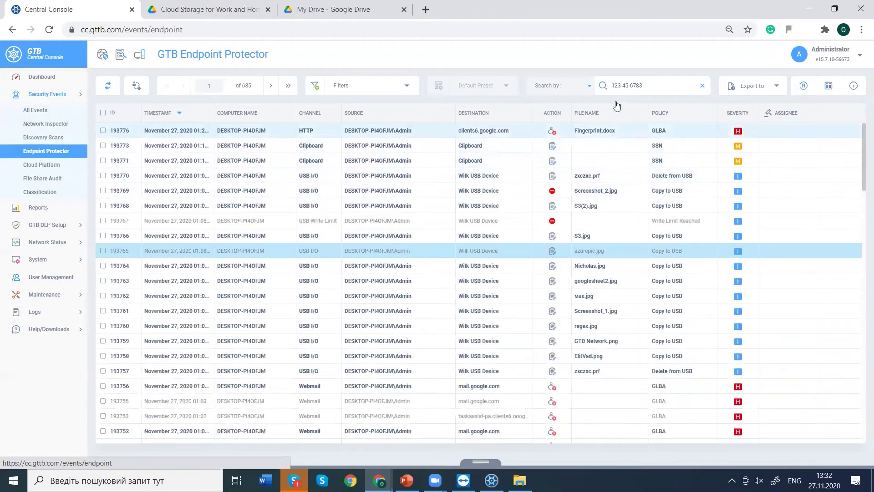
drag(643, 86, 576, 88)
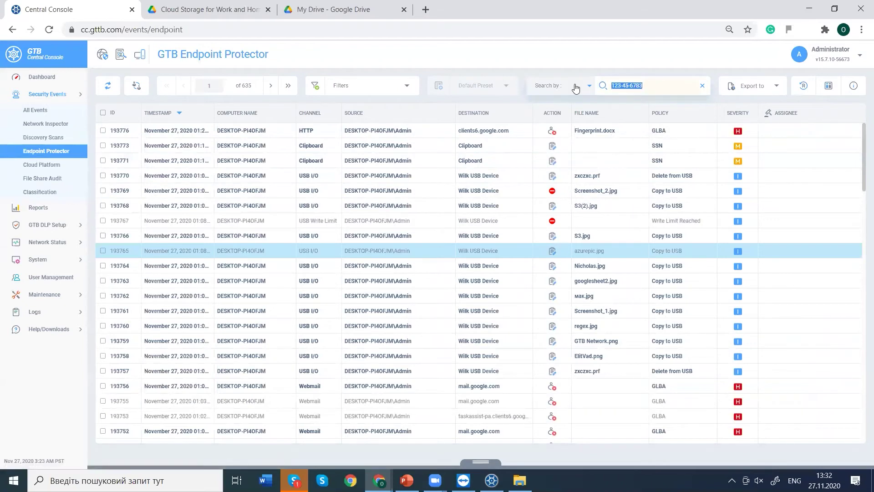
text(finger)
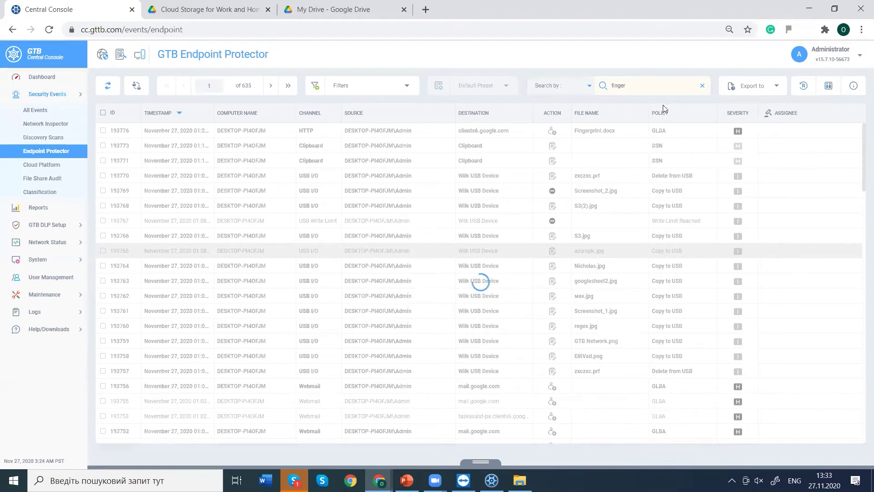
click(618, 86)
click(702, 85)
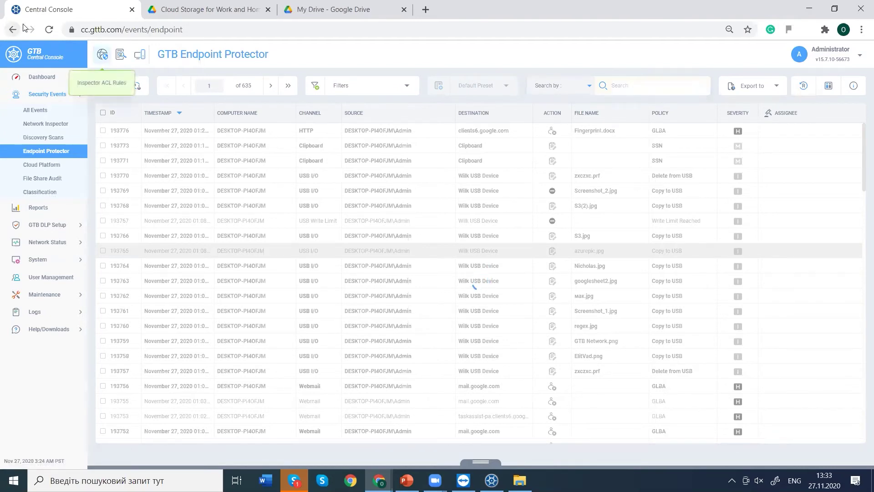
click(51, 31)
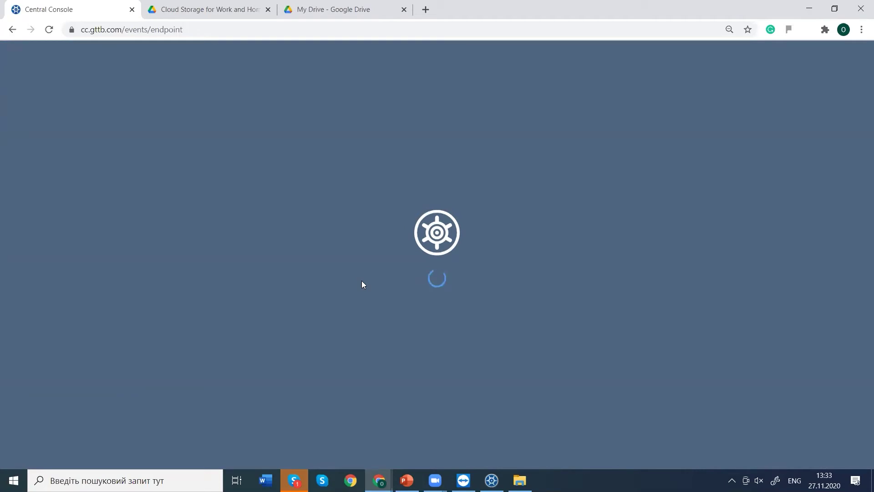
Load cc.gttb.com and scroll the All Events list to the Nov 23 ALEXPP events.
click(133, 30)
text(cc)
key(Return)
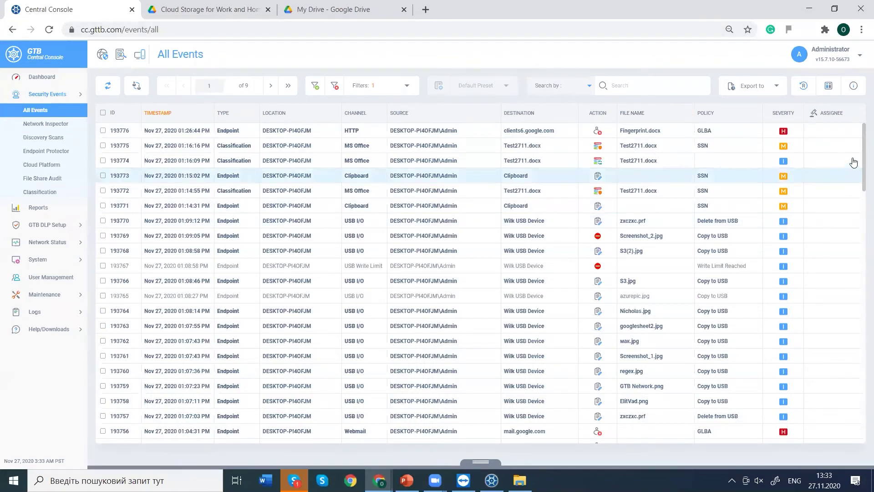
scroll(862, 168, down, 1)
drag(862, 169, 862, 242)
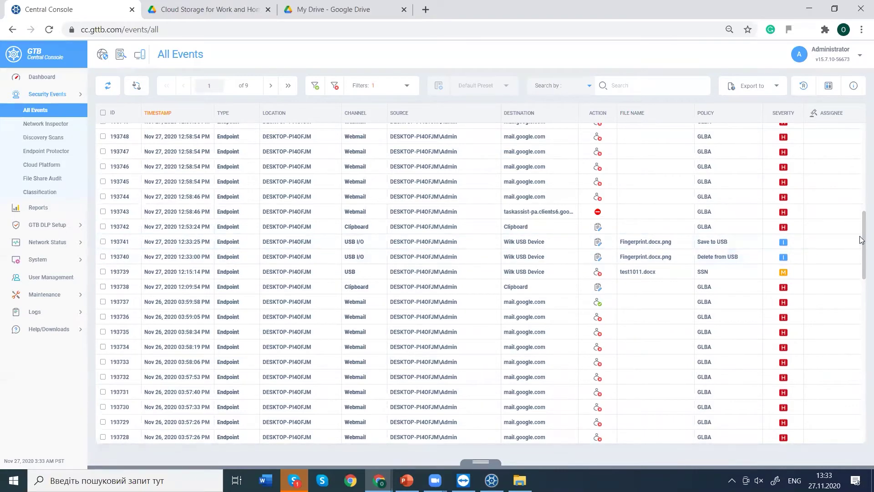
drag(862, 258, 862, 342)
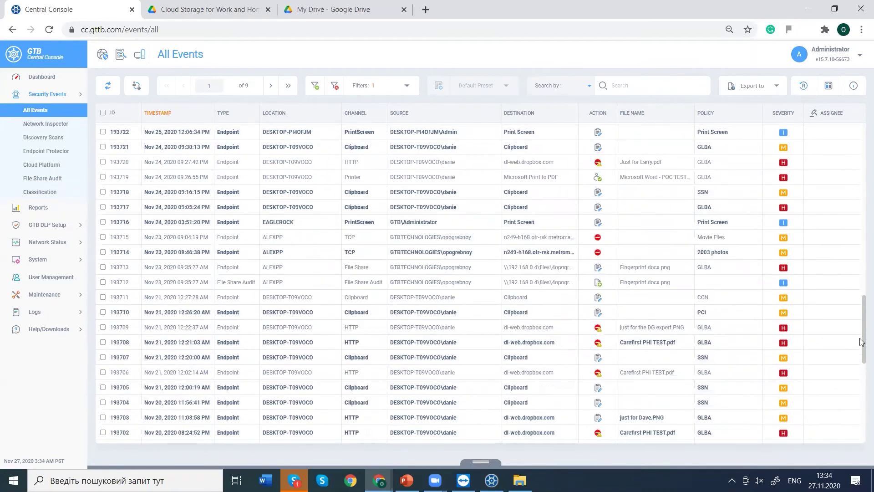
Review event 193713's File Metadata, Device Info, Domain Info and OS Metadata tabs, ending on Summary.
double_click(645, 268)
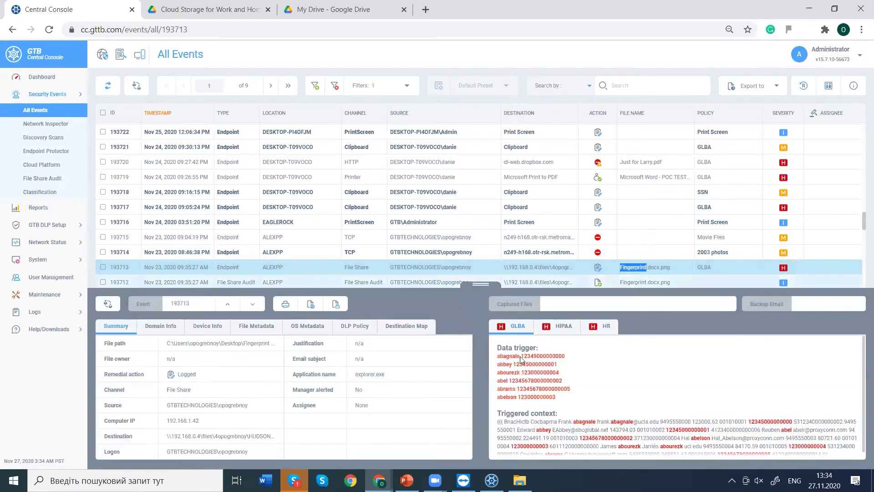
click(268, 325)
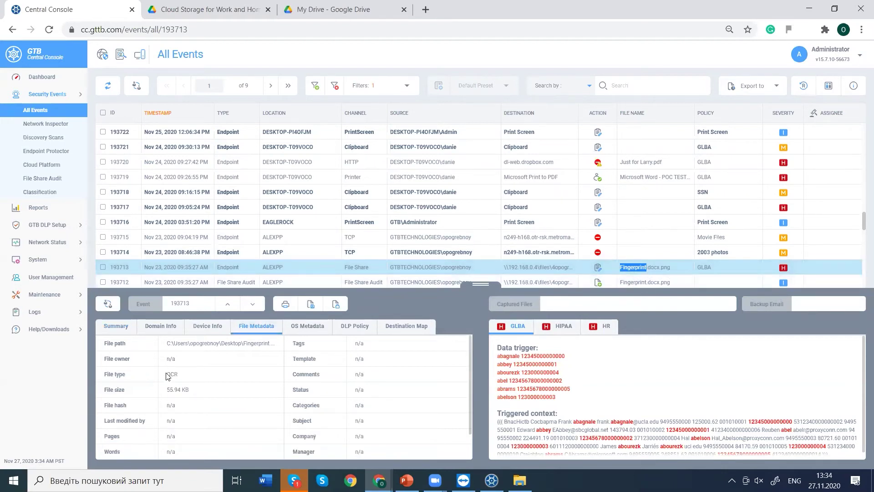
drag(172, 374, 187, 379)
click(201, 330)
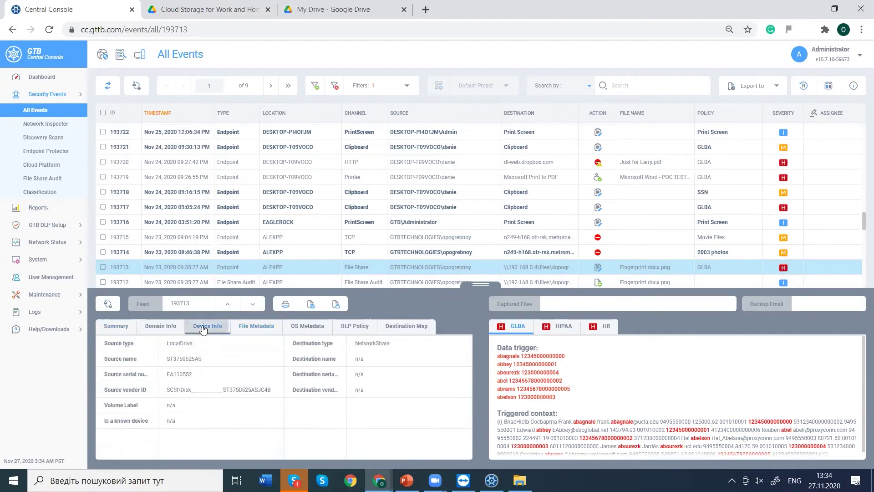
click(160, 326)
click(116, 326)
click(295, 330)
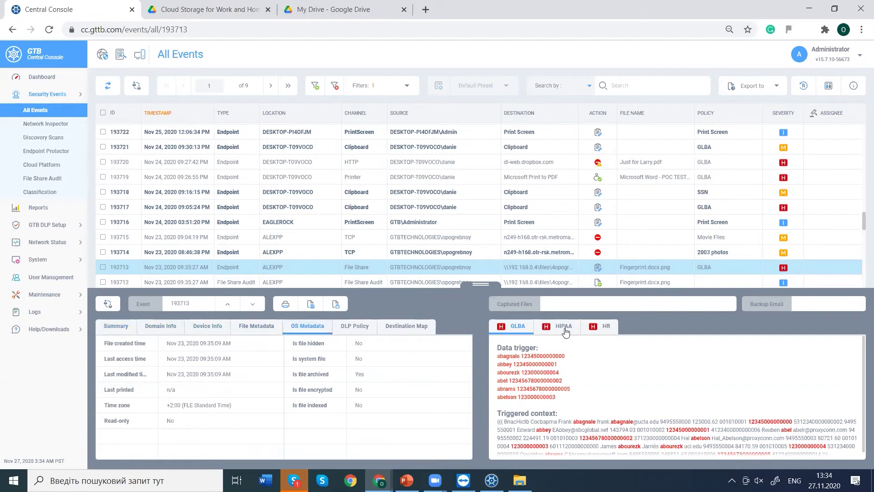
click(115, 326)
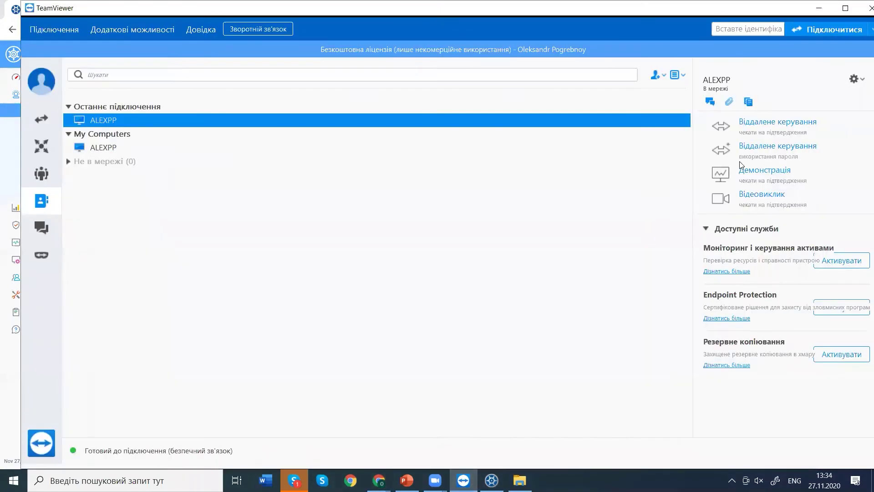
Run a brief remote-control session to ALEXPP, end it, and hide TeamViewer.
click(754, 140)
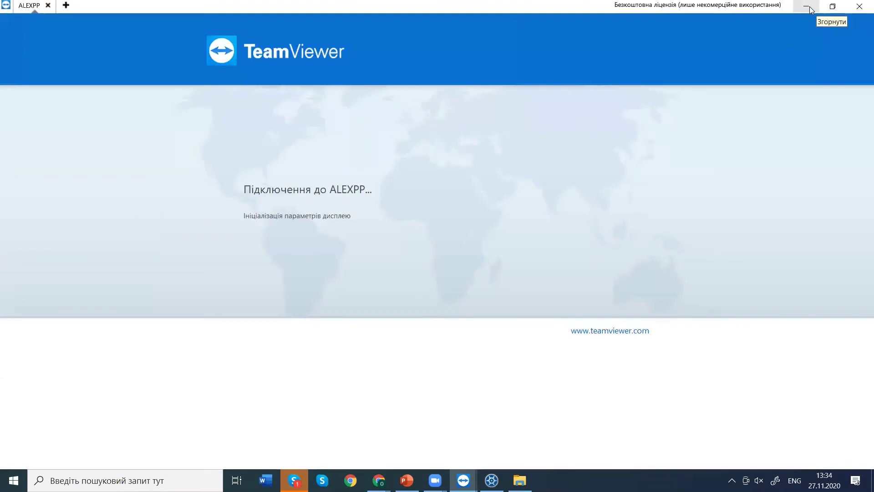
click(860, 7)
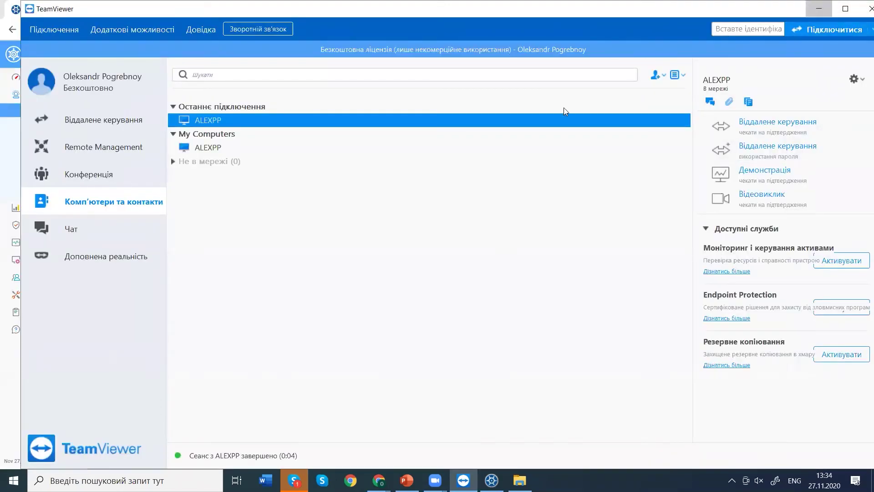
click(819, 9)
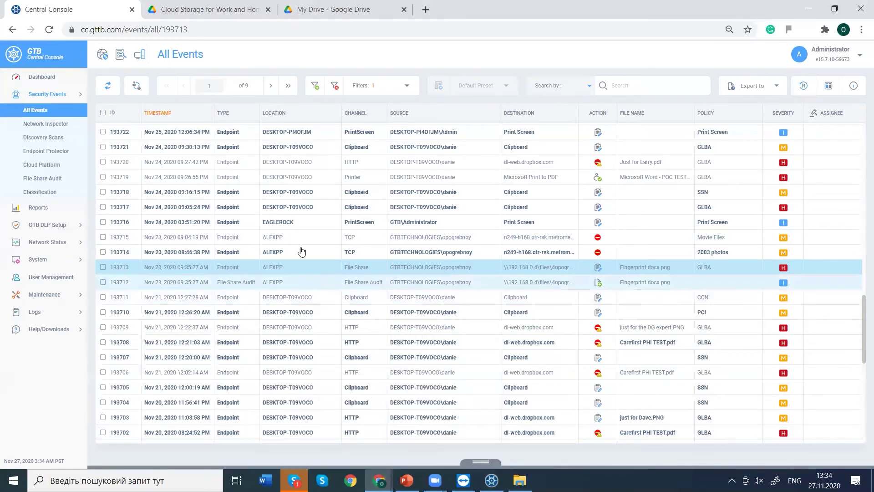
Open DESKTOP-PI4OFJM's Watermarking settings via GTB DLP Setup > Endpoint Protector.
click(75, 240)
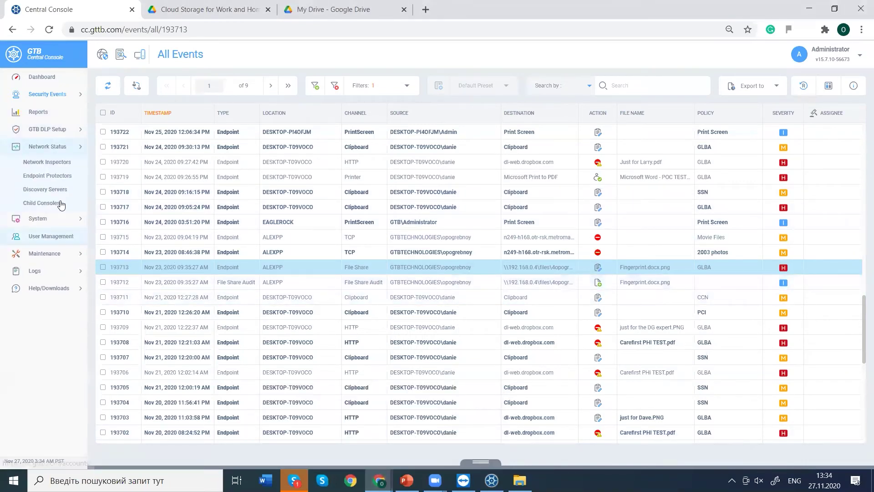
click(50, 129)
click(45, 173)
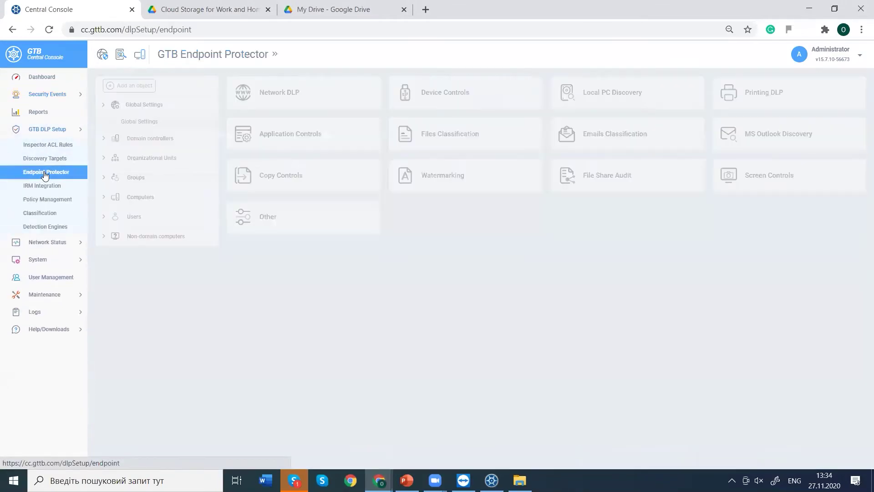
click(485, 171)
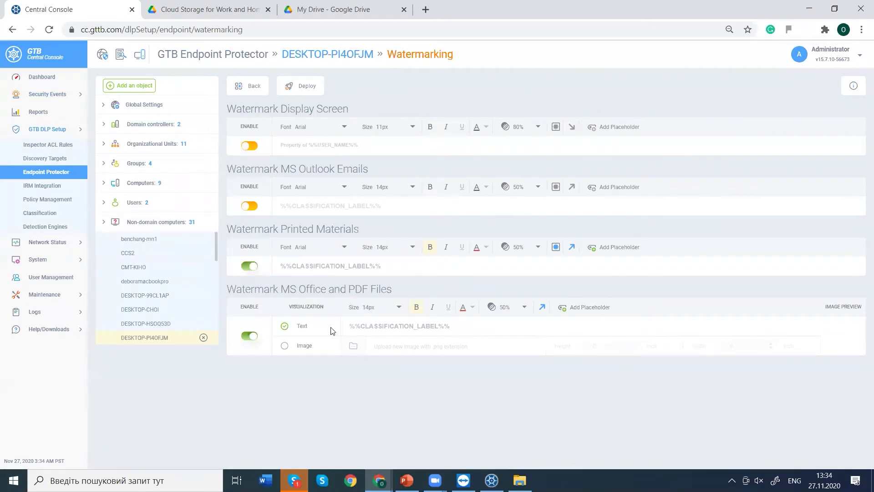
drag(236, 229, 357, 230)
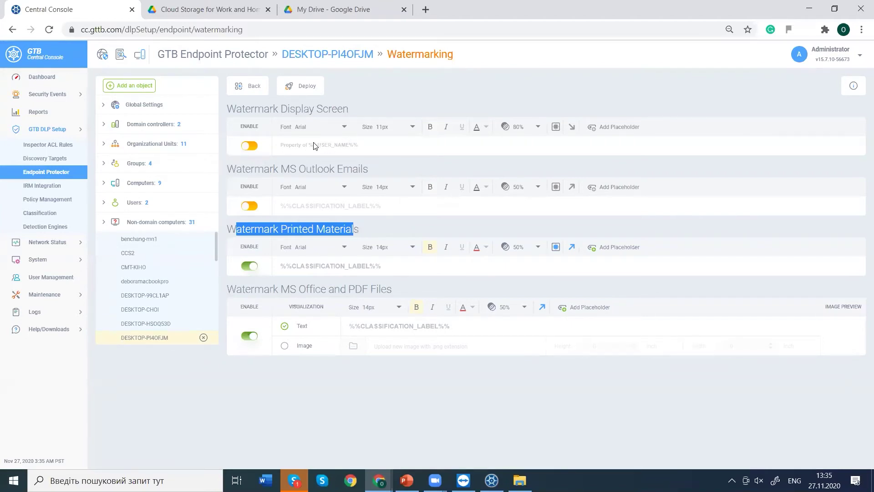
Enable and deploy the Display Screen watermark, then move it to the top-left position.
click(251, 148)
click(302, 86)
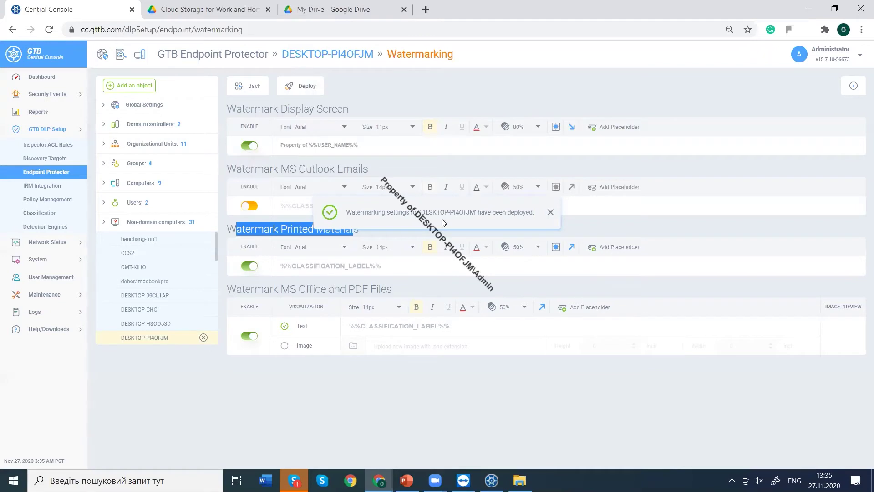
click(556, 126)
click(536, 158)
click(572, 127)
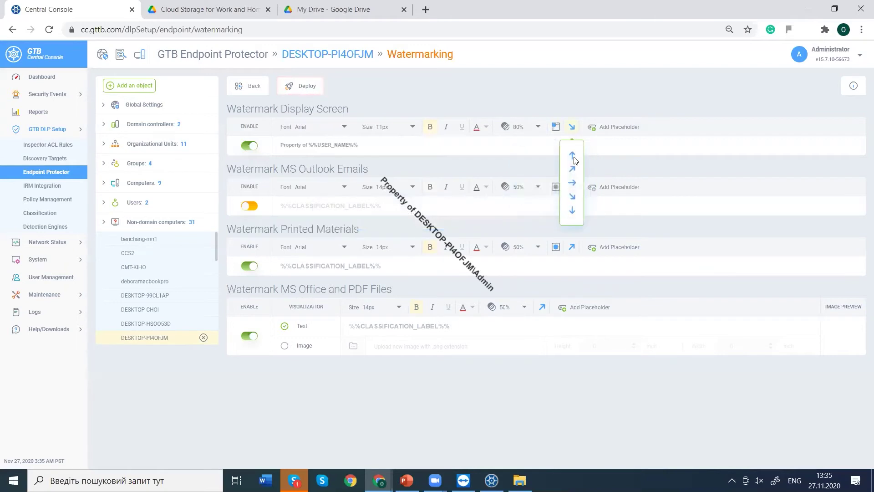
Keep the diagonal text direction and set screen watermark opacity to 50%, deploying both changes.
click(573, 196)
click(289, 89)
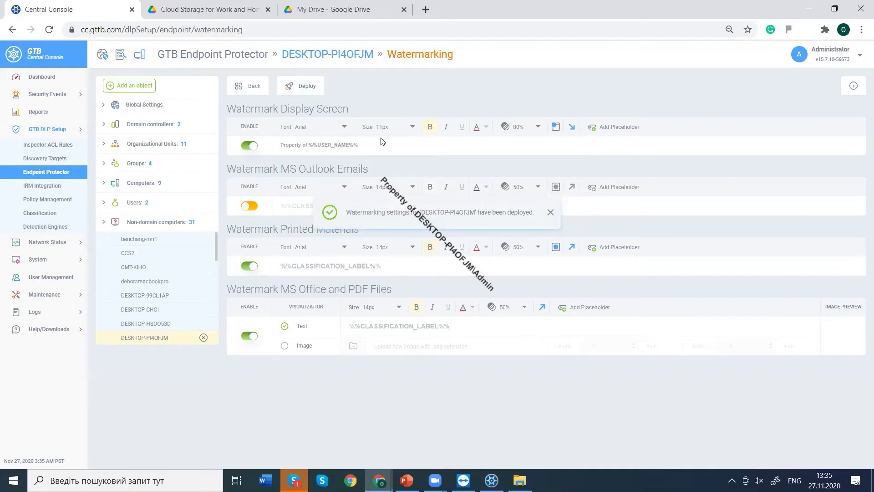
click(519, 126)
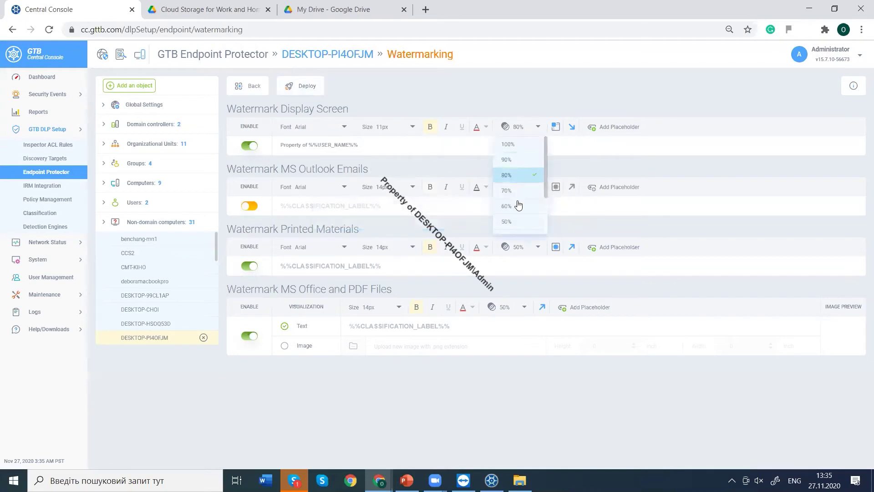
click(515, 221)
click(299, 86)
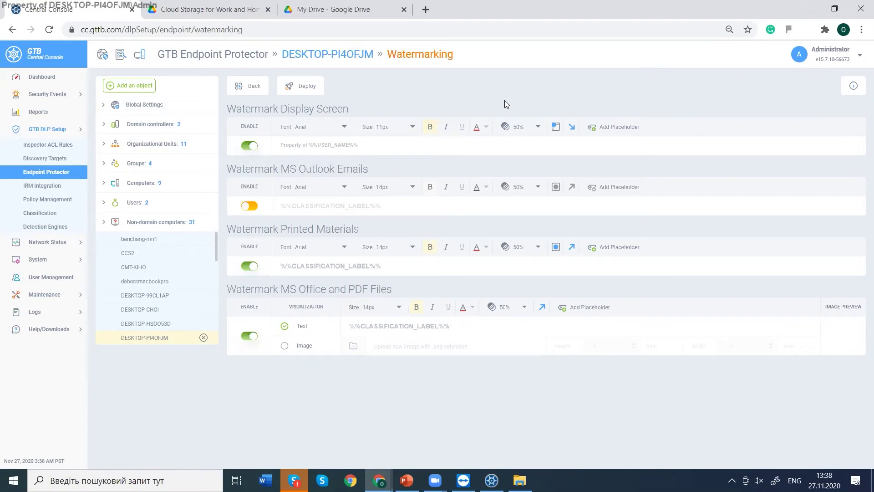
Raise the screen watermark opacity to 90% and return to the endpoint's module overview.
click(516, 128)
click(514, 159)
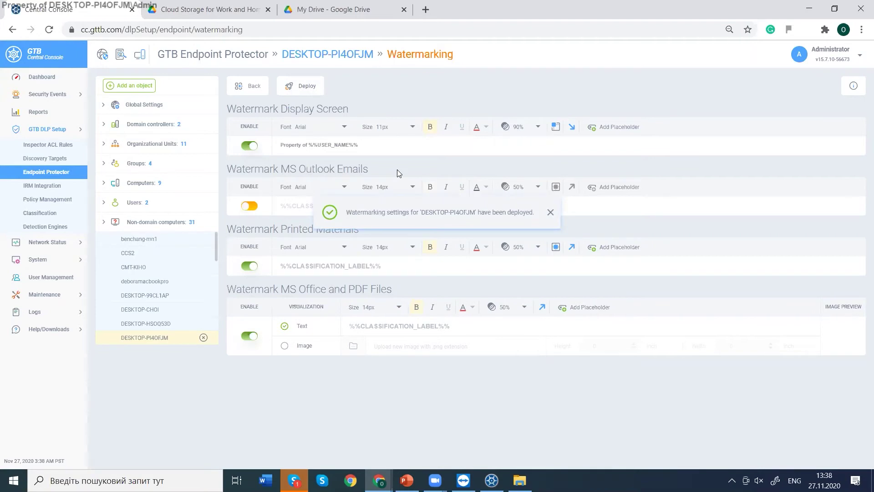
click(253, 80)
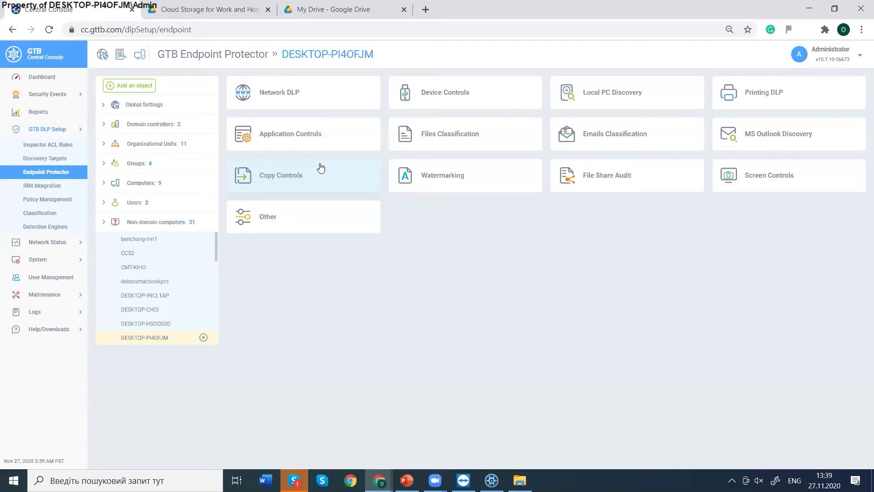
Look into File Share Audit, then open Screen Controls for DESKTOP-PI4OFJM.
click(634, 173)
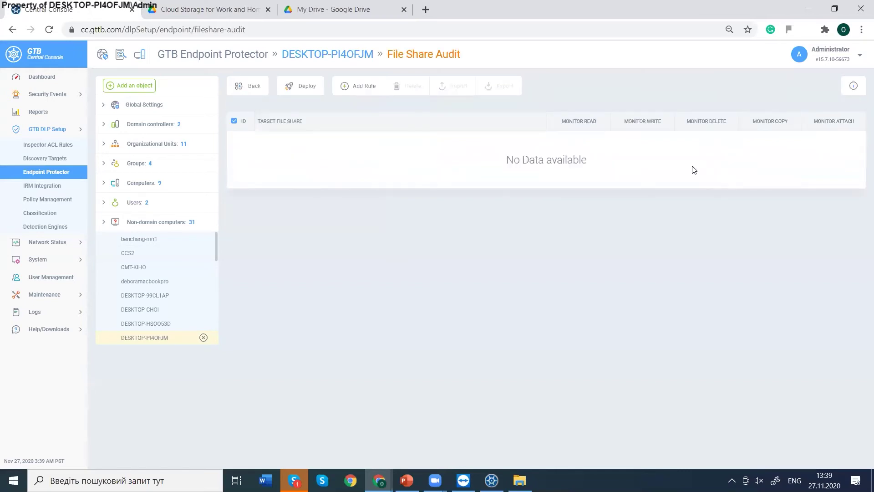
click(255, 87)
click(718, 176)
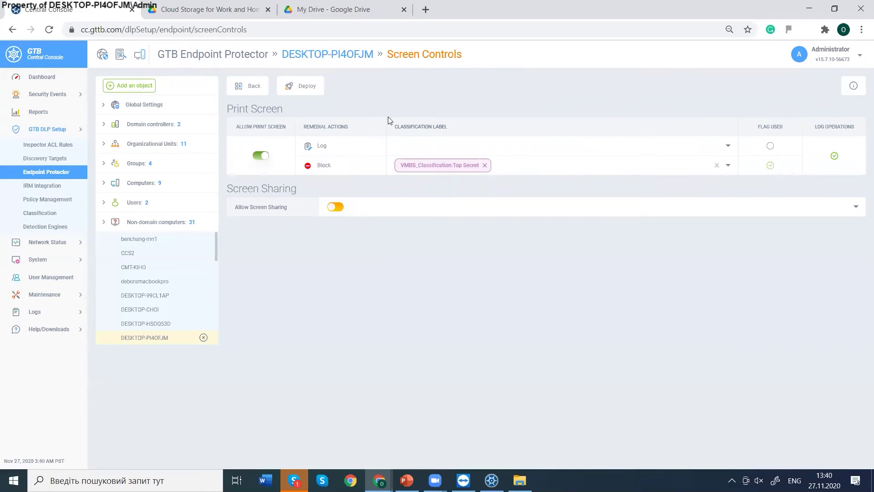
Keep Print Screen allowed and add VMBS_Classification:Customer Data to the Log labels.
drag(278, 110, 258, 111)
click(239, 110)
click(258, 156)
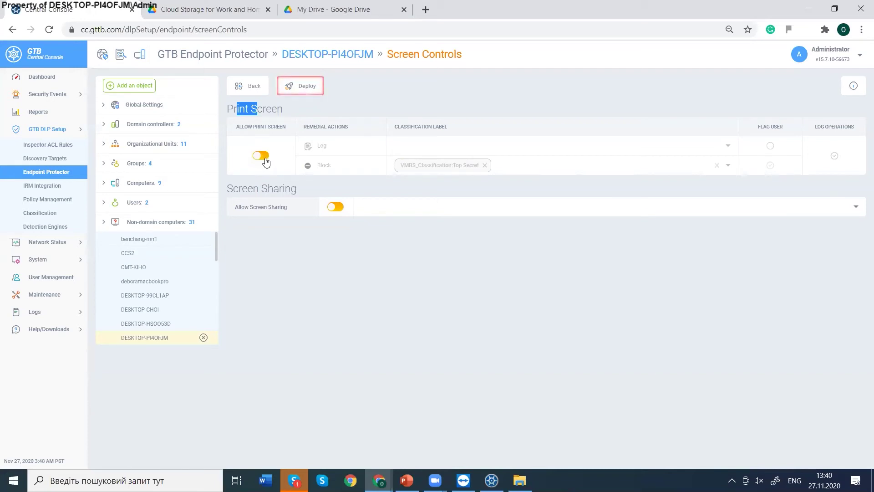
click(266, 161)
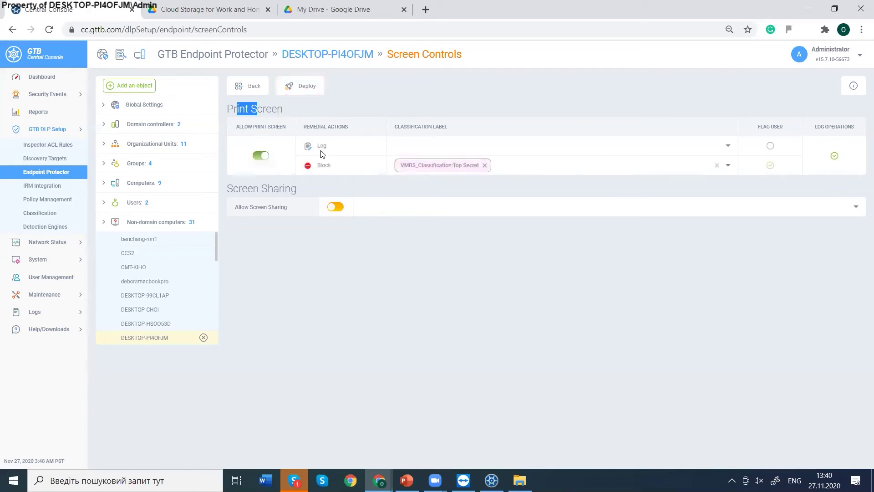
click(395, 150)
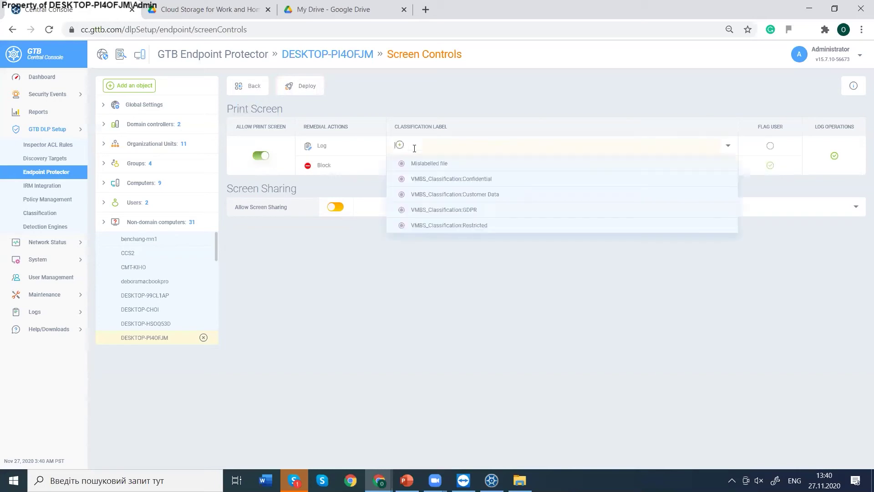
click(435, 195)
click(425, 104)
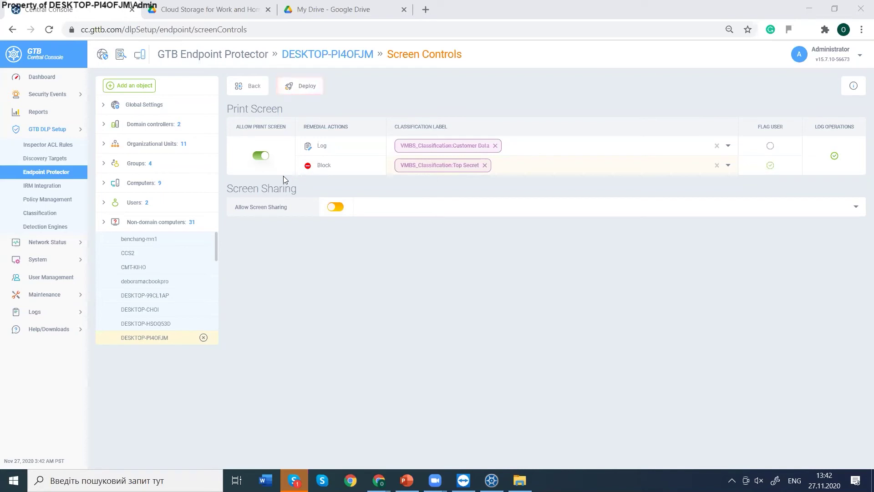
Allow Screen Sharing on DESKTOP-PI4OFJM with the VMBS_Classification:Confidential label.
drag(280, 187, 245, 177)
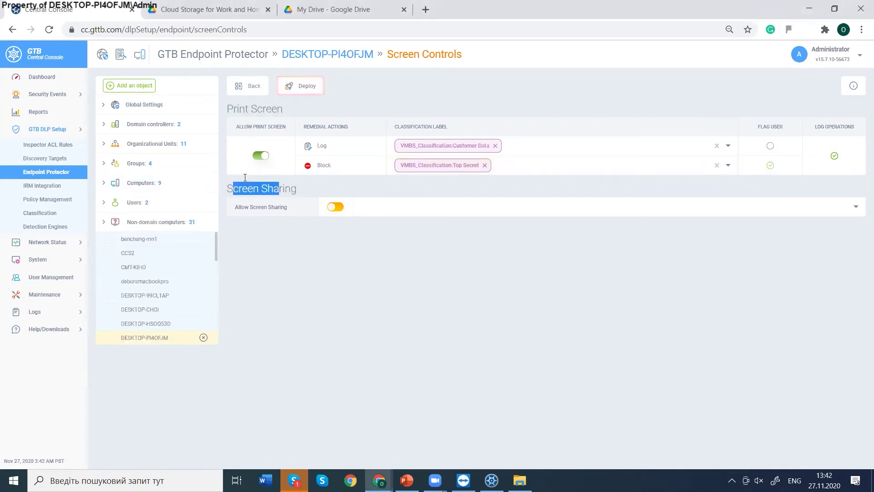
click(331, 208)
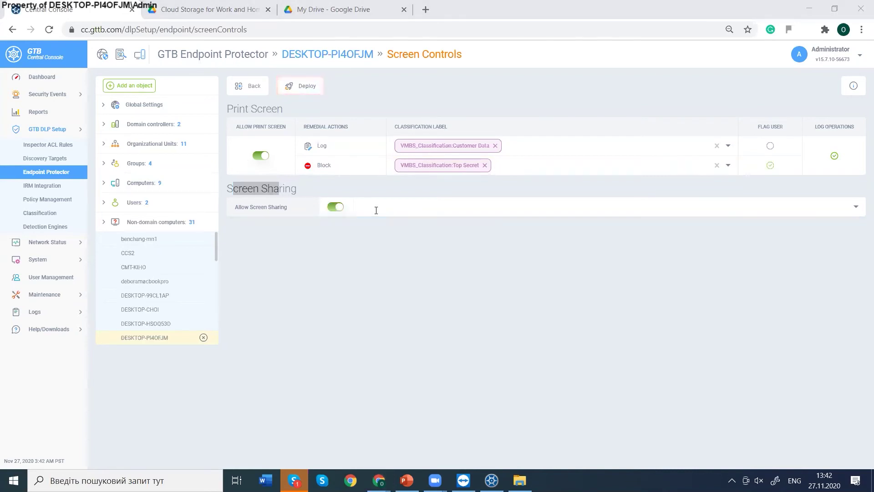
click(463, 217)
click(392, 238)
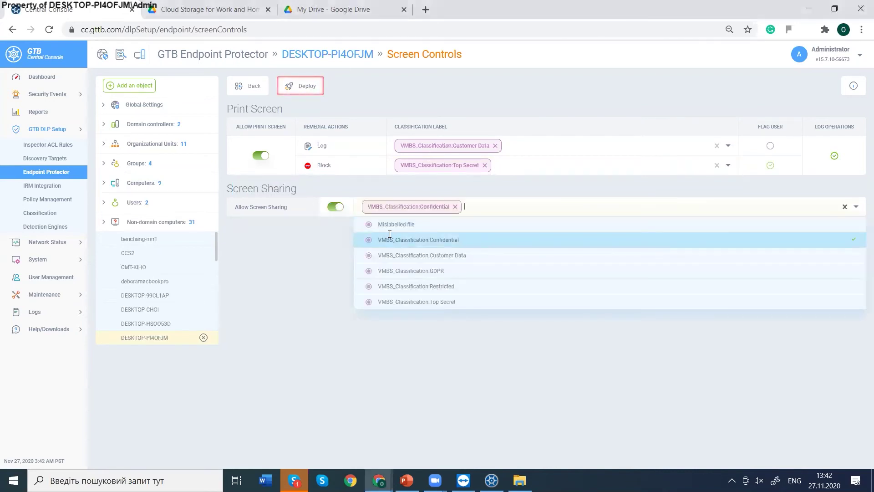
click(274, 253)
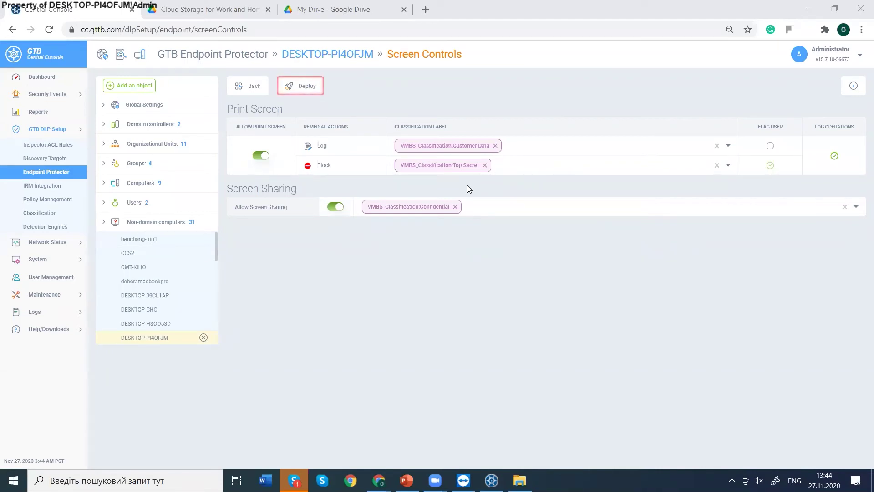
Leave Screen Controls and return to DESKTOP-PI4OFJM's module tiles page.
drag(290, 211, 236, 207)
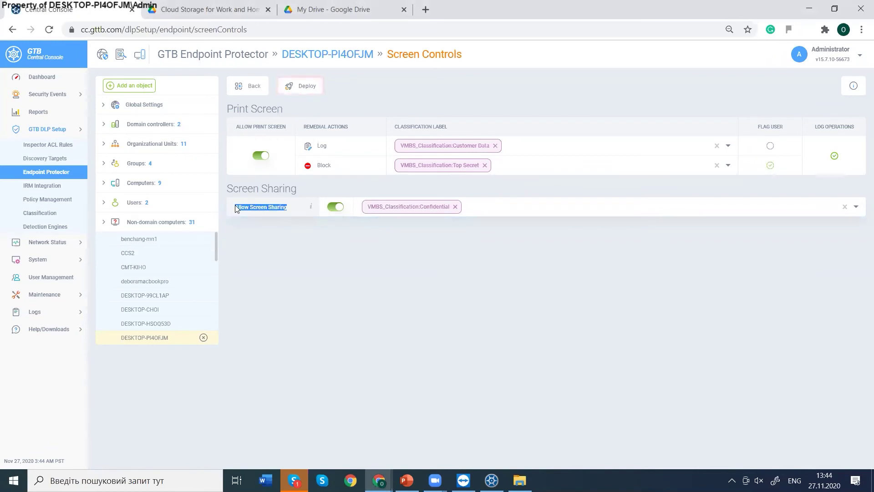
drag(235, 208, 235, 208)
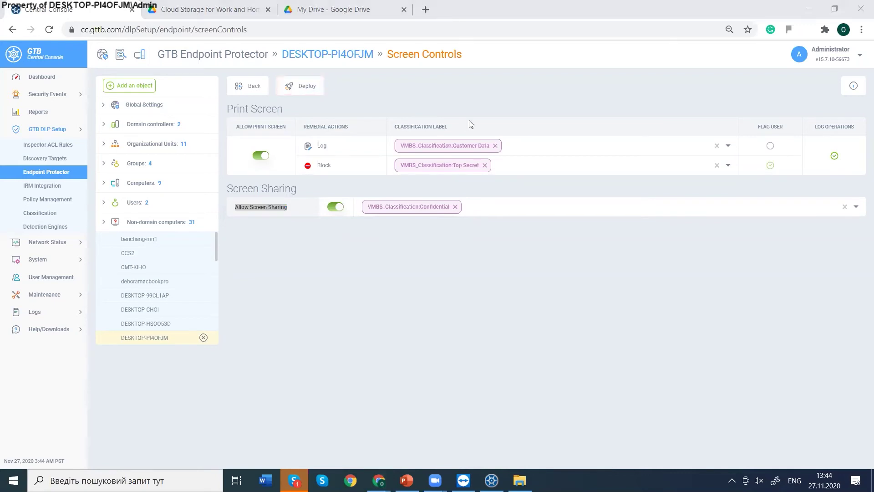
click(264, 88)
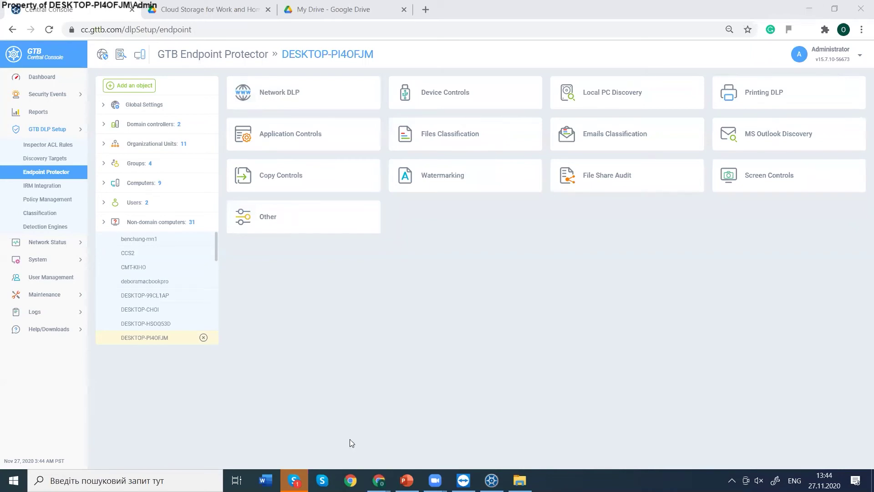
Check GTB Security Manager's saved profiles, leaving zxczxc.prf, then bring up File Explorer.
click(492, 481)
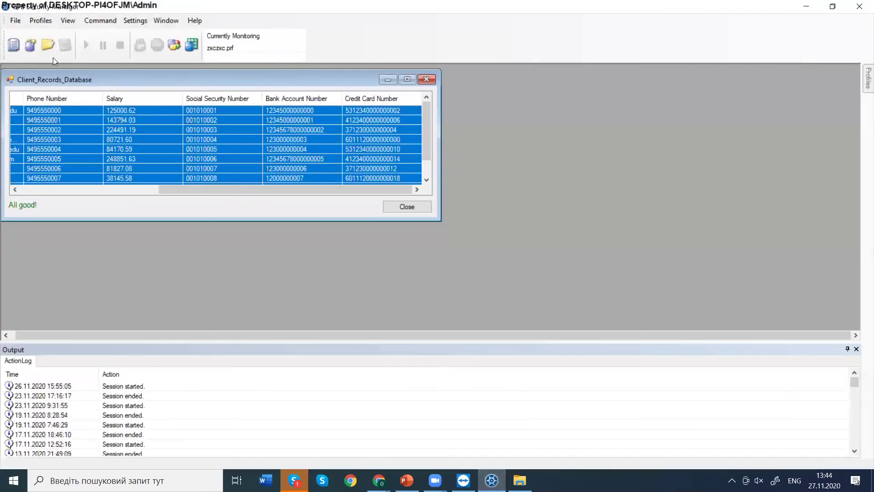
click(41, 22)
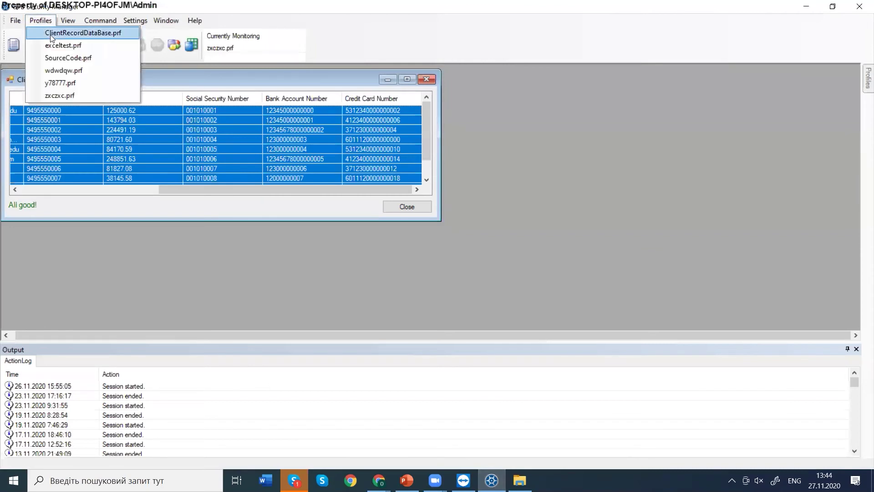
click(391, 401)
click(519, 480)
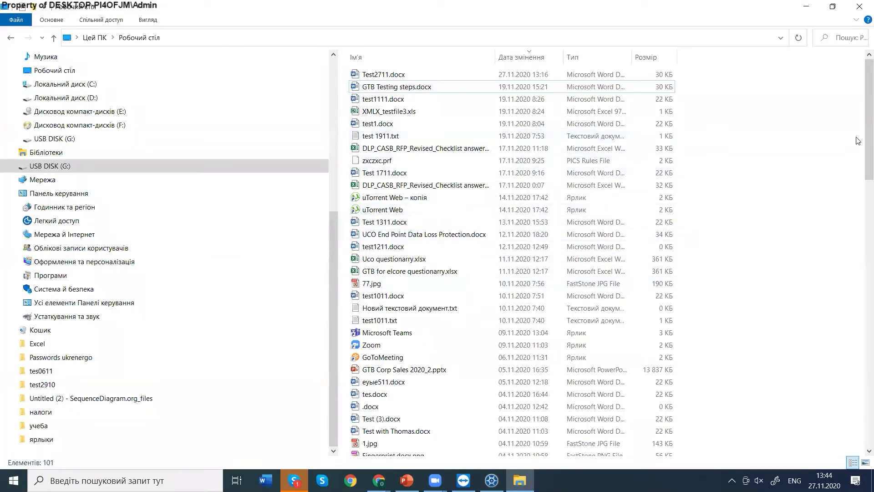
Show the Desktop folder in File Explorer and scroll its 101 items, selecting English RFP.docx.
scroll(854, 138, down, 2)
scroll(854, 138, up, 2)
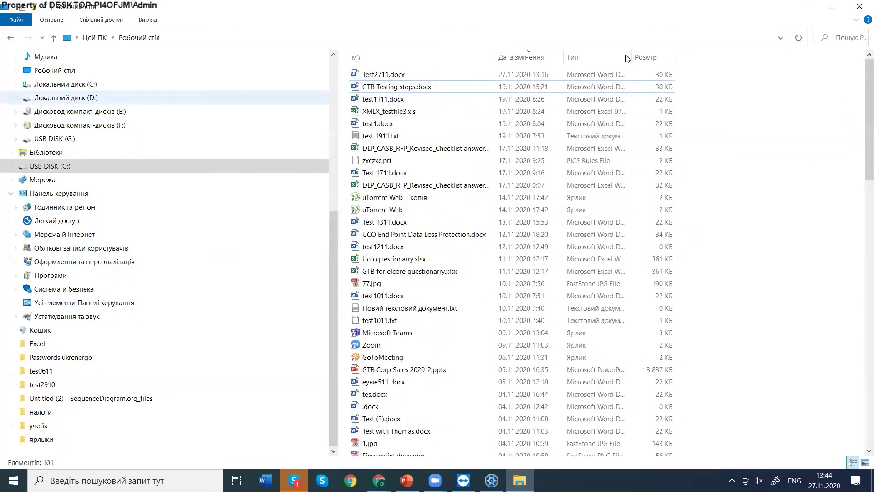
click(238, 72)
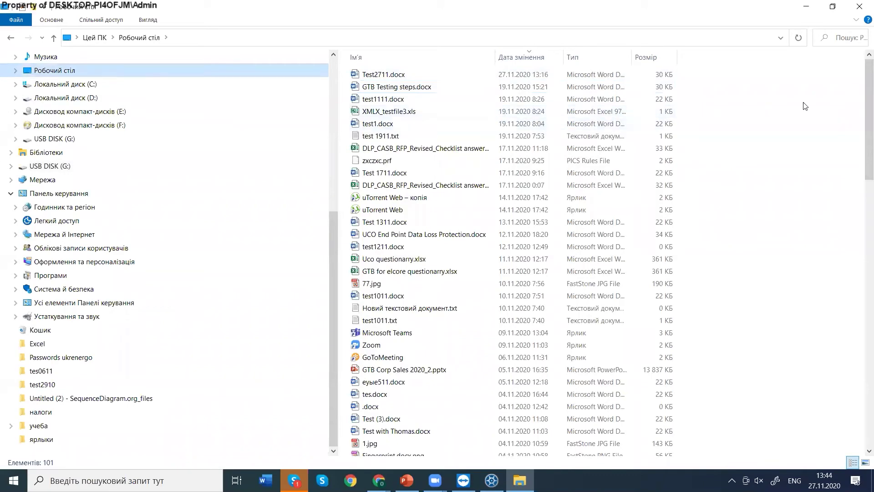
drag(862, 169, 862, 303)
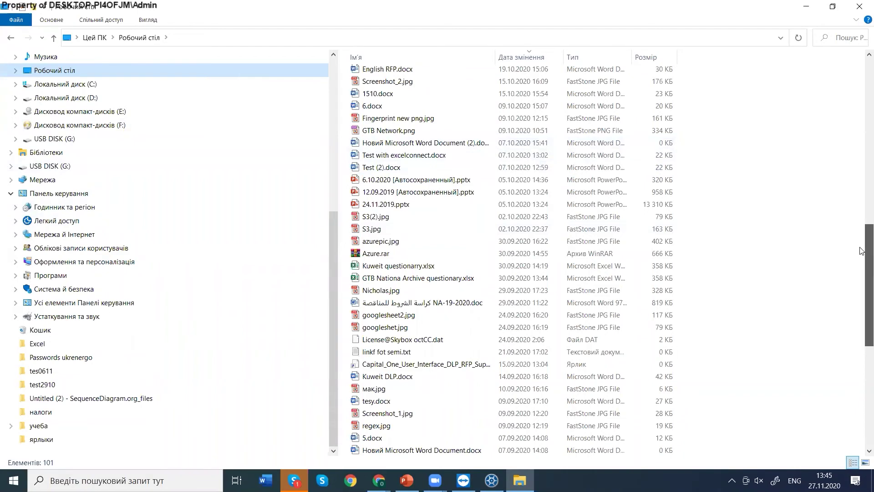
drag(862, 251, 862, 222)
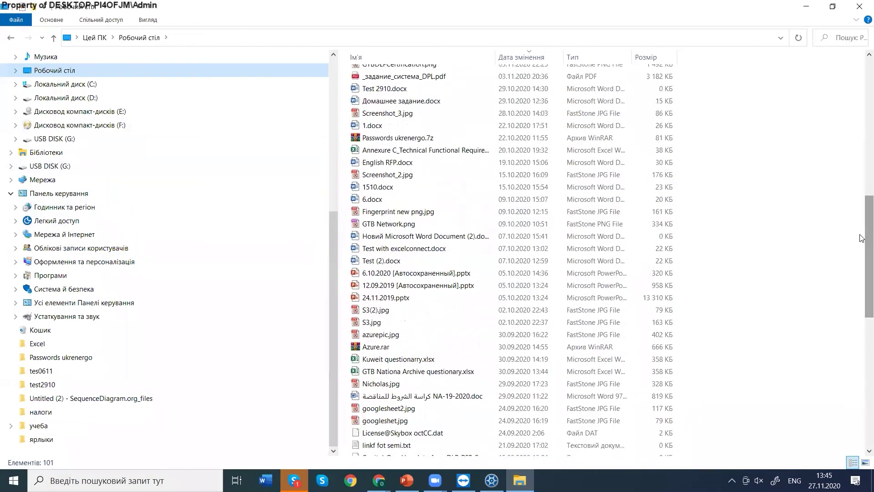
click(390, 167)
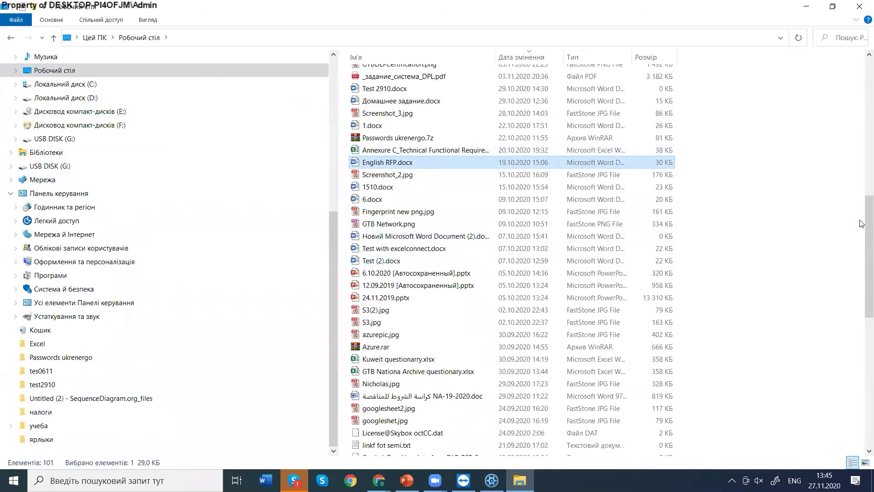
drag(862, 302, 861, 430)
Create a new folder on the Desktop.
right_click(742, 177)
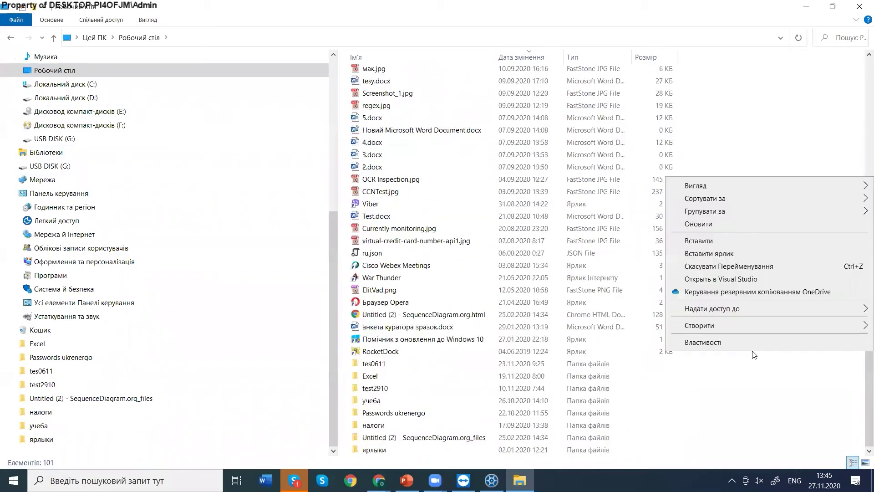
mouse_move(742, 328)
click(583, 328)
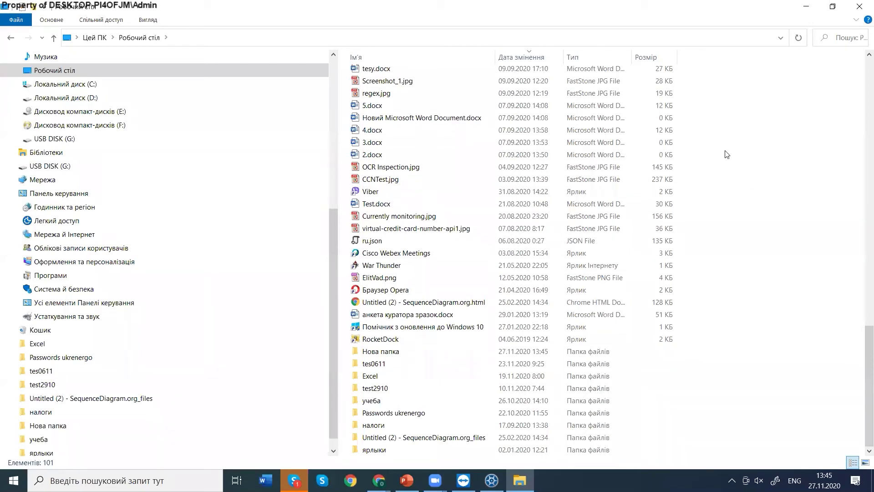
scroll(715, 273, up, 10)
scroll(824, 350, down, 10)
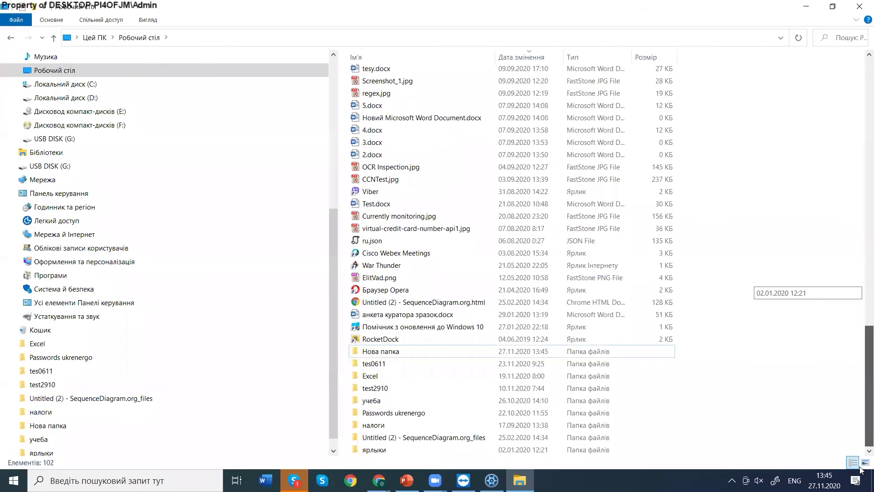
Rename the new folder (Нова папка) to test2711.
right_click(490, 356)
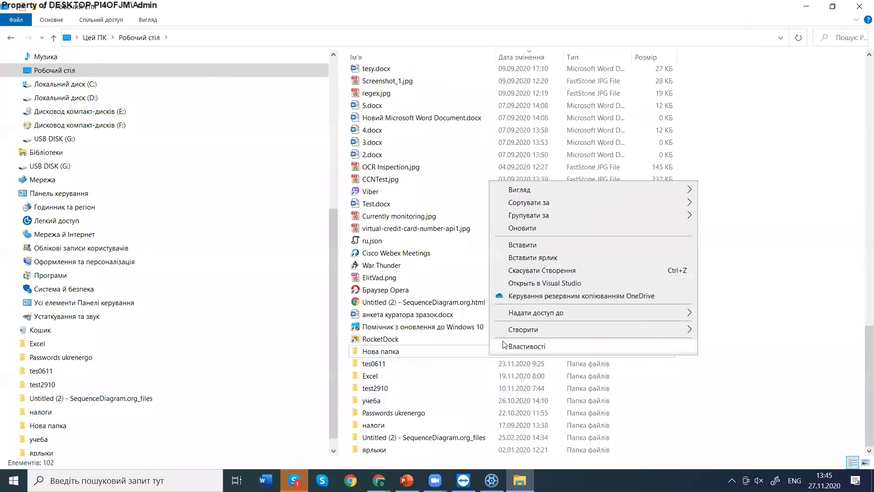
click(438, 350)
click(436, 353)
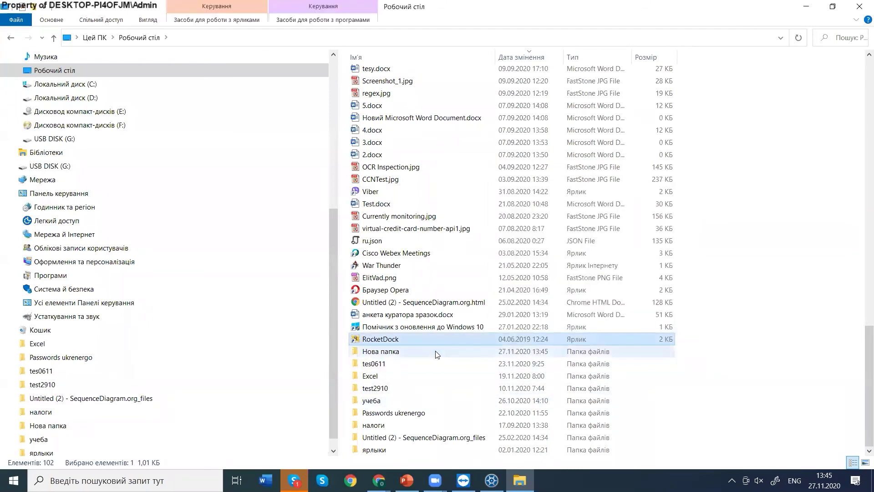
right_click(438, 354)
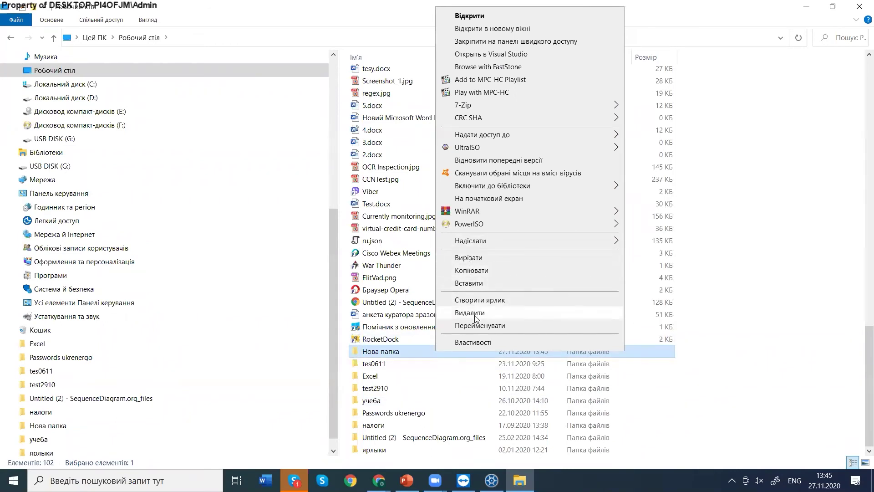
click(469, 325)
text(test)
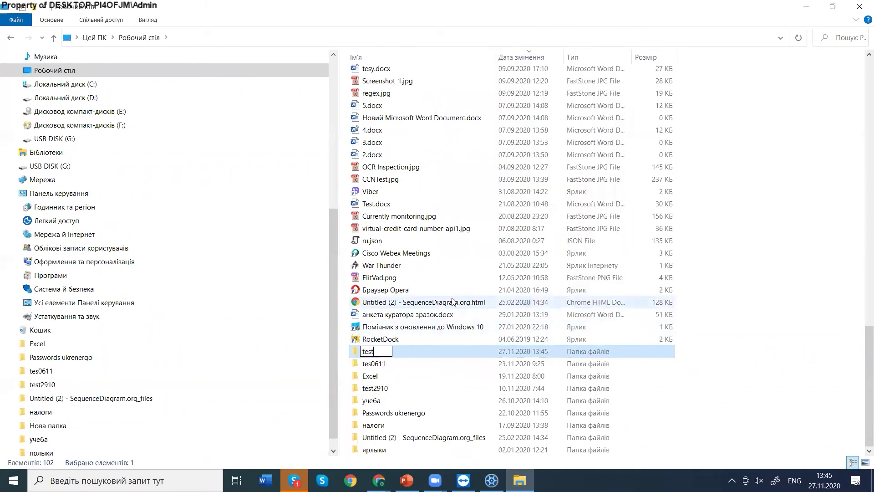
text(2711)
key(Return)
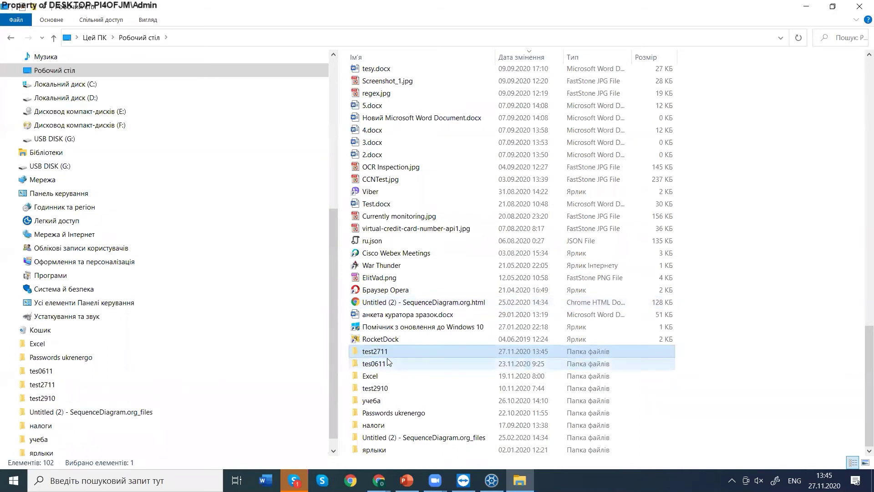
Open test2711 and paste English RFP.docx into it.
double_click(386, 351)
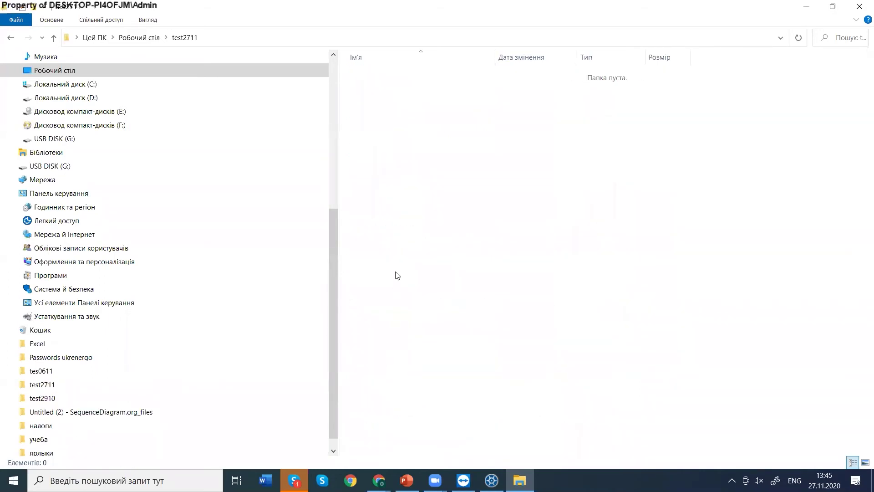
key(ctrl+v)
click(451, 102)
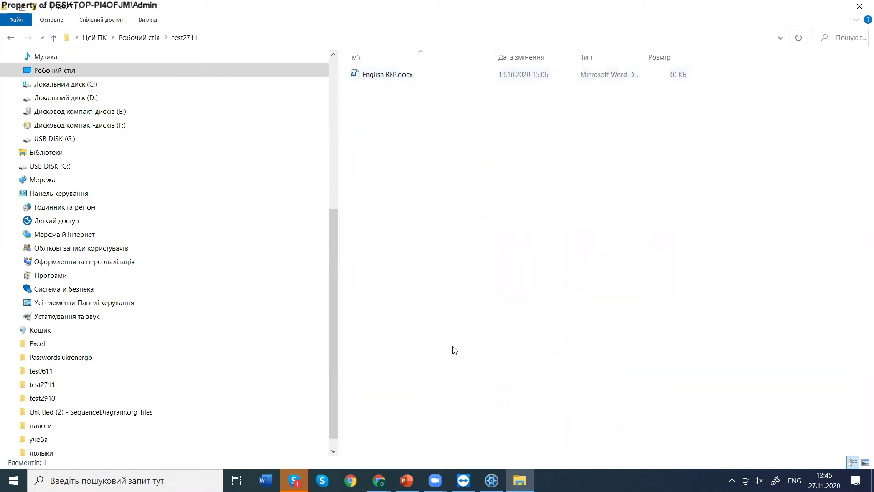
In GTB Security Manager, create a new file profile via File > New > New File Profile.
click(492, 481)
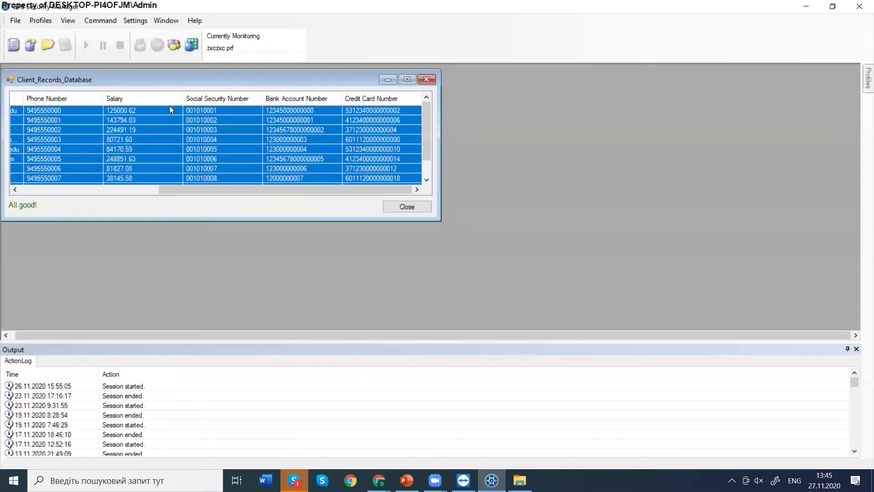
click(9, 22)
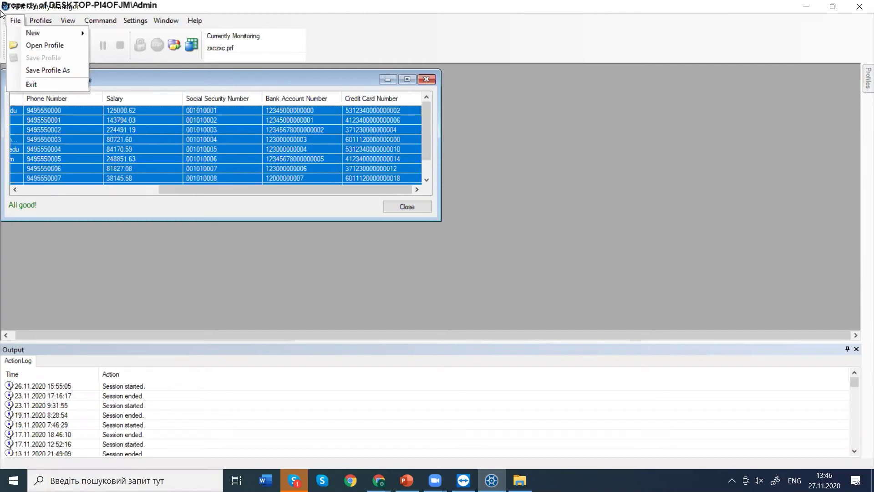
mouse_move(35, 36)
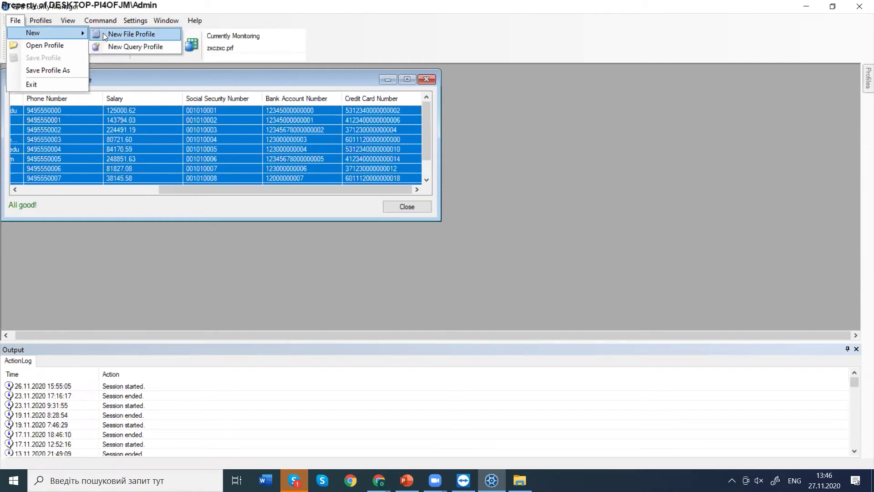
click(104, 34)
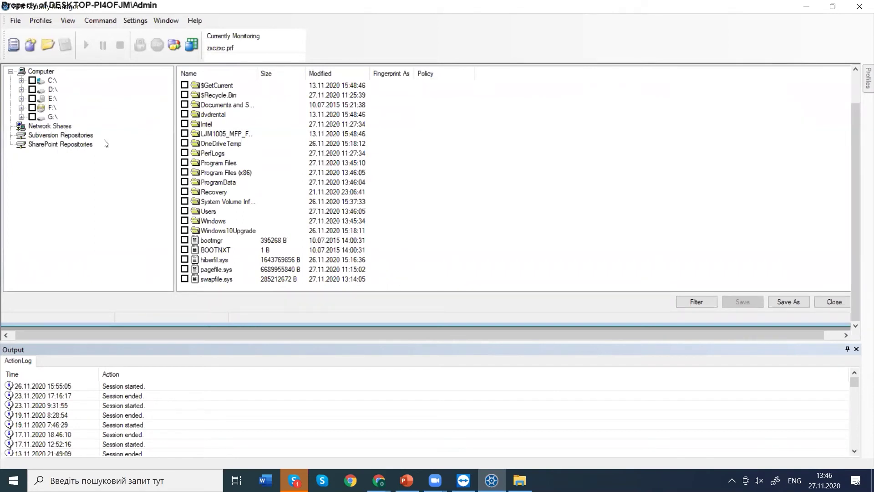
Browse to C:\Users\Admin\Desktop and check the test2711 folder as protected.
double_click(210, 212)
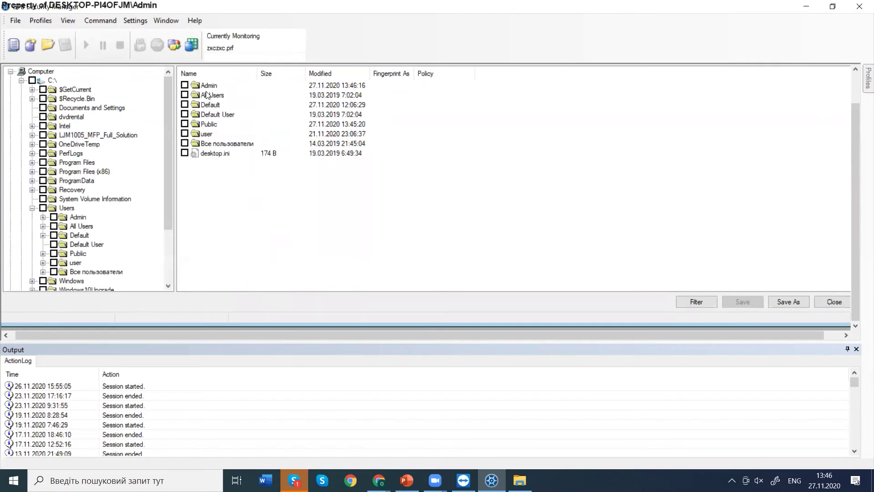
double_click(207, 86)
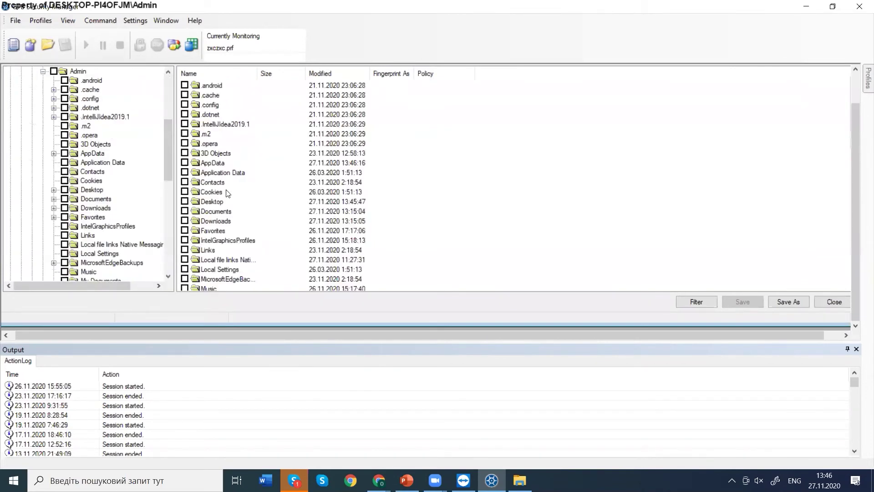
double_click(216, 211)
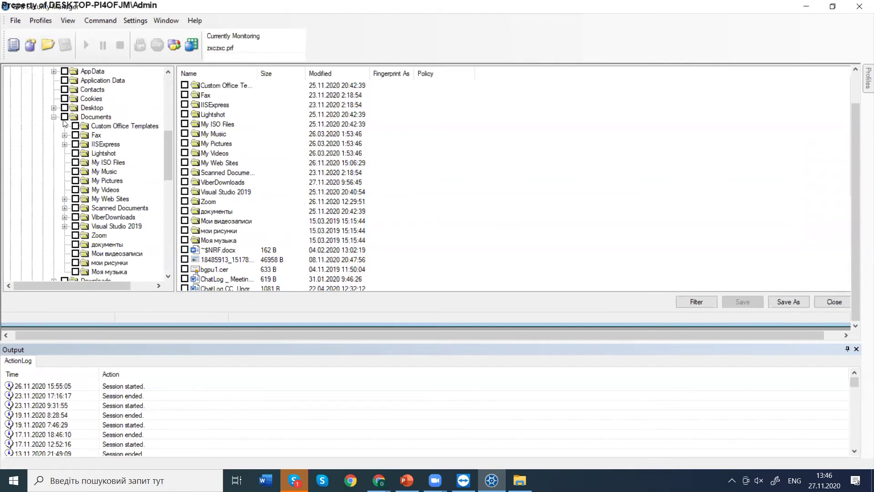
click(72, 109)
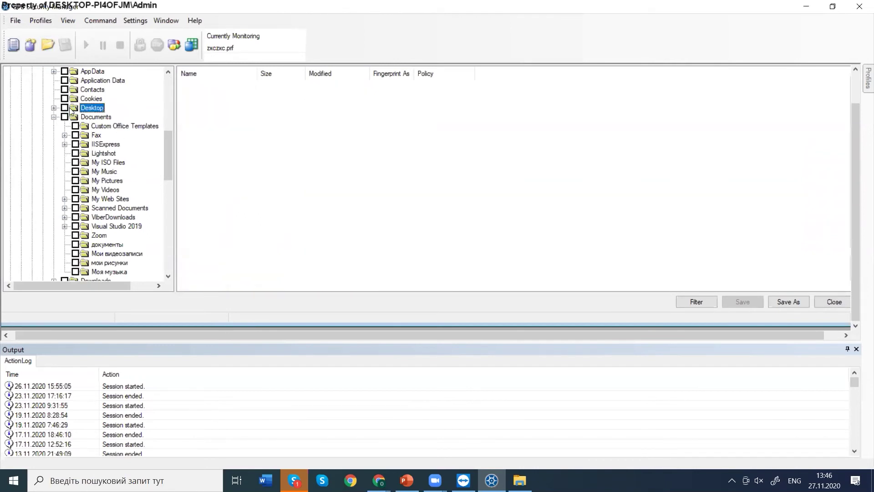
click(206, 114)
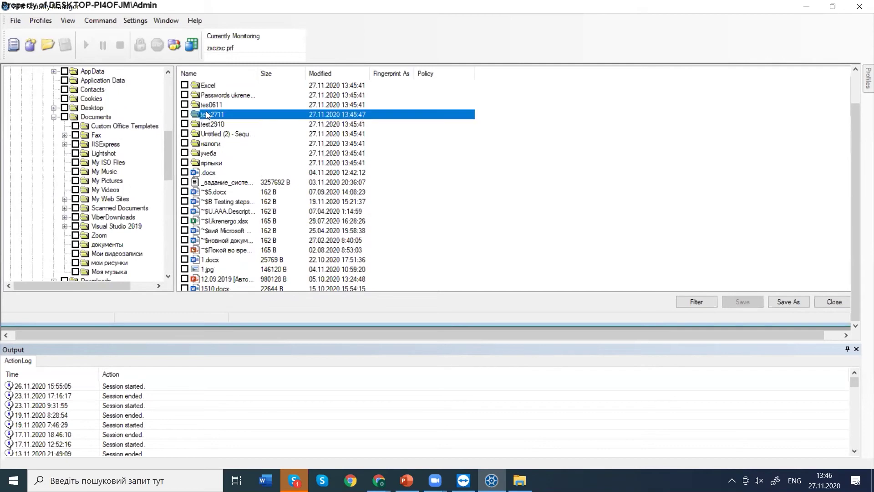
click(185, 115)
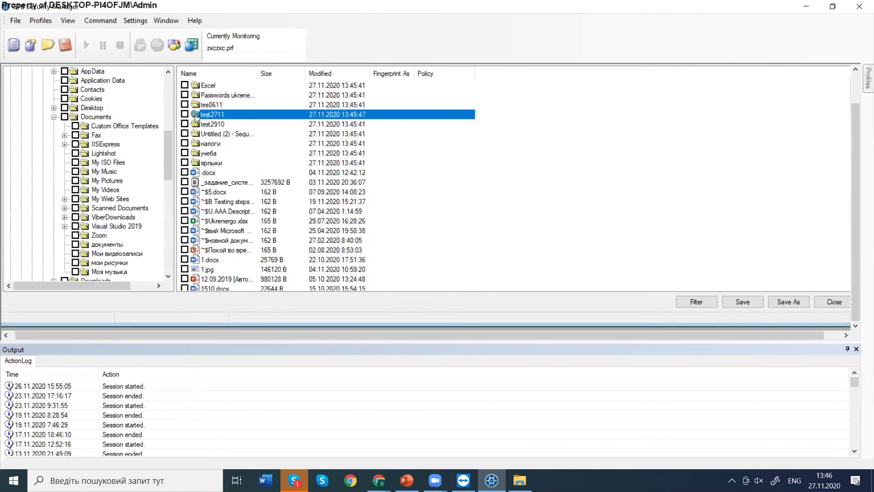
Define policy test2711 for the folder and save the profile.
right_click(197, 115)
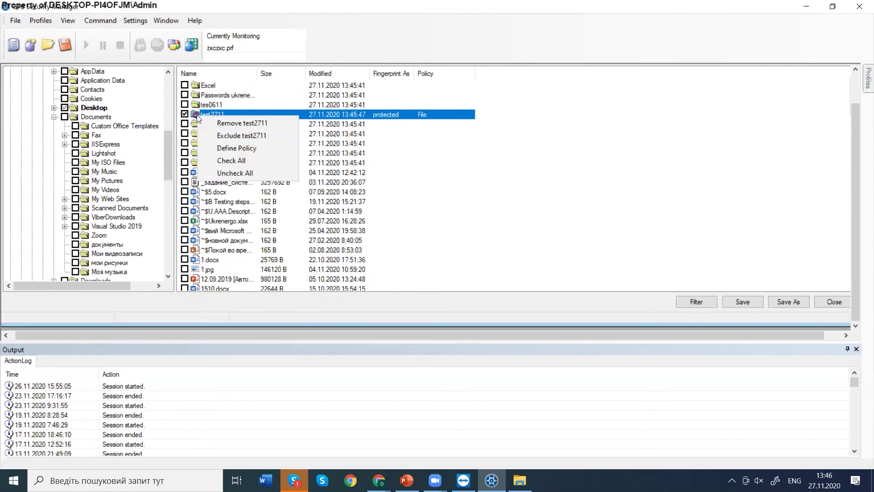
click(223, 148)
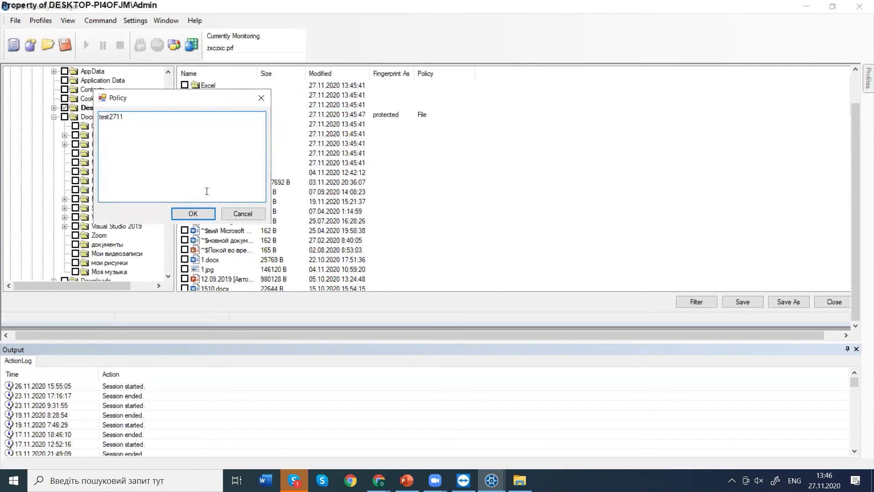
click(193, 213)
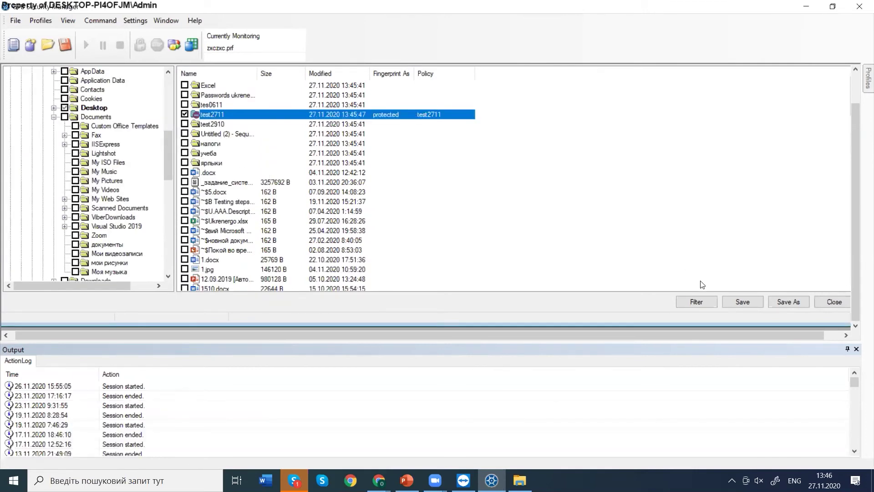
click(747, 301)
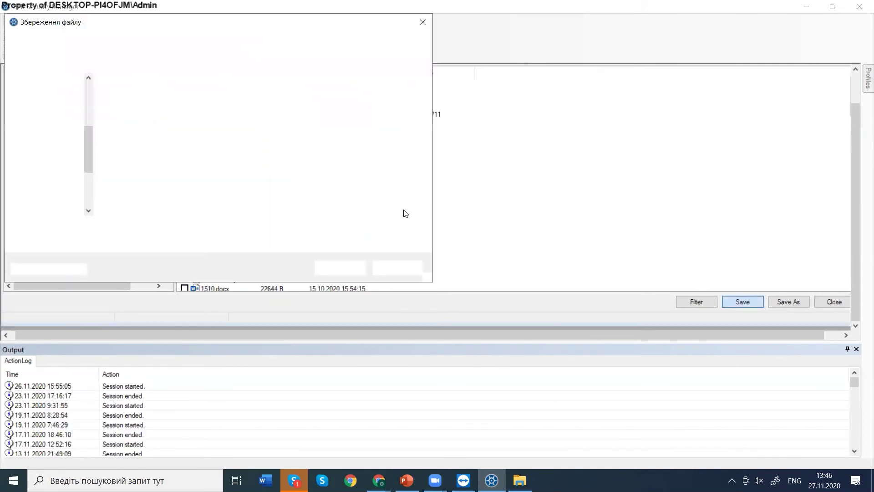
Save the profile to the Desktop under the file name 666.
text(666666)
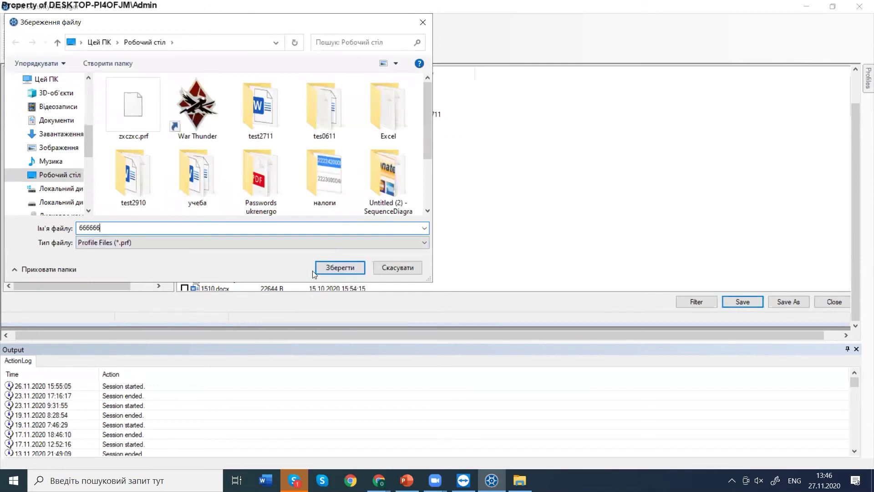
click(321, 269)
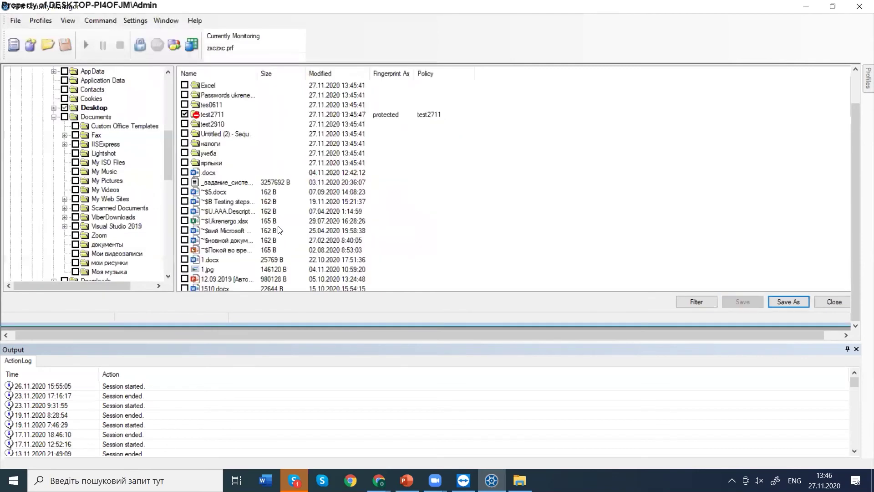
Start fingerprinting the saved profile and bring its progress window forward.
click(141, 47)
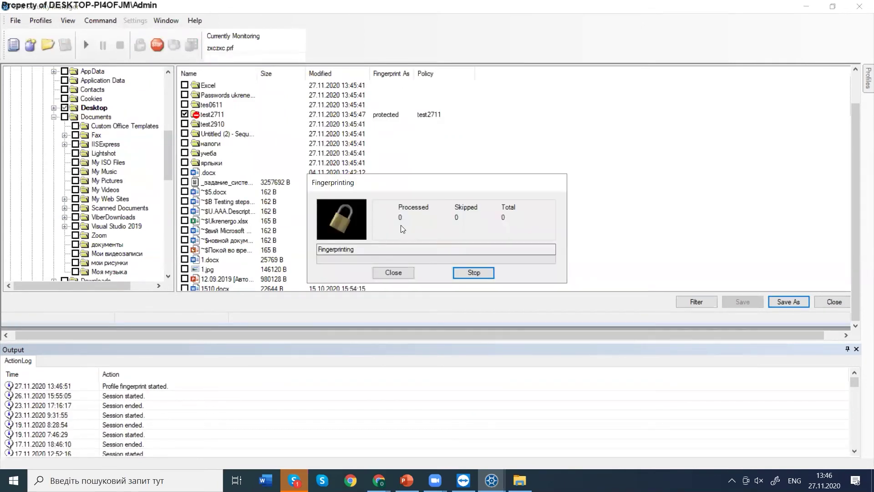
click(40, 23)
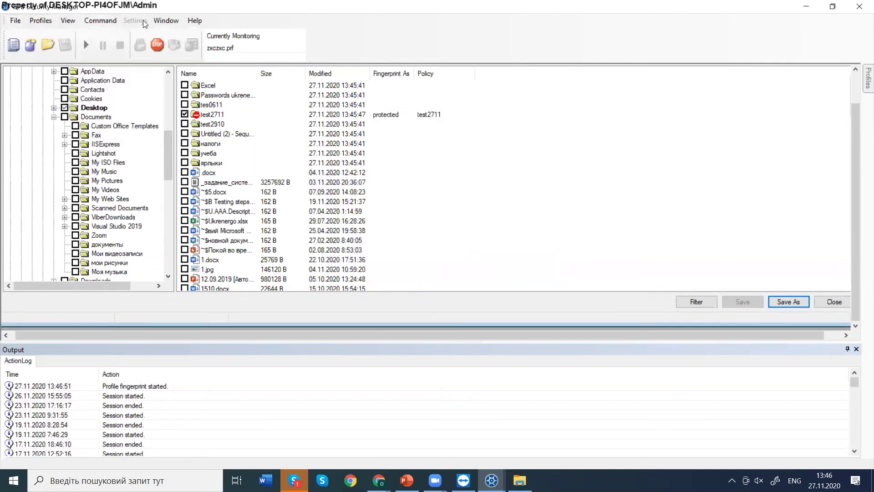
mouse_move(100, 21)
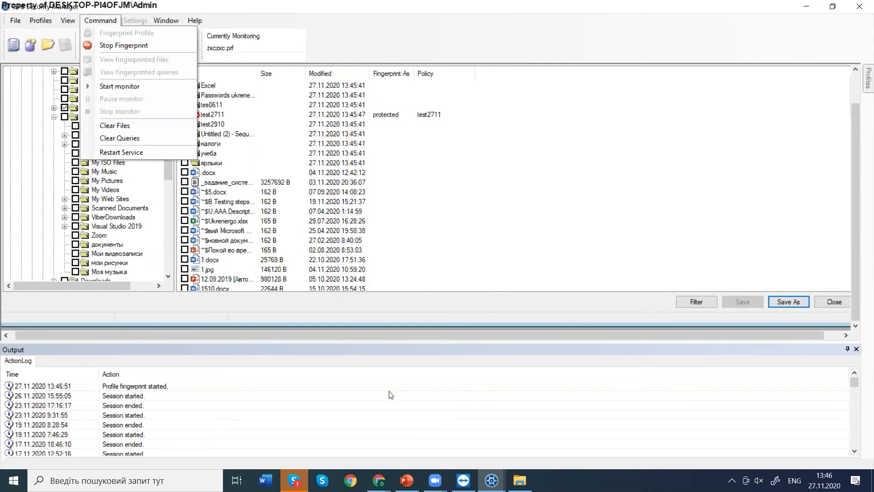
click(492, 480)
click(553, 432)
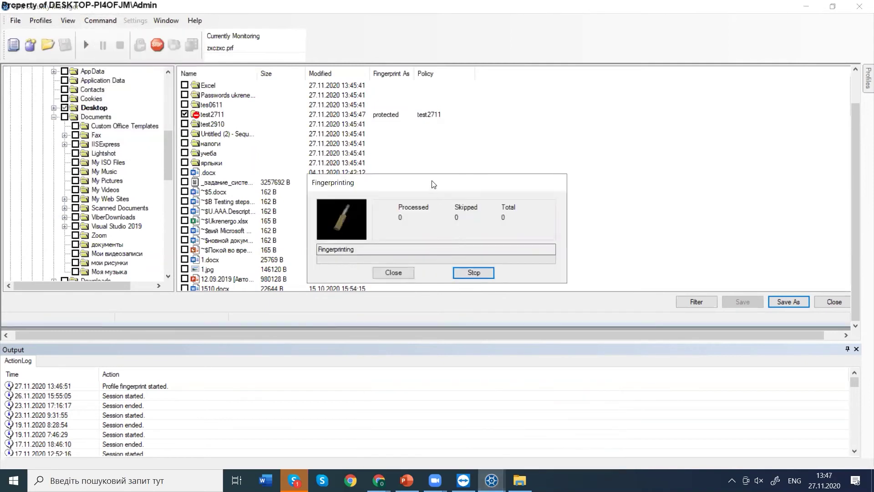
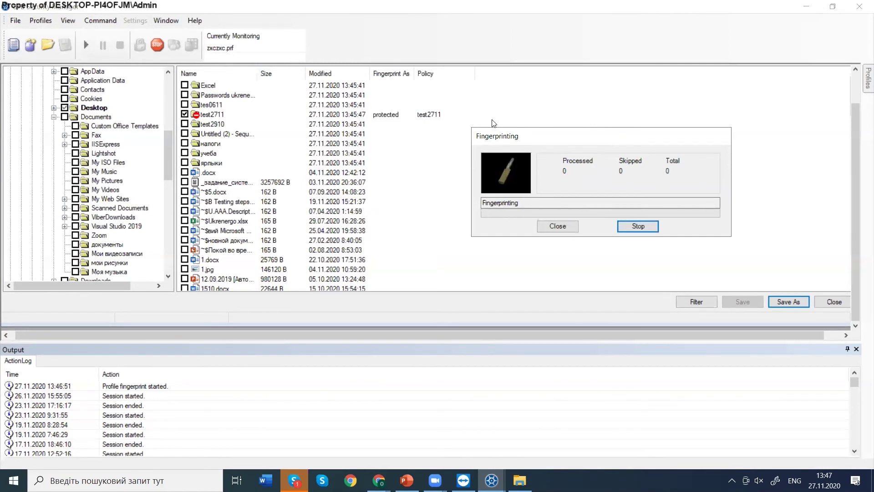
Stop the running fingerprint job.
drag(496, 136, 429, 252)
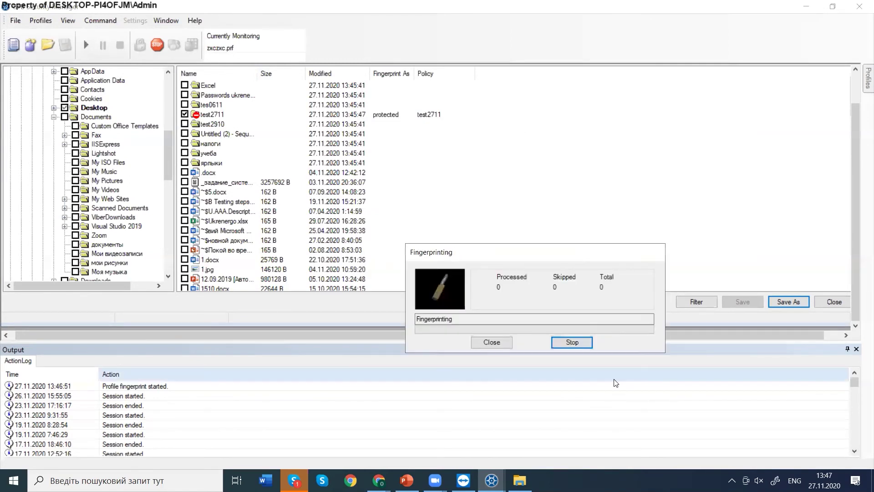
click(582, 344)
click(454, 280)
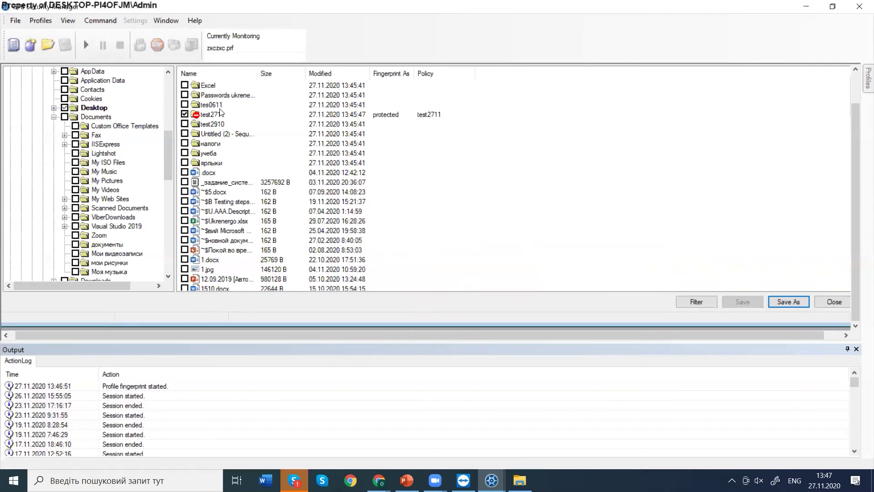
Browse the menus, close the file list, and review the advanced global settings without changes.
click(31, 25)
click(31, 25)
click(23, 20)
click(117, 19)
click(834, 302)
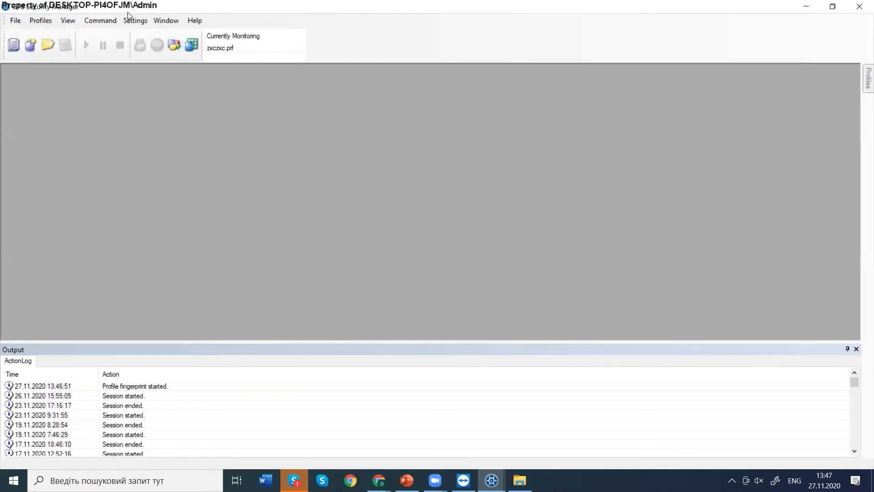
click(130, 20)
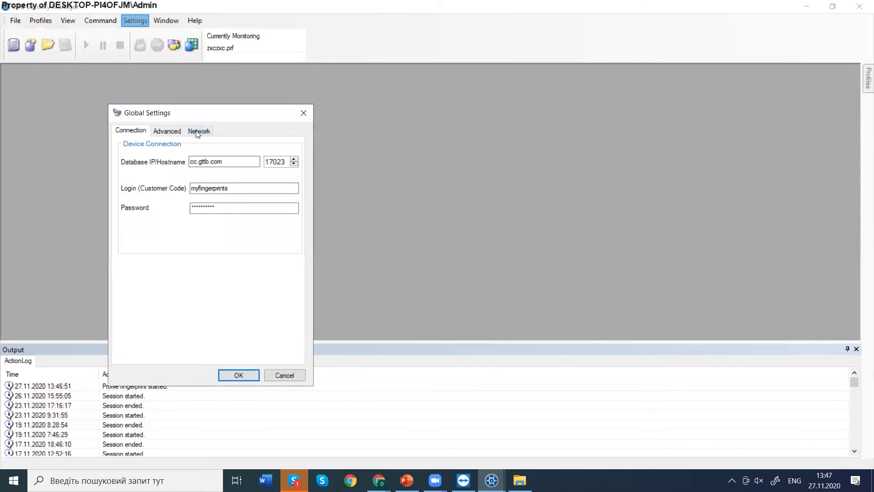
click(172, 131)
click(304, 113)
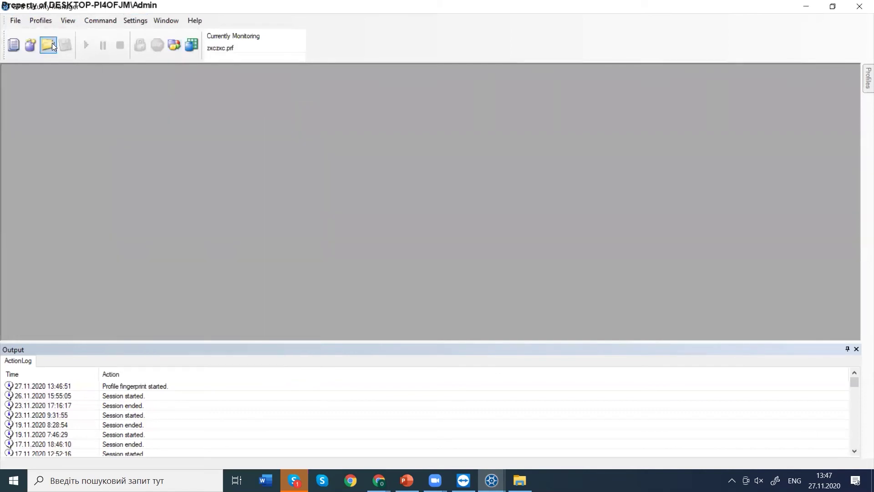
Load profile 666666.prf, start fingerprinting, and bring the Central Console forward.
click(41, 21)
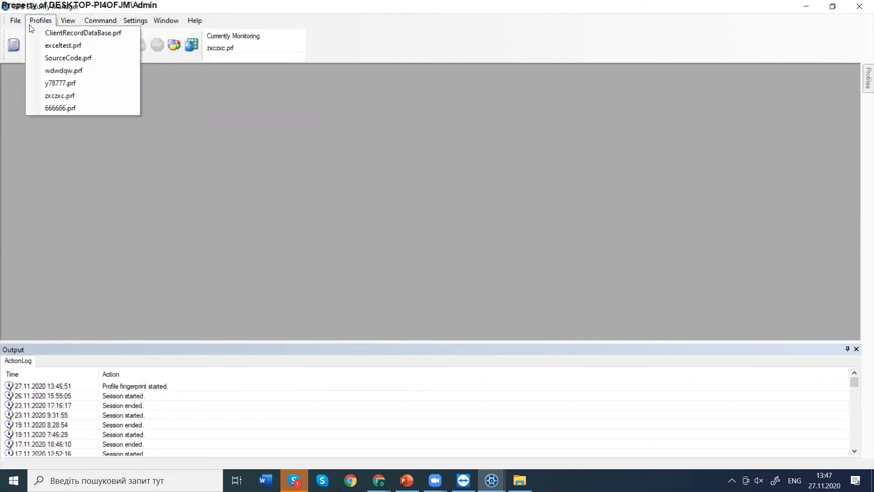
click(71, 107)
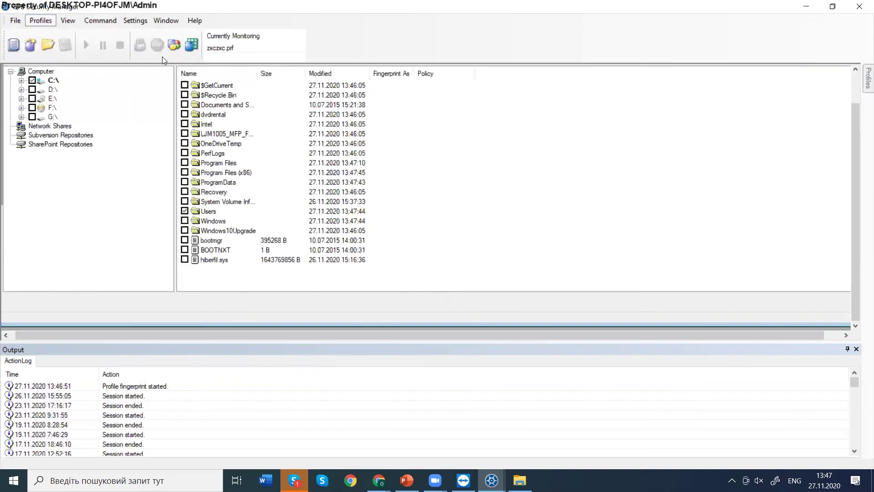
click(139, 44)
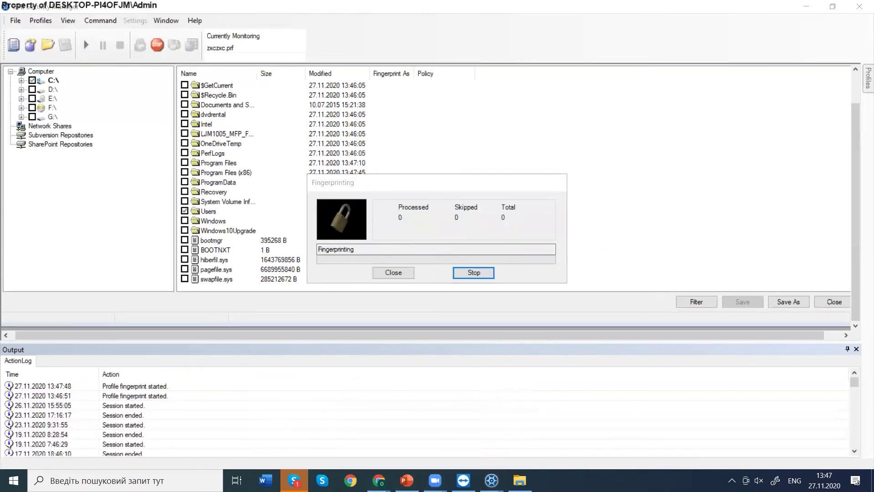
mouse_move(379, 479)
click(397, 454)
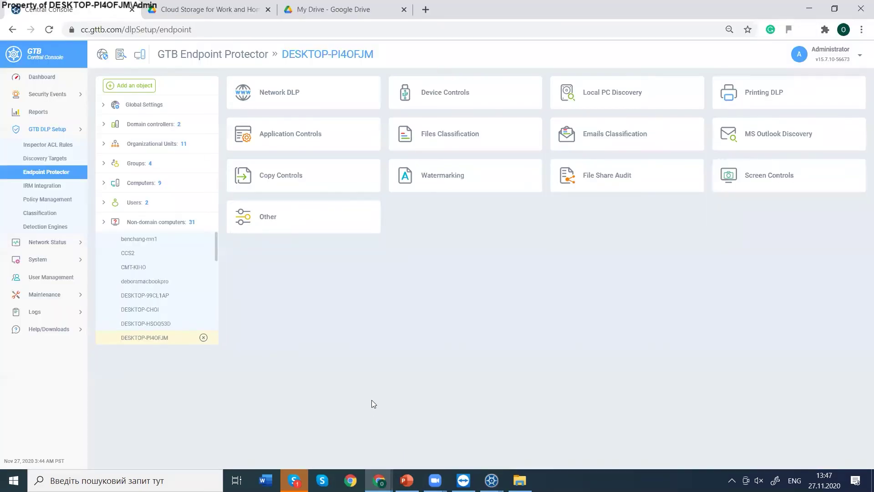
Review the Copy to Clipboard and Copy Files policies, leaving the Block dropdown unchanged.
click(326, 179)
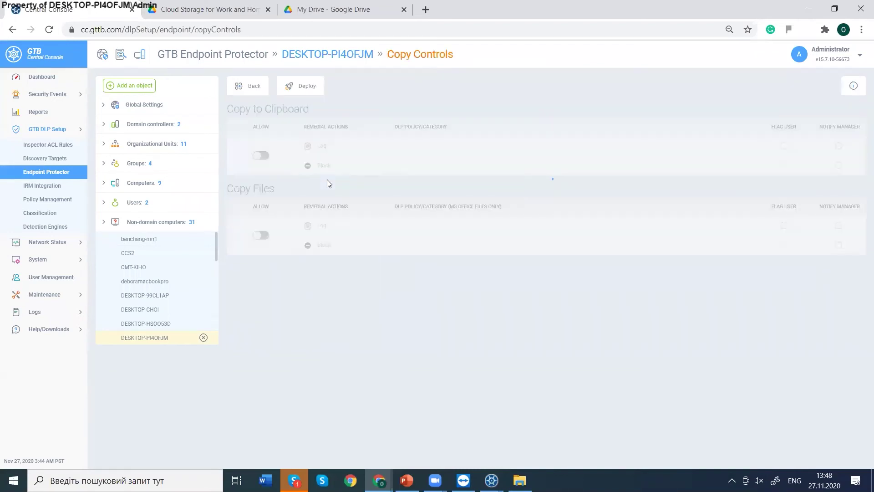
click(400, 246)
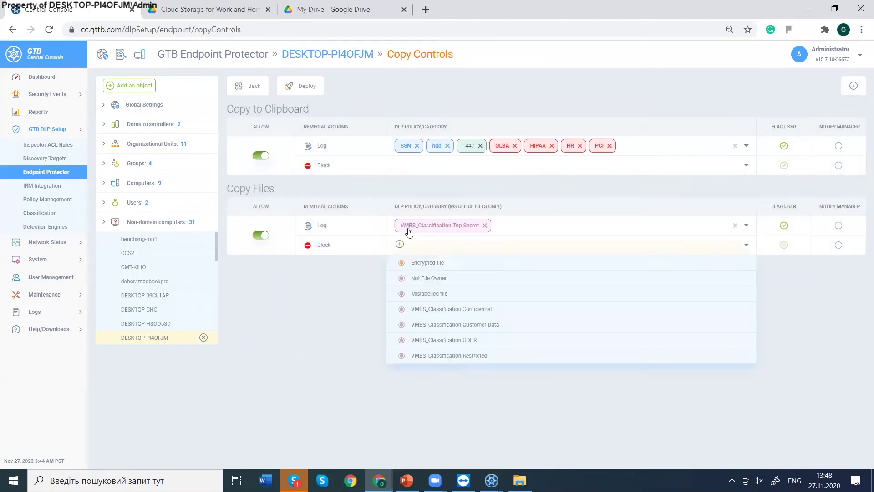
click(403, 194)
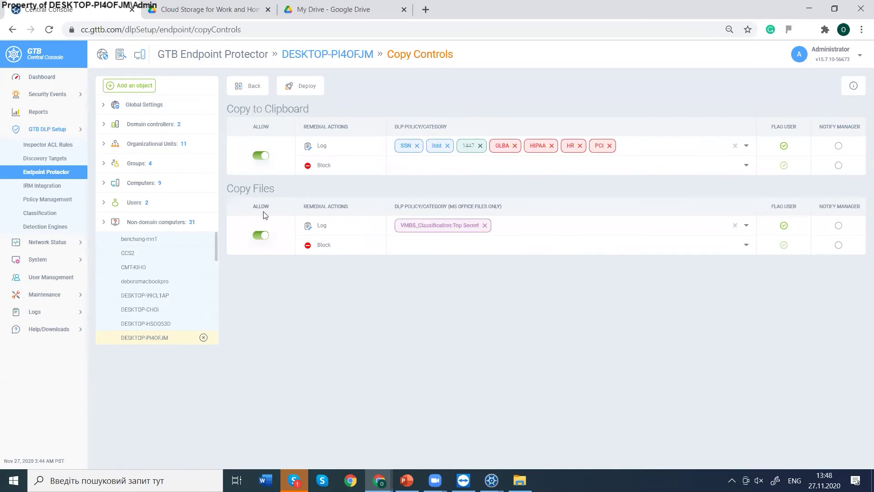
drag(240, 110, 294, 109)
drag(239, 189, 294, 188)
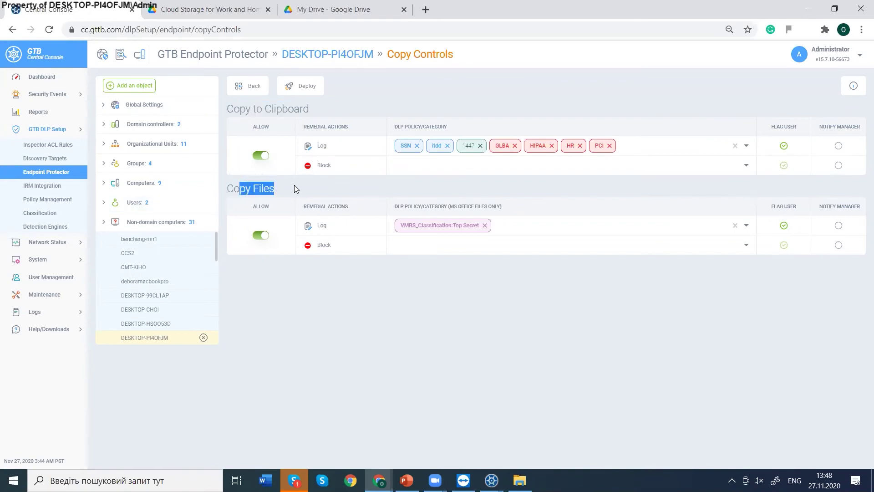
Minimize the windows and copy Test2711.docx on the desktop to test the copy policy.
click(803, 16)
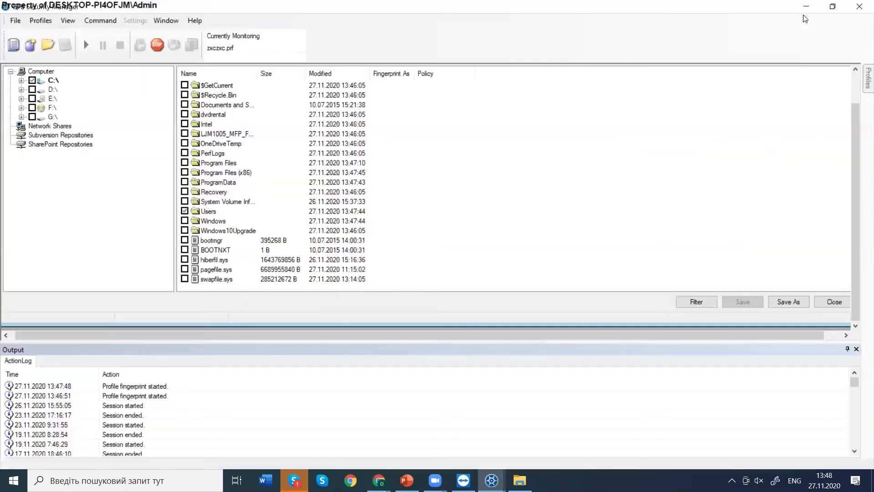
click(806, 7)
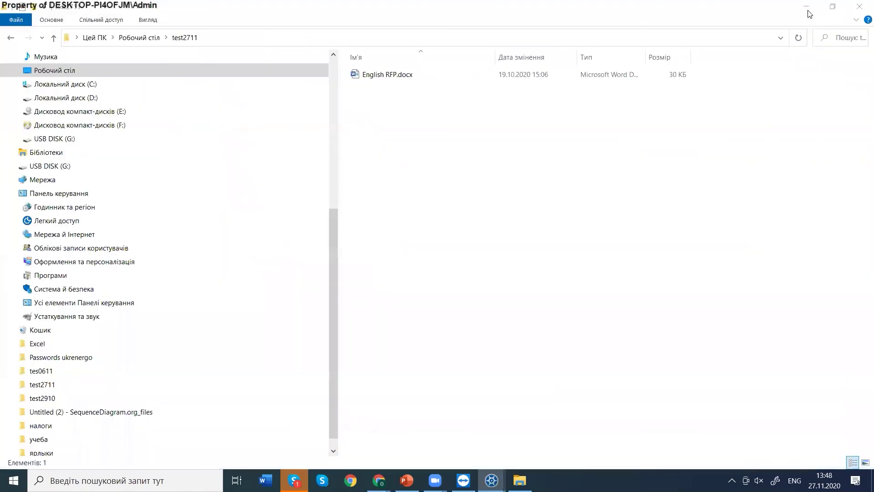
key(super+d)
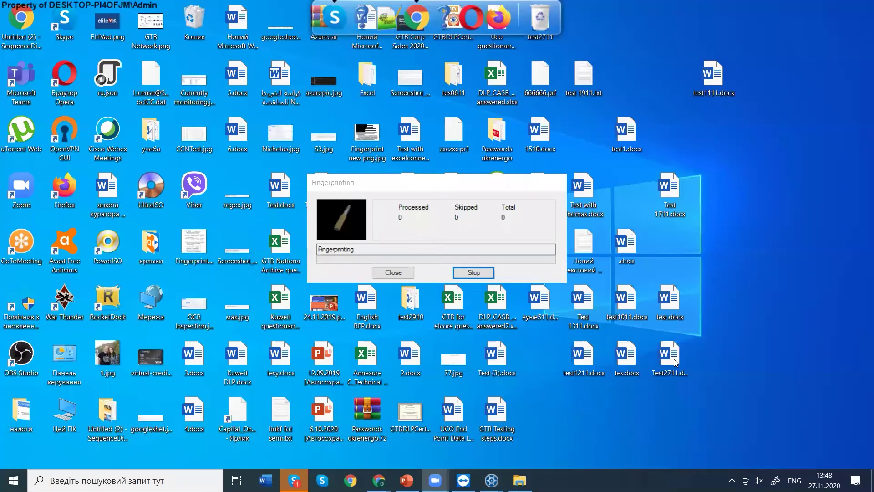
click(673, 359)
right_click(674, 359)
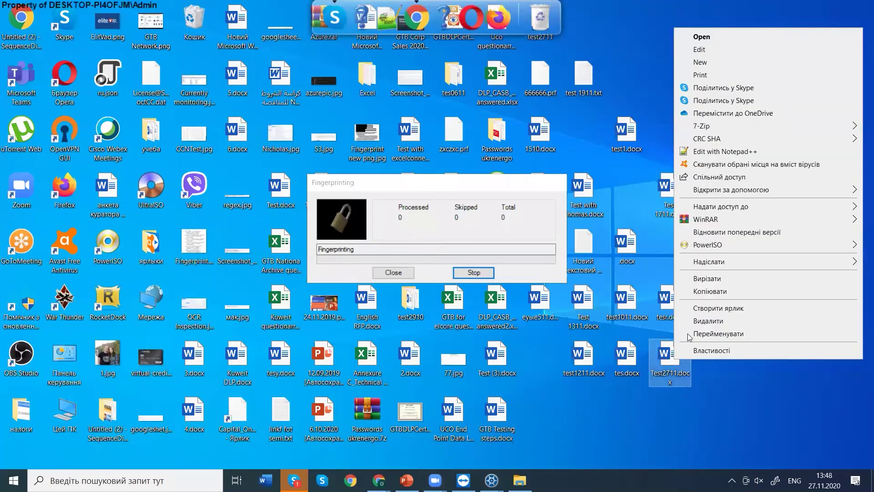
click(695, 293)
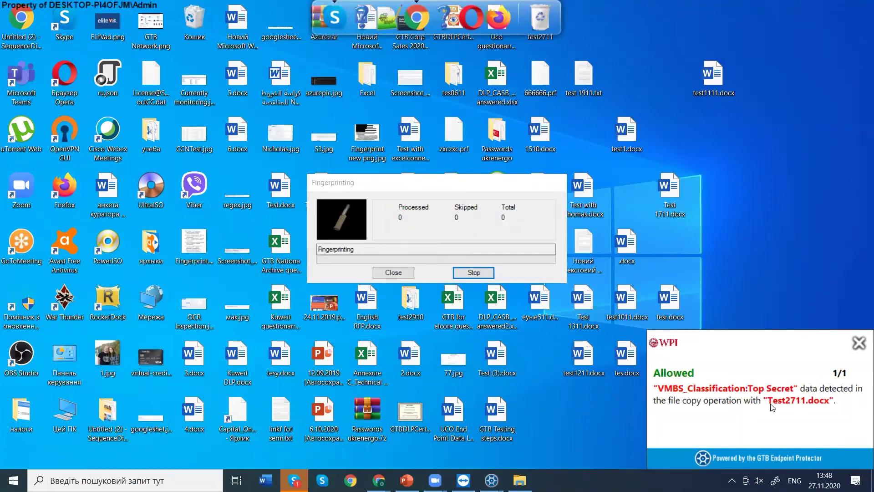
click(859, 343)
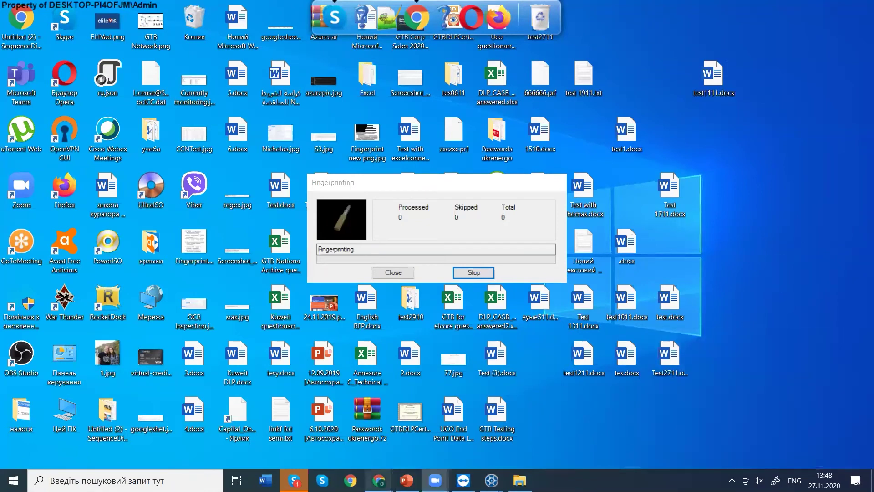
Move the fingerprinting progress window to the upper right and minimize Security Manager.
mouse_move(379, 480)
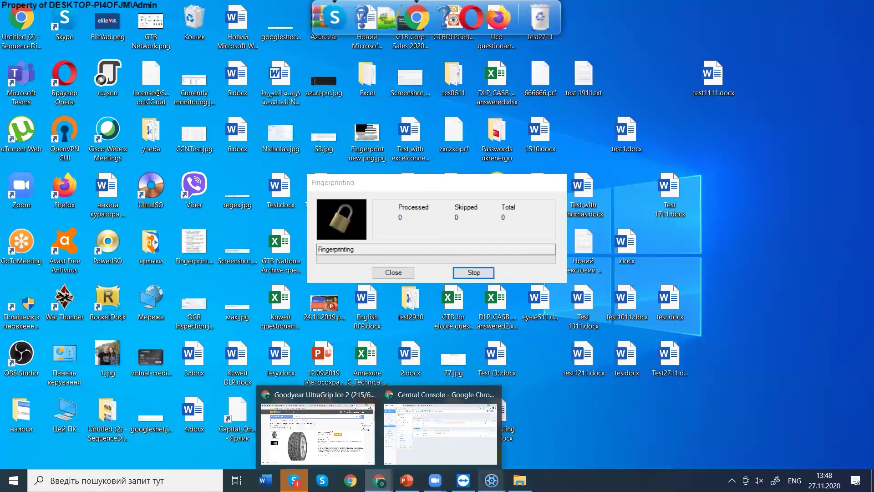
click(523, 439)
click(491, 481)
click(455, 436)
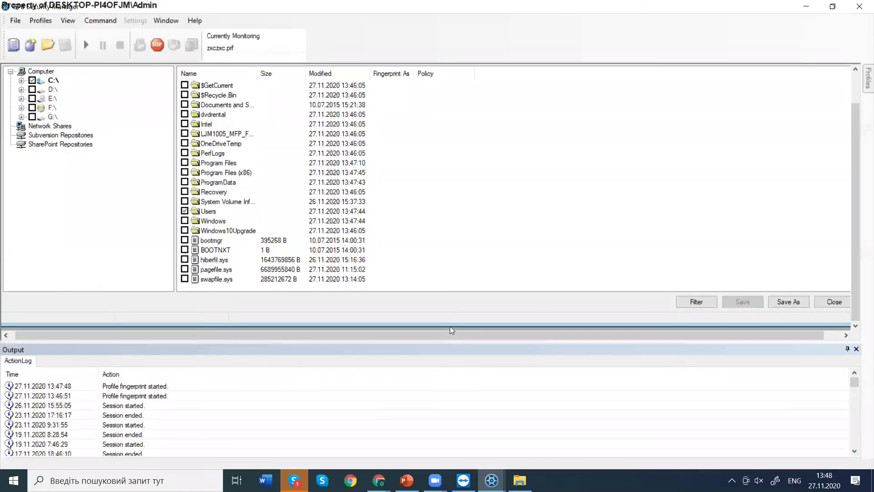
click(536, 437)
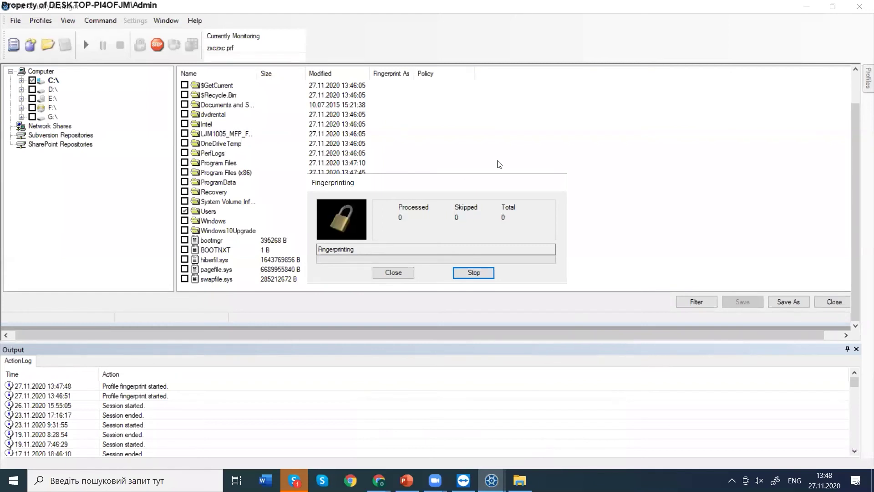
drag(467, 182, 637, 83)
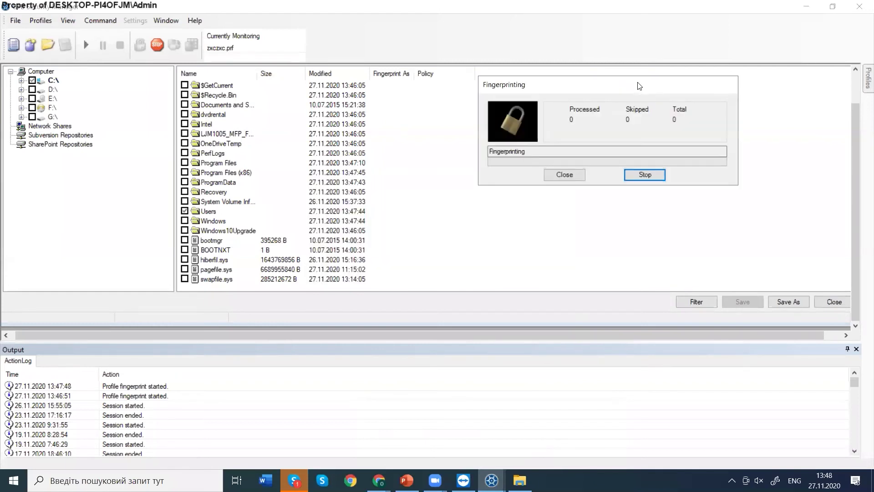
click(807, 6)
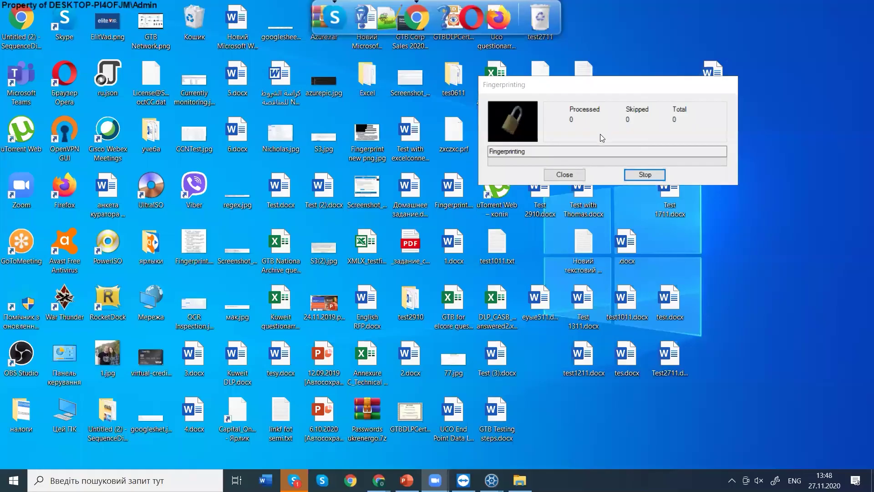
click(675, 89)
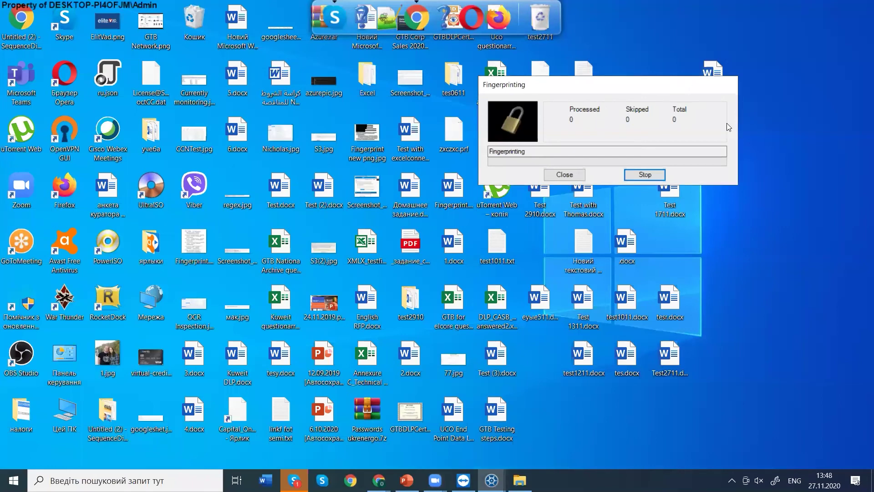
click(492, 480)
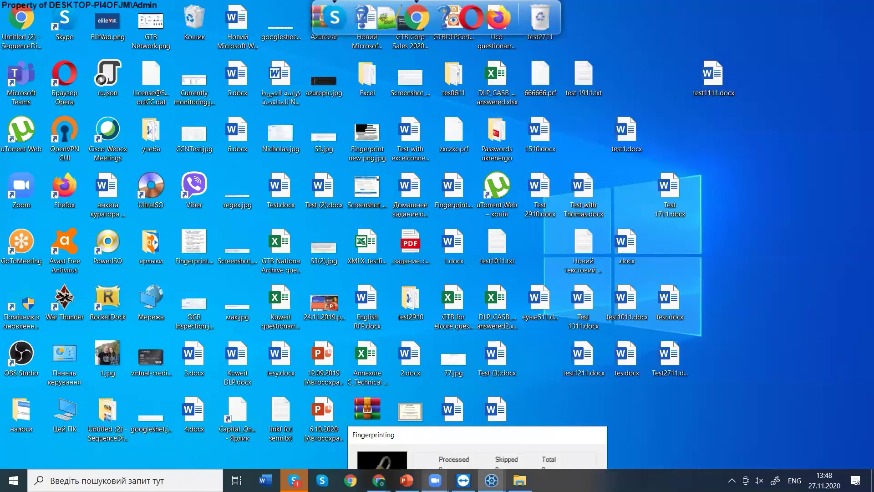
click(535, 437)
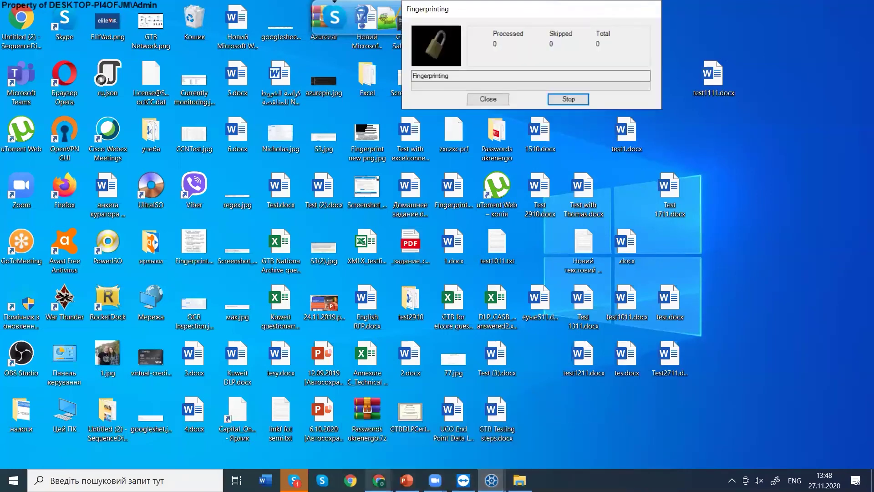
mouse_move(463, 480)
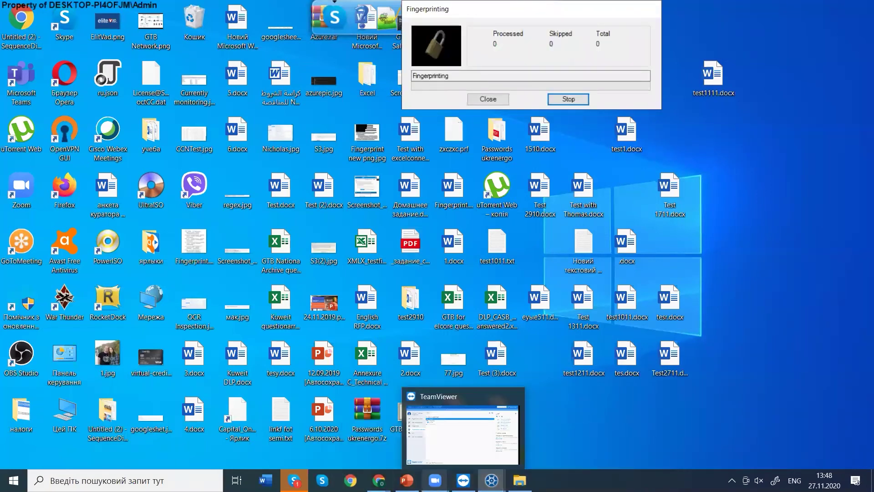
click(408, 439)
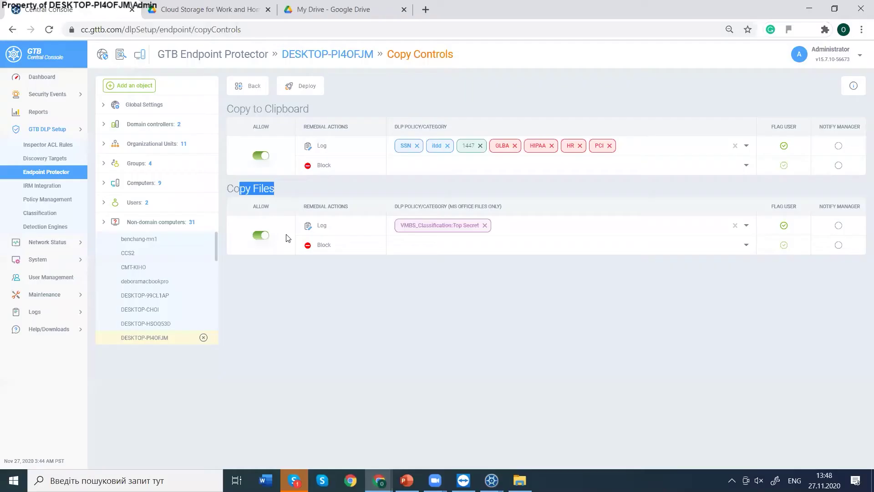
click(236, 187)
mouse_move(389, 251)
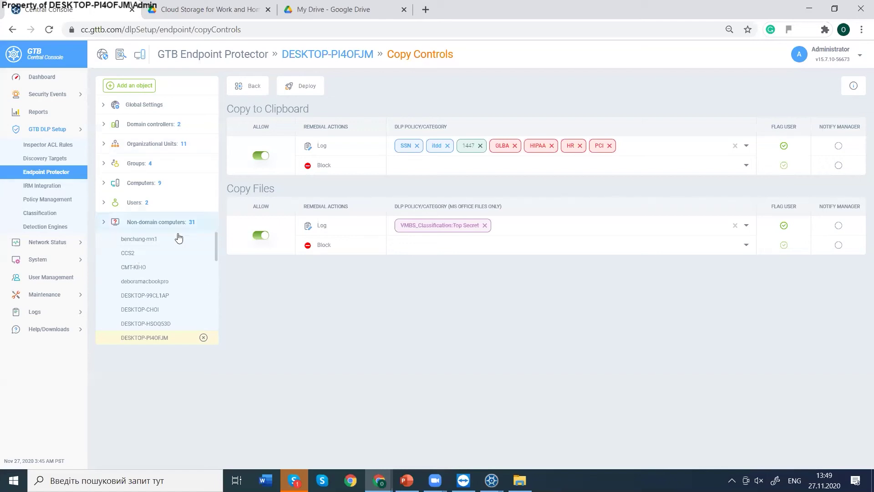
Start a TeamViewer connection to ALEXPP, close it, and minimize TeamViewer.
mouse_move(492, 480)
click(509, 423)
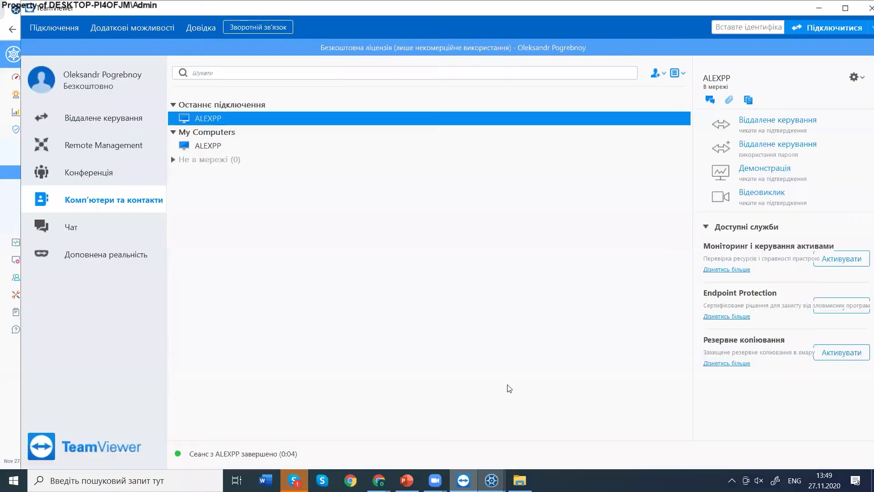
click(751, 146)
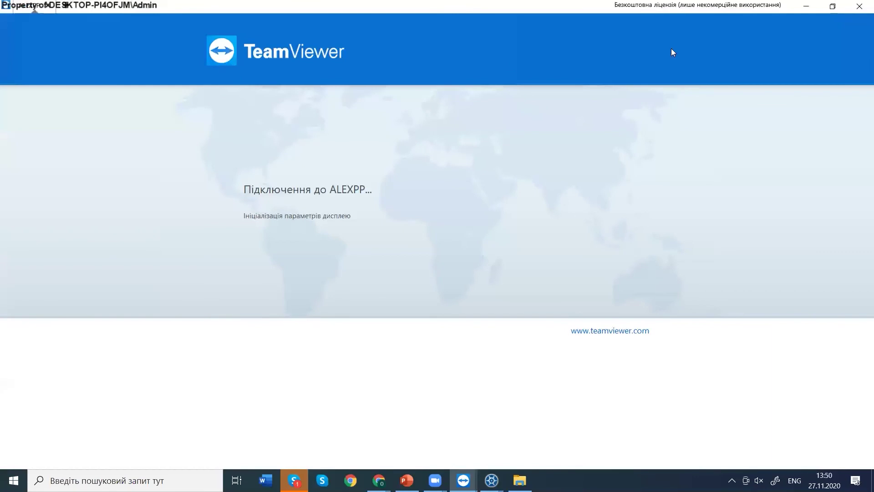
click(860, 7)
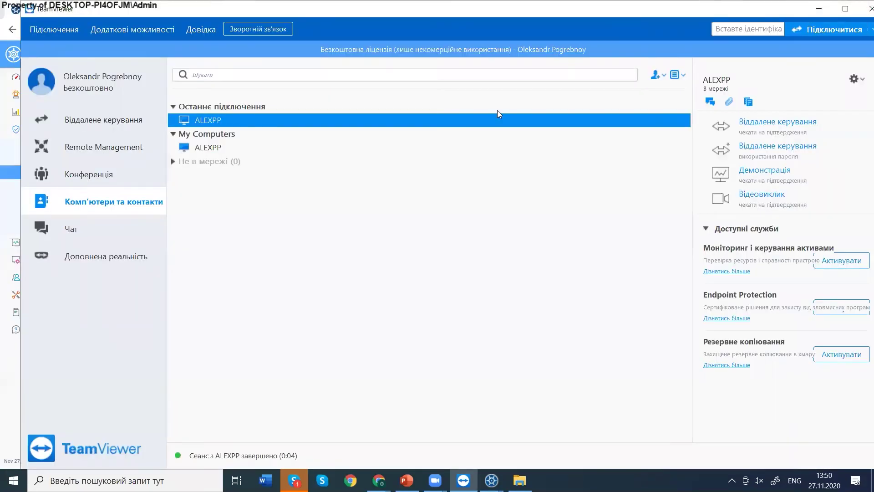
click(819, 8)
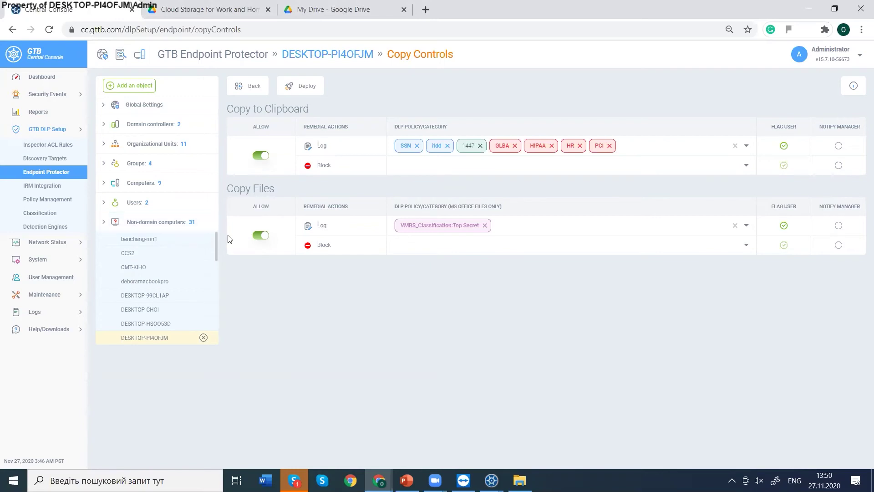
Stop the running fingerprinting and close its progress window.
mouse_move(492, 481)
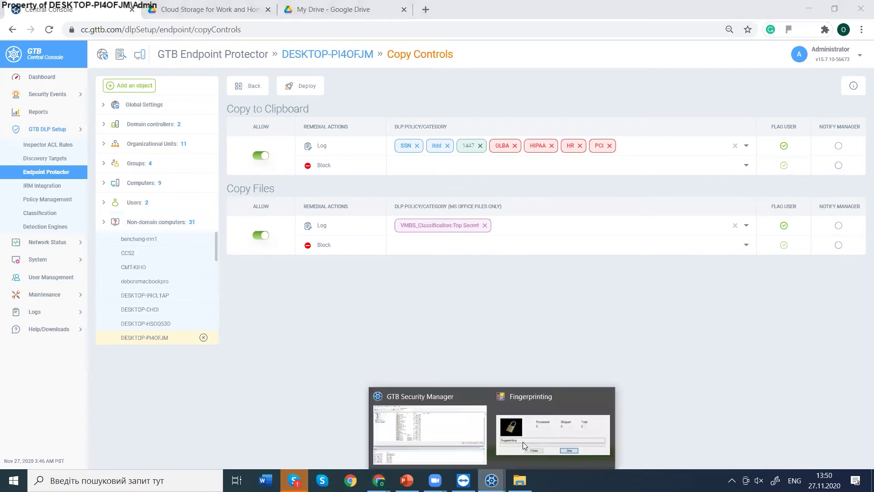
click(526, 438)
click(572, 101)
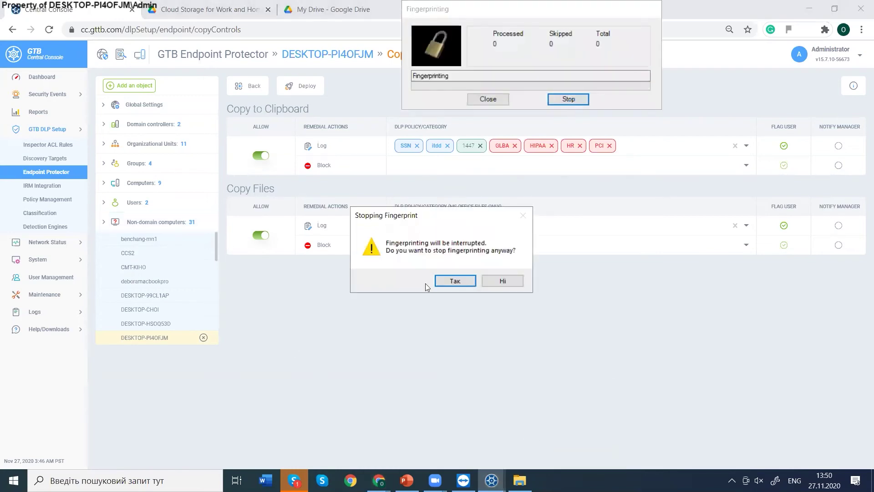
click(455, 280)
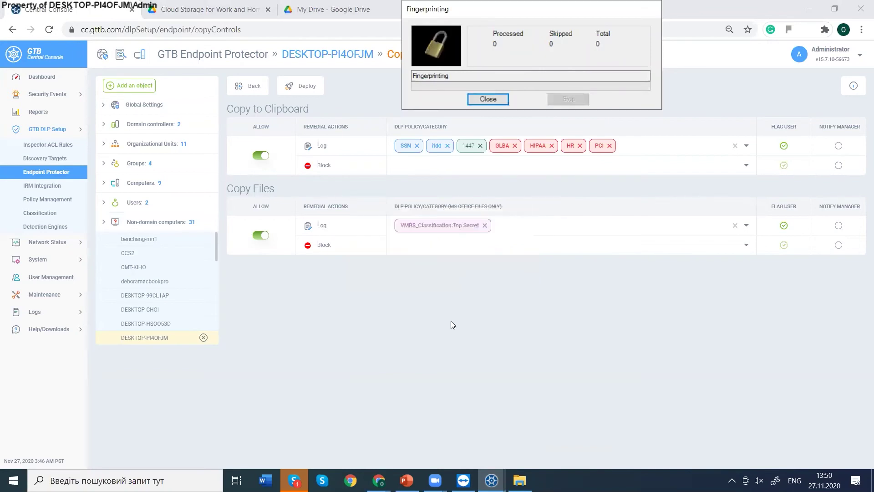
click(495, 99)
Minimize GTB Security Manager to reveal the Central Console.
click(491, 479)
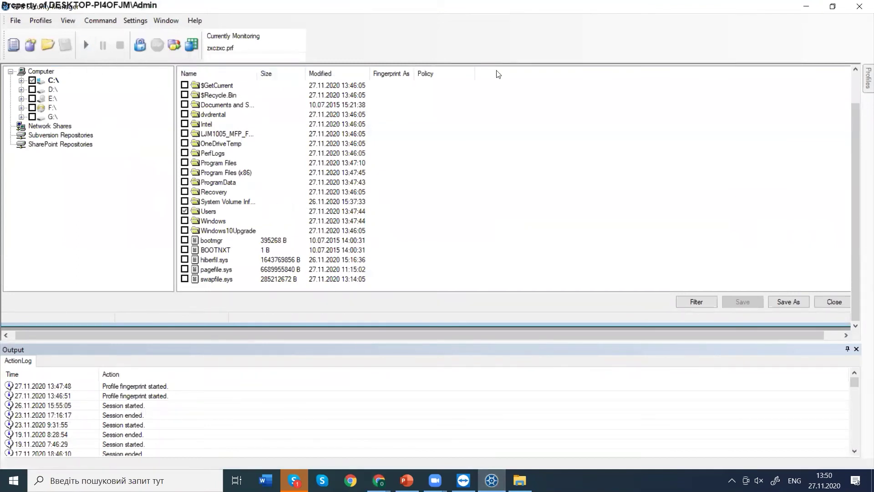
right_click(802, 6)
click(727, 13)
click(798, 6)
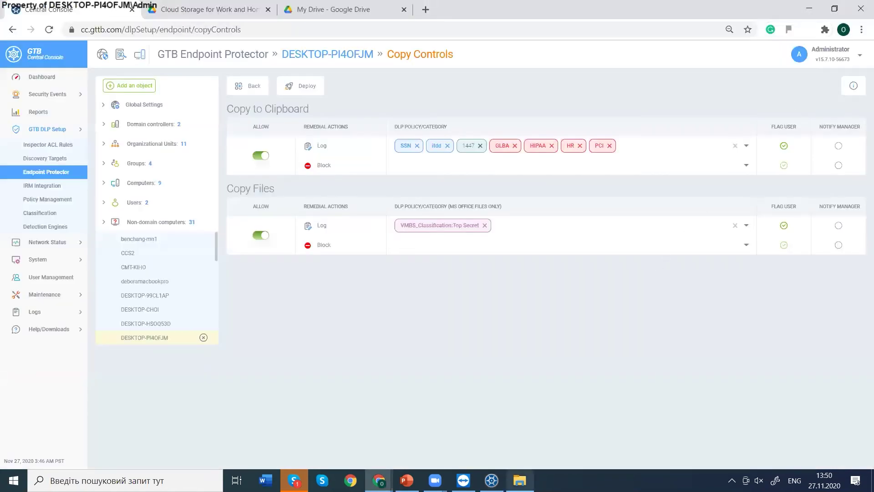
mouse_move(519, 478)
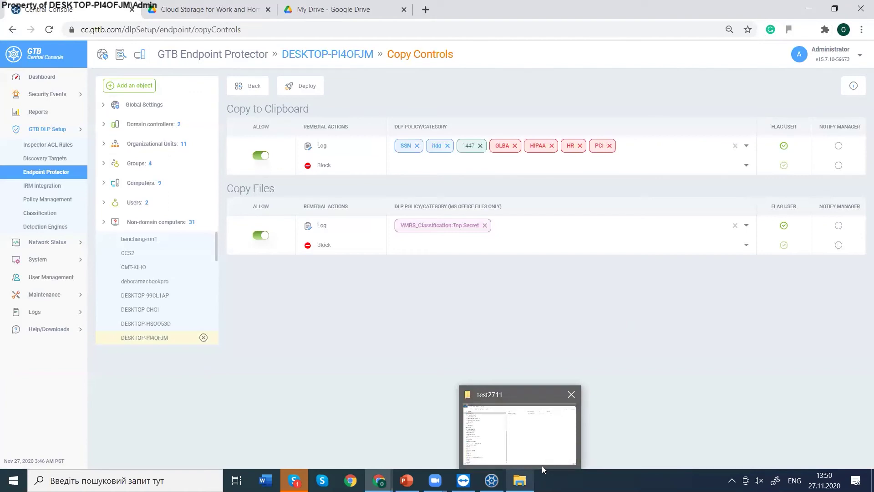
Restore the test2711 folder and open English RFP.docx in Word.
click(508, 478)
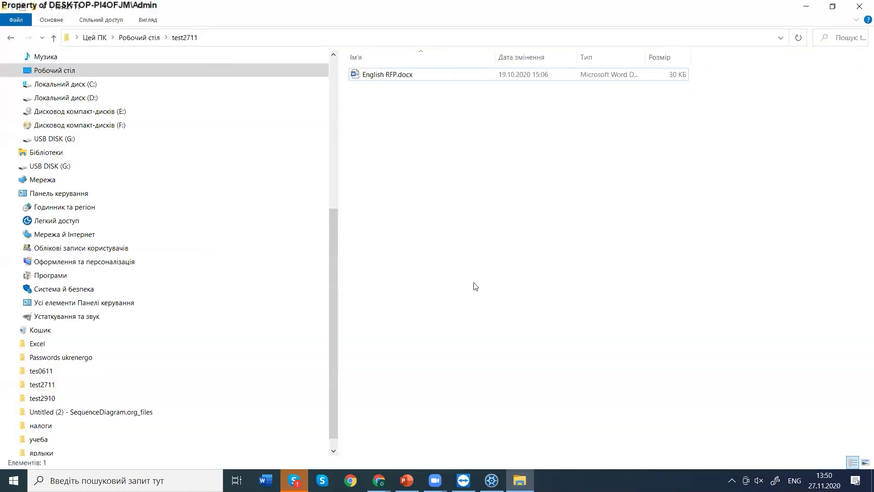
double_click(388, 77)
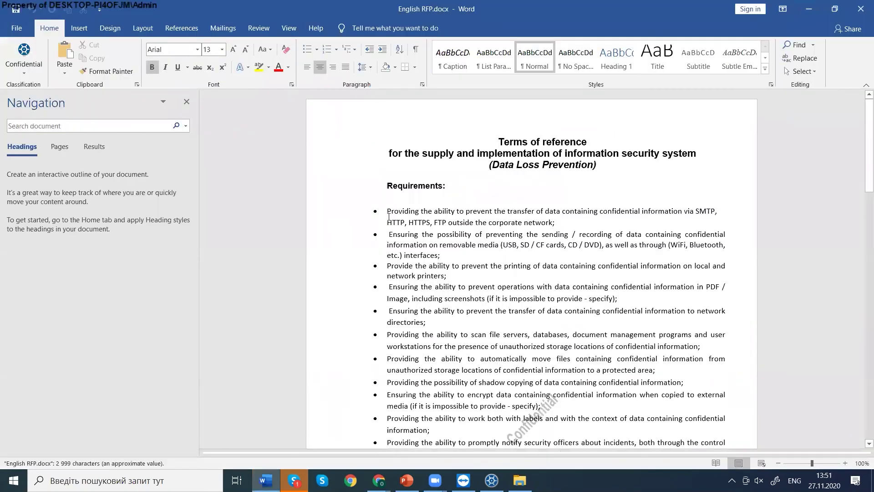
Select the opening text of the first requirements bullet, then return to the Central Console.
drag(388, 210, 495, 206)
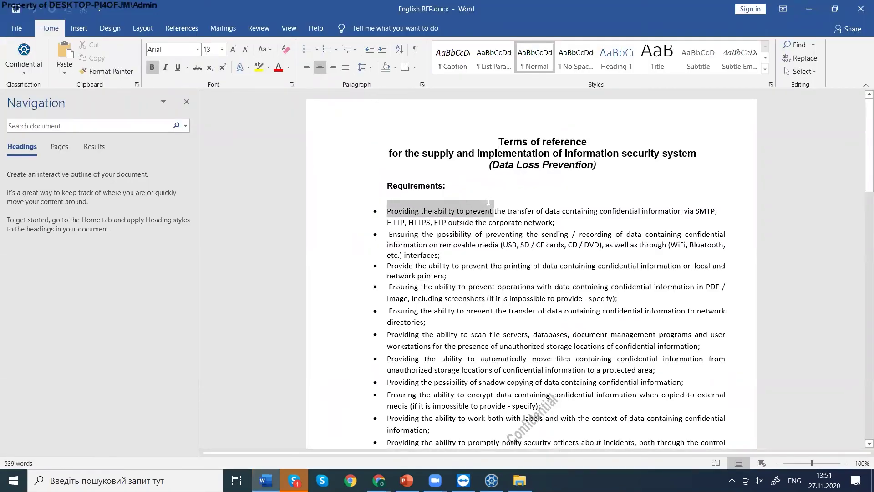
drag(390, 205, 599, 203)
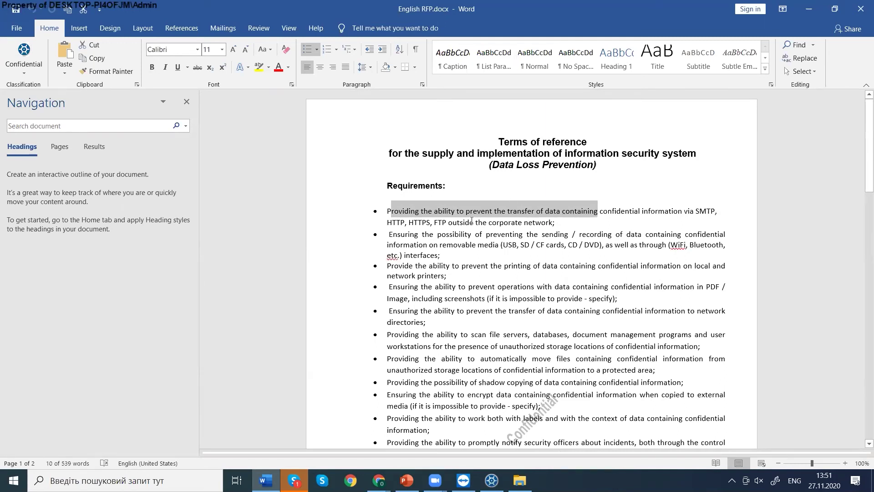
click(391, 211)
drag(438, 207, 599, 211)
mouse_move(380, 480)
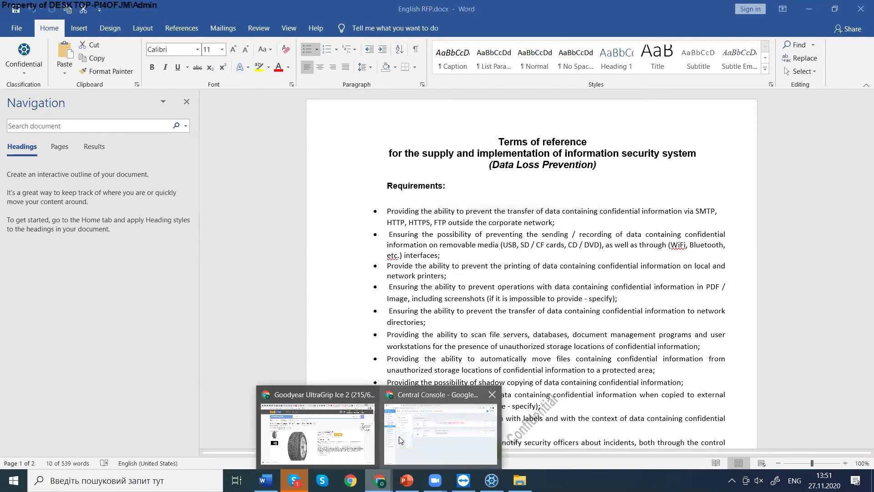
click(374, 386)
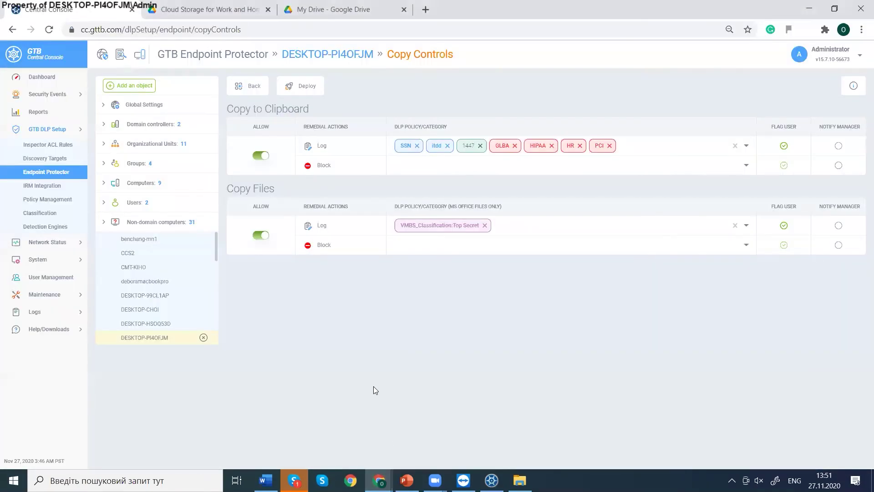
Look at Discovery Targets and Printing, then open DESKTOP-PI4OFJM's Local PC Discovery page.
click(44, 159)
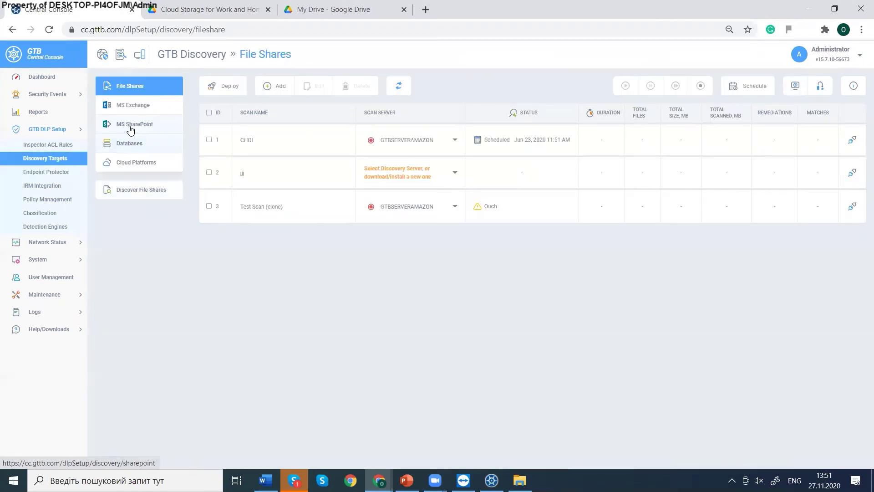
click(69, 172)
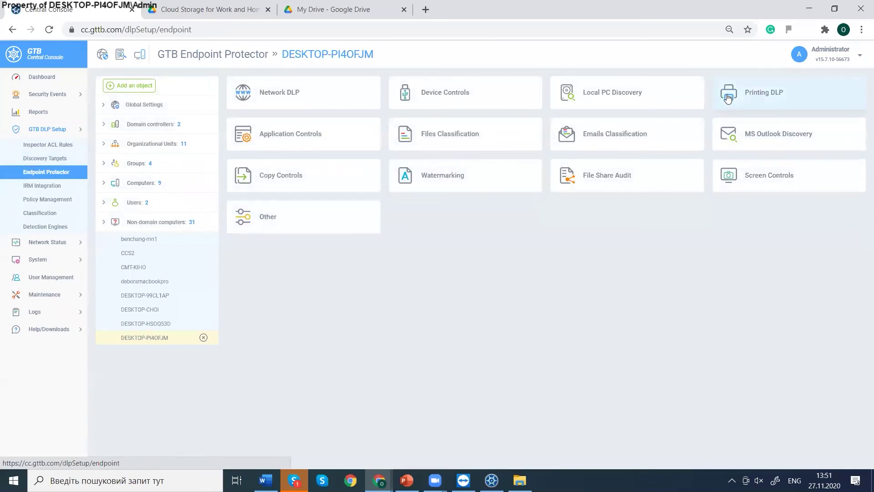
click(740, 101)
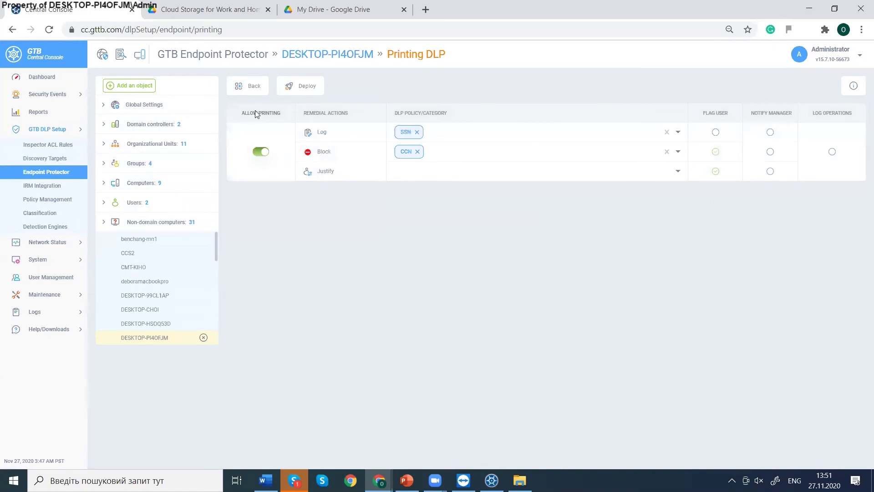
click(252, 89)
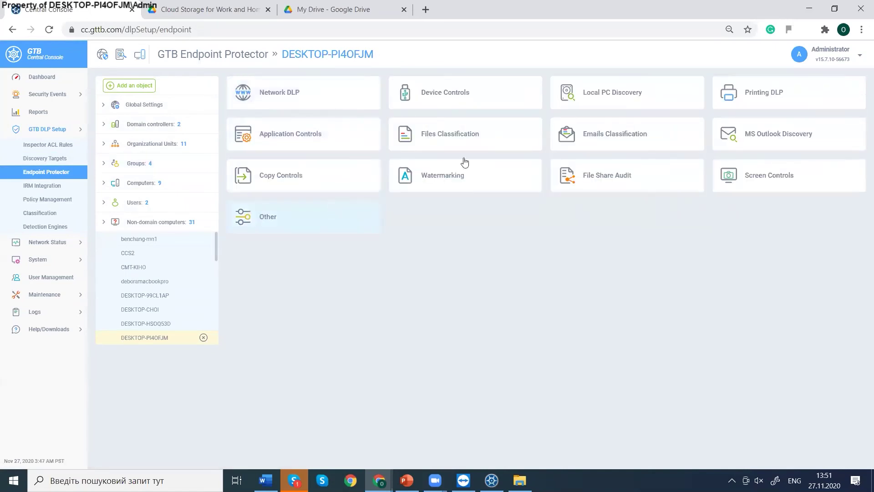
click(588, 96)
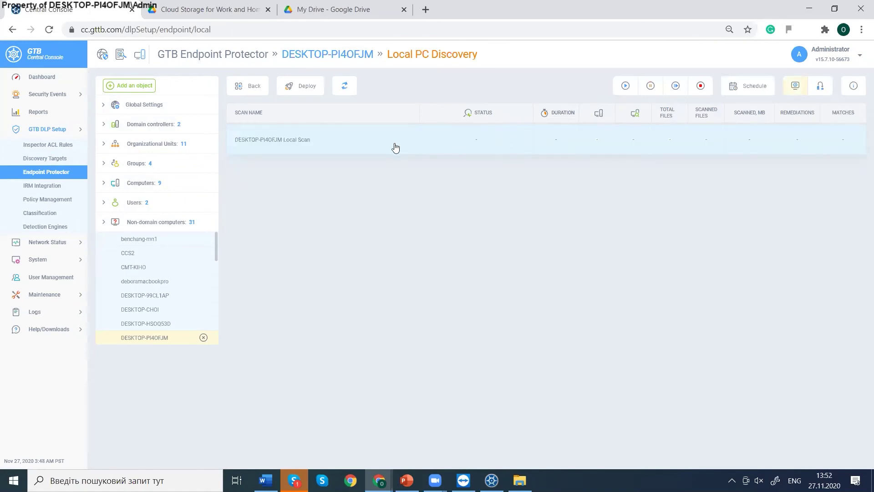
Open the DESKTOP-PI4OFJM Local Scan's Scan For / Filters / Remedial Actions settings.
click(395, 147)
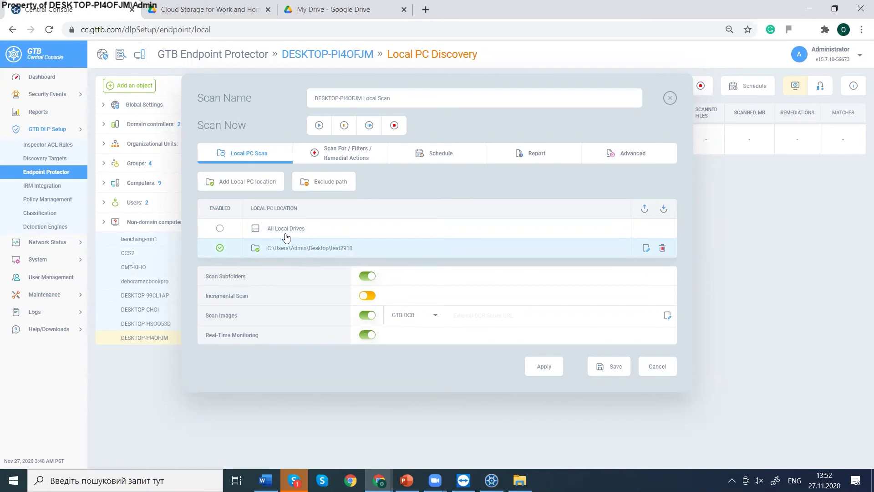
click(320, 159)
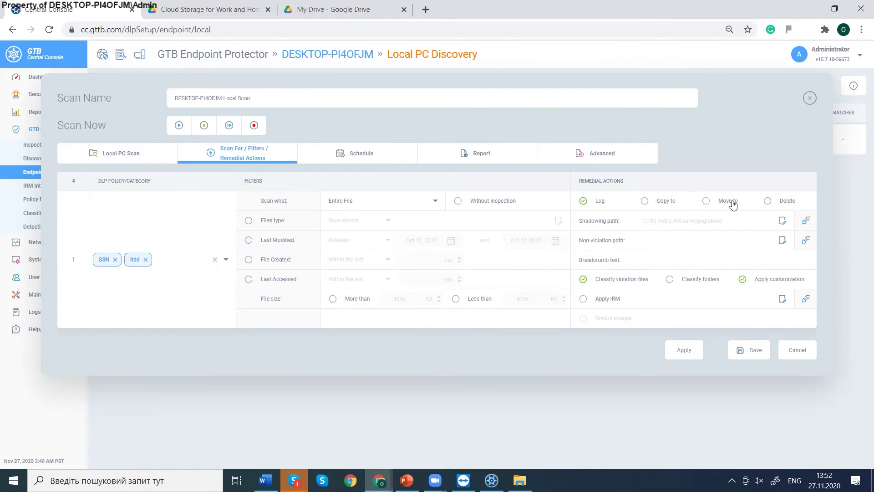
Limit the local scan to the SSN policy, with Log and Classify for violating files.
click(768, 203)
click(582, 279)
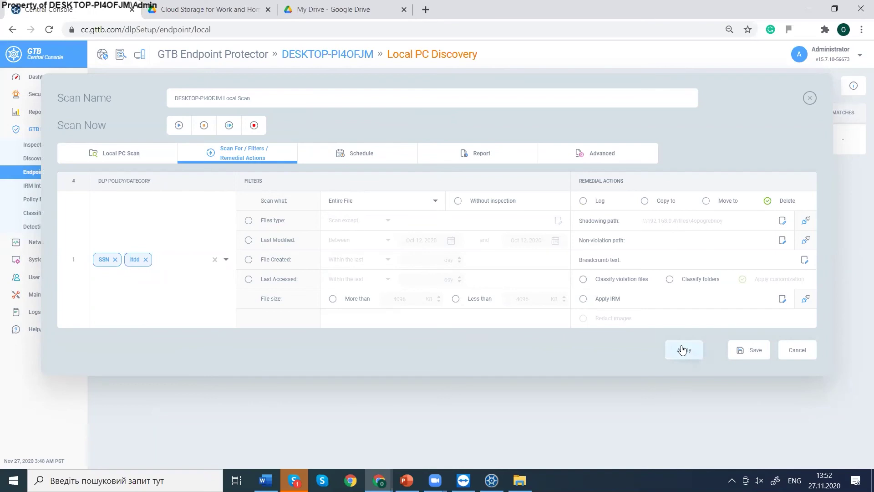
click(146, 259)
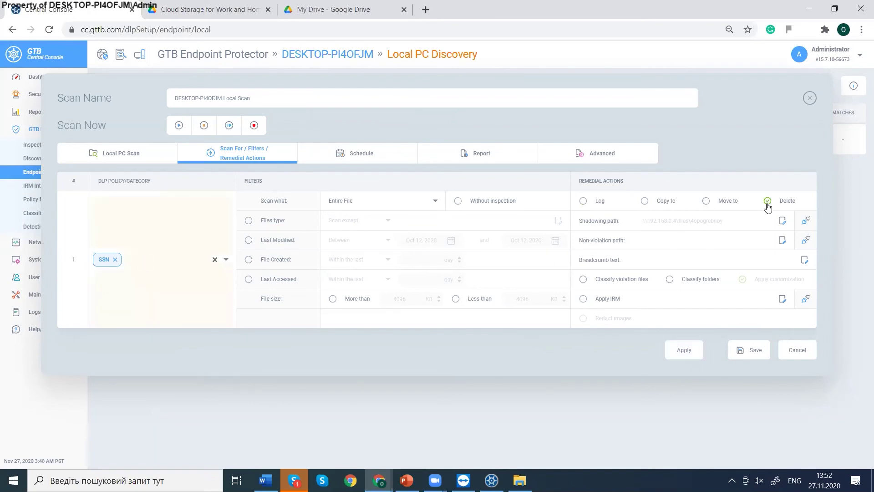
click(584, 202)
click(584, 278)
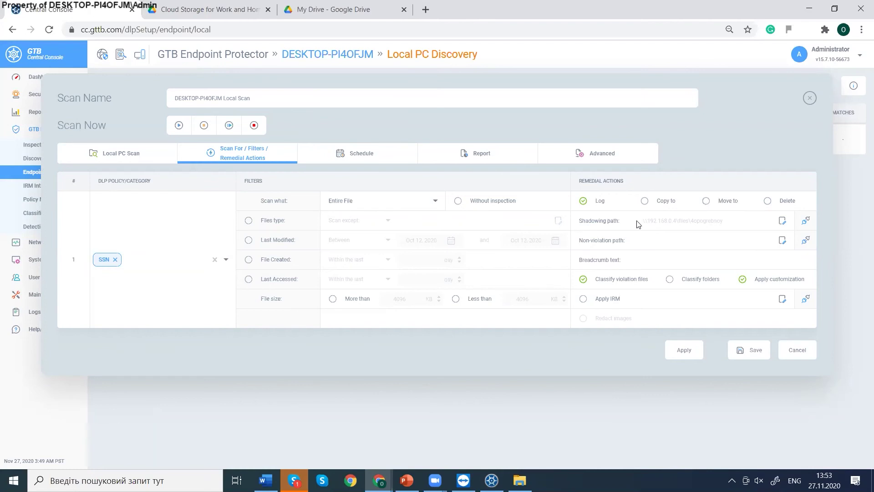
click(706, 202)
click(584, 202)
Save the scan settings and deploy them to DESKTOP-PI4OFJM.
click(741, 359)
click(739, 355)
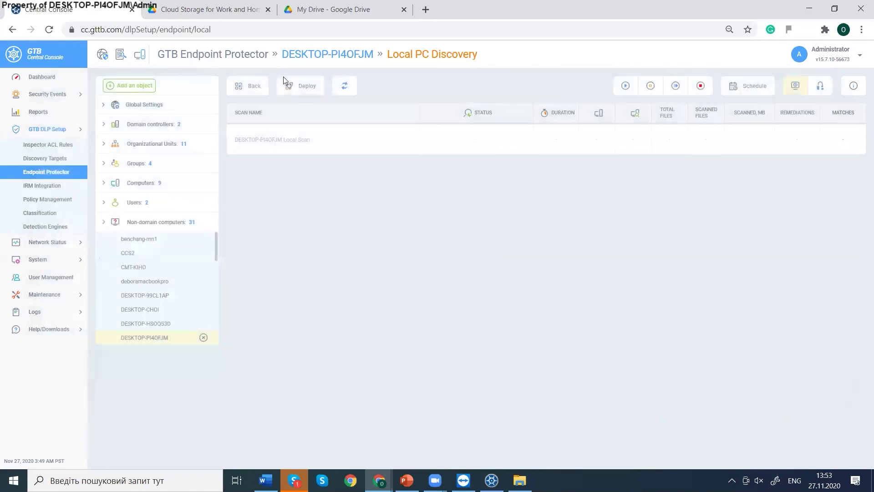
click(291, 87)
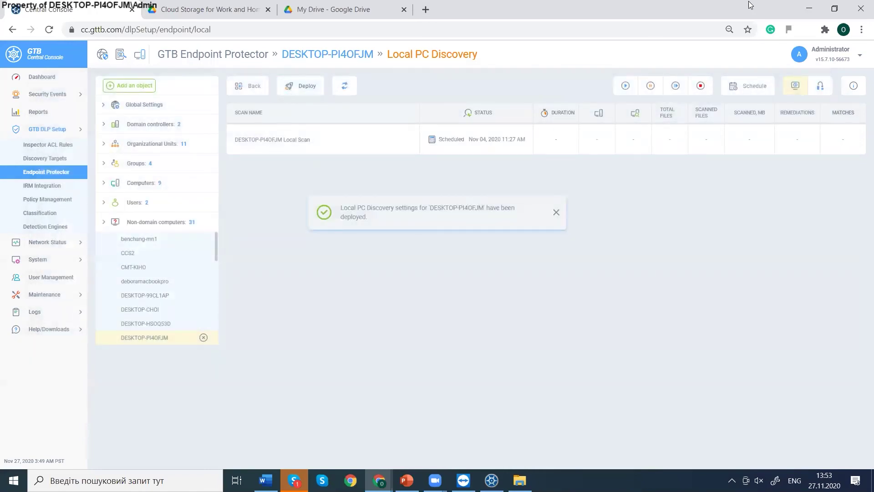
click(285, 54)
Disable Adhoc and Content classification, keep Force User to Classify enabled, and deploy the settings.
click(430, 142)
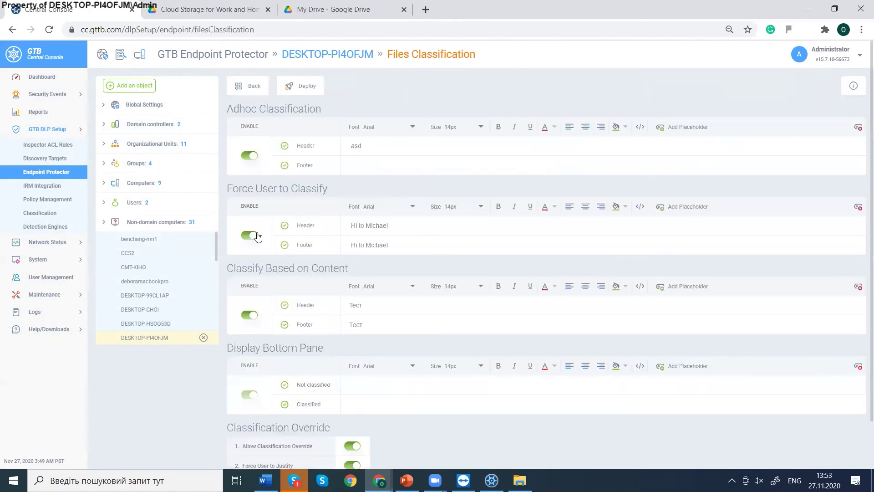
click(249, 235)
click(249, 314)
click(249, 155)
click(293, 88)
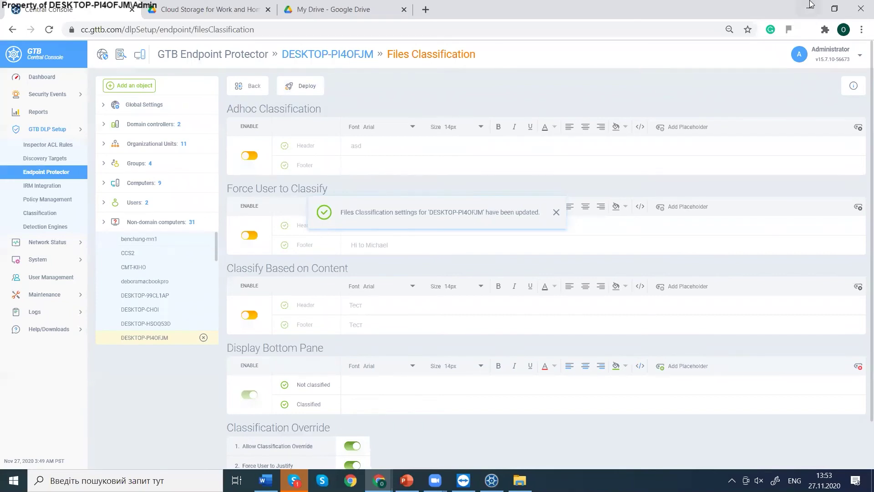
click(248, 235)
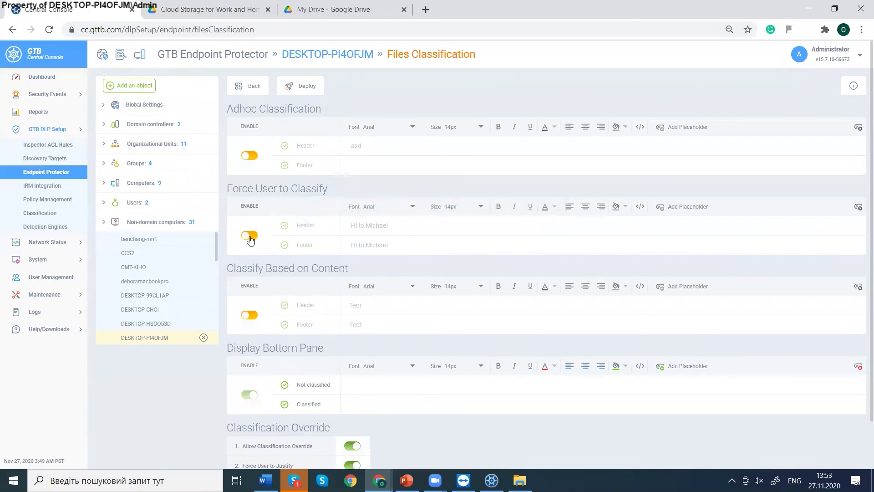
click(291, 88)
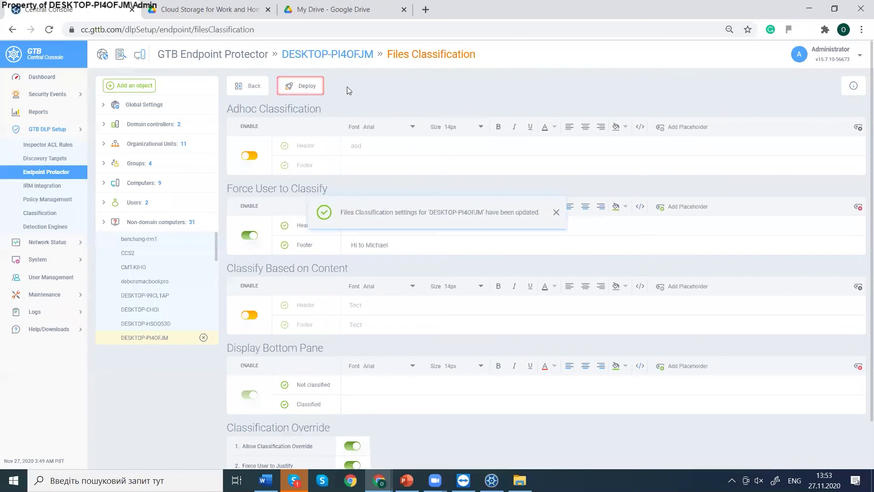
Minimize the browser, Word and File Explorer windows to reveal the desktop.
click(806, 13)
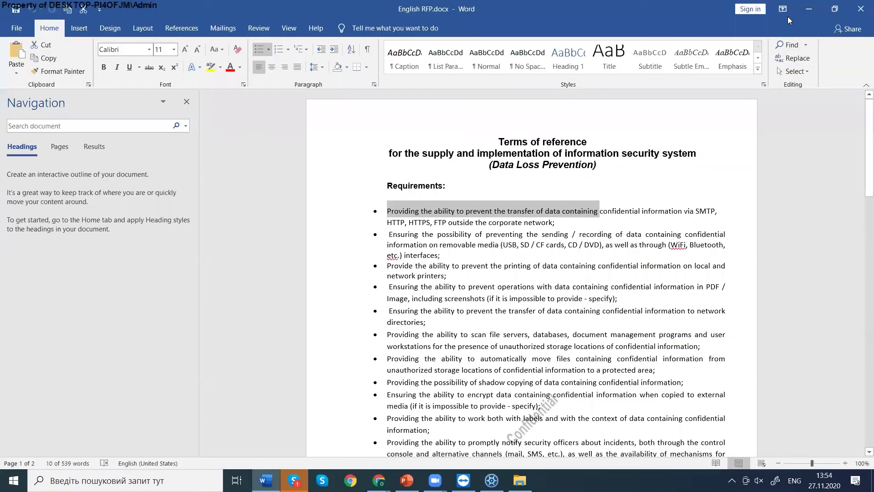
click(794, 13)
click(803, 14)
click(803, 15)
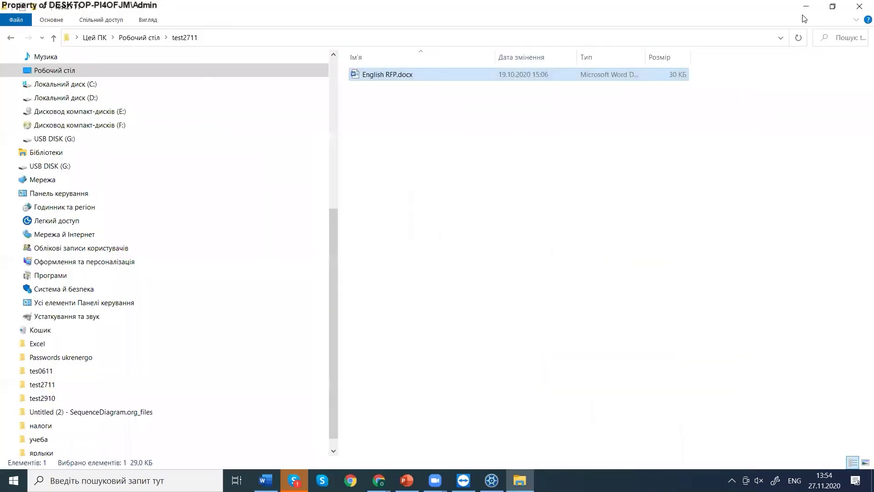
click(808, 6)
Create a new Word document named test22.docx on the desktop and open it.
right_click(751, 203)
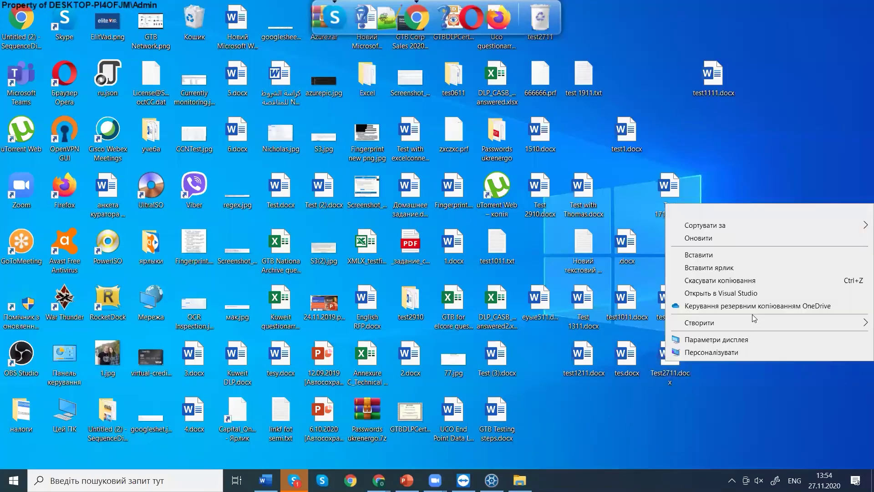
mouse_move(746, 327)
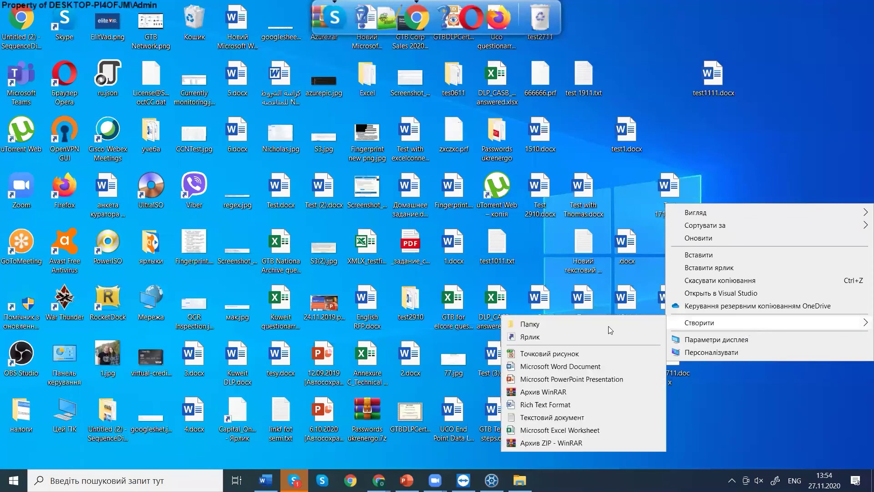
click(554, 363)
text(test)
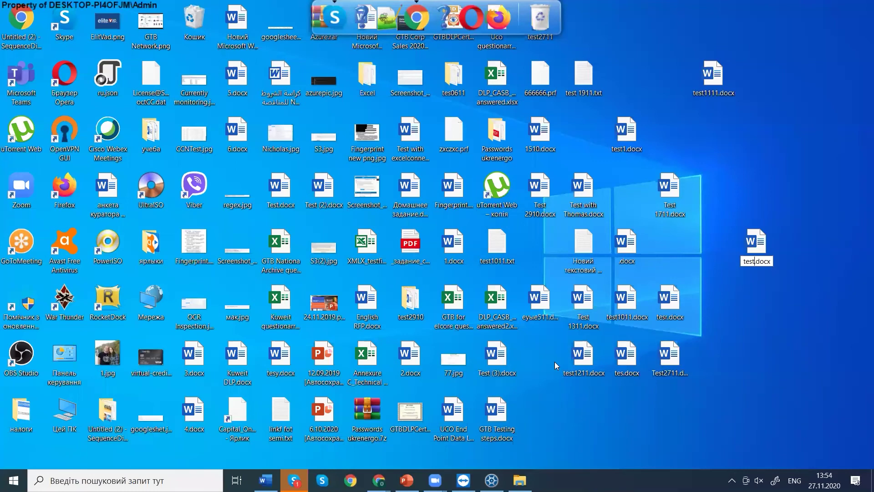
text(22)
key(Return)
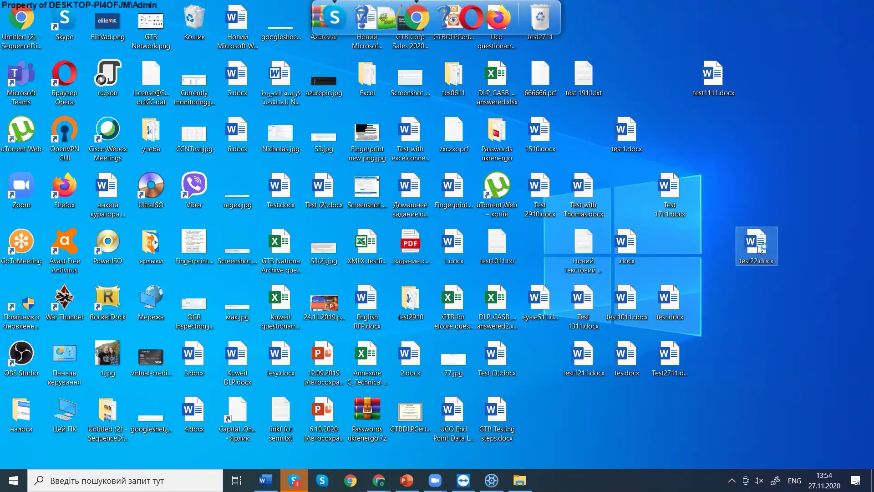
double_click(759, 249)
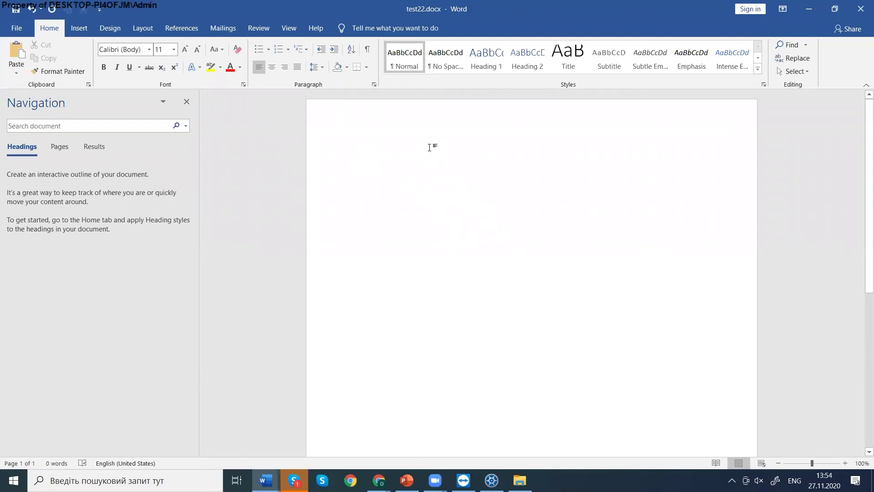
Enter a sample SSN-style number, then save and close the document classified as Customer Data.
text(12)
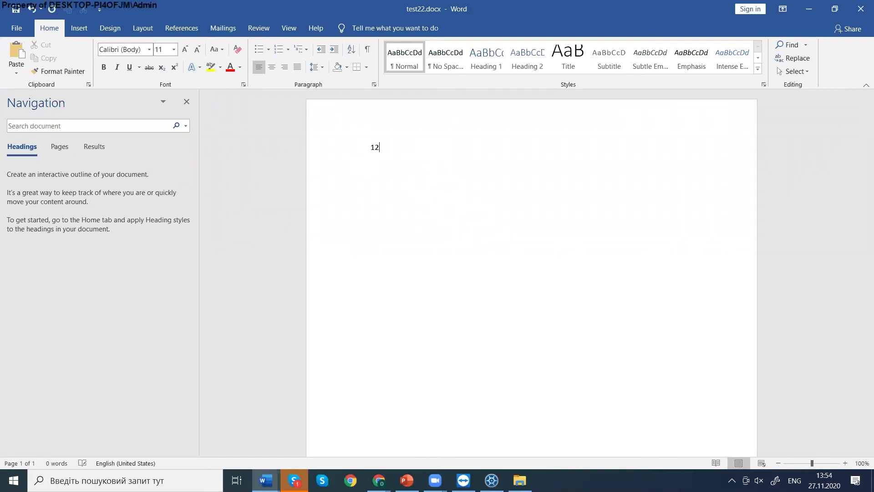
text(3-45-6783)
click(860, 9)
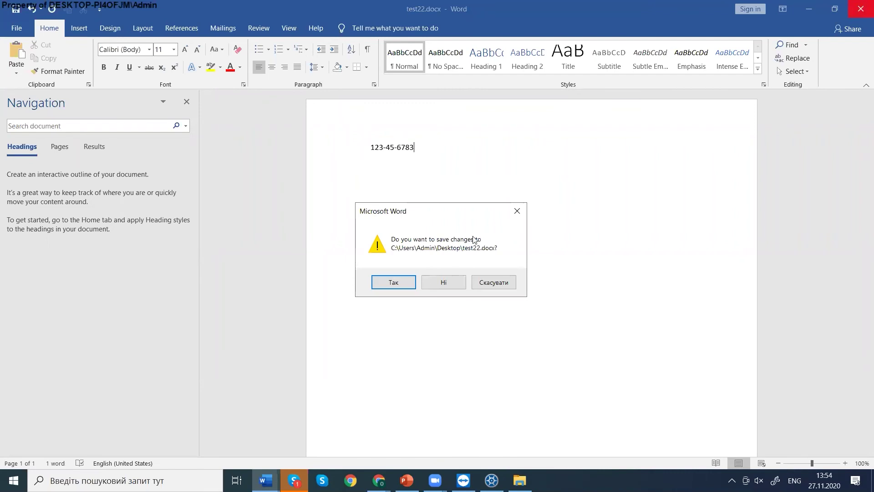
click(414, 279)
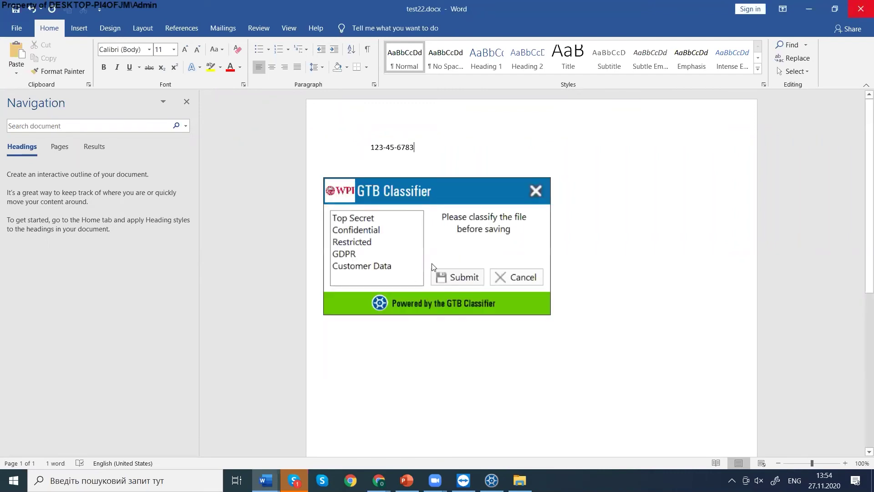
click(401, 267)
click(439, 279)
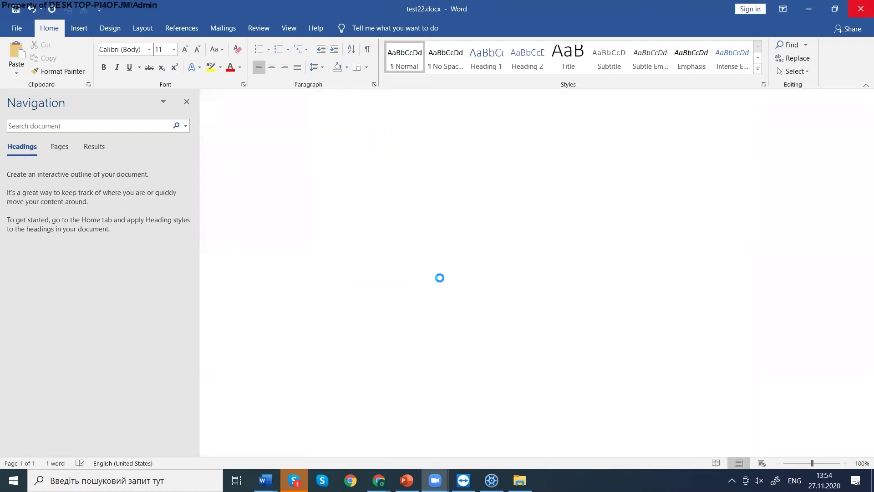
Minimize Word and cut test22.docx from the desktop so it can be moved.
click(804, 13)
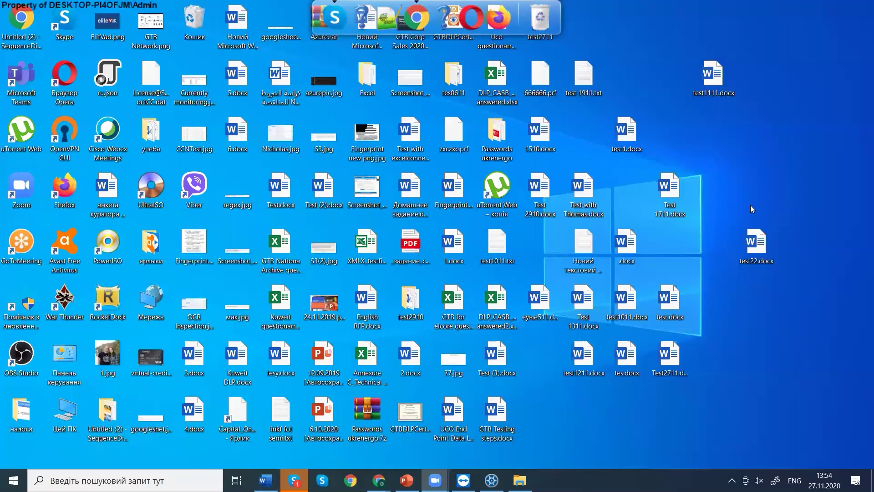
click(745, 252)
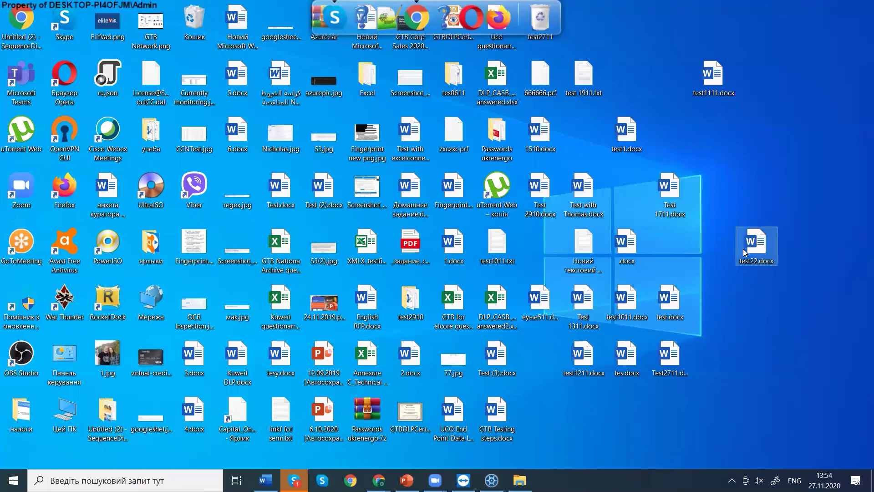
right_click(745, 251)
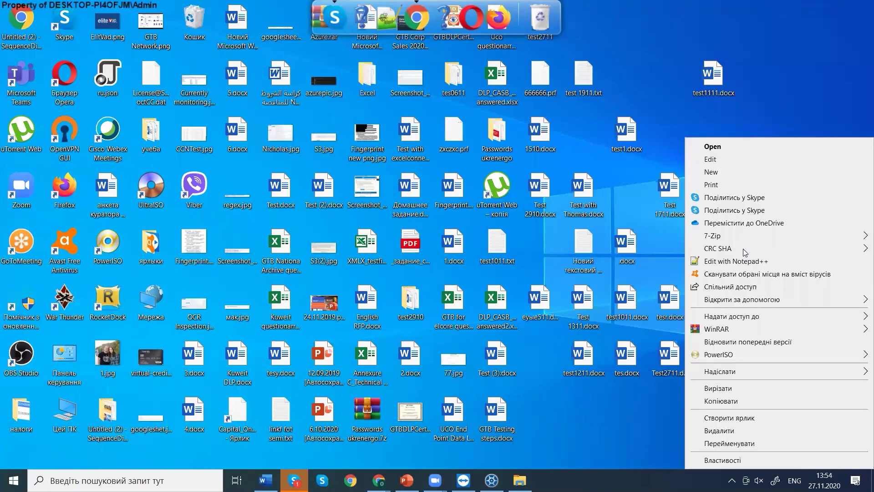
click(725, 391)
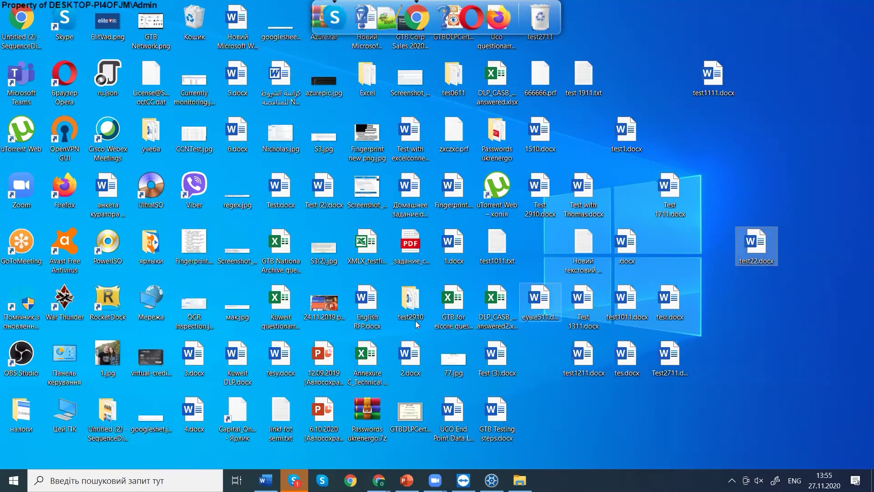
click(379, 480)
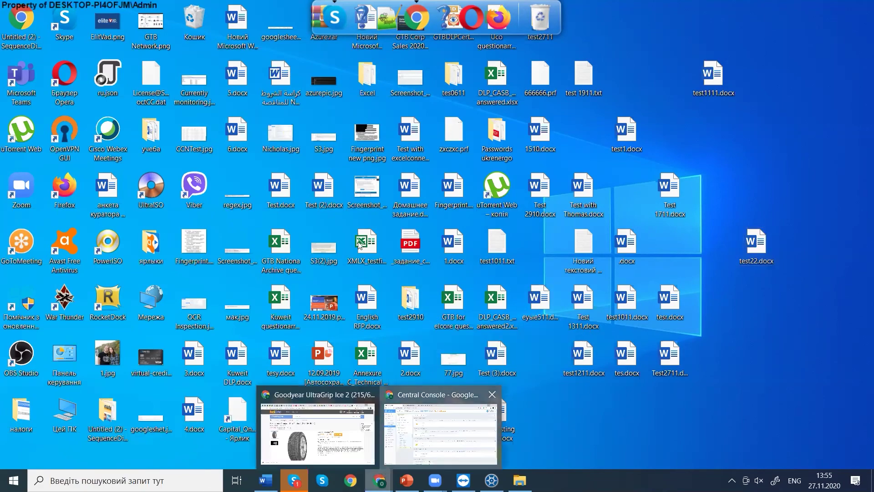
Review the DESKTOP-PI4OFJM Local Scan settings under Endpoint Protector > Local PC Discovery.
click(403, 447)
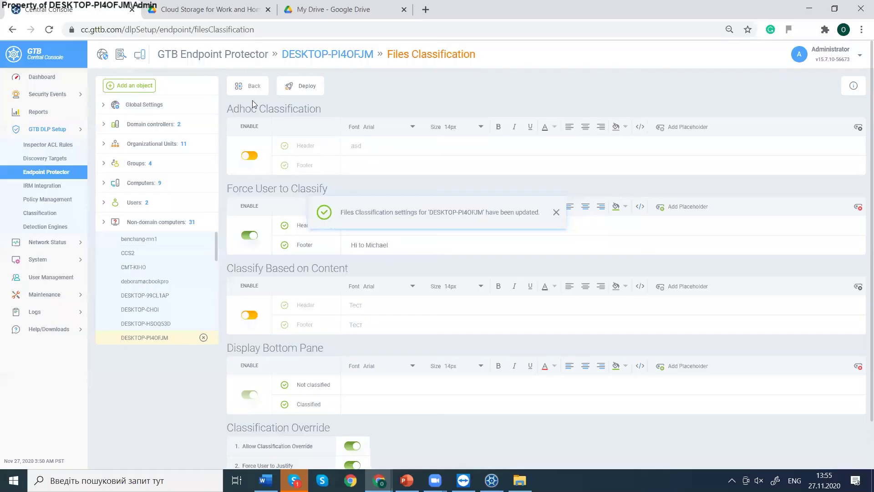
click(64, 173)
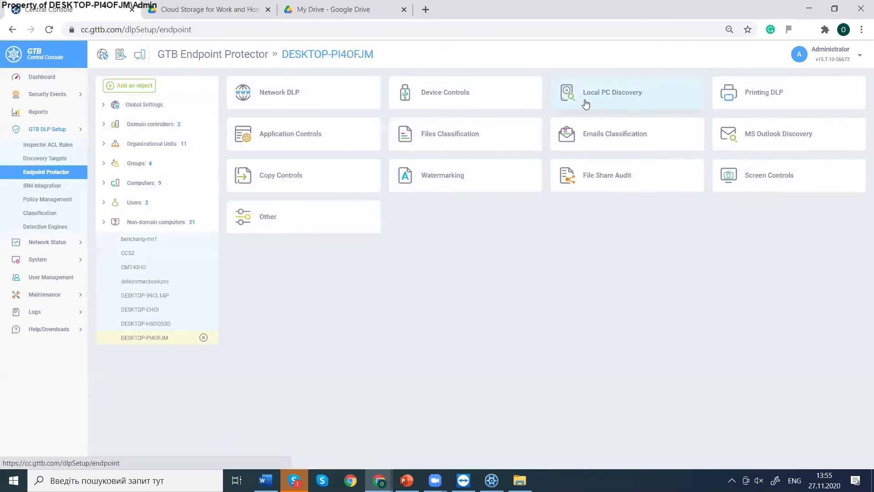
click(586, 104)
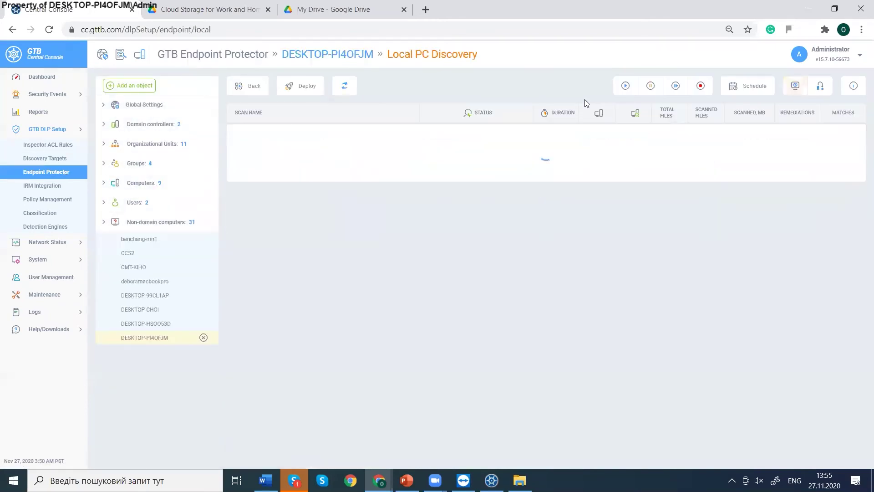
click(384, 153)
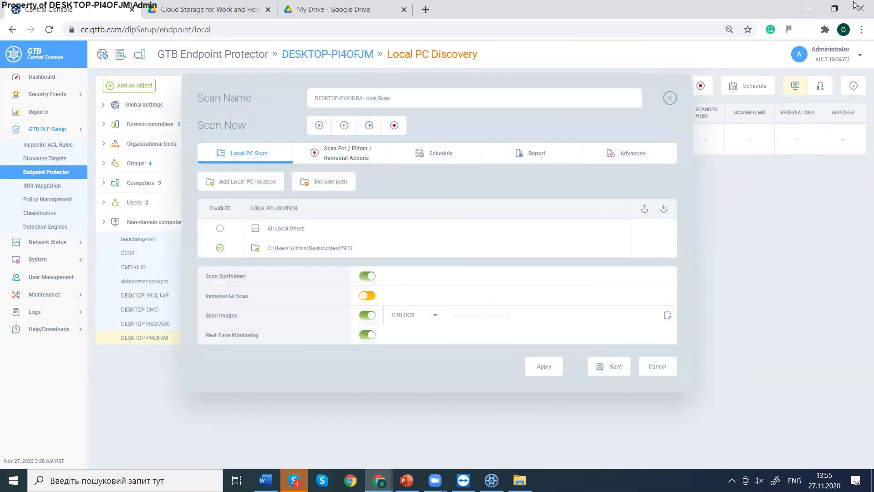
click(808, 9)
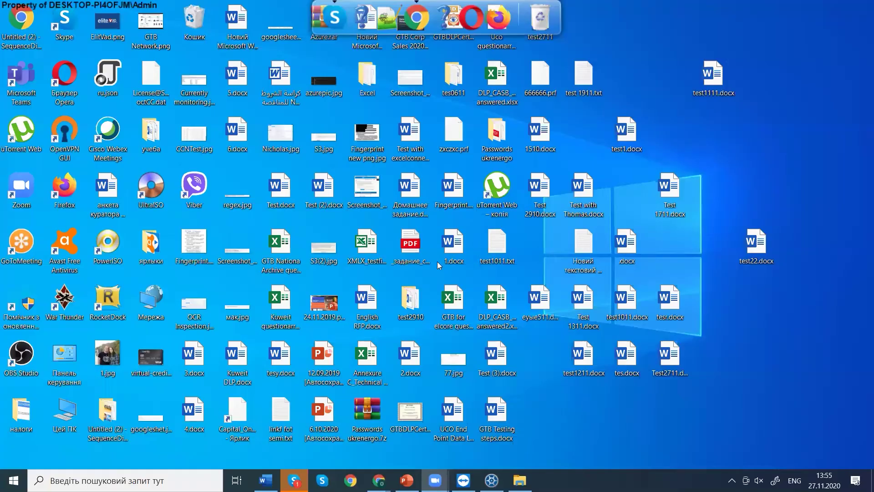
Open the test2910 folder and refresh its listing.
double_click(412, 302)
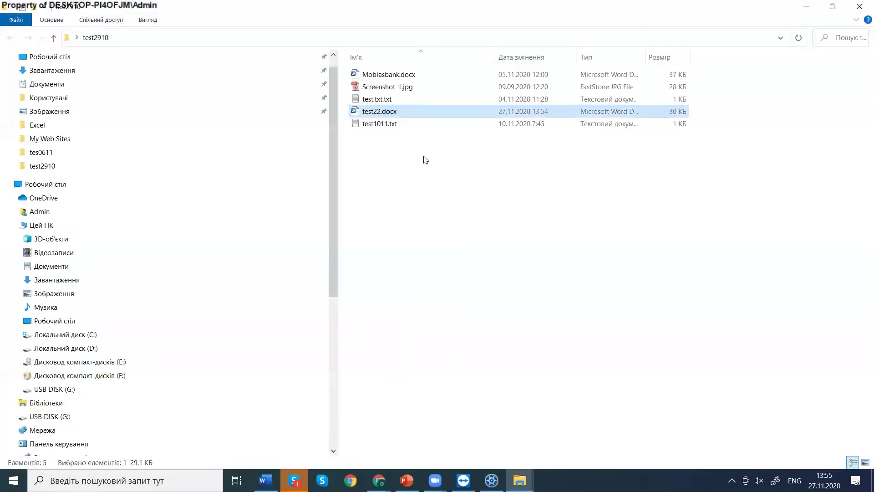
click(409, 158)
right_click(400, 157)
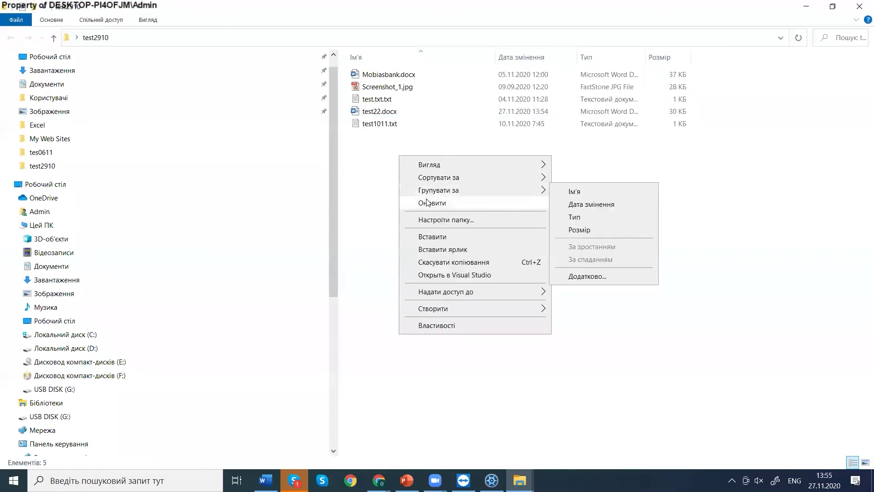
click(429, 203)
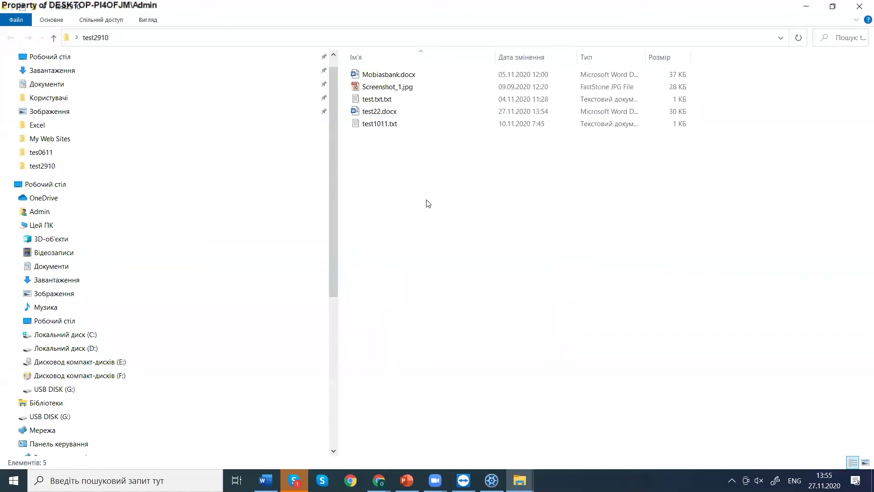
Read test1011.txt and the test.txt.txt remediation note in Notepad.
double_click(365, 126)
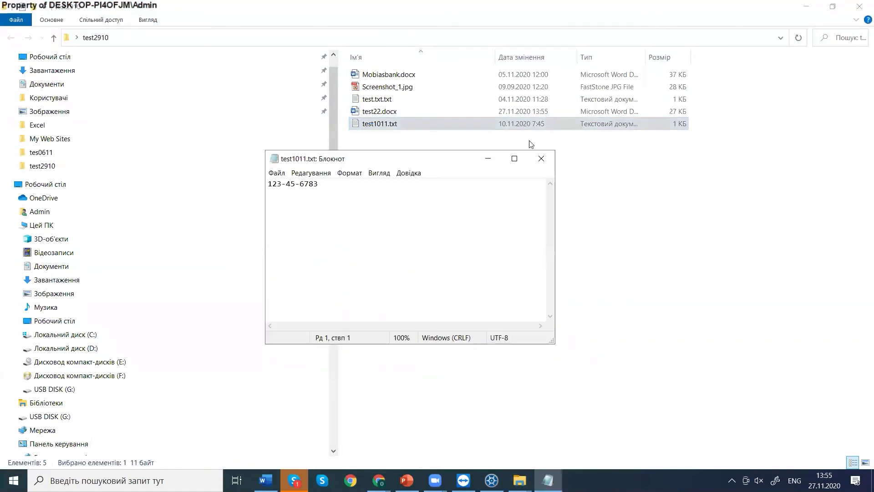
click(532, 165)
double_click(422, 99)
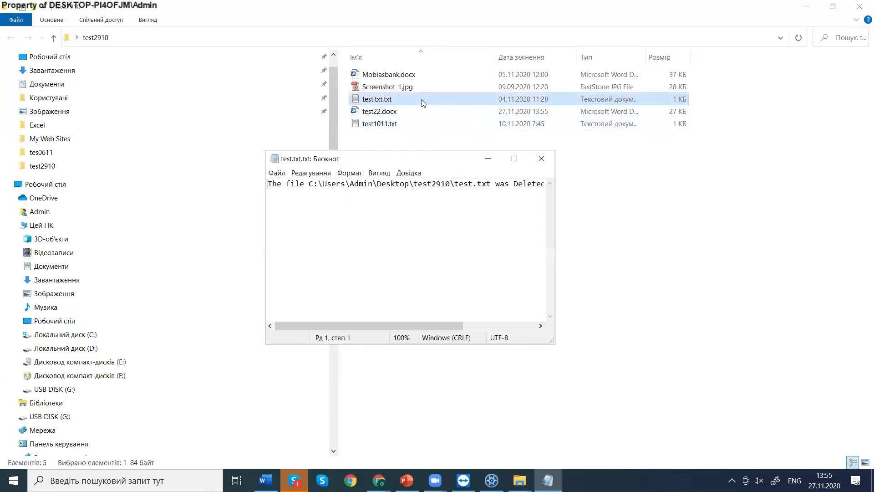
drag(418, 325, 351, 325)
drag(340, 190, 586, 203)
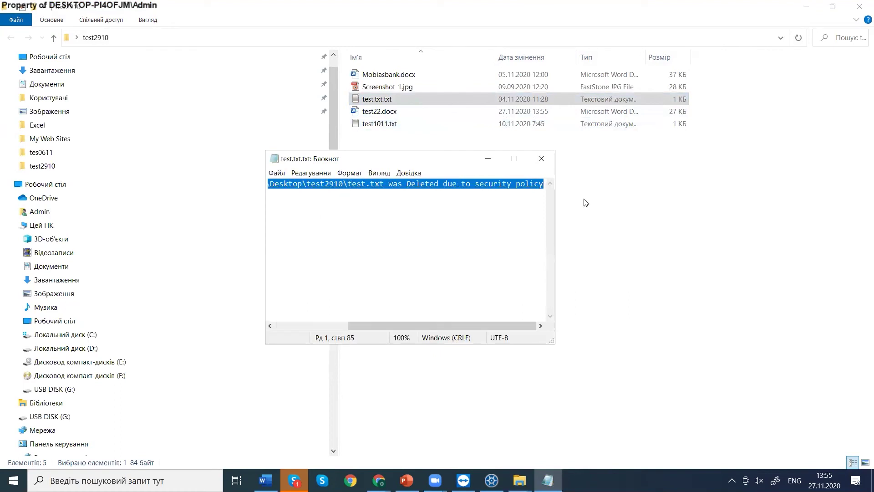
click(541, 158)
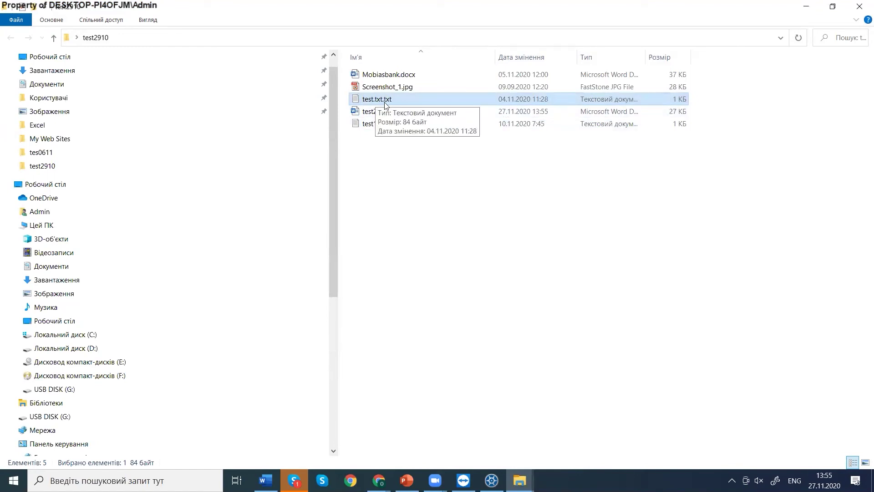
Cancel the Local Scan dialog and view the Endpoint Protector events showing test22.docx classified as SSN.
mouse_move(378, 480)
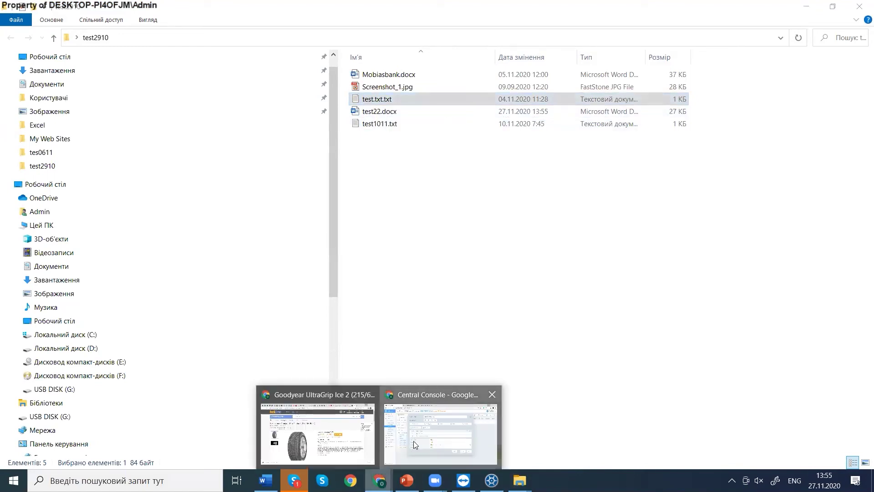
click(450, 428)
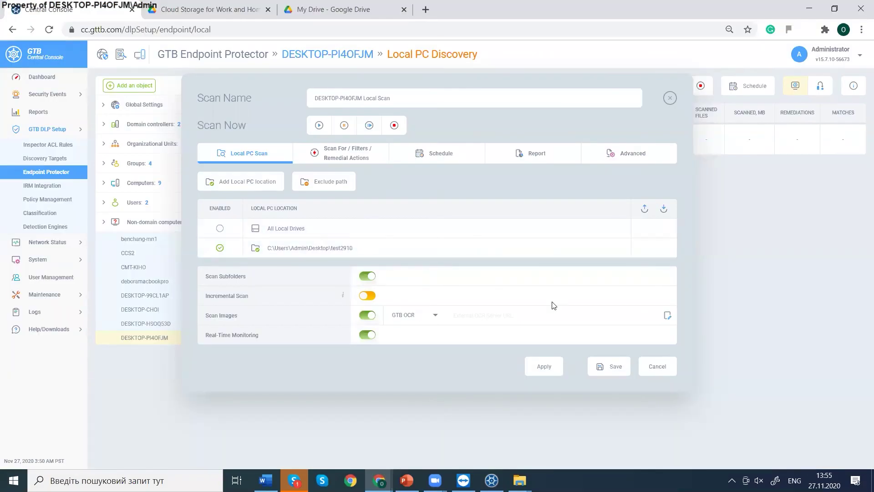
click(650, 362)
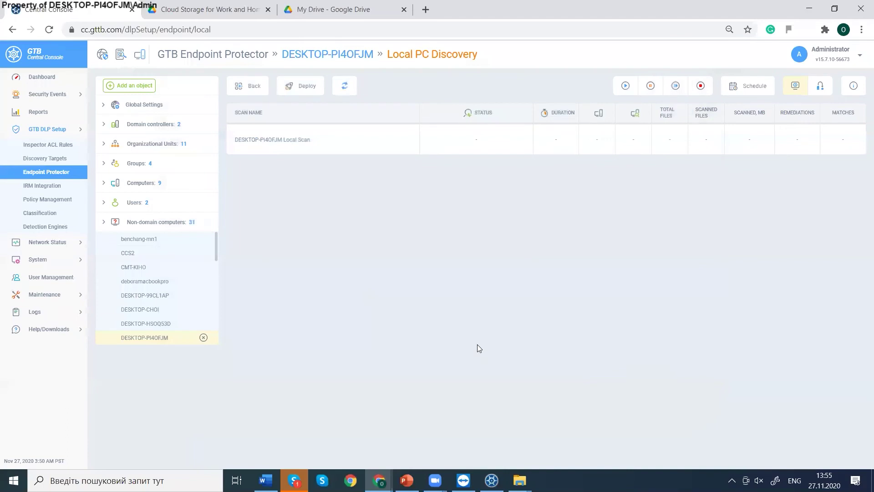
click(47, 96)
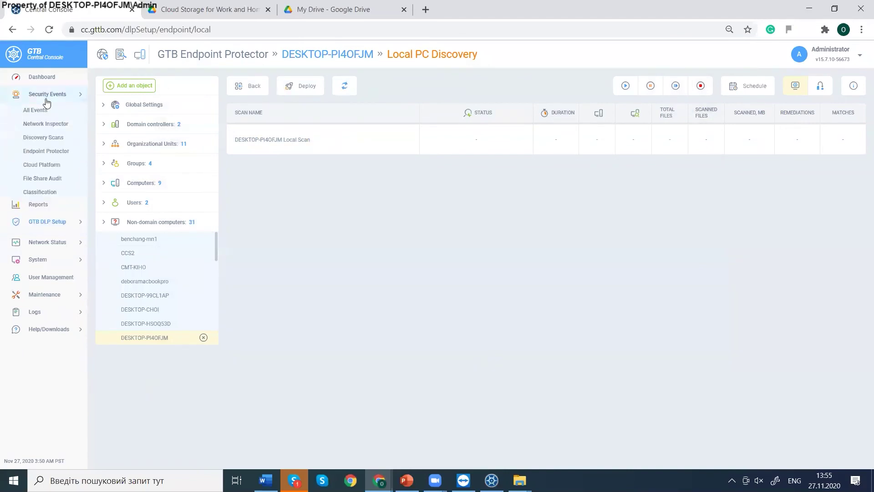
click(56, 192)
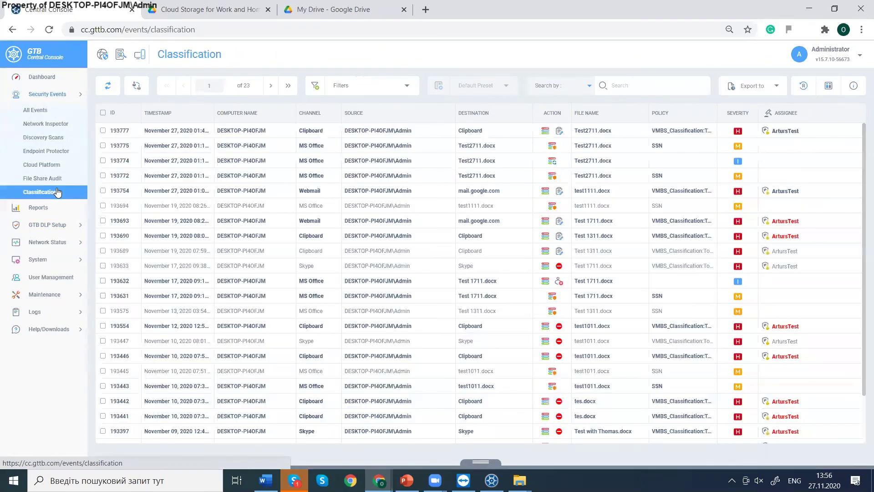
click(48, 153)
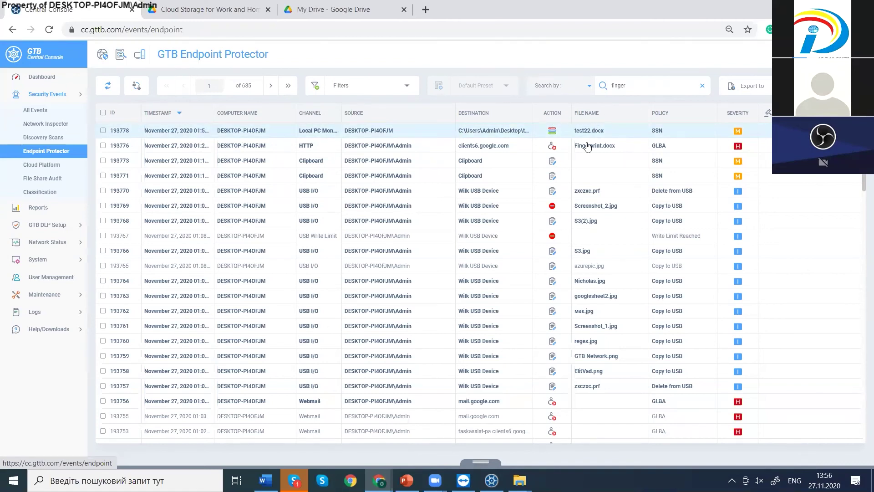
mouse_move(552, 132)
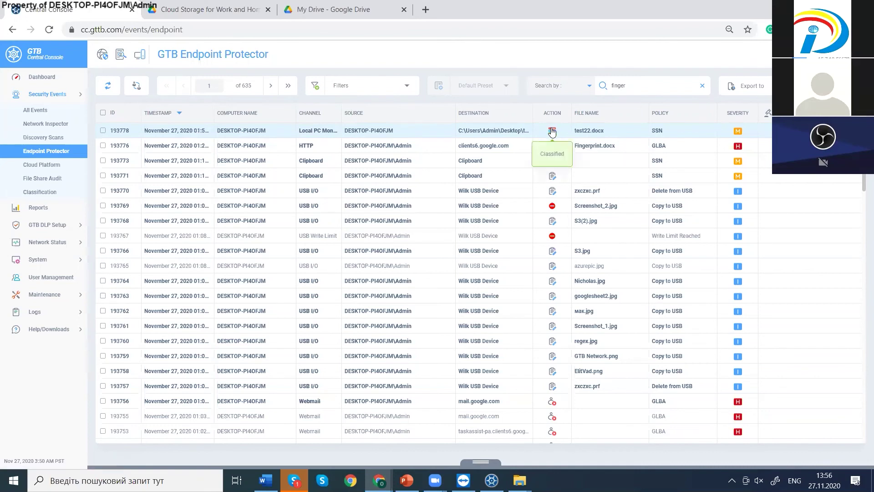